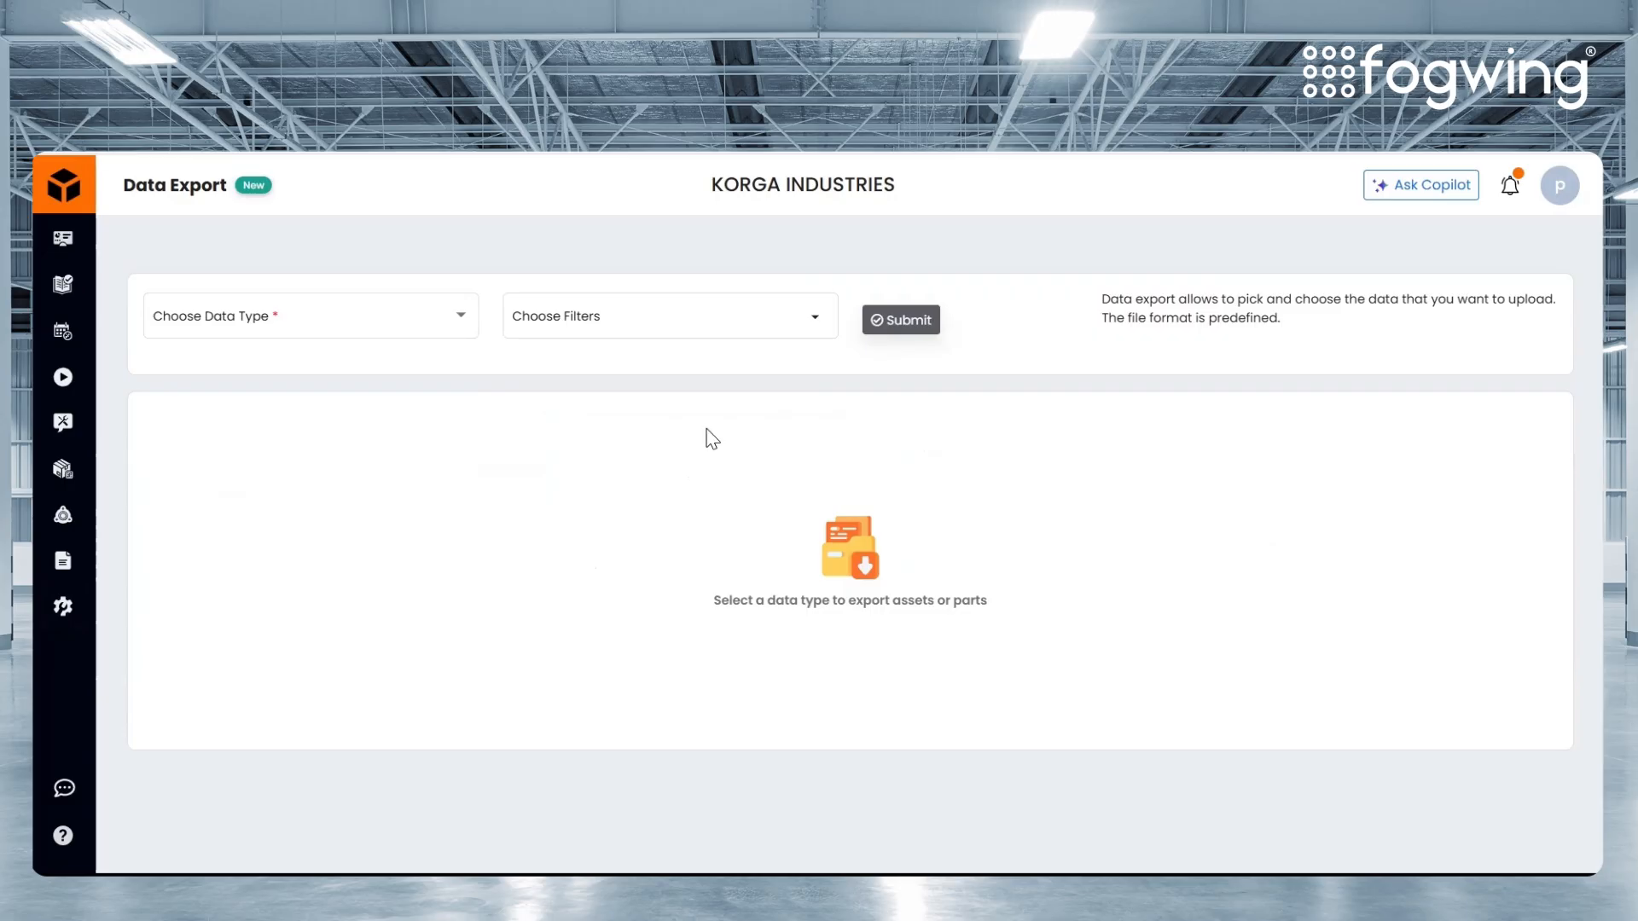
# - Set the export data type to Assets and open the filter options
pyautogui.click(417, 316)
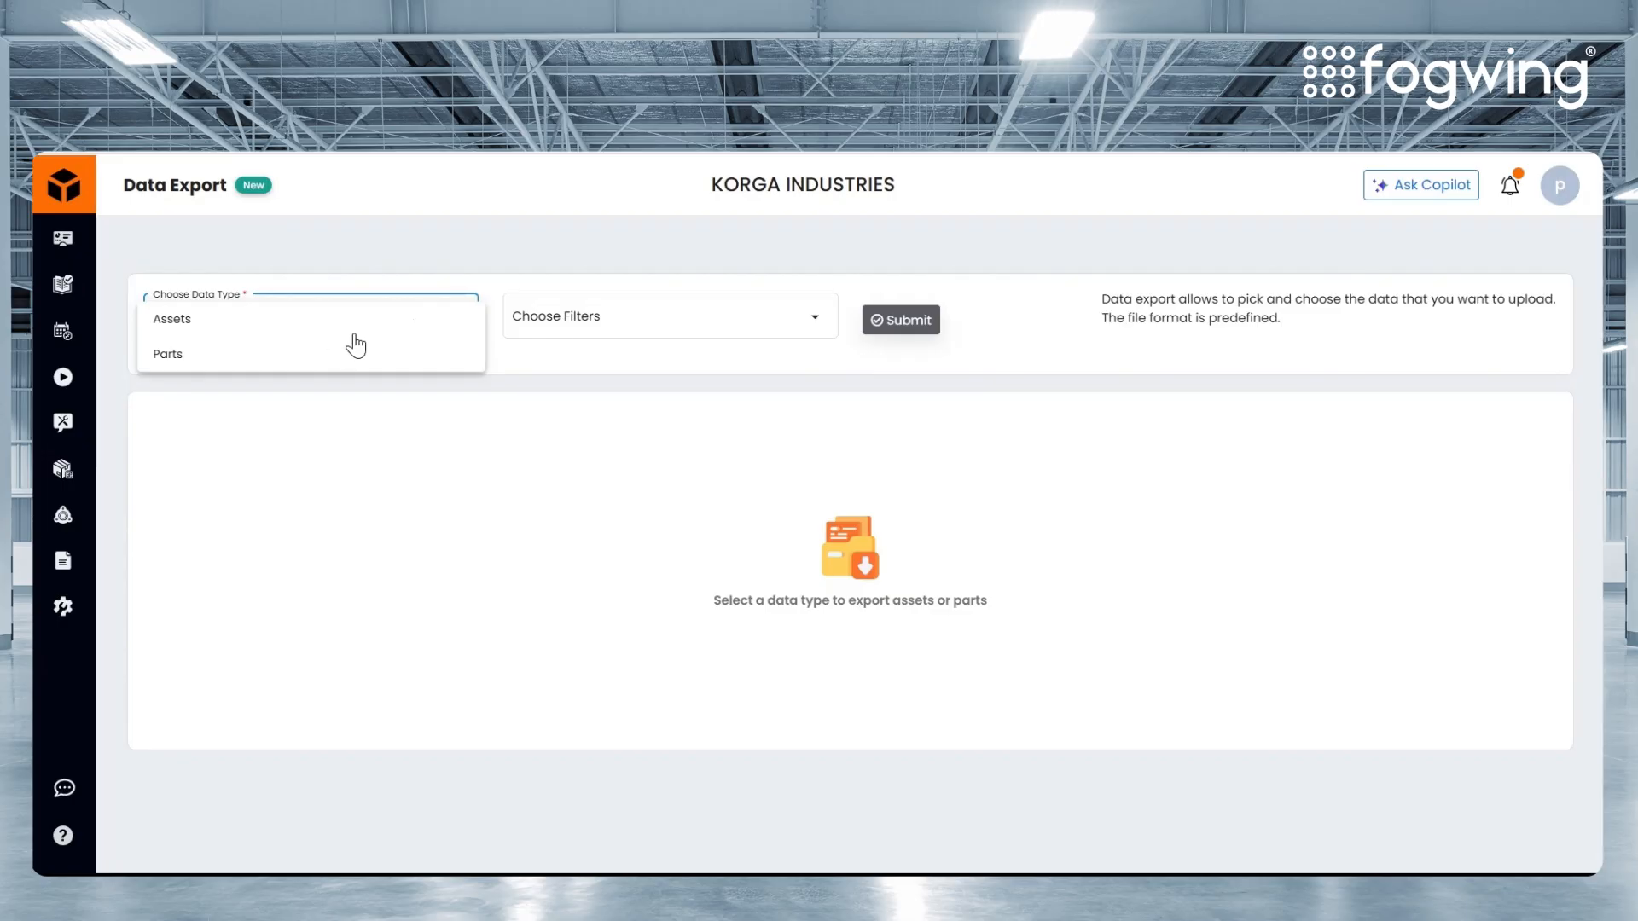
pyautogui.click(258, 322)
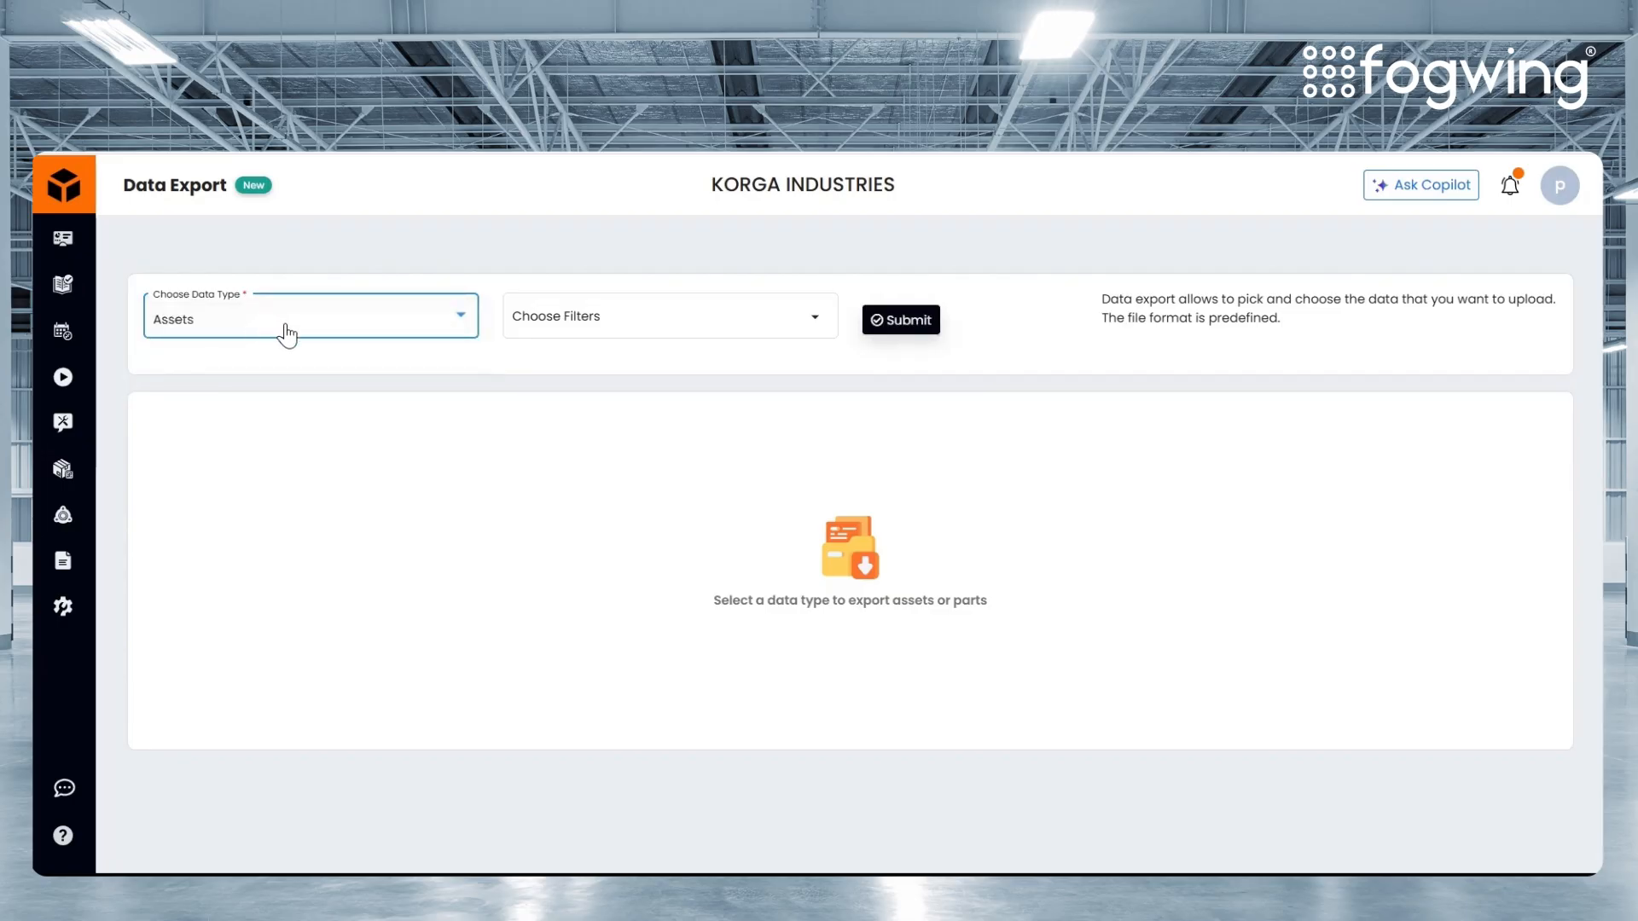
pyautogui.click(637, 324)
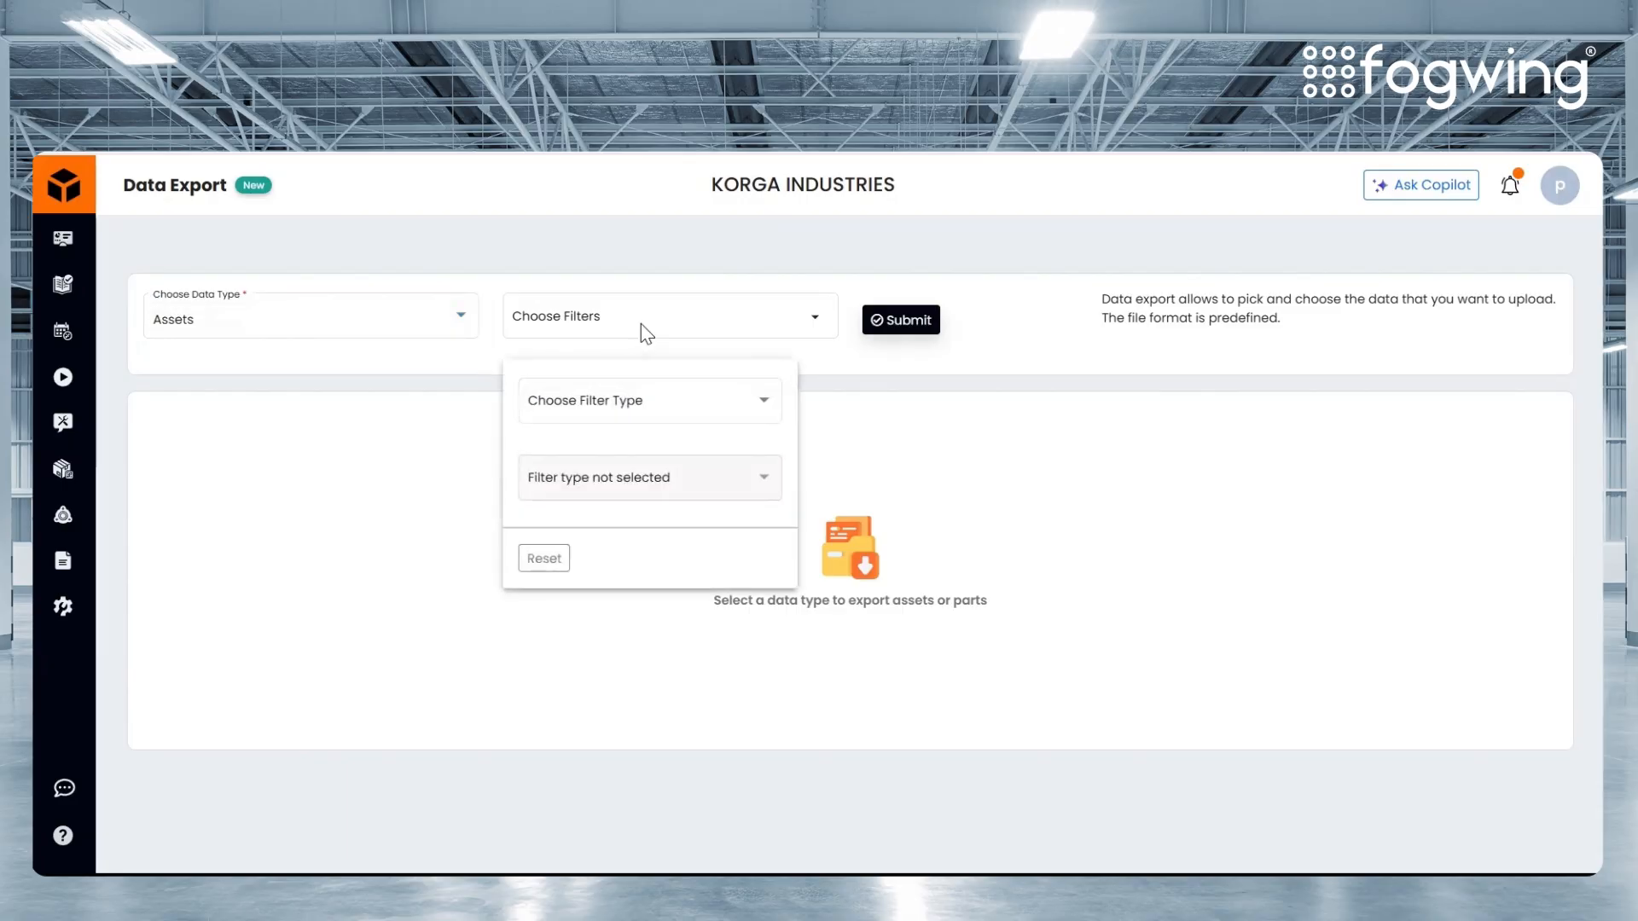
pyautogui.click(629, 414)
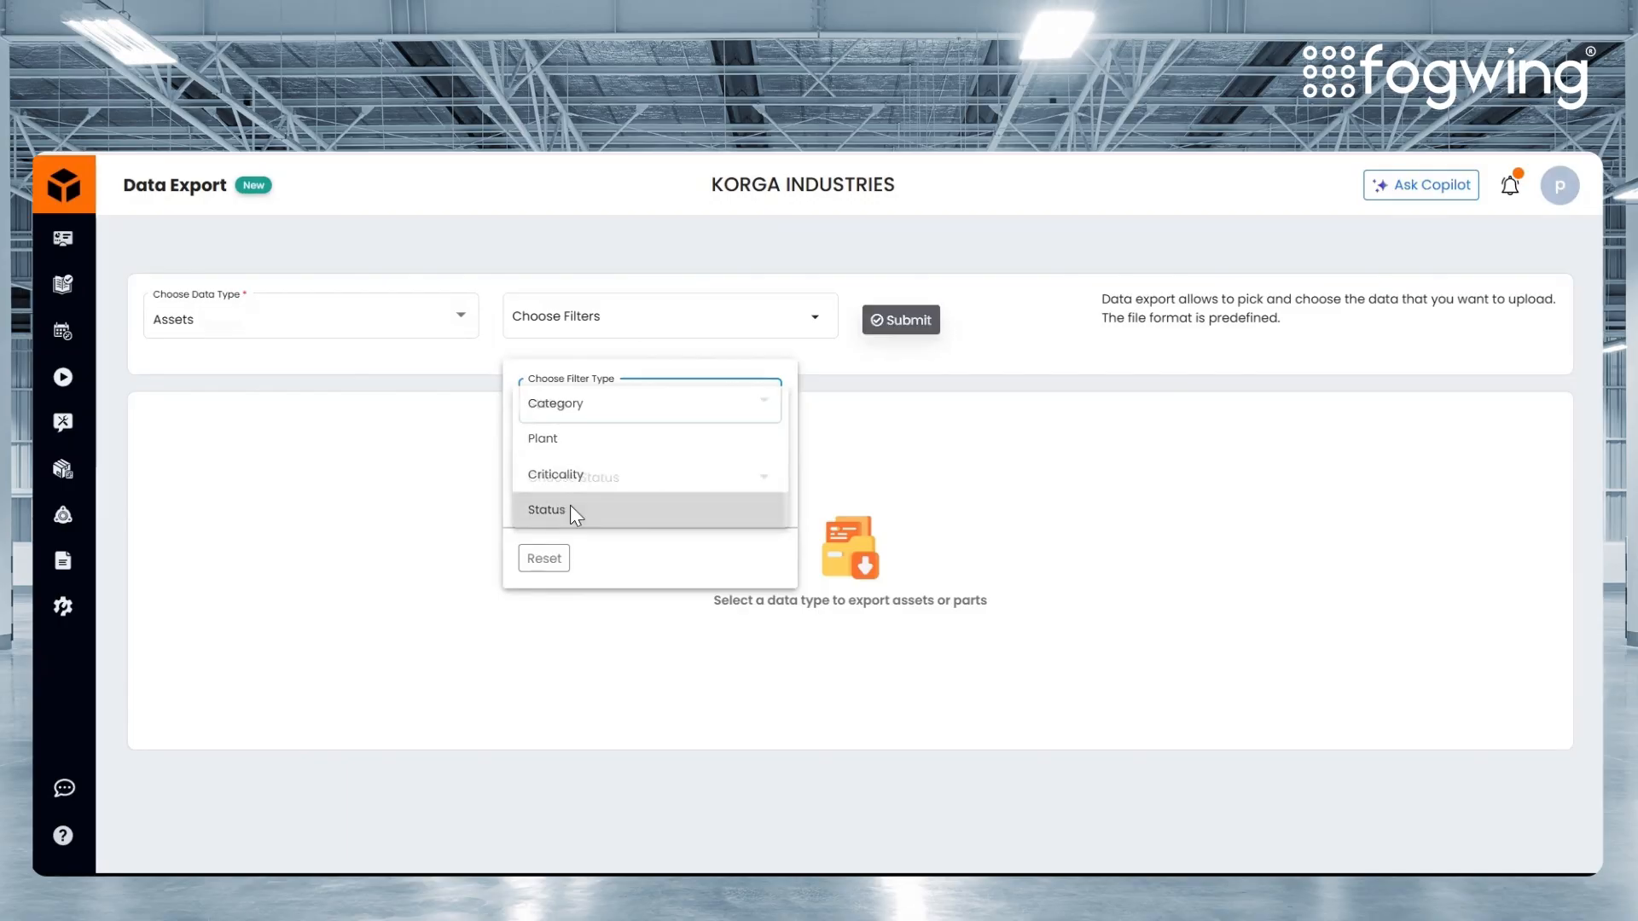
pyautogui.click(570, 509)
pyautogui.click(619, 493)
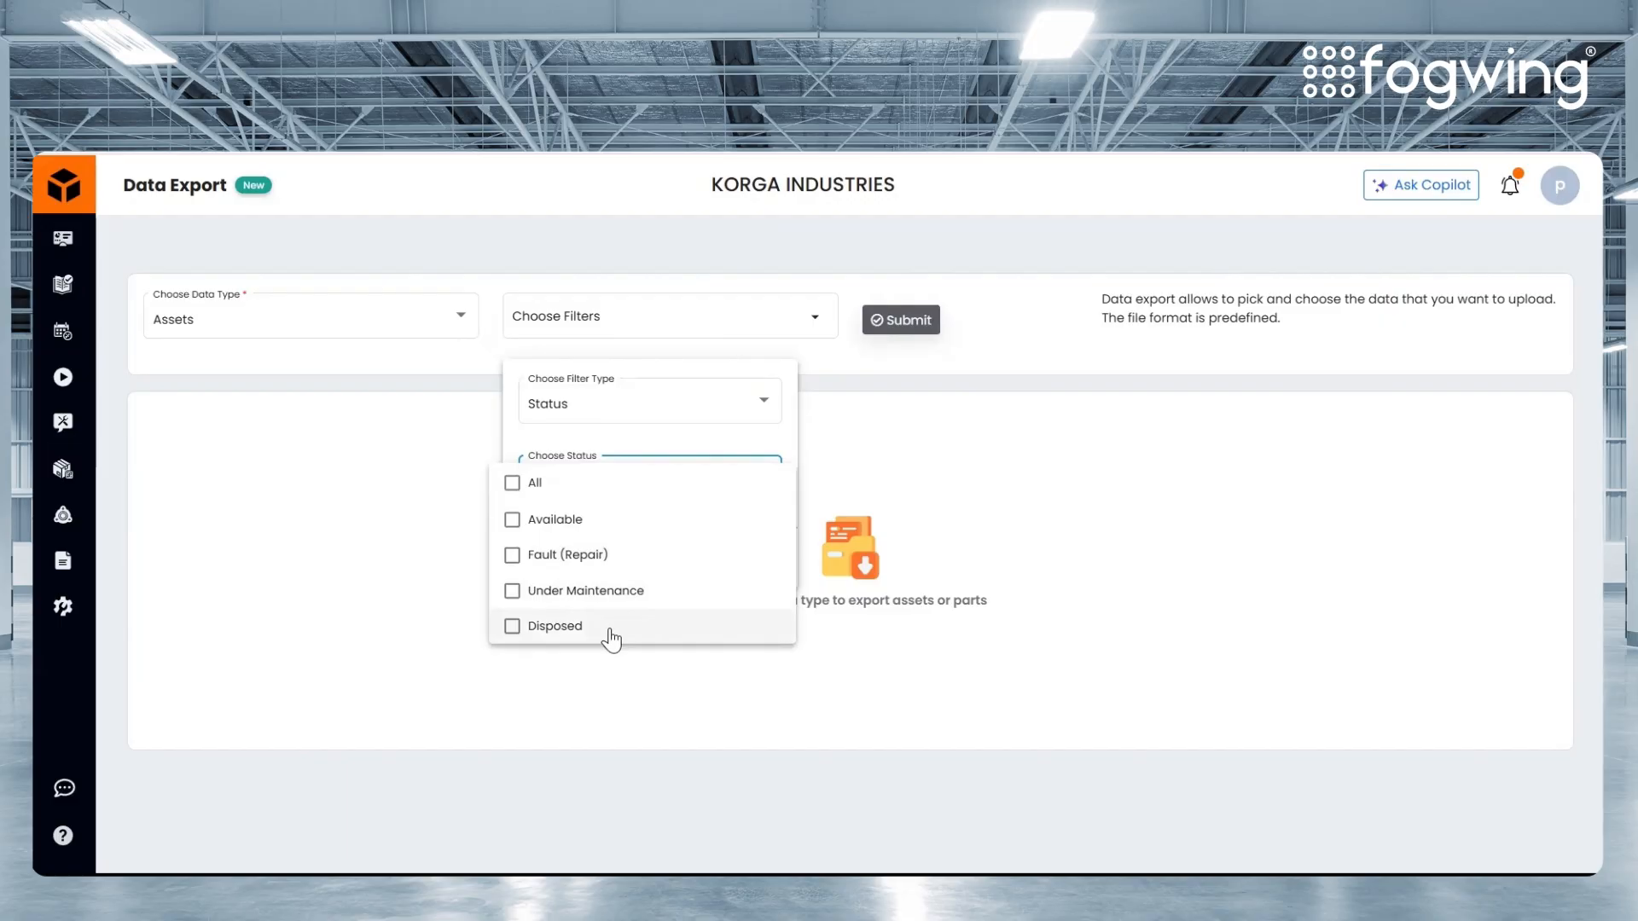
pyautogui.click(693, 417)
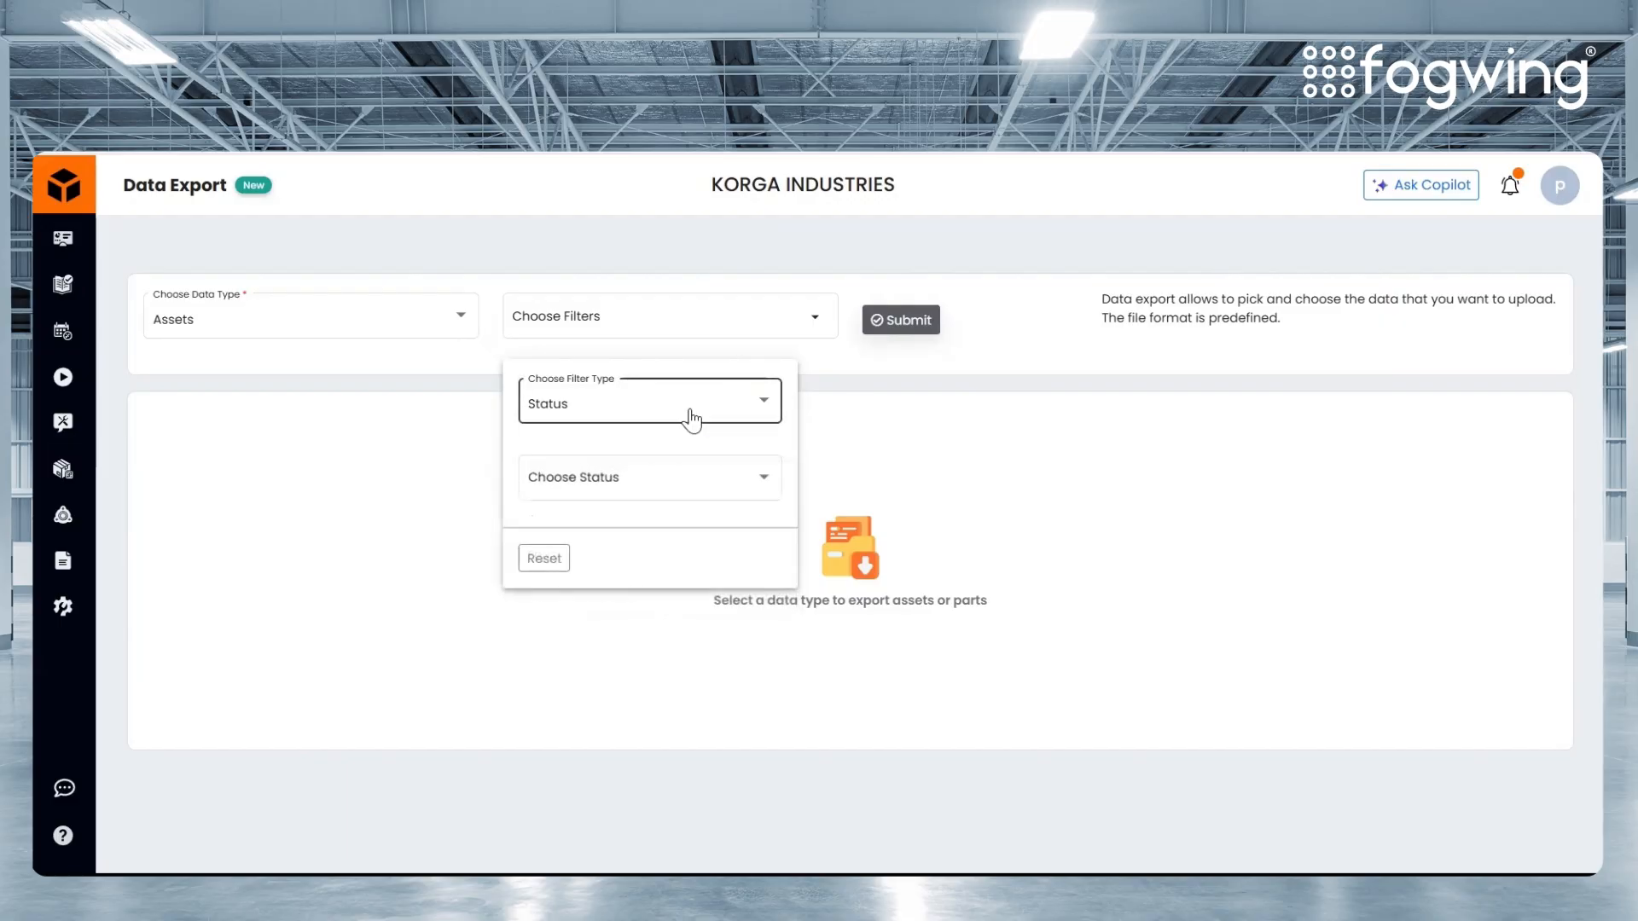
# - Set the export filter type to Category with all categories selected and submit the request
pyautogui.click(691, 419)
pyautogui.click(614, 307)
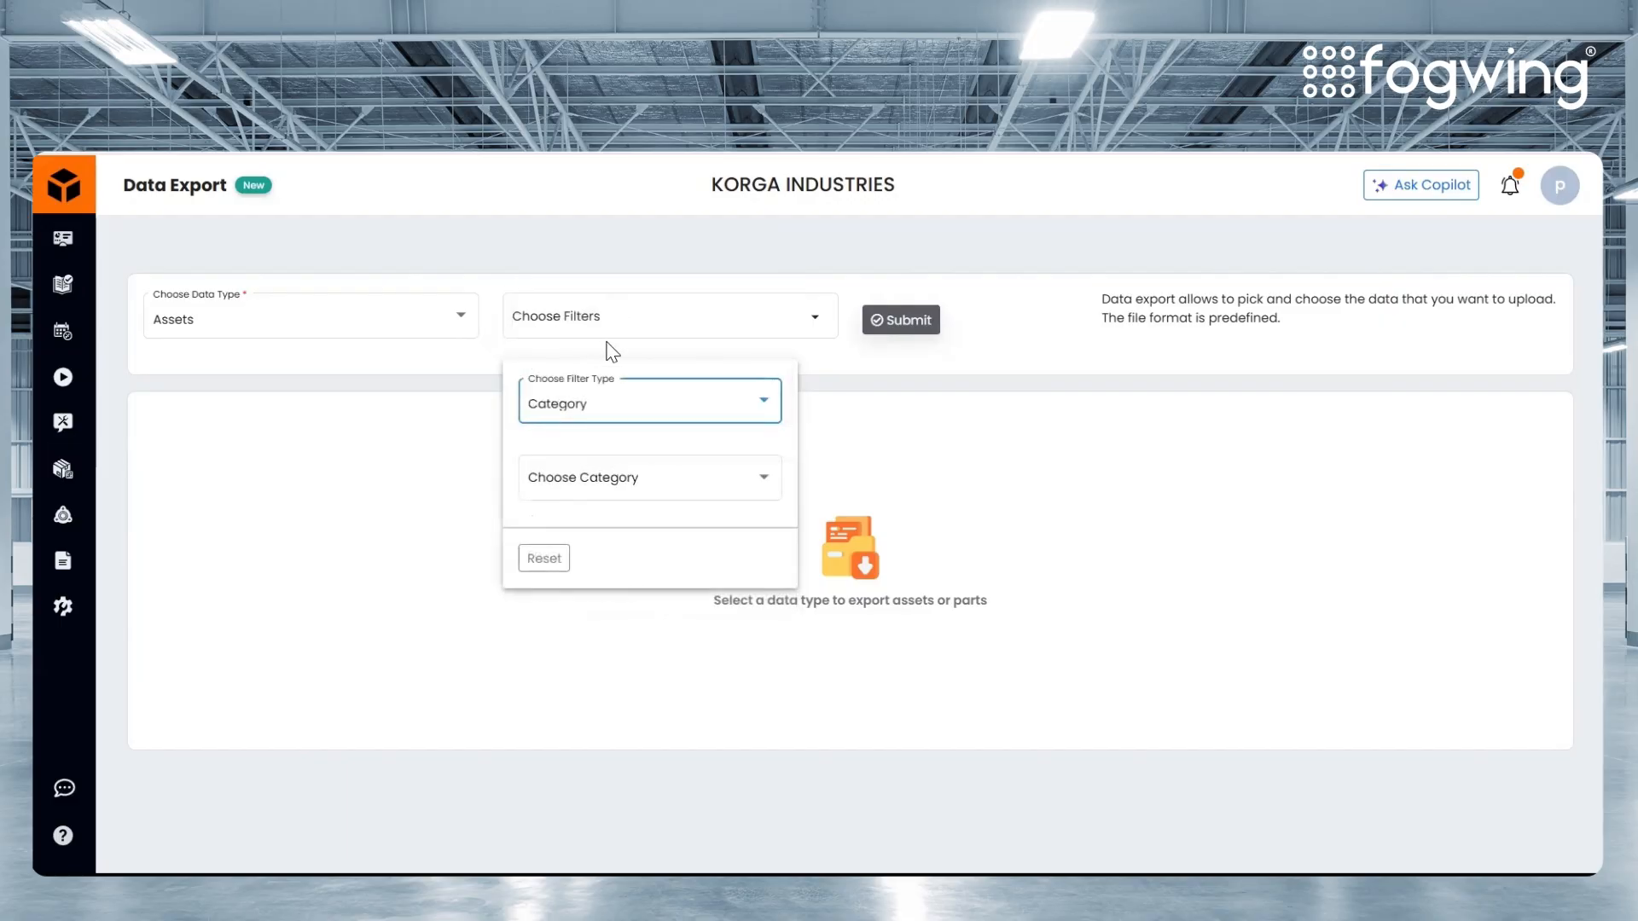
pyautogui.click(583, 497)
pyautogui.scroll(-5, 597, 649)
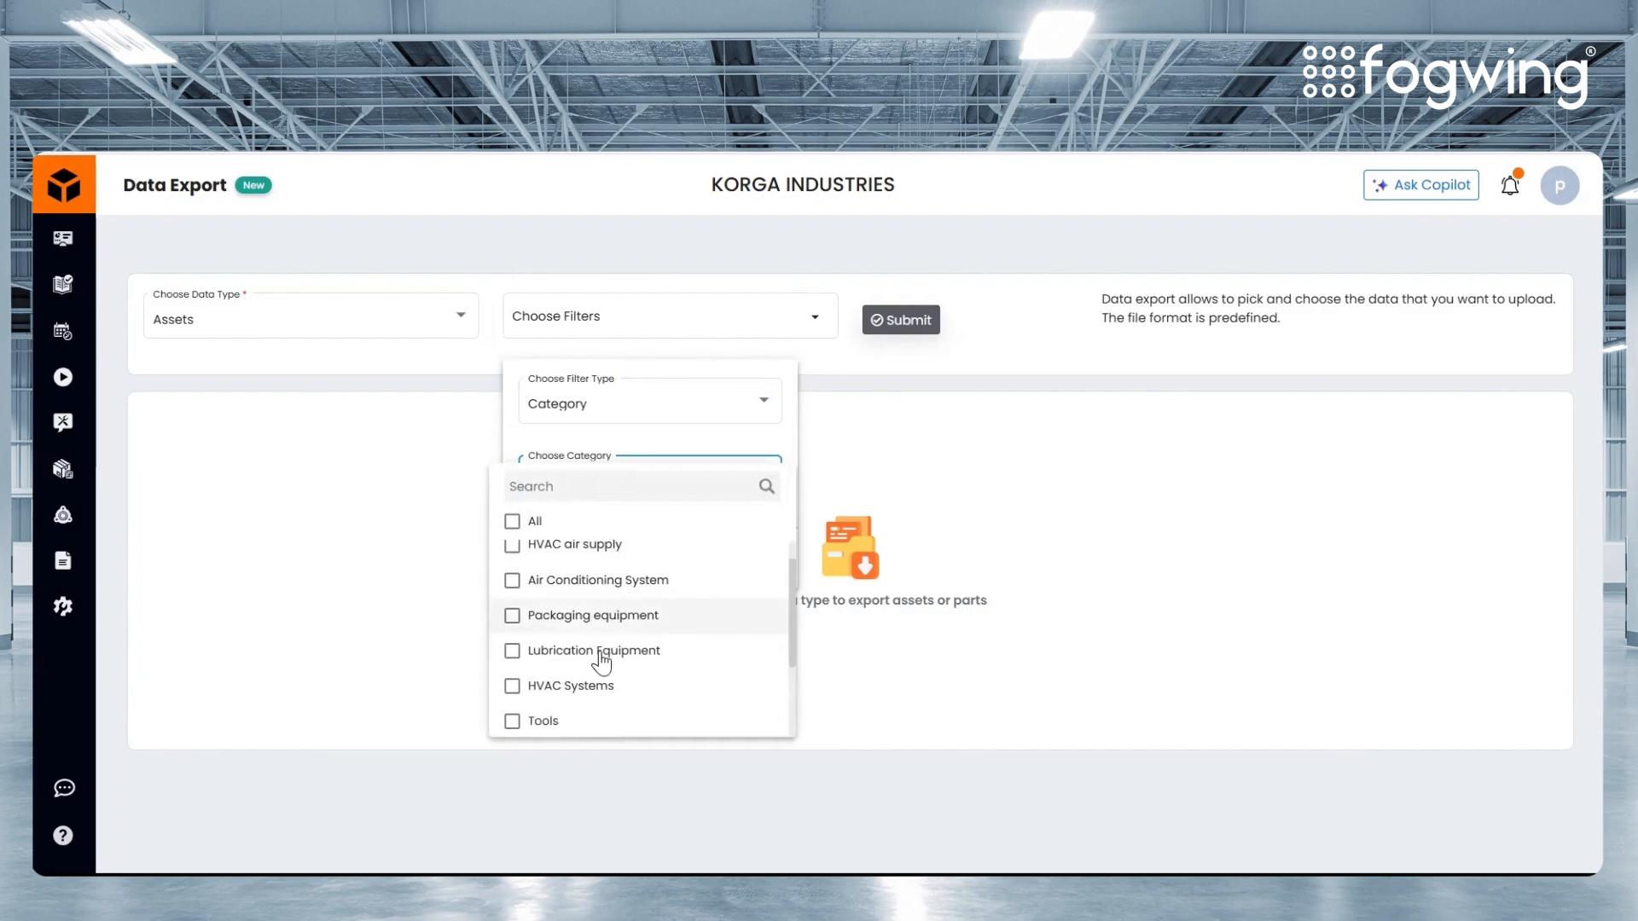
pyautogui.scroll(5, 627, 673)
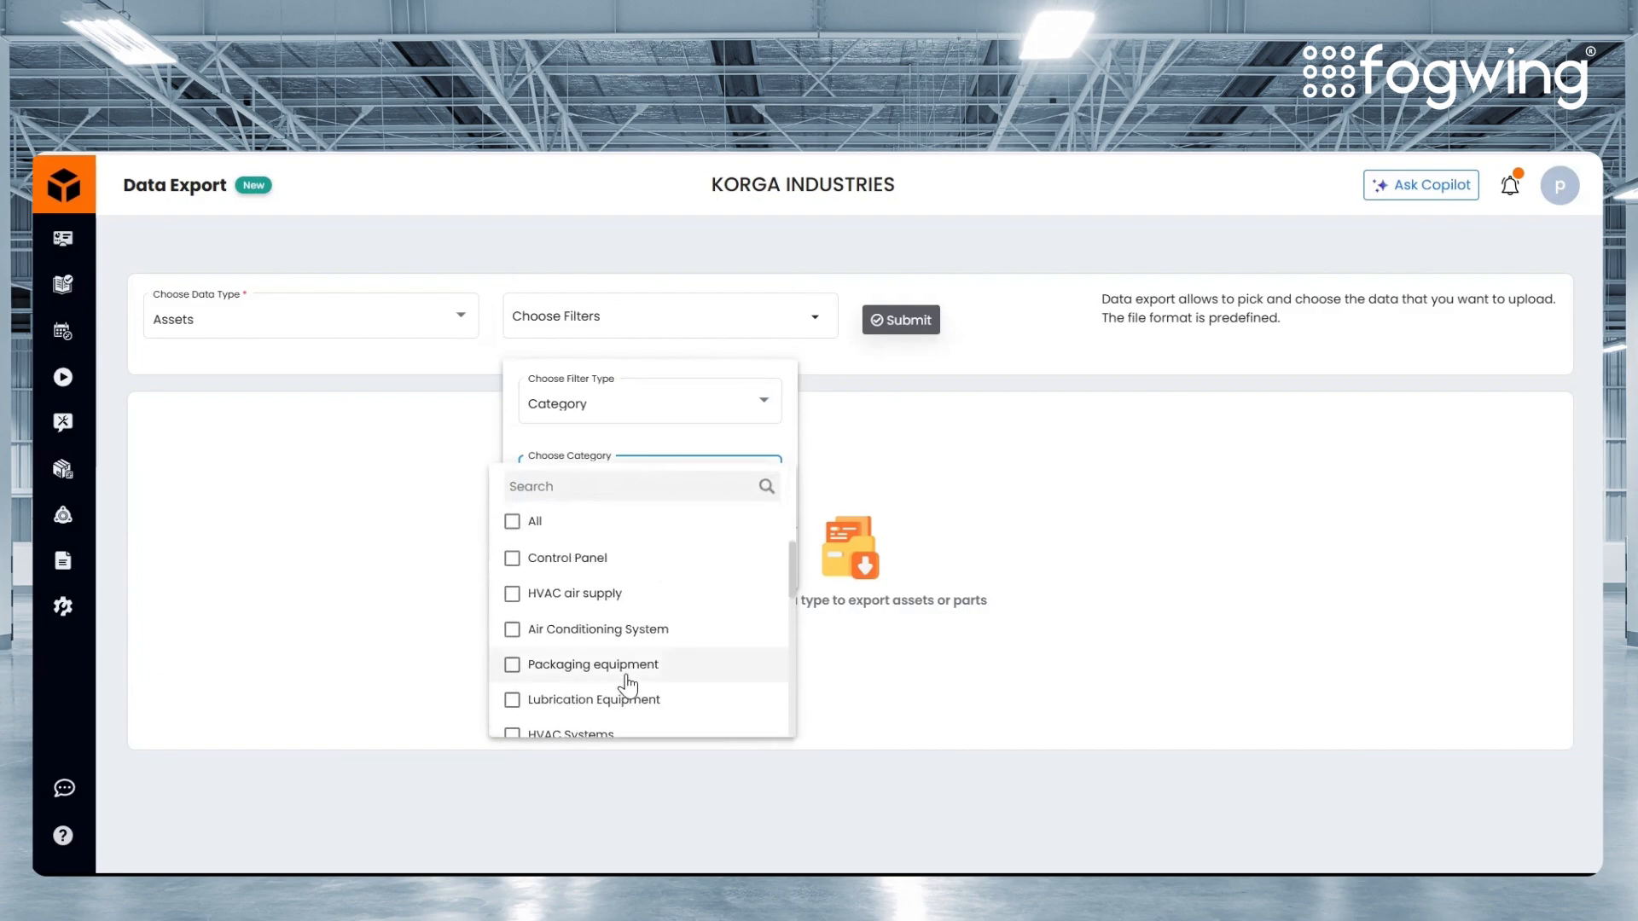
pyautogui.click(513, 522)
pyautogui.click(697, 428)
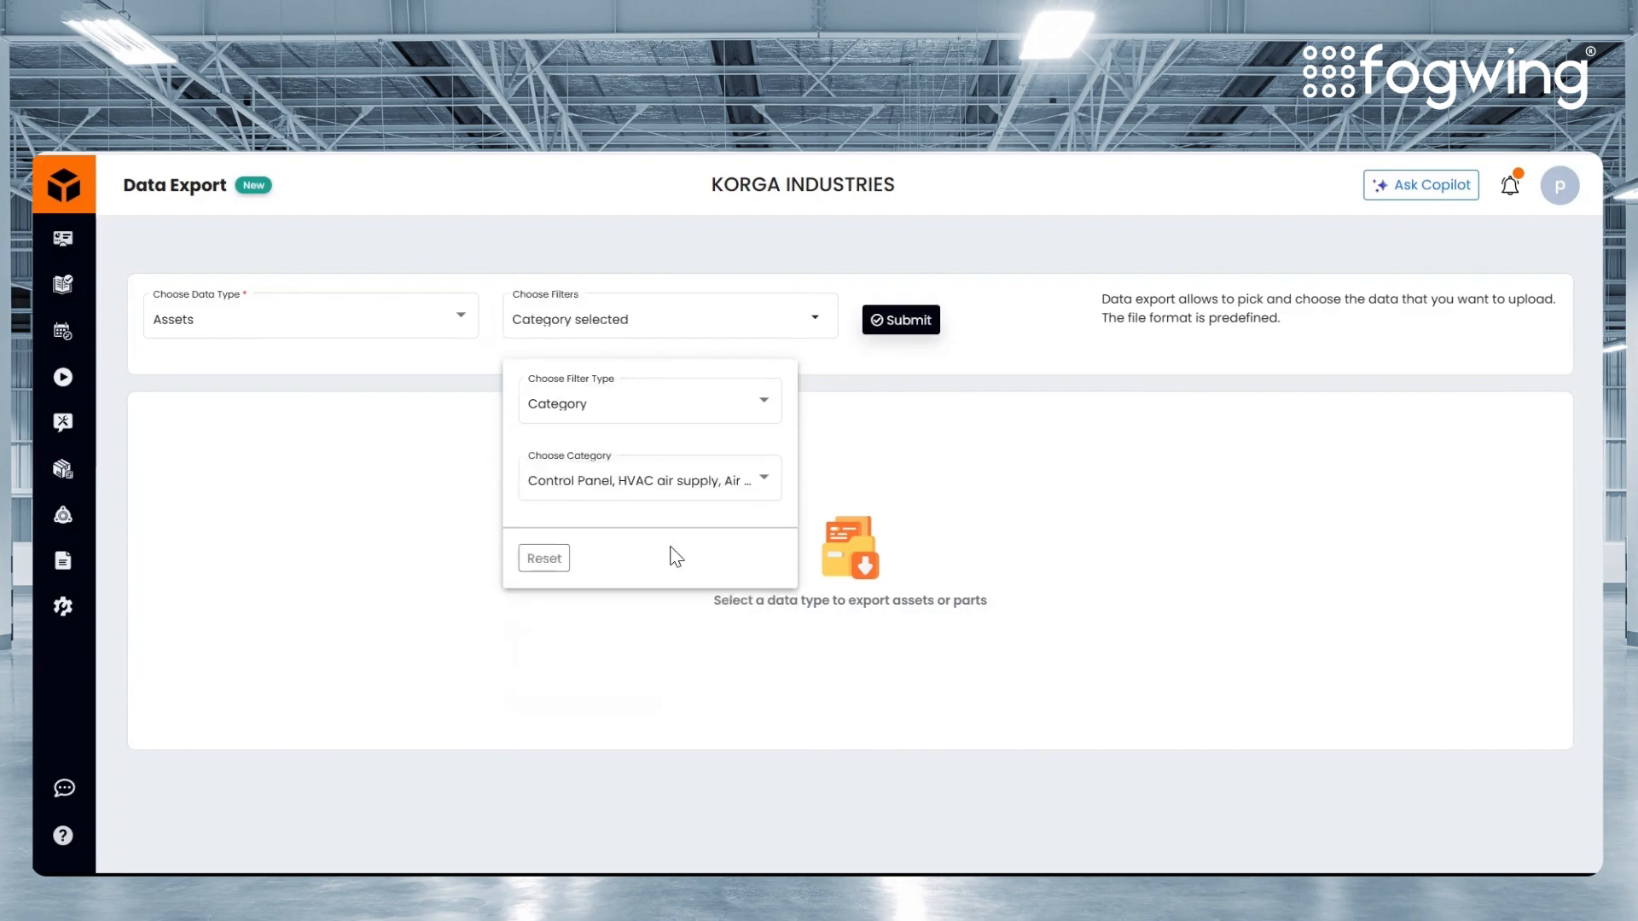
pyautogui.click(915, 321)
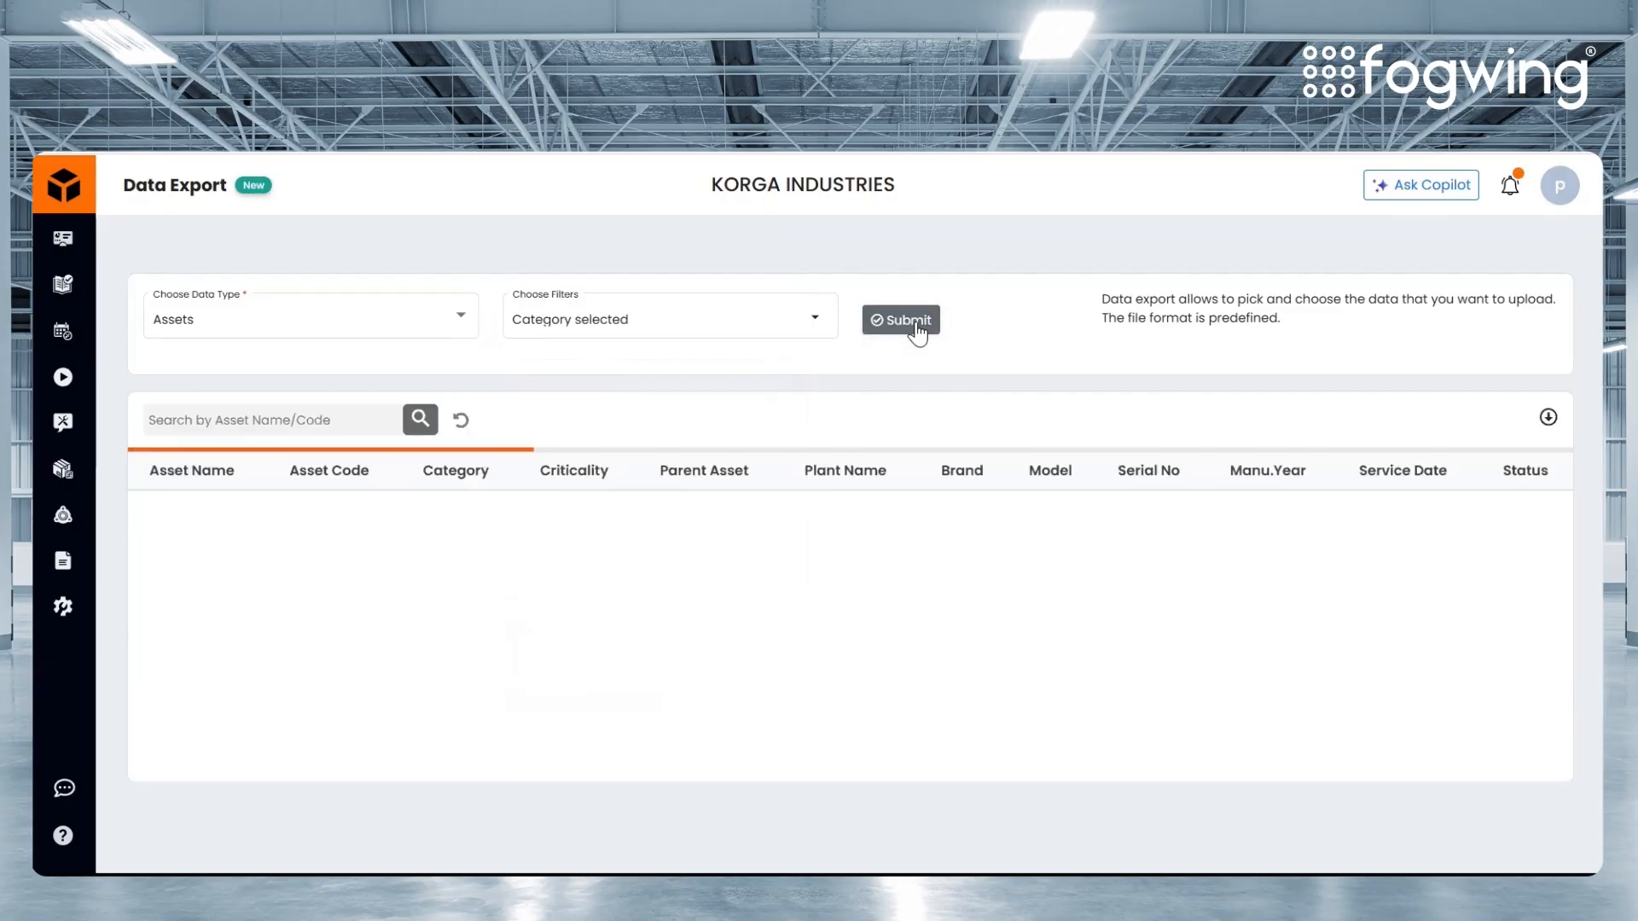
# - Look through the first and second pages of the filtered asset results
pyautogui.scroll(-1, 962, 652)
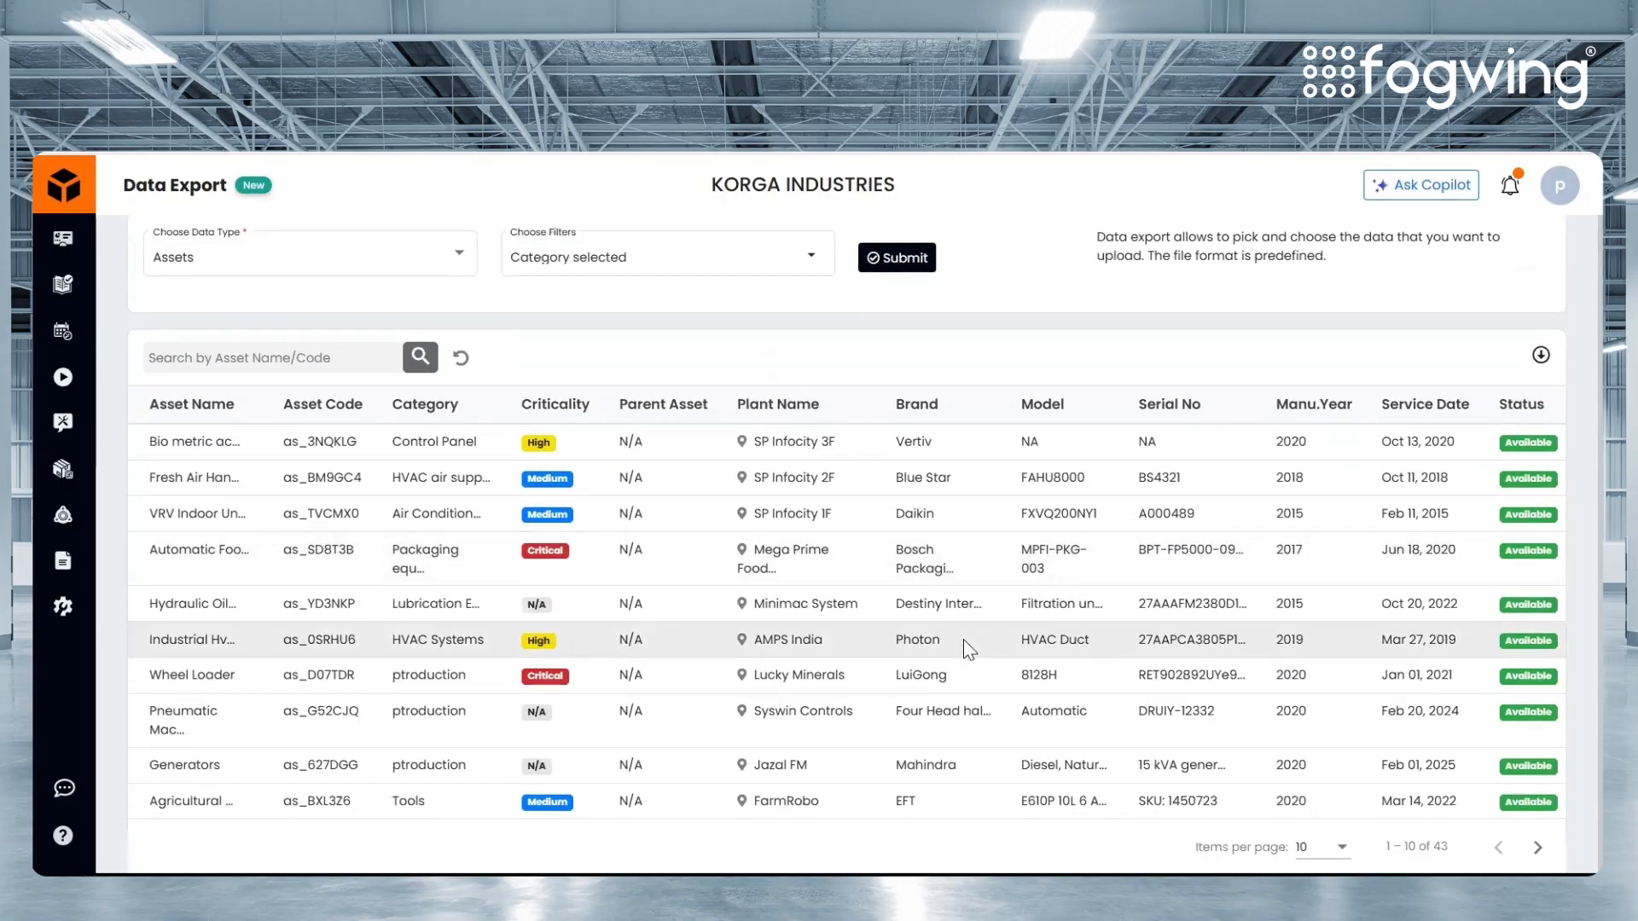
pyautogui.click(1537, 847)
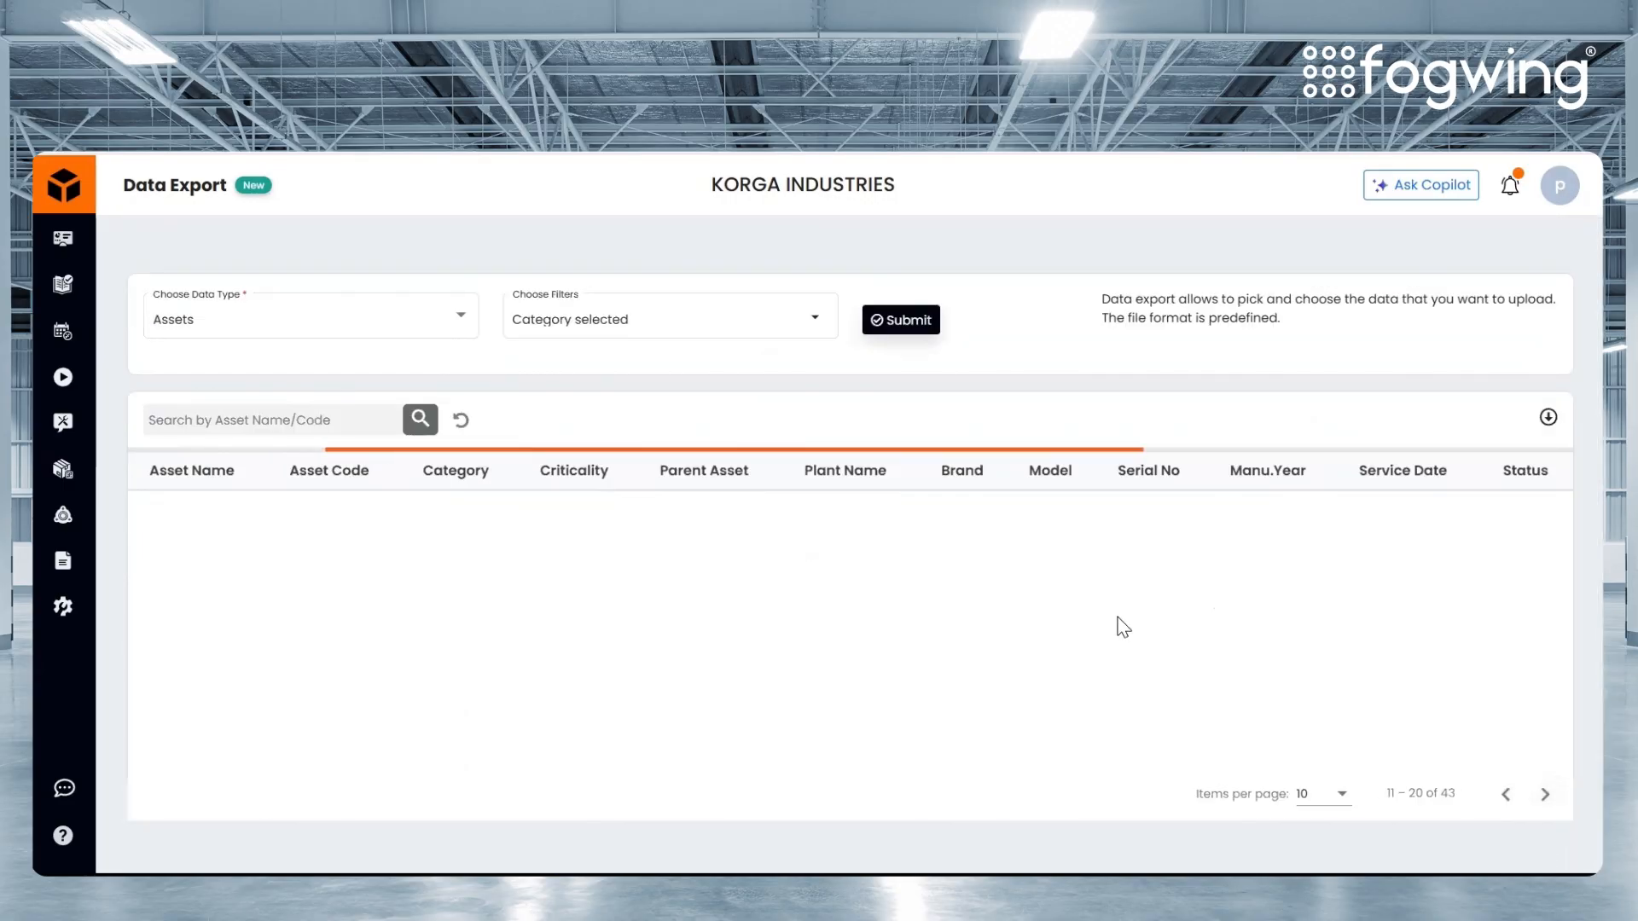
pyautogui.scroll(-1, 1111, 610)
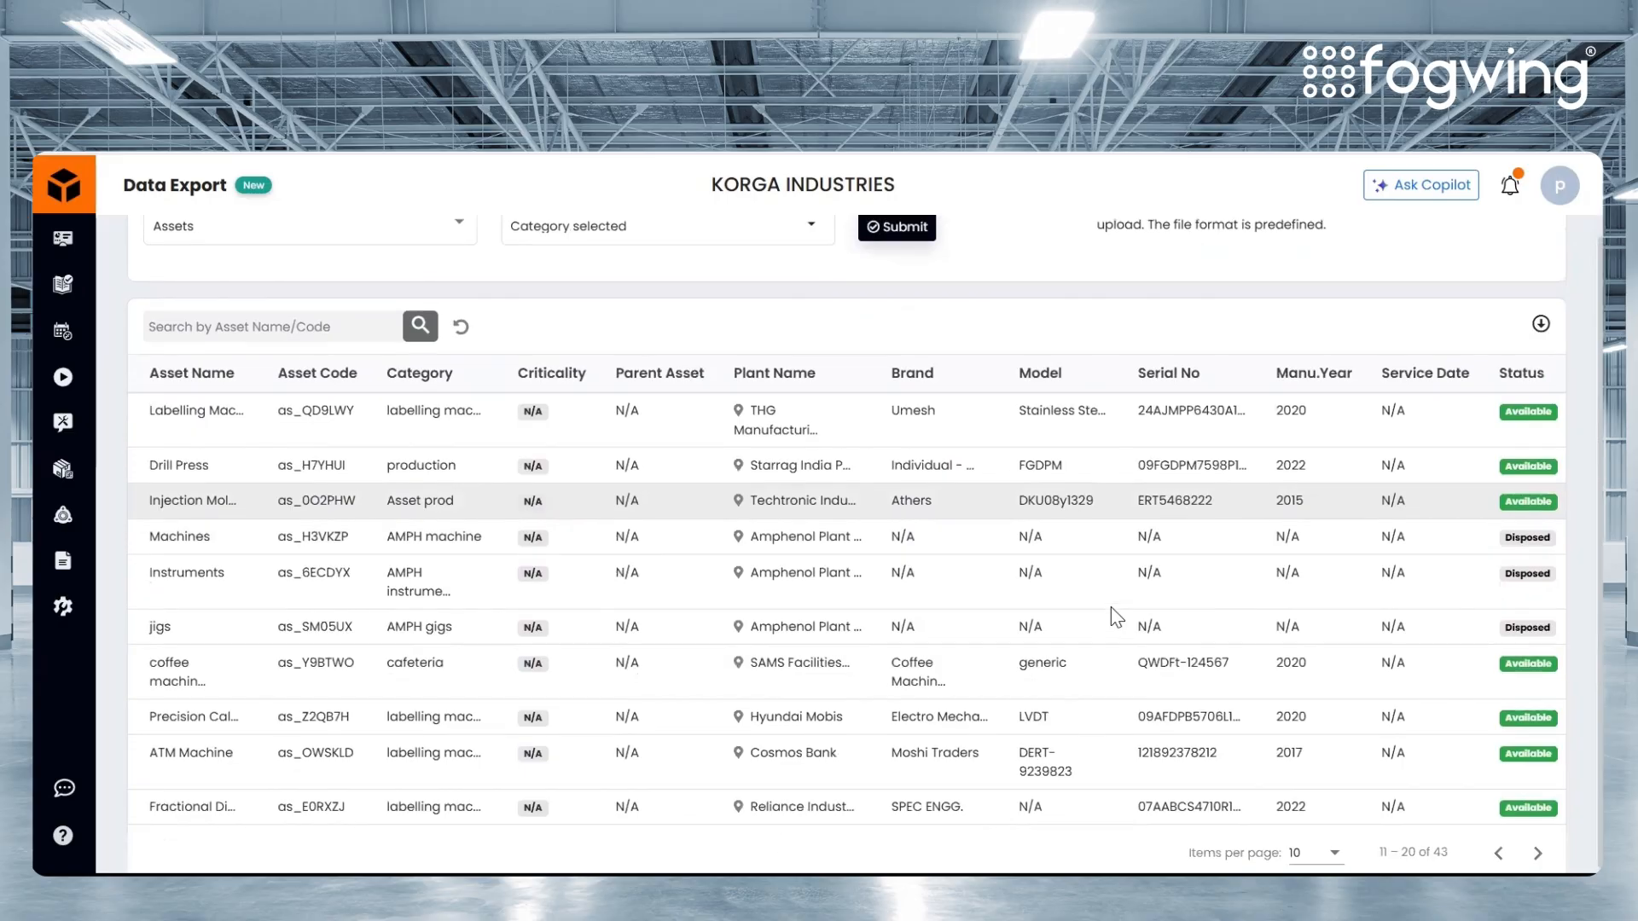
pyautogui.scroll(1, 1110, 610)
# - Export the asset list as PDF and open the downloaded Assets_Report.pdf
pyautogui.click(1541, 417)
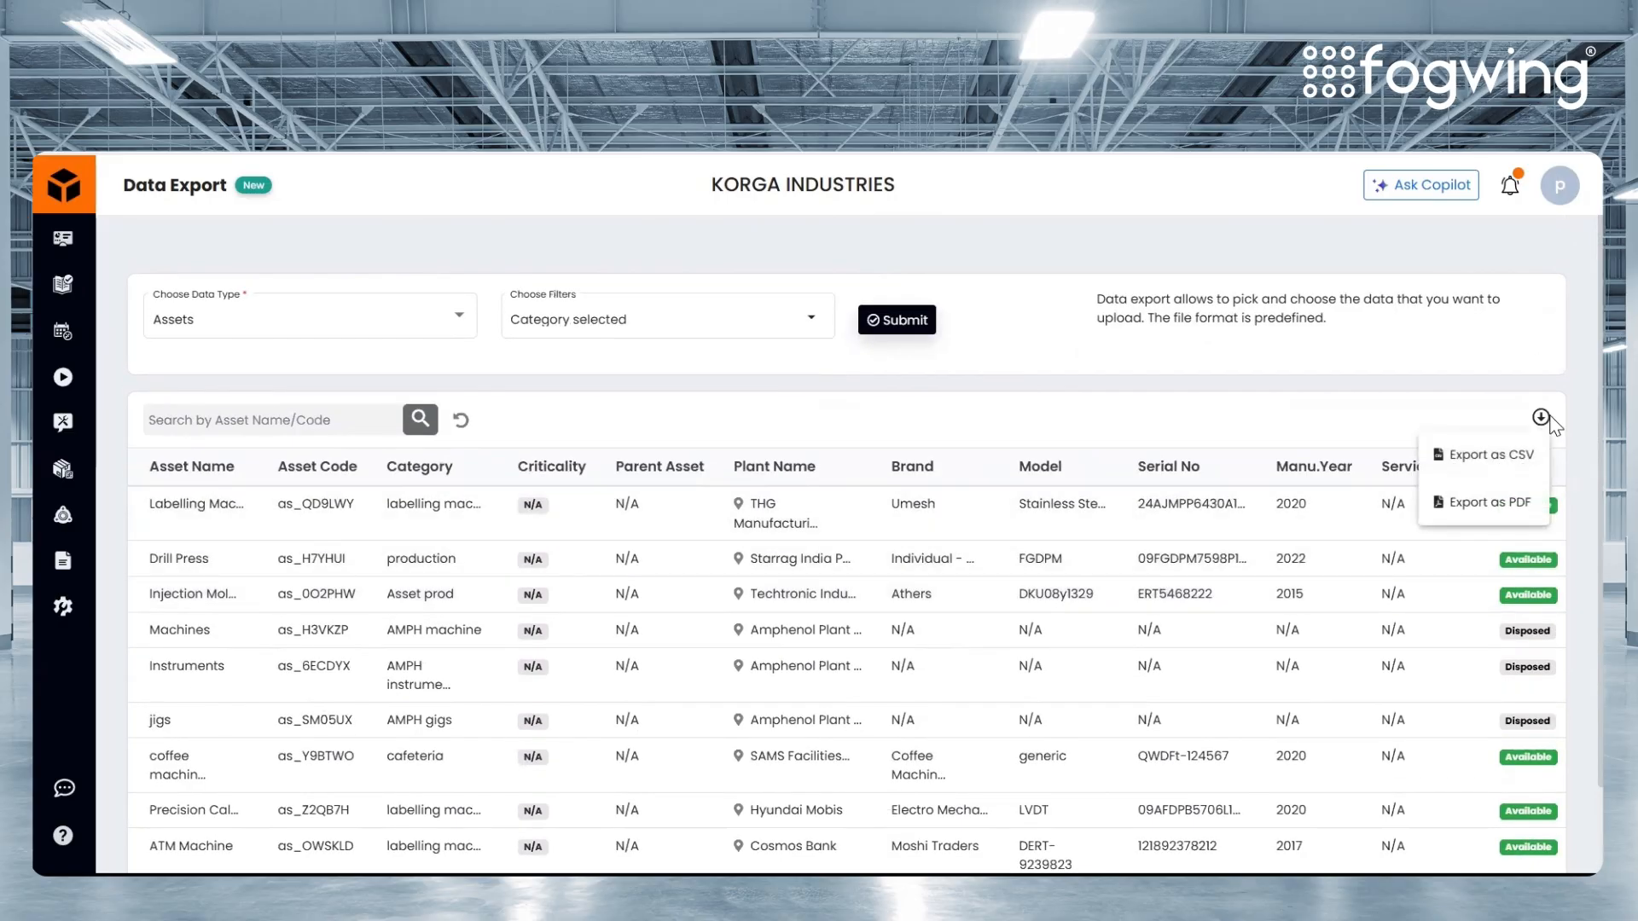
pyautogui.click(1489, 504)
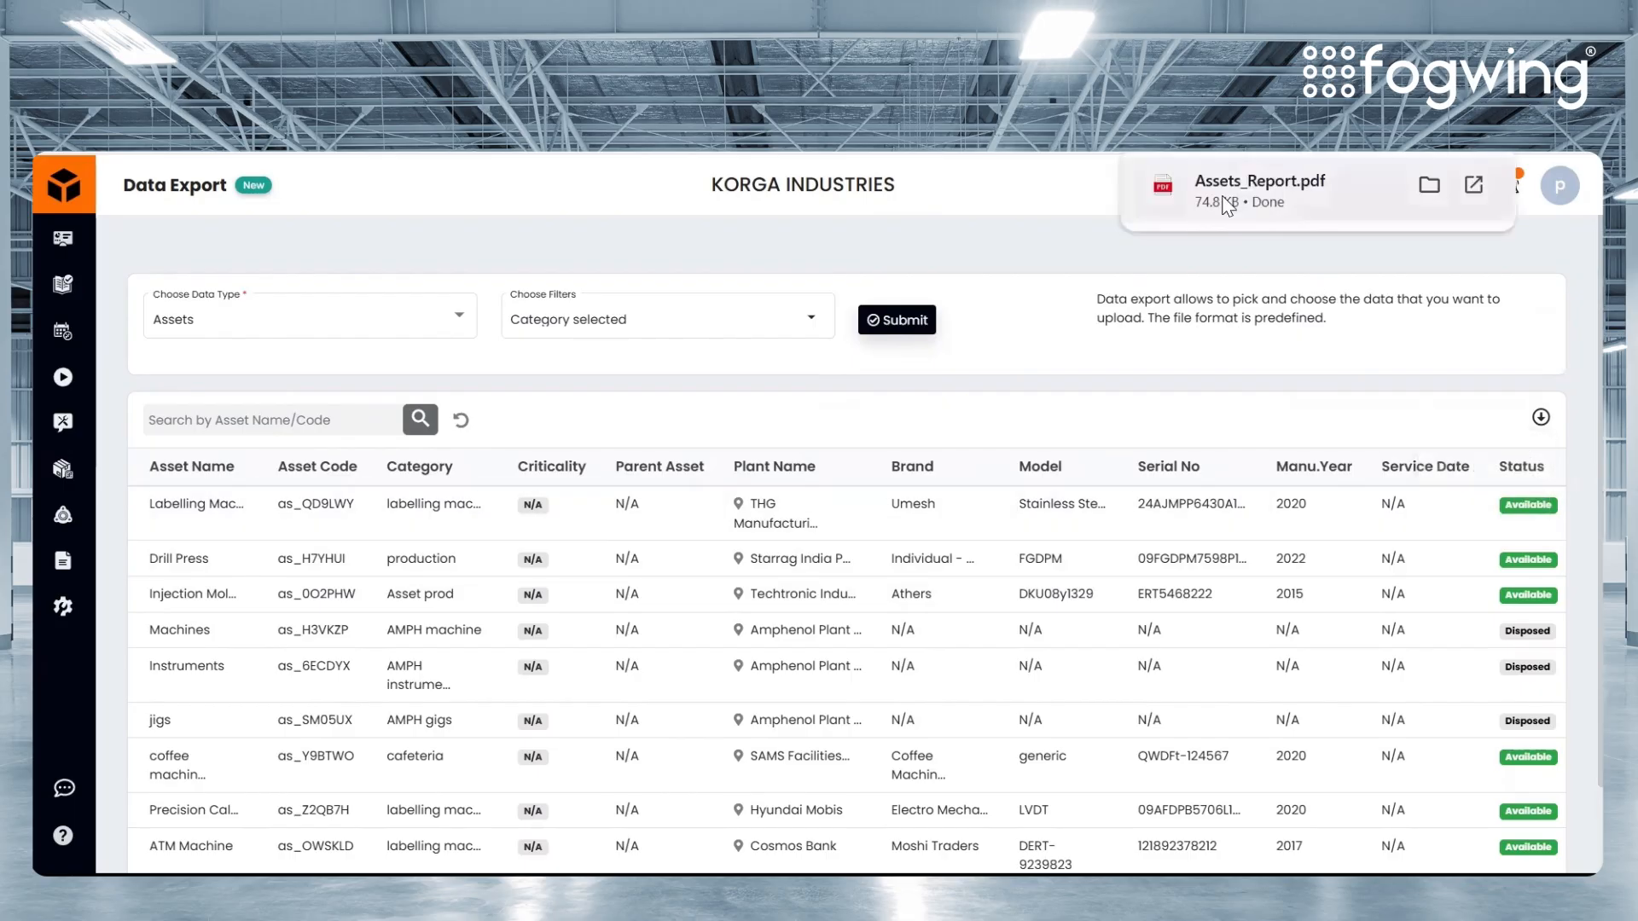
pyautogui.click(1226, 206)
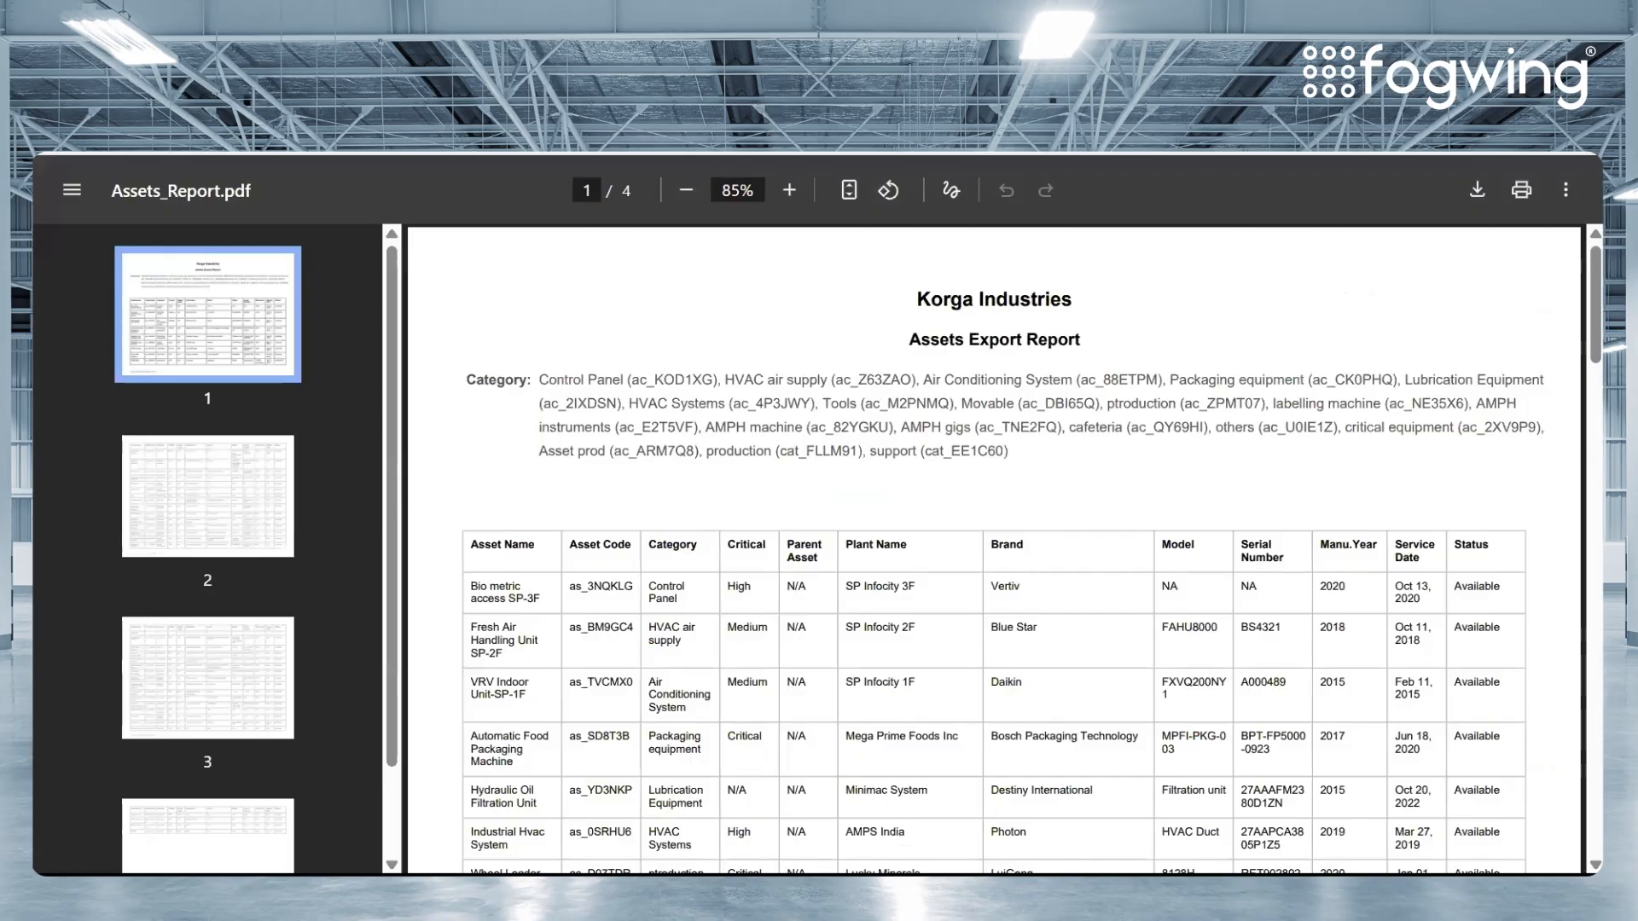
# - Examine the asset tables across the pages of the exported report, returning to its first page
pyautogui.scroll(-10, 909, 568)
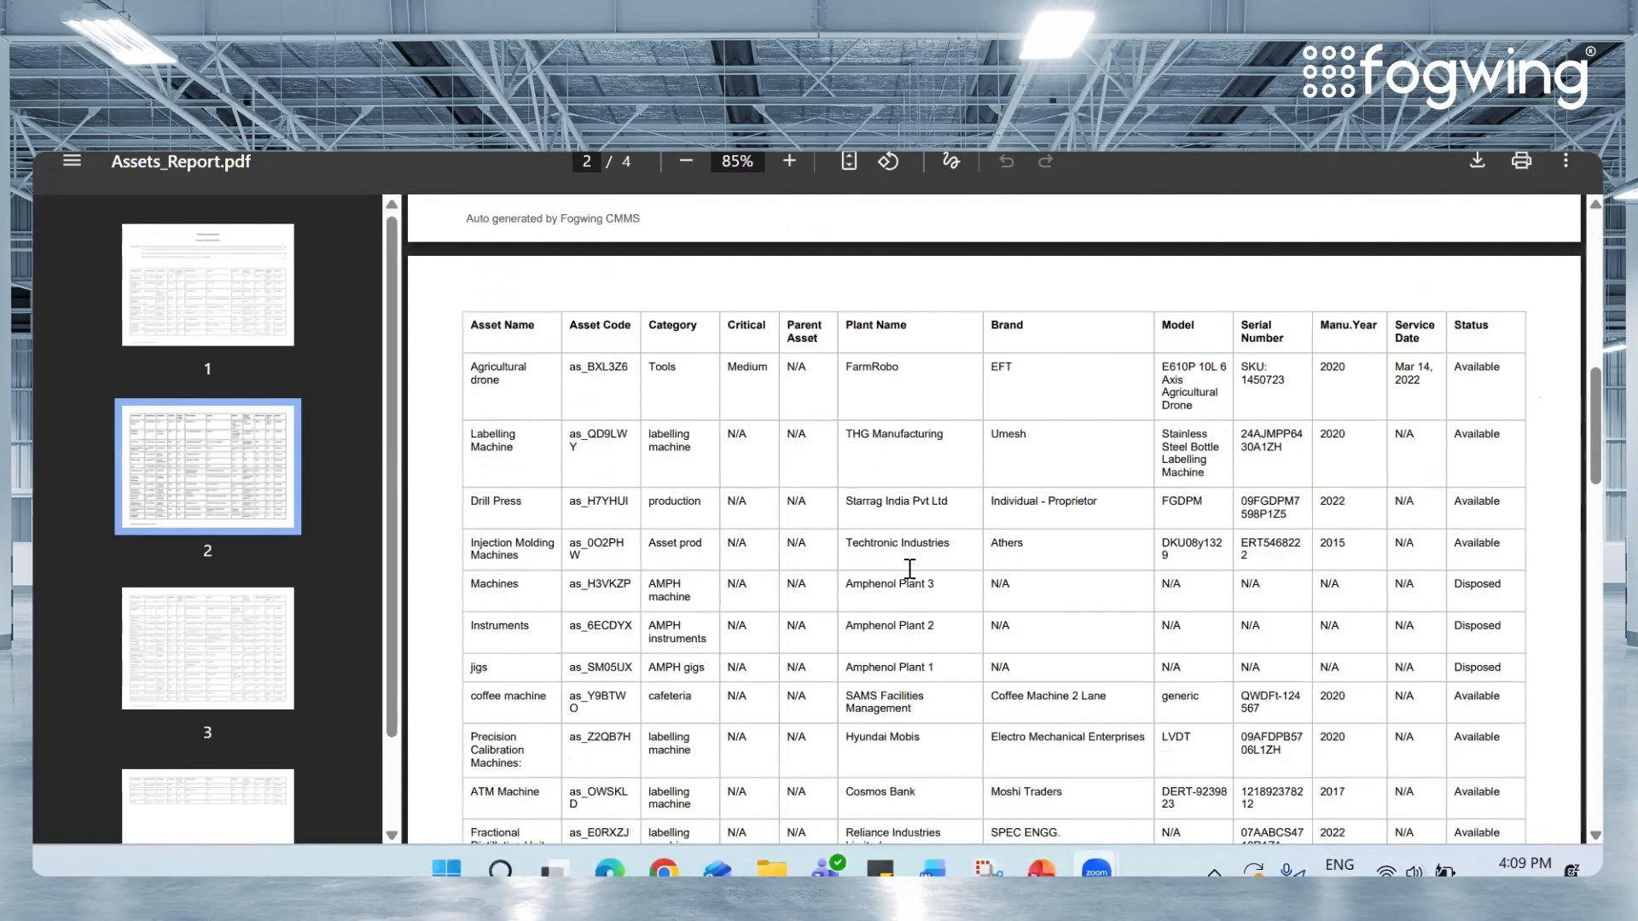
pyautogui.scroll(-20, 910, 568)
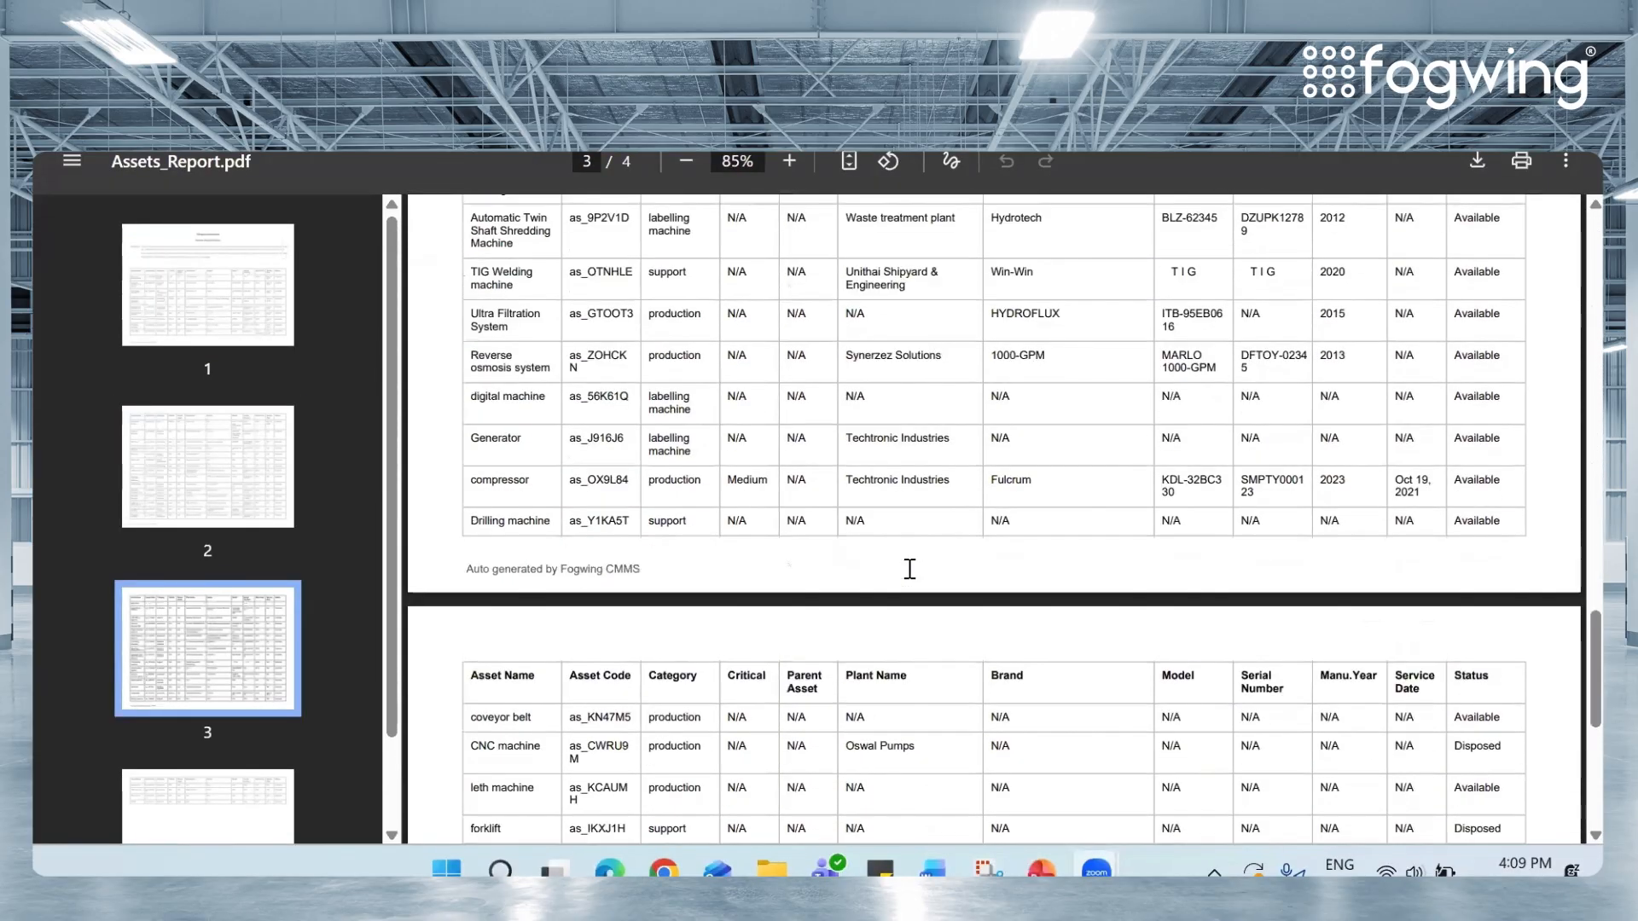
pyautogui.scroll(20, 909, 569)
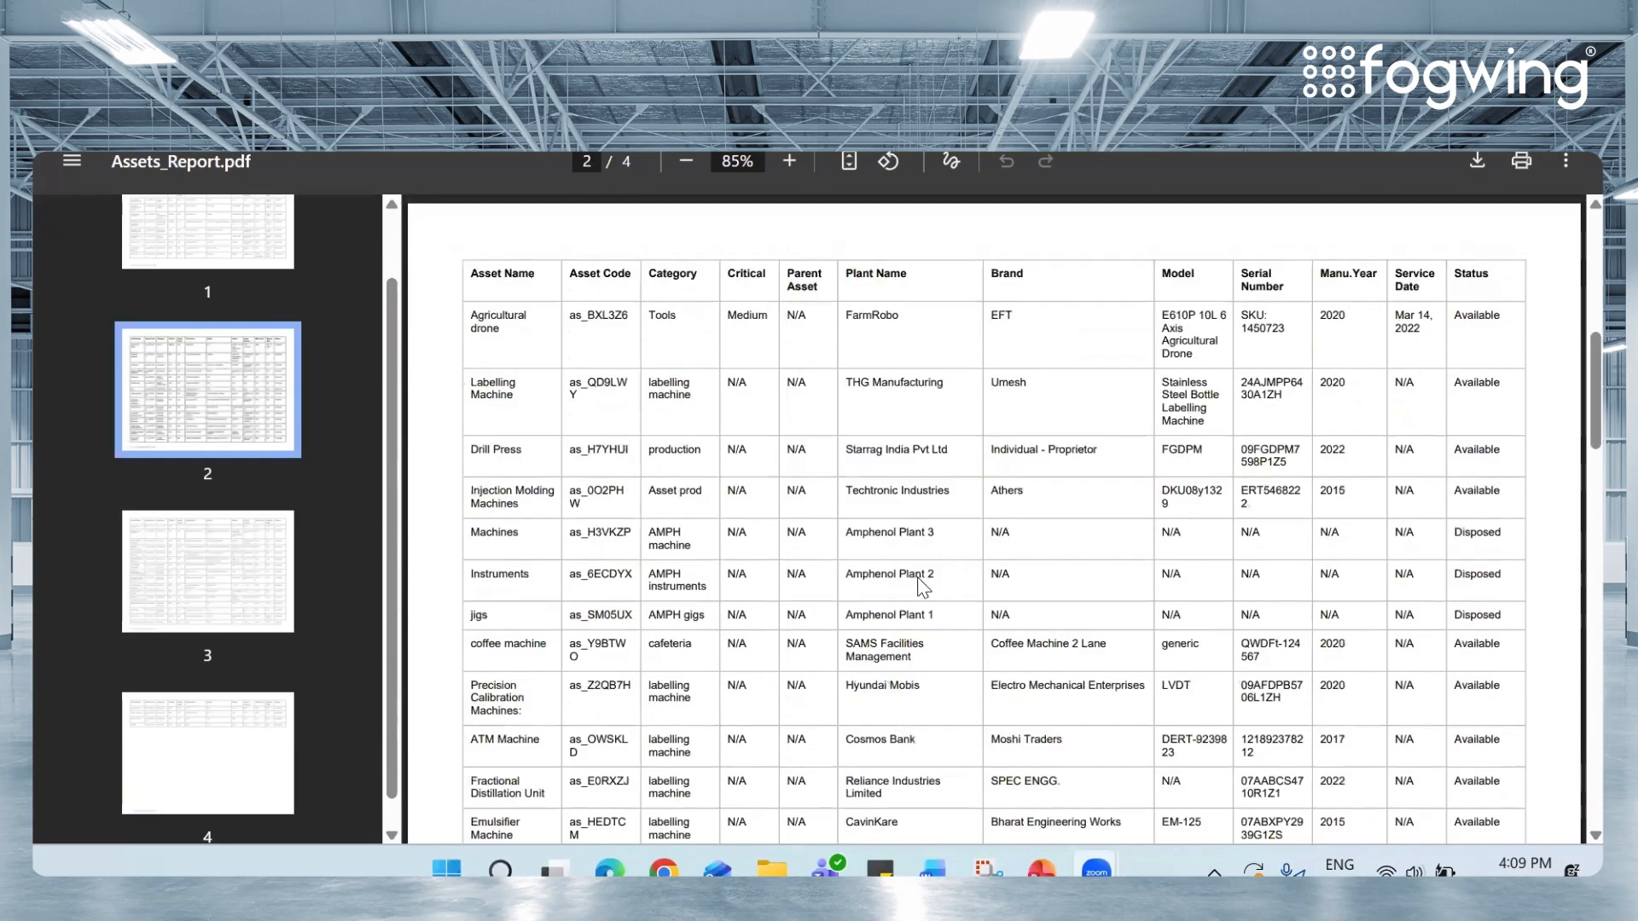
pyautogui.scroll(10, 919, 578)
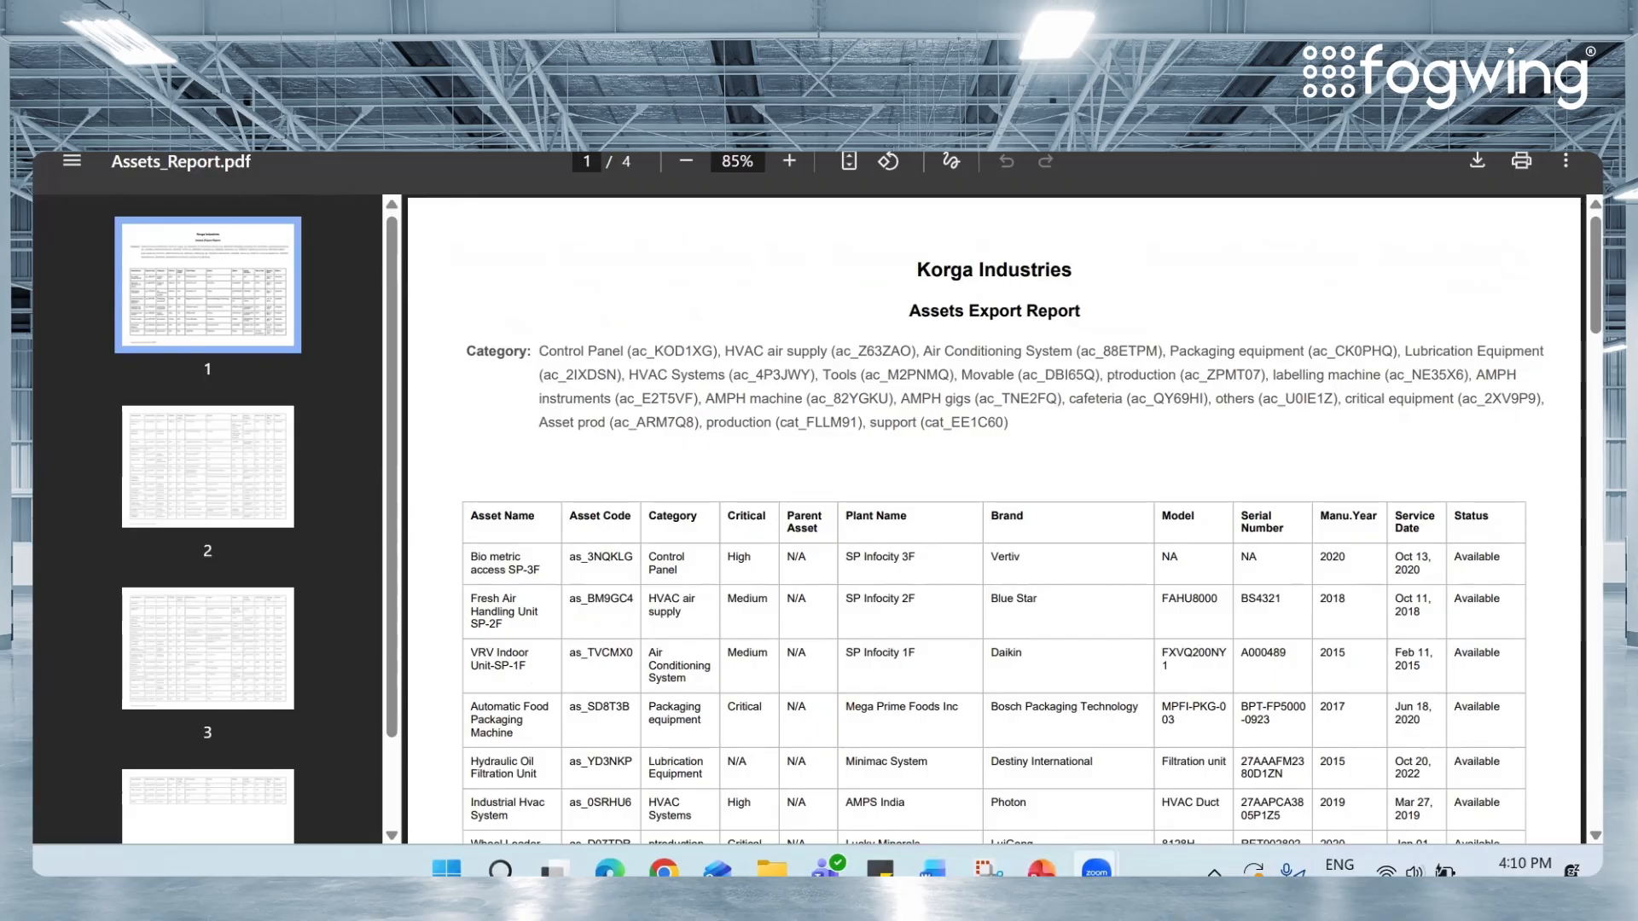
# - Switch back to Fogwing CMMS and open the Checklists page from the asset management settings
pyautogui.hotkey('alt', 'Tab')
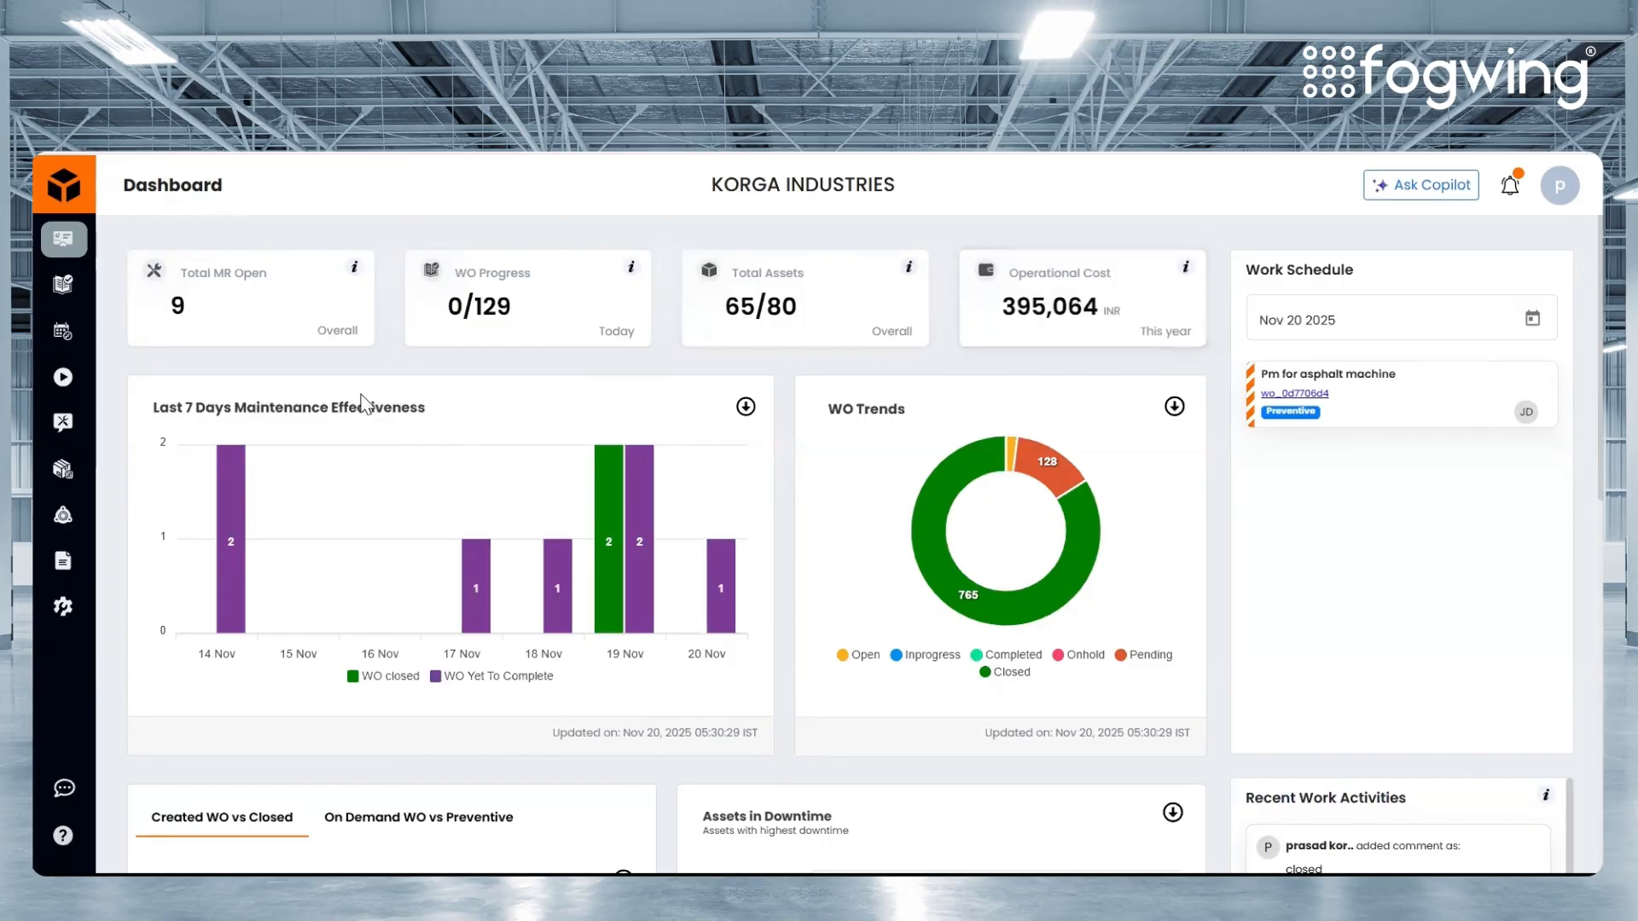
pyautogui.click(63, 606)
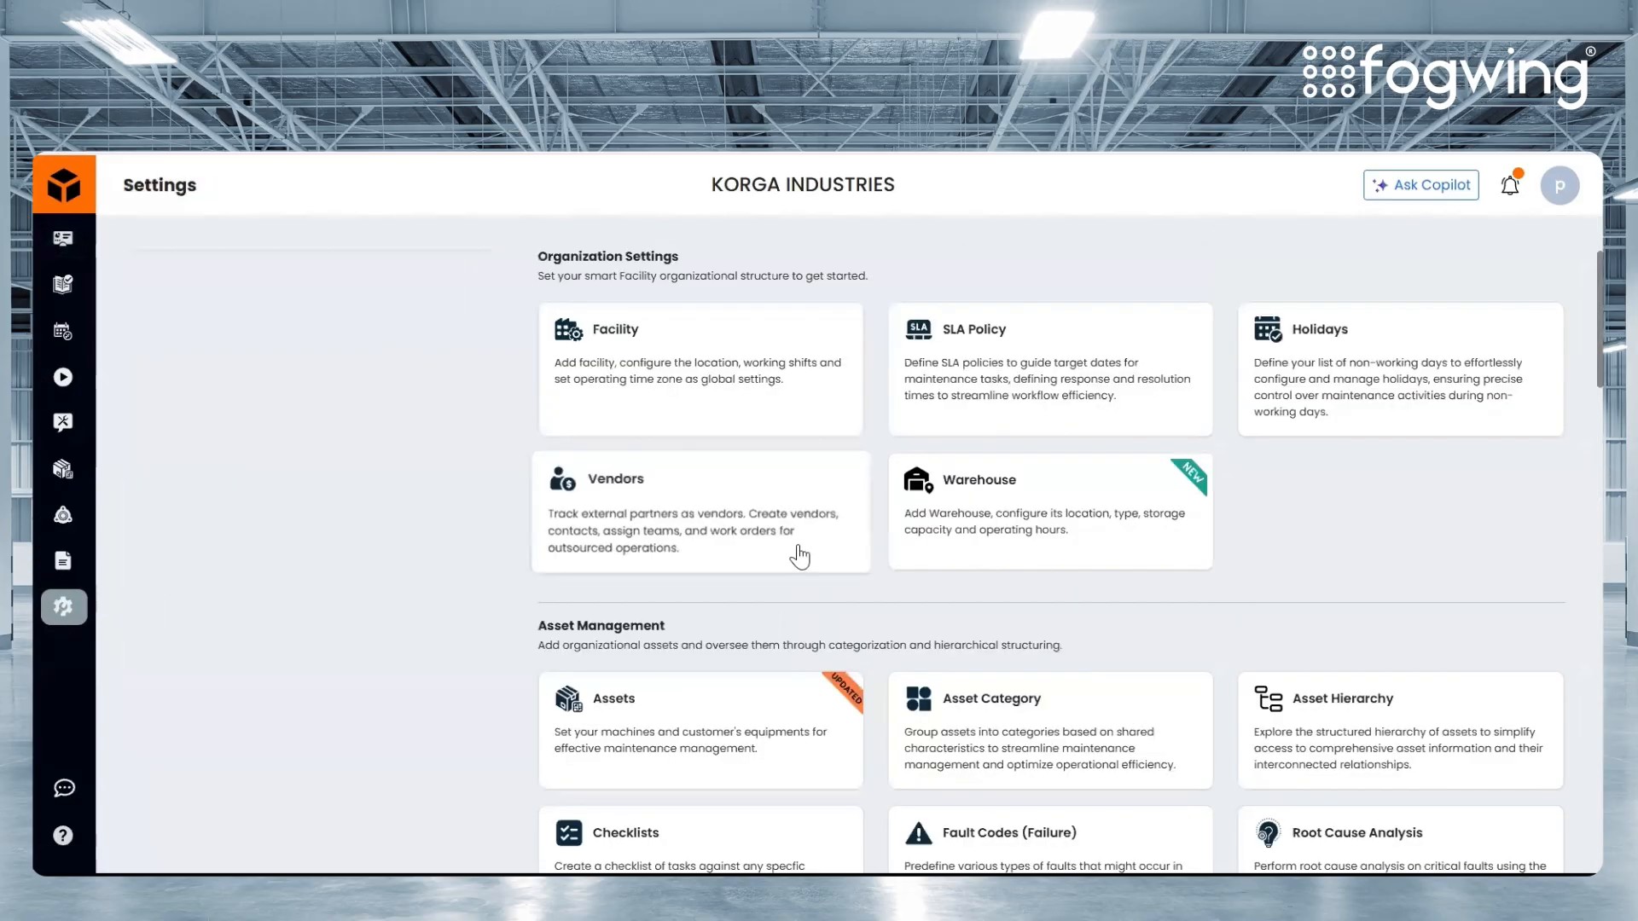
pyautogui.scroll(-3, 779, 648)
pyautogui.click(752, 642)
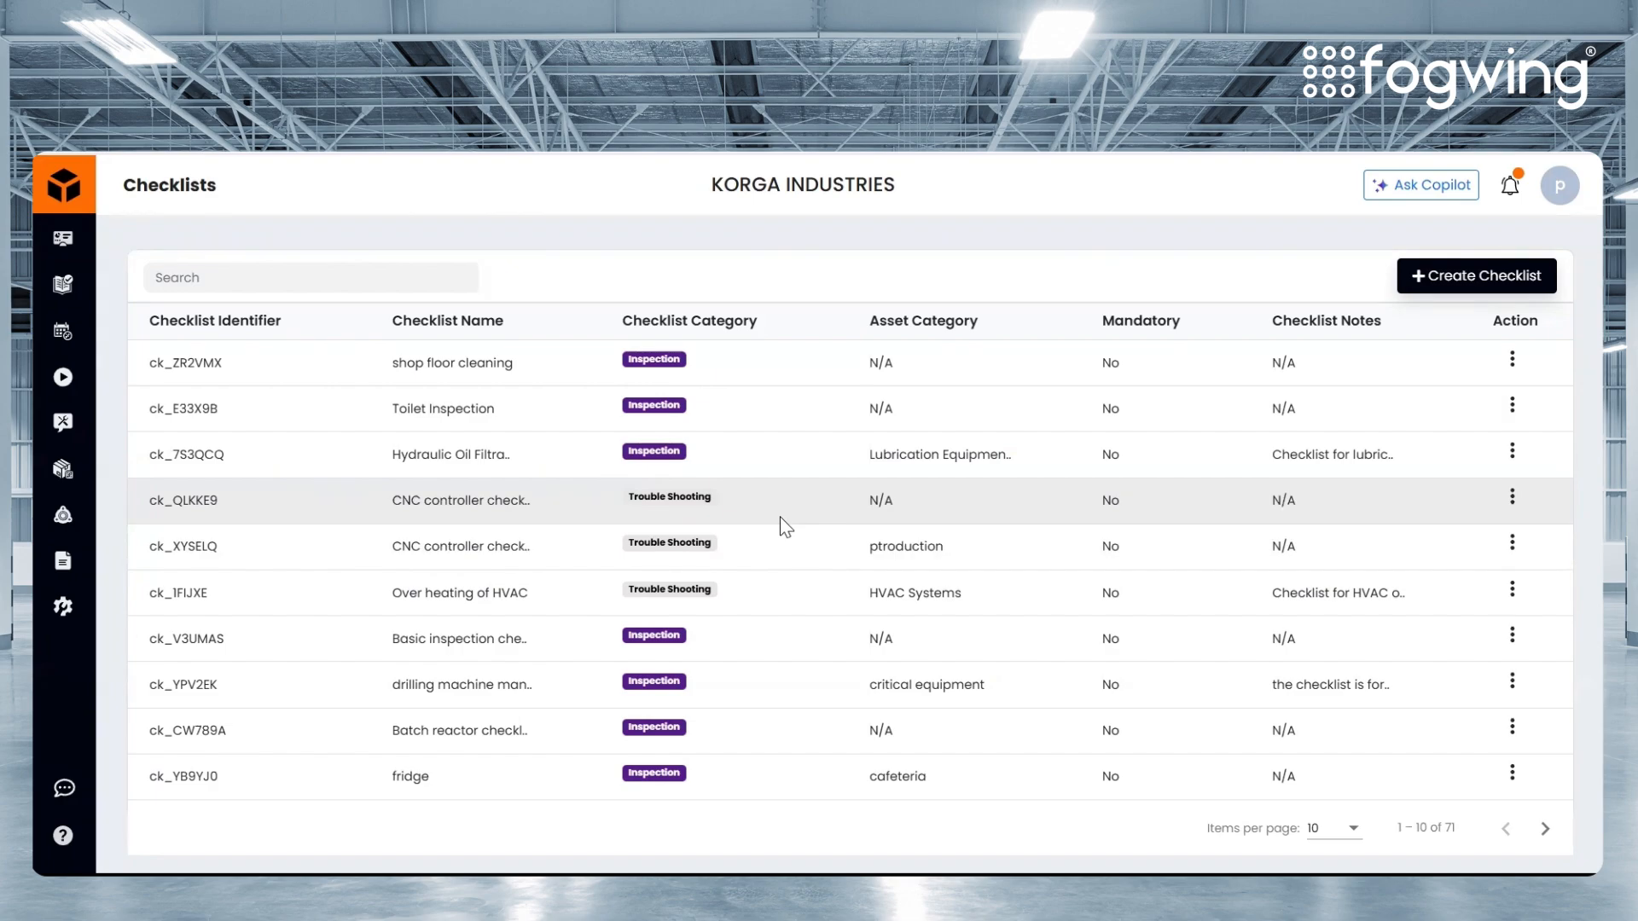
# - Download the CNC controller checklist ck_QLKKE9 and open its PDF
pyautogui.click(1512, 359)
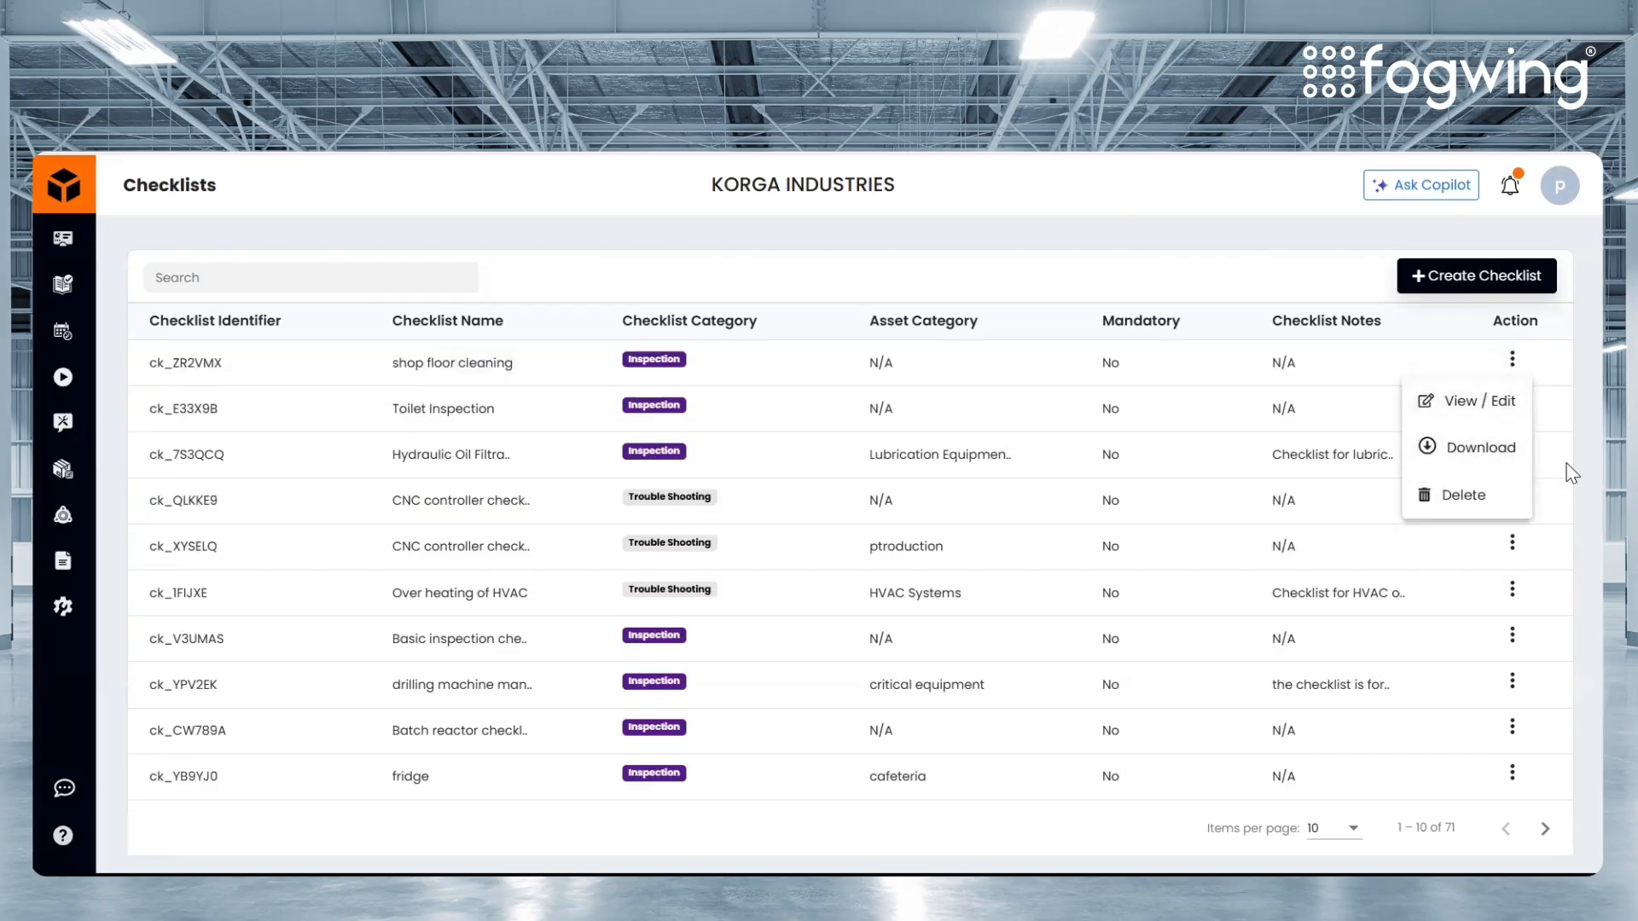
pyautogui.click(1572, 475)
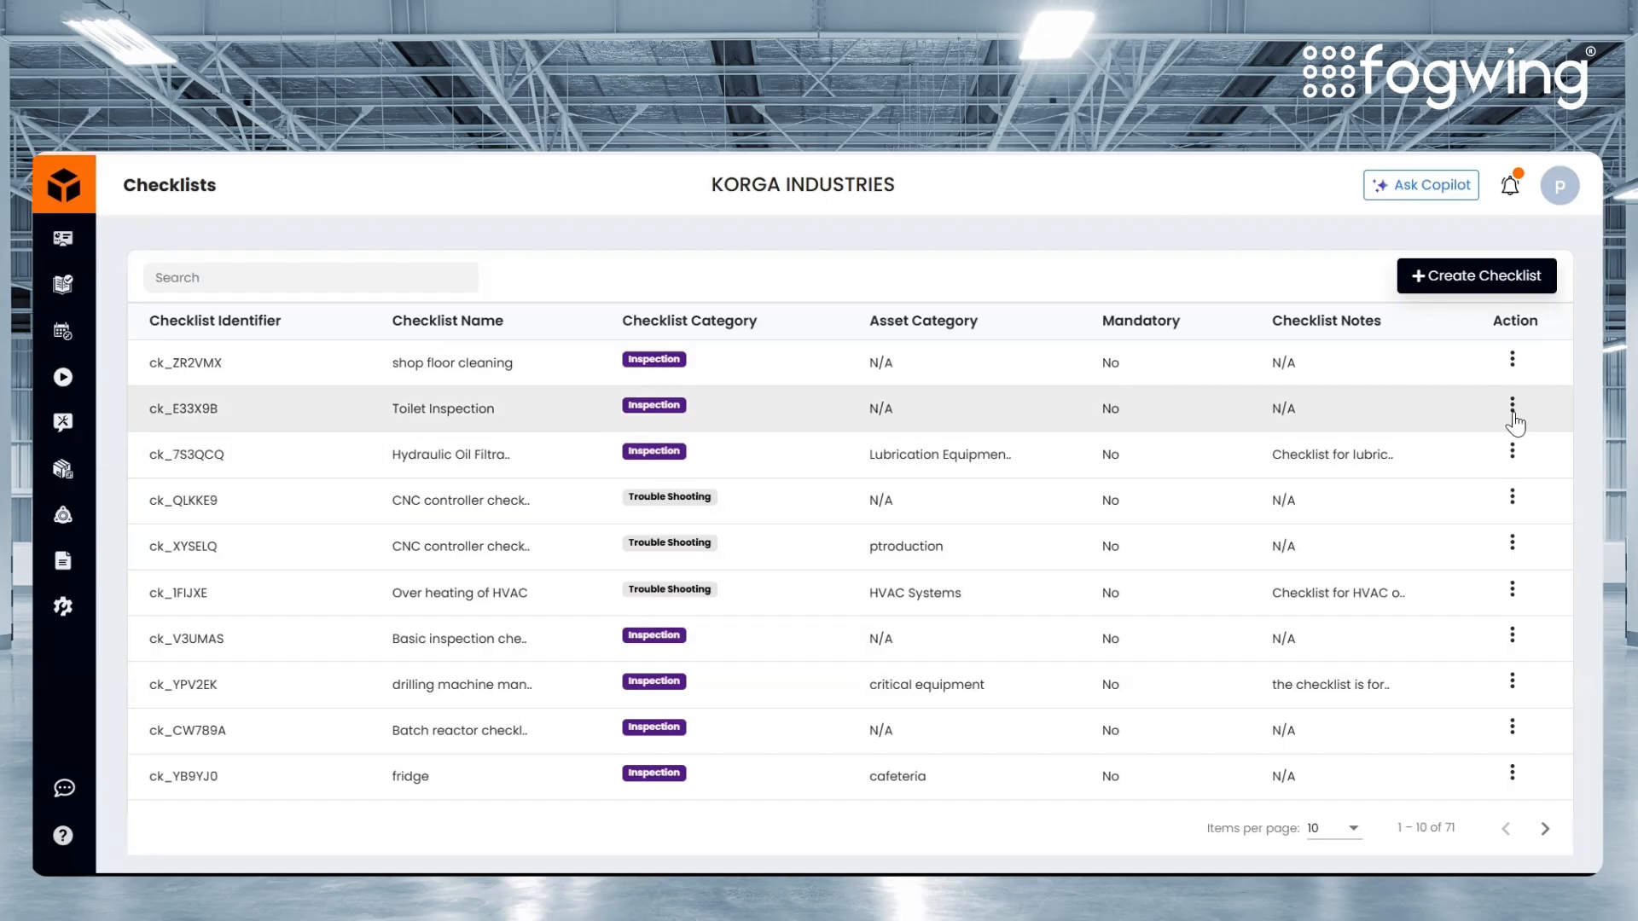
pyautogui.click(1512, 498)
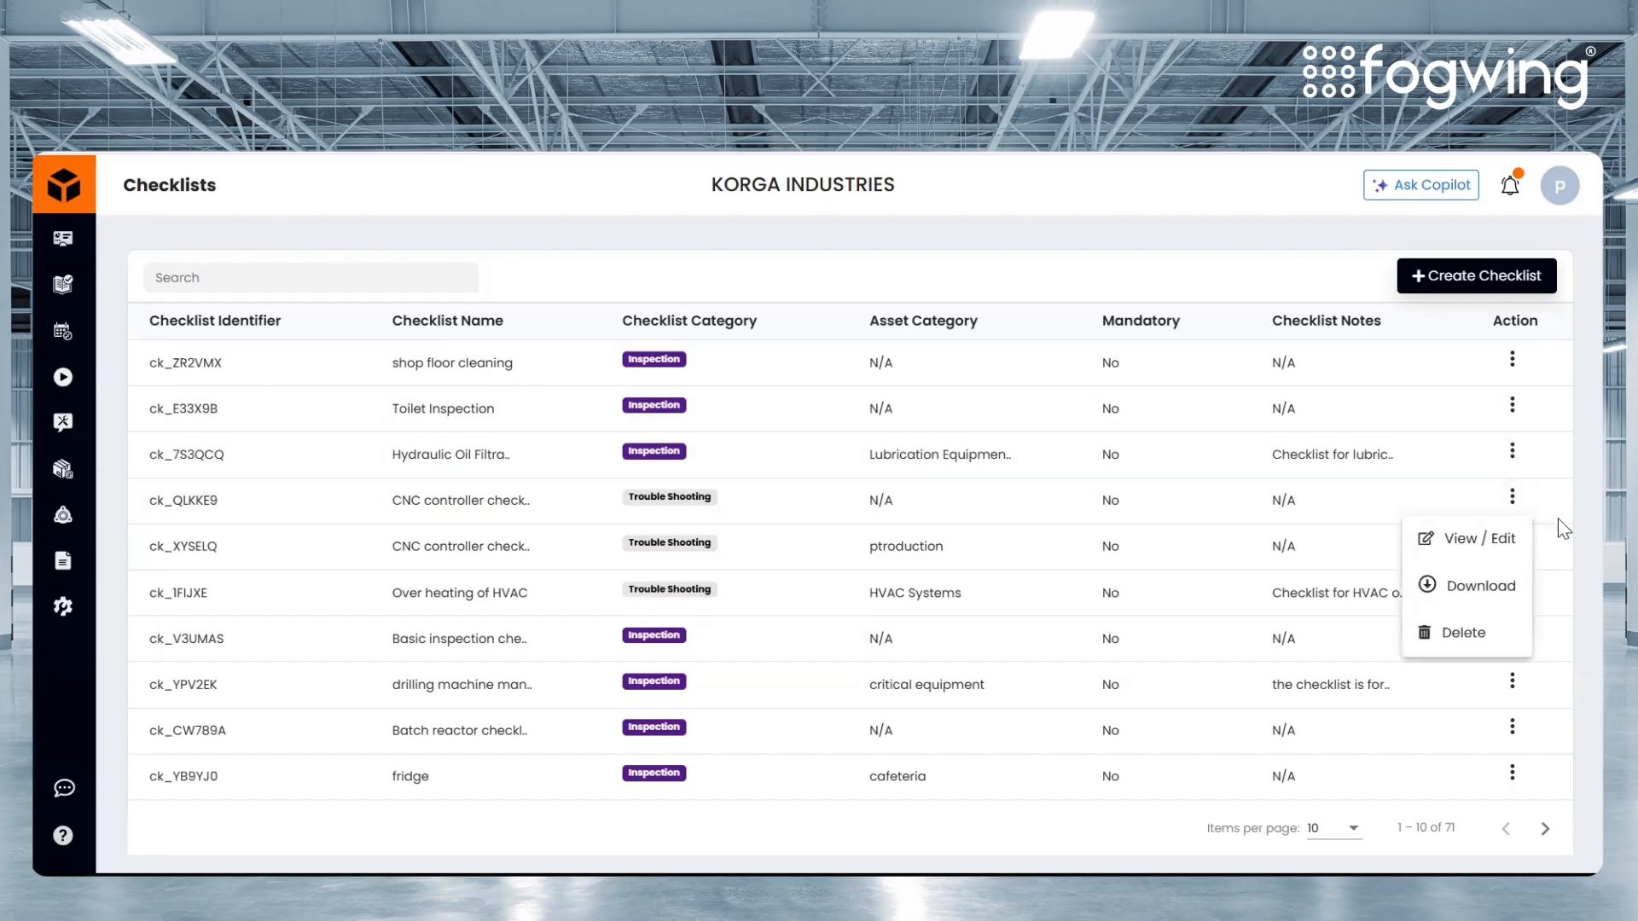
pyautogui.click(1469, 604)
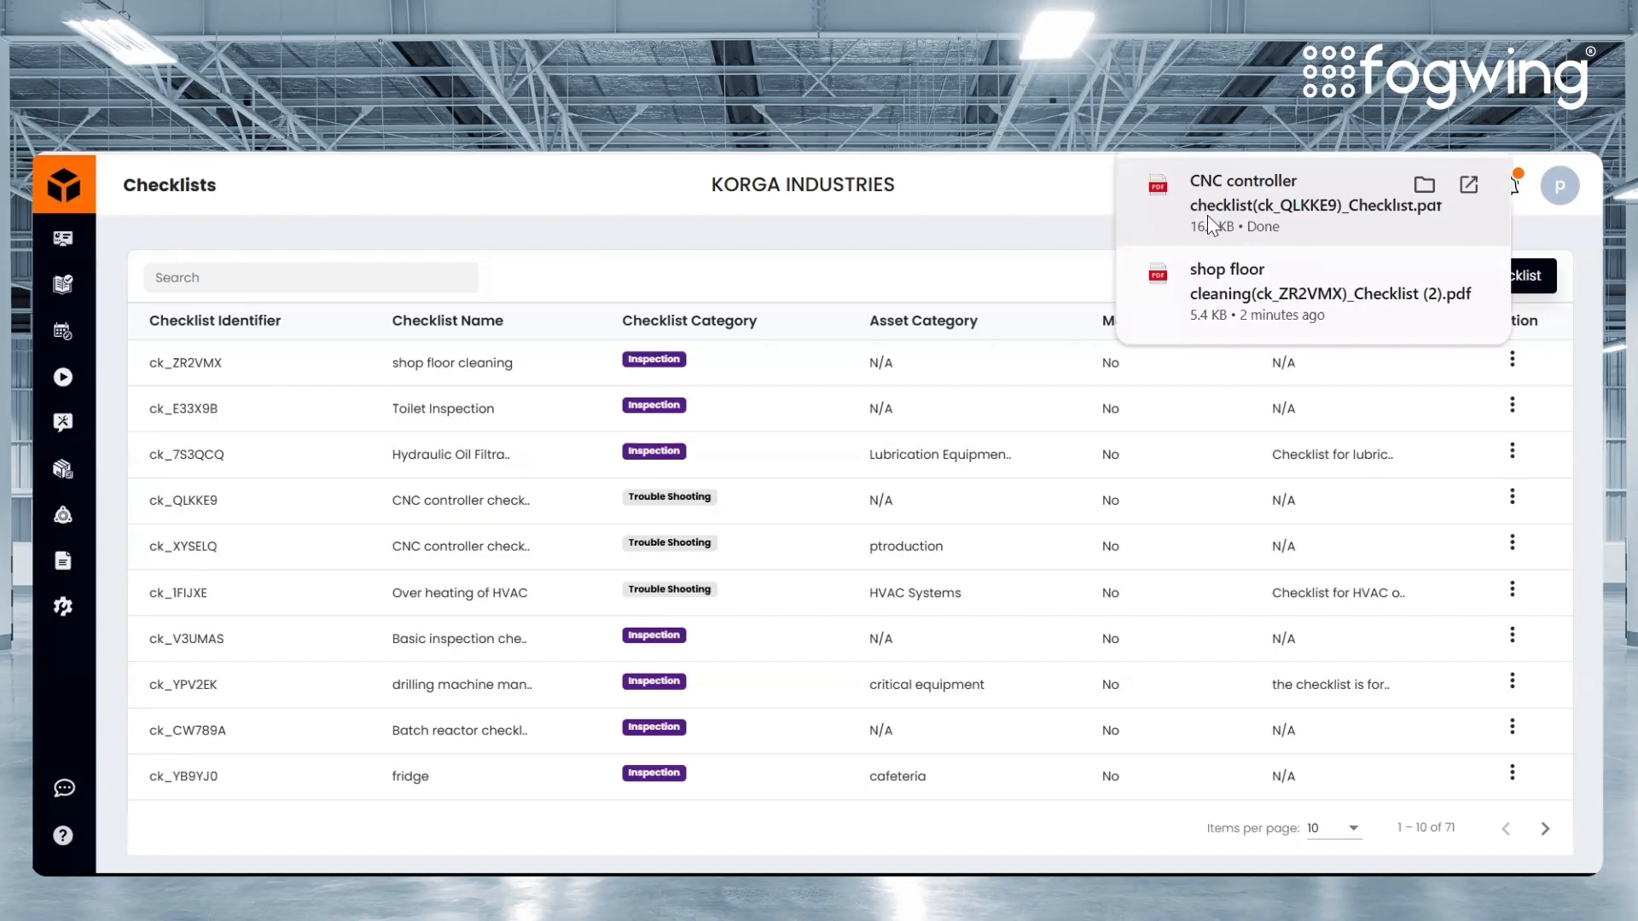
pyautogui.click(1206, 215)
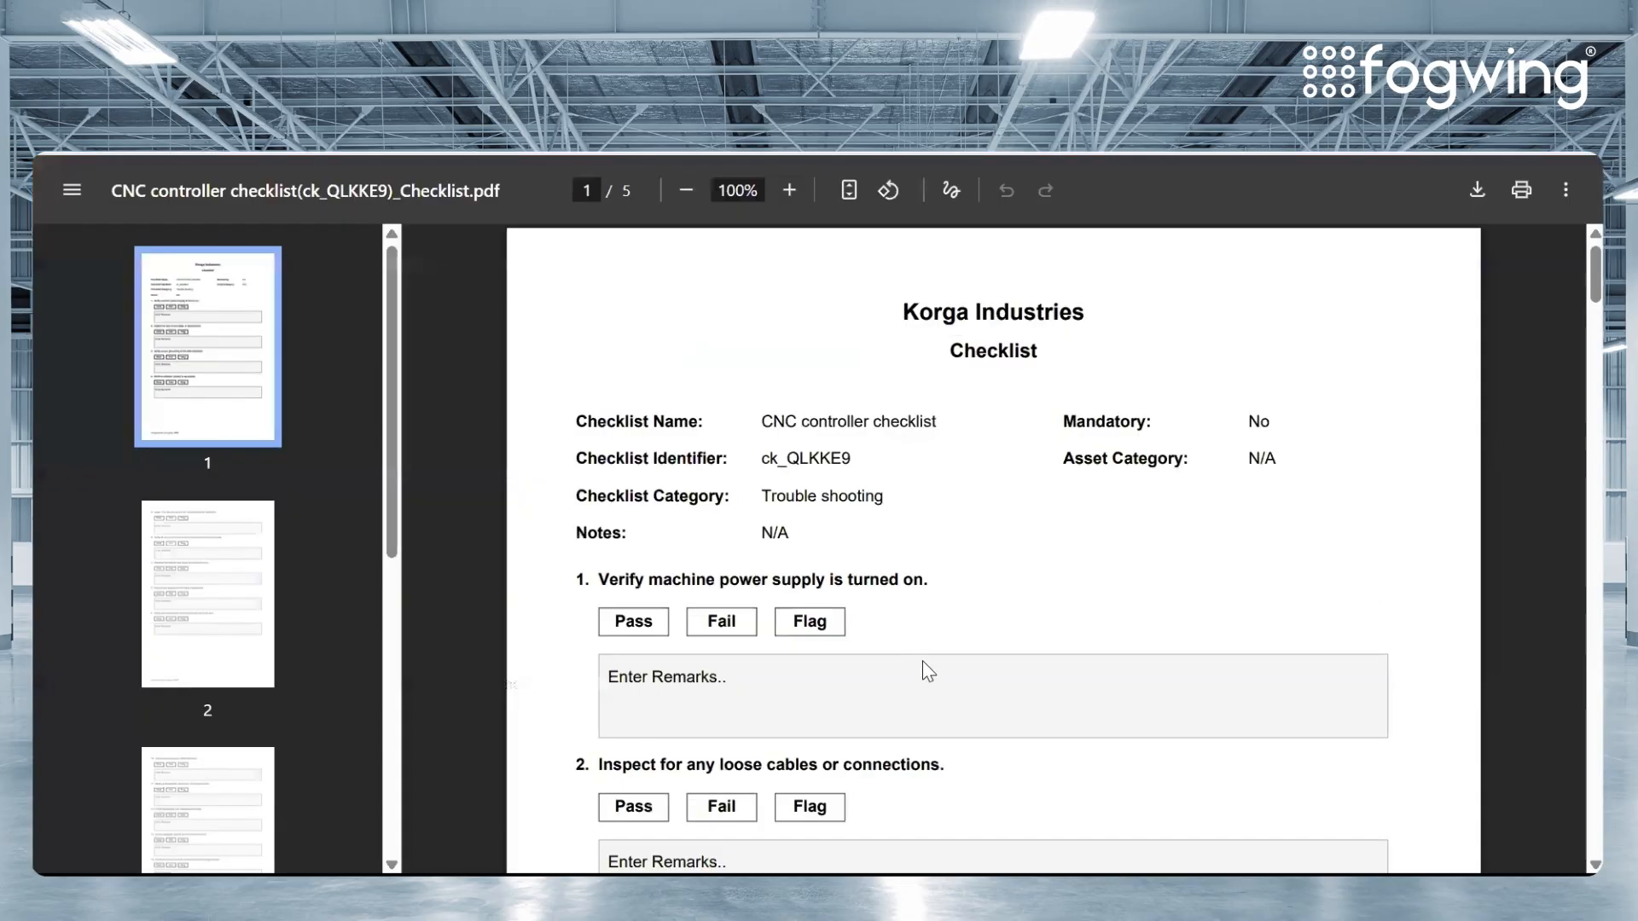
# - Examine the header details and the check items with their remarks fields in the CNC controller checklist PDF
pyautogui.scroll(-3, 961, 687)
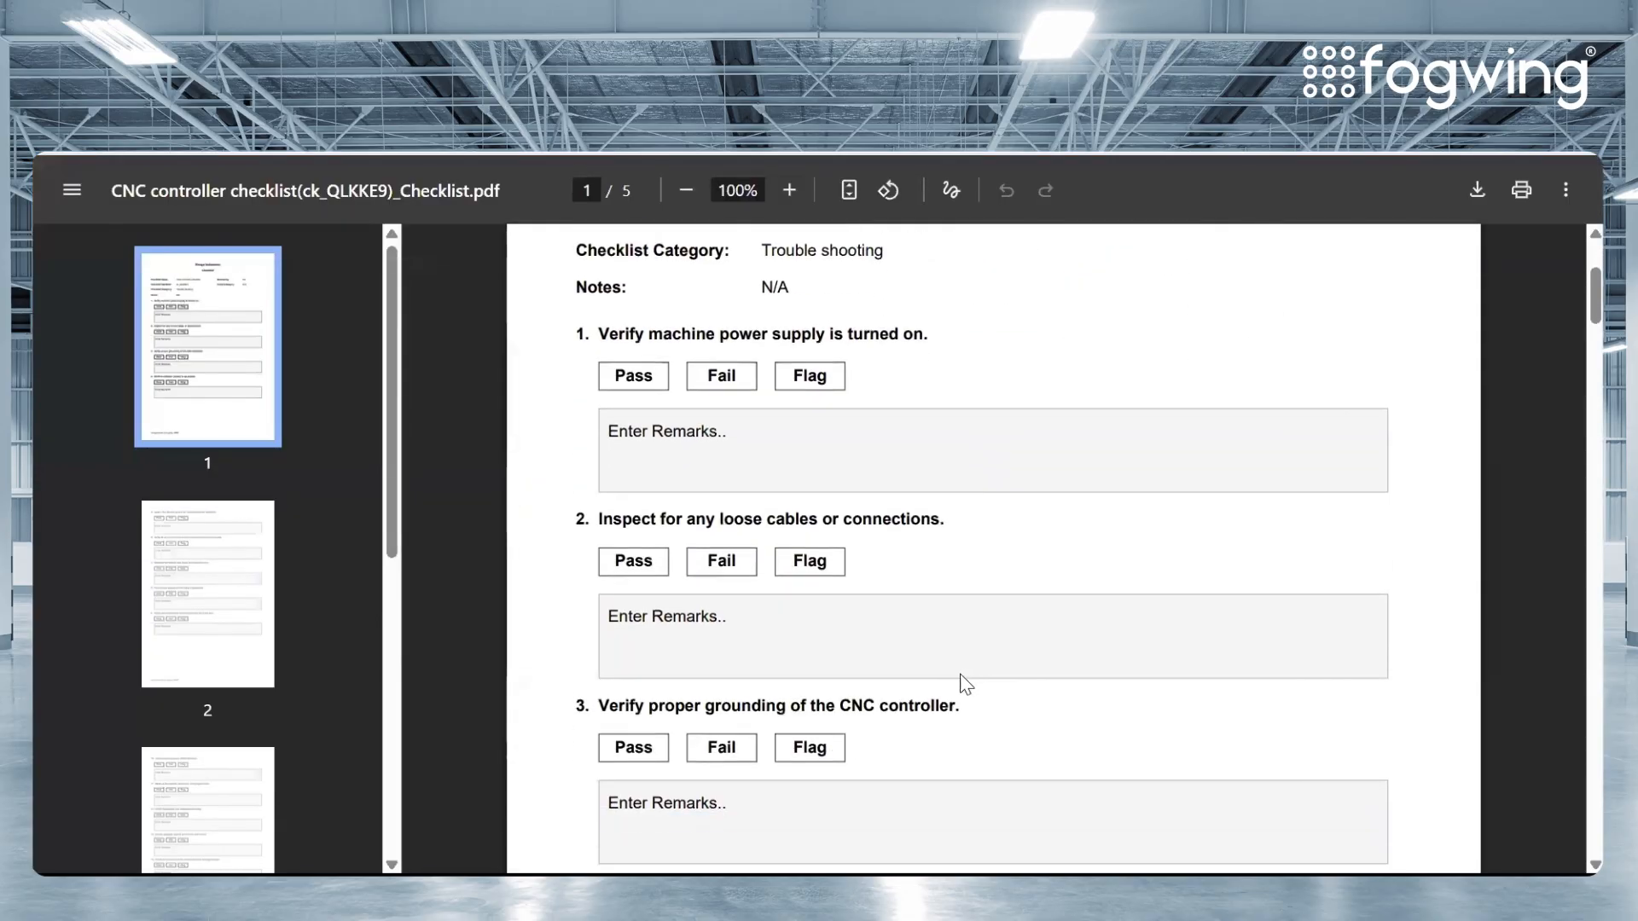
pyautogui.scroll(-6, 965, 671)
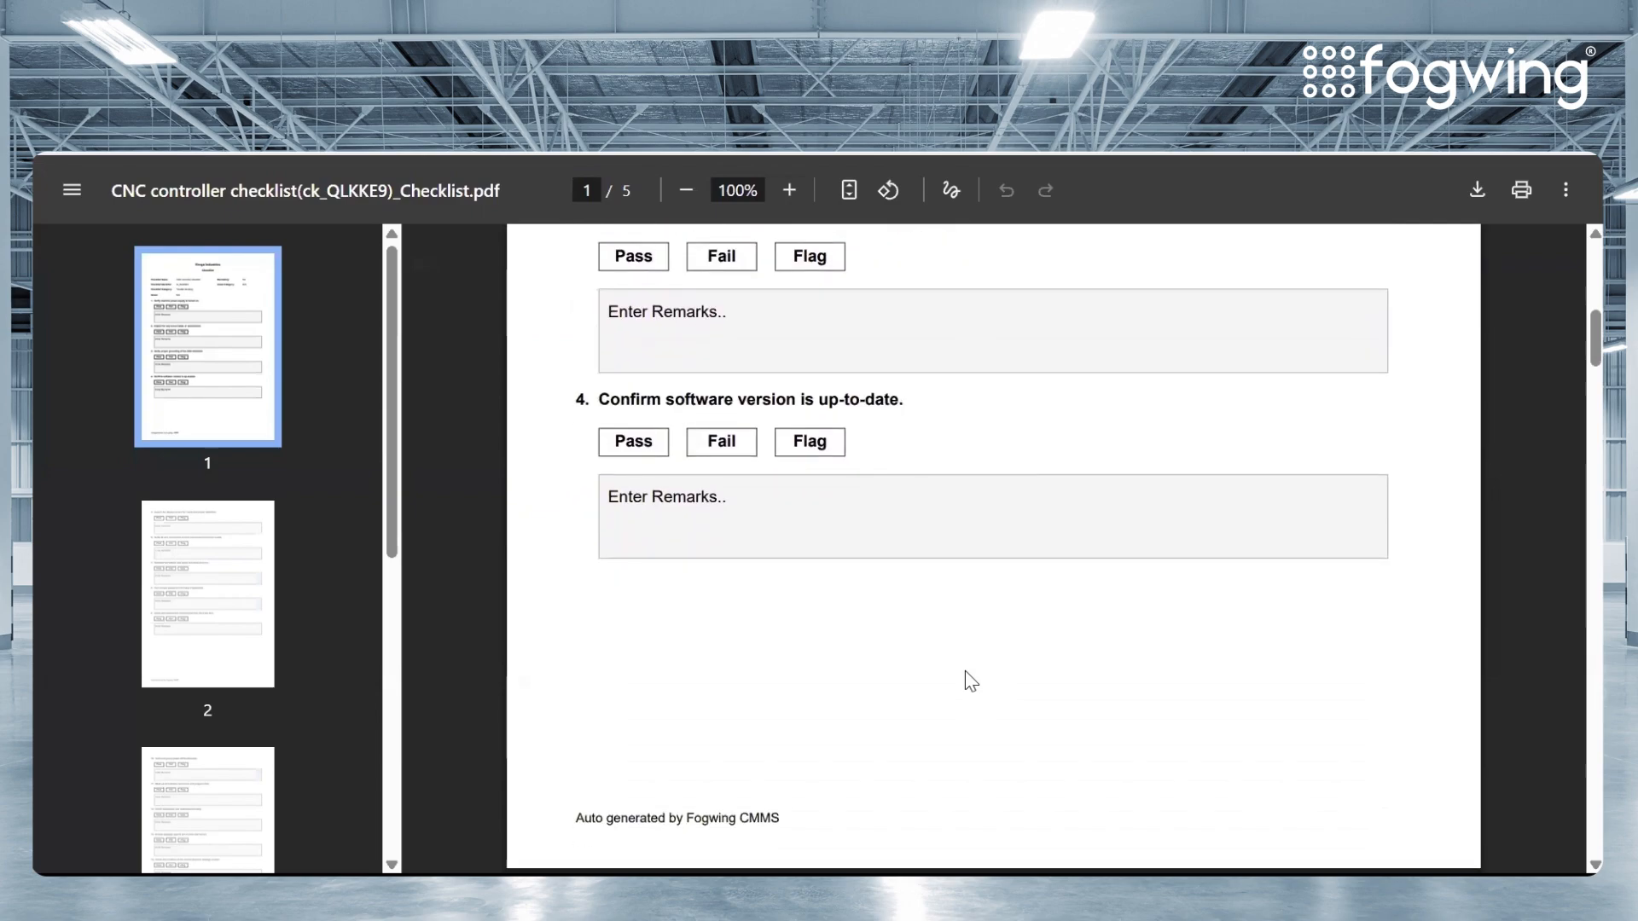
pyautogui.scroll(6, 965, 671)
pyautogui.scroll(3, 965, 674)
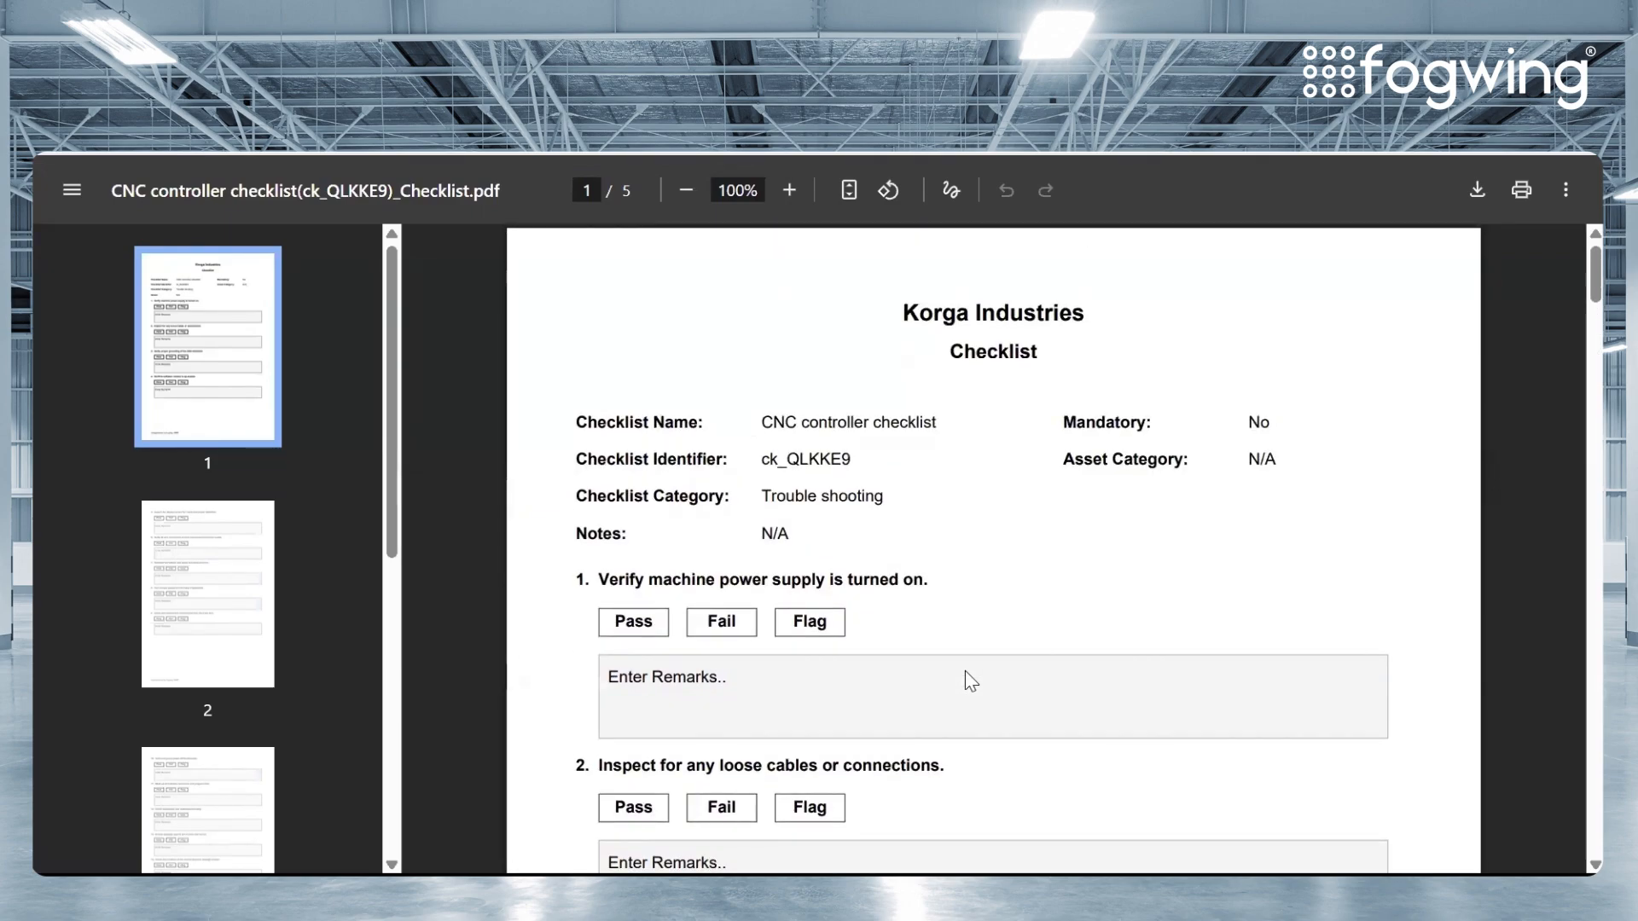
pyautogui.scroll(-2, 965, 670)
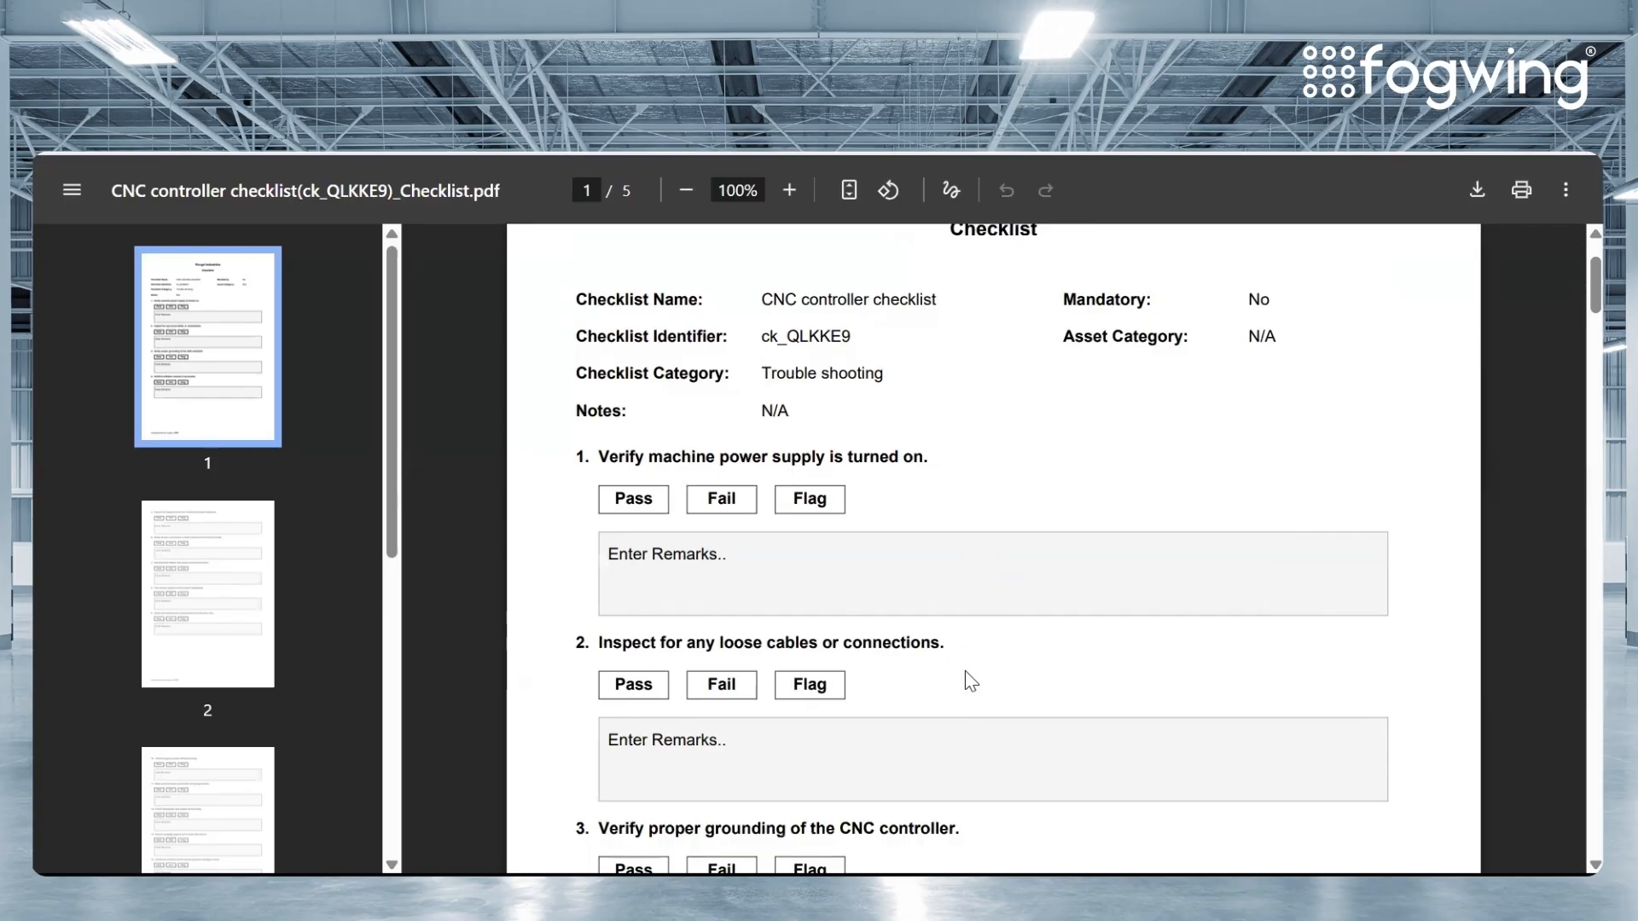
pyautogui.scroll(-3, 965, 670)
pyautogui.scroll(2, 965, 671)
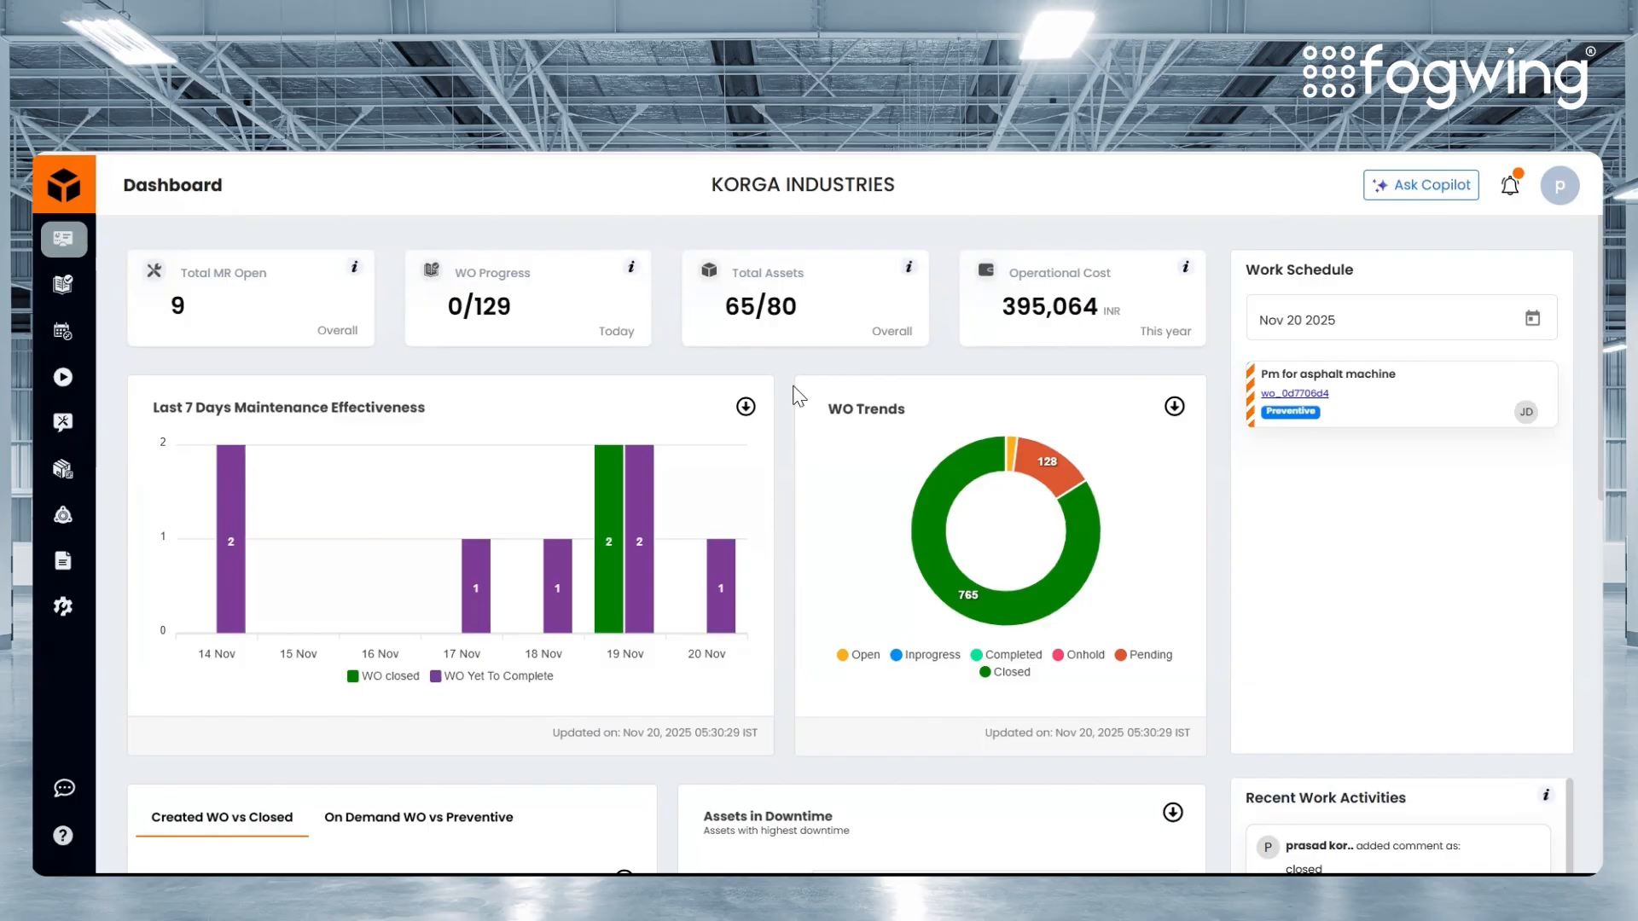
# - Open the work orders page and view the Completed and Closed lists, returning to Yet to Complete
pyautogui.click(62, 284)
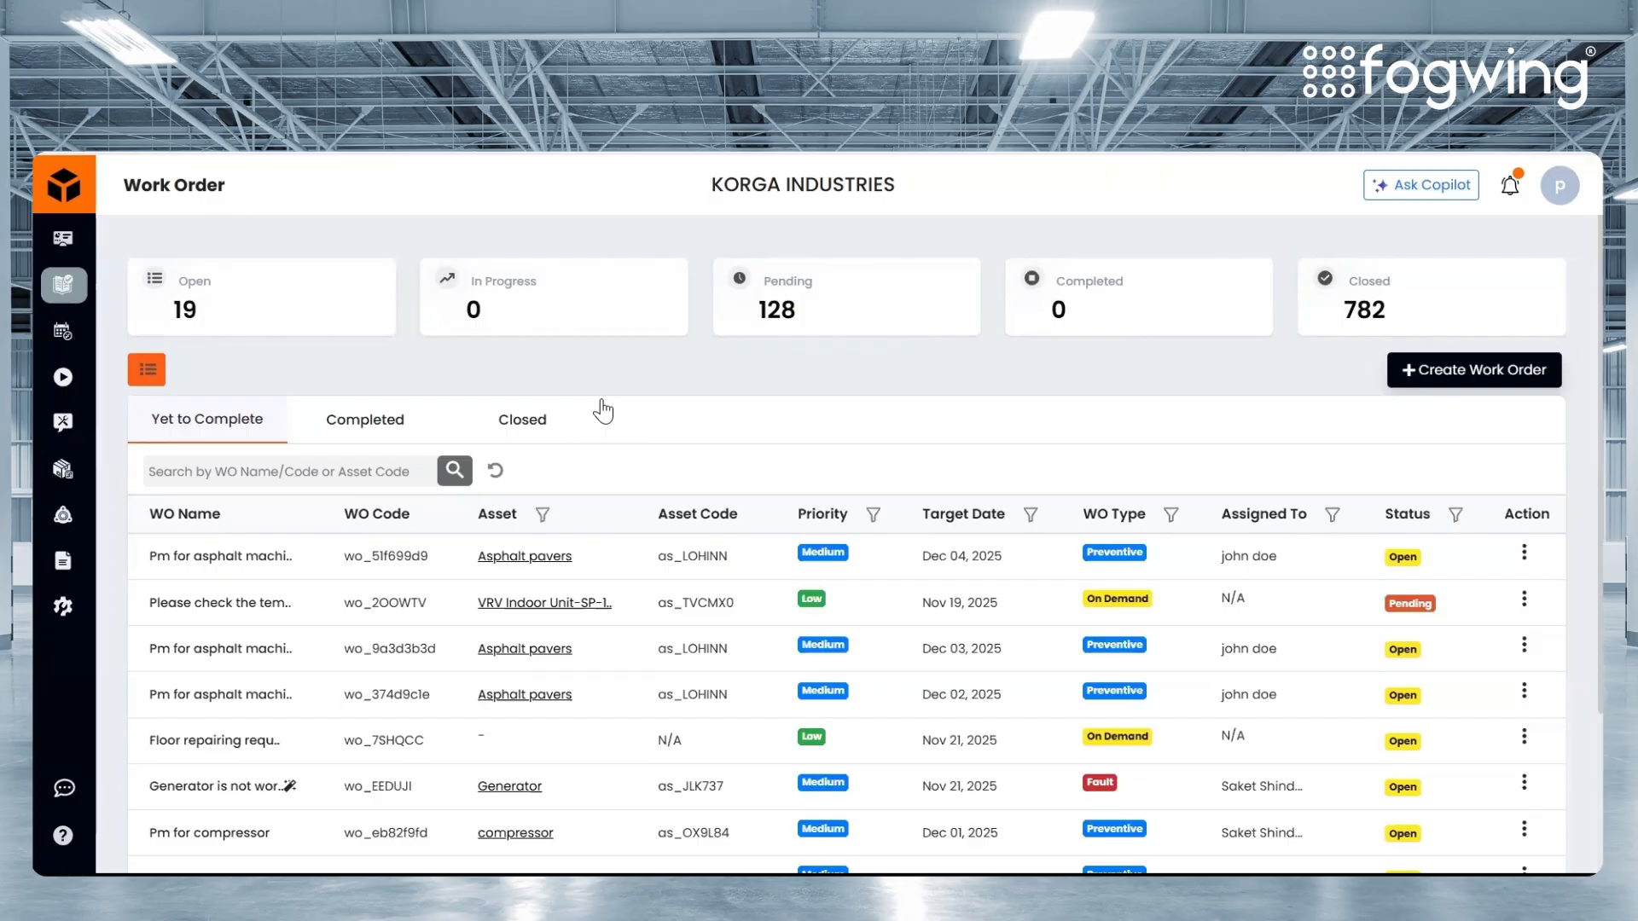
pyautogui.click(365, 419)
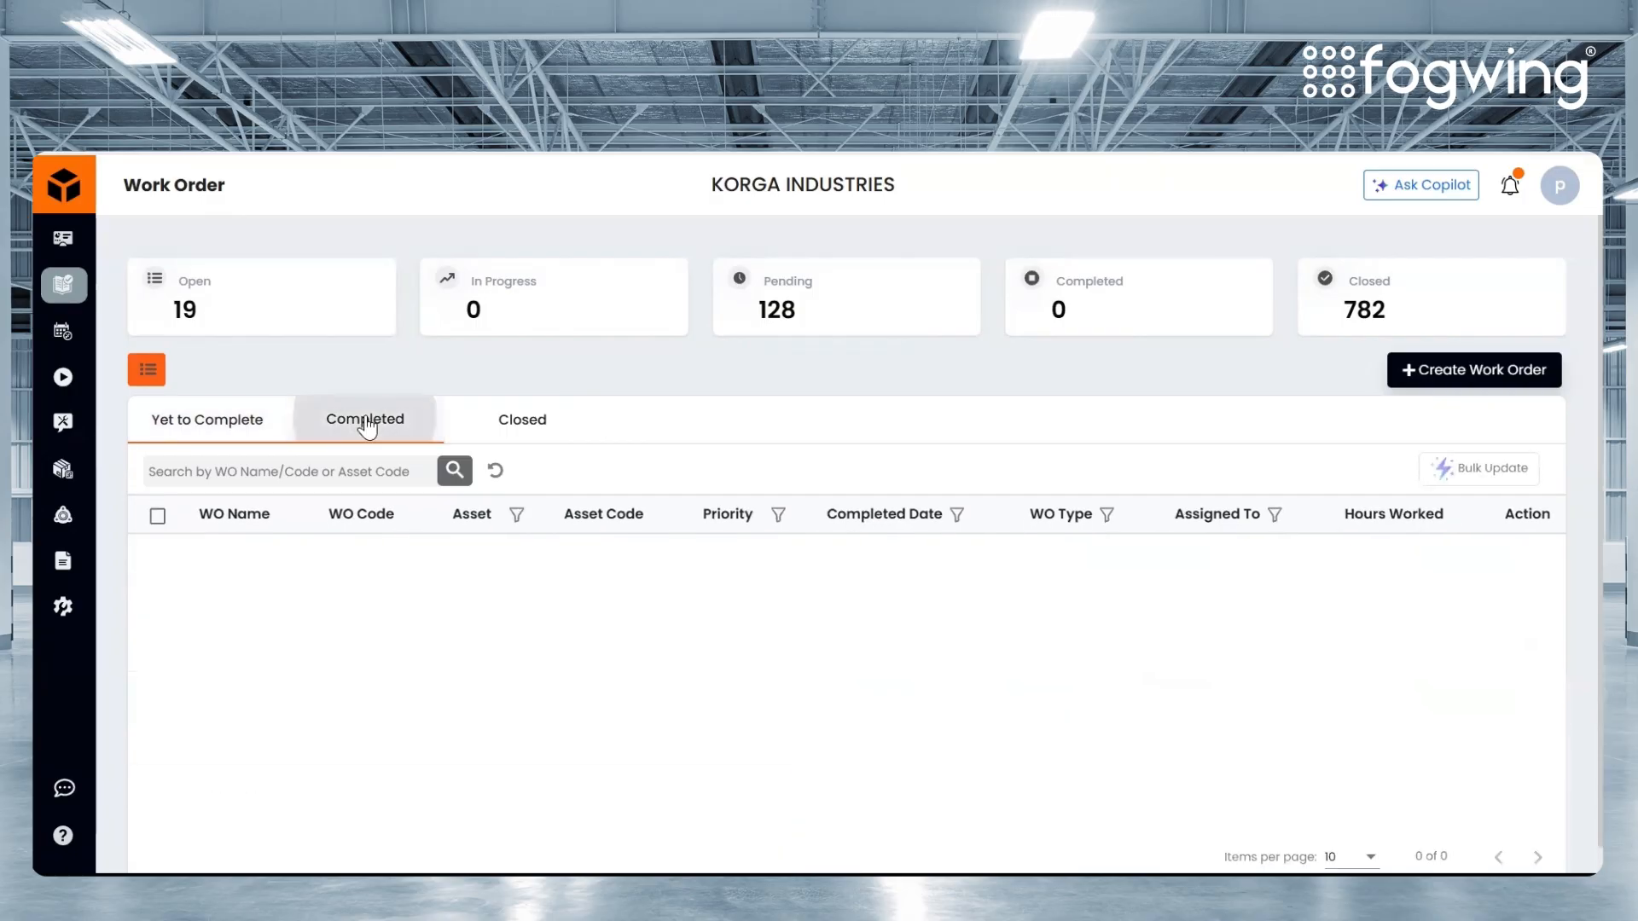
pyautogui.click(542, 434)
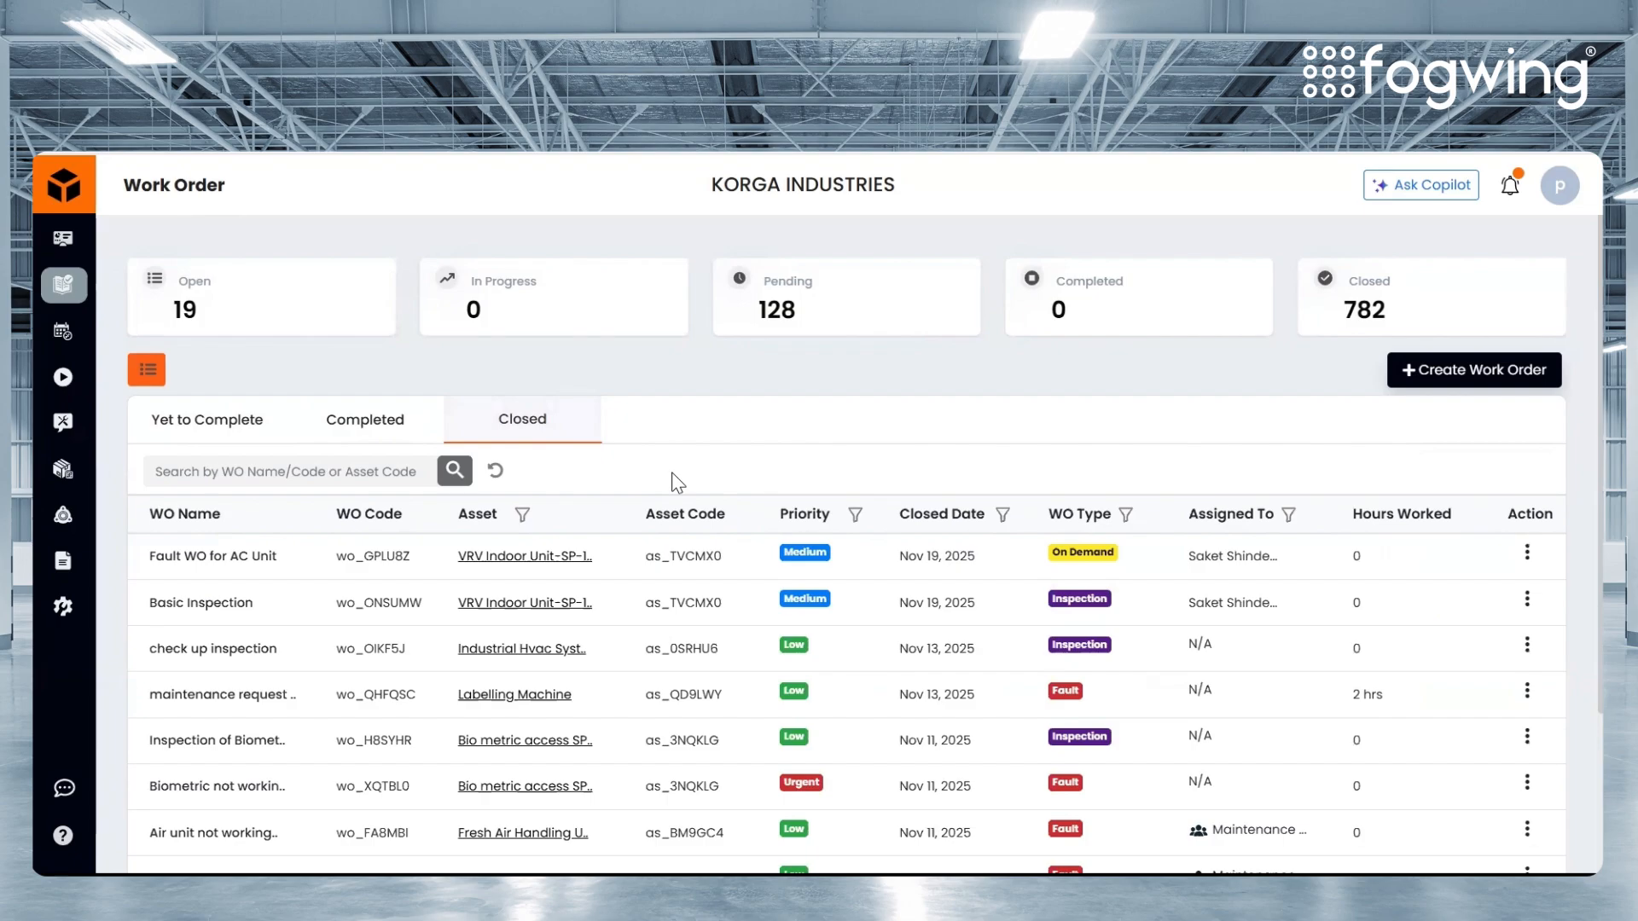
pyautogui.click(241, 419)
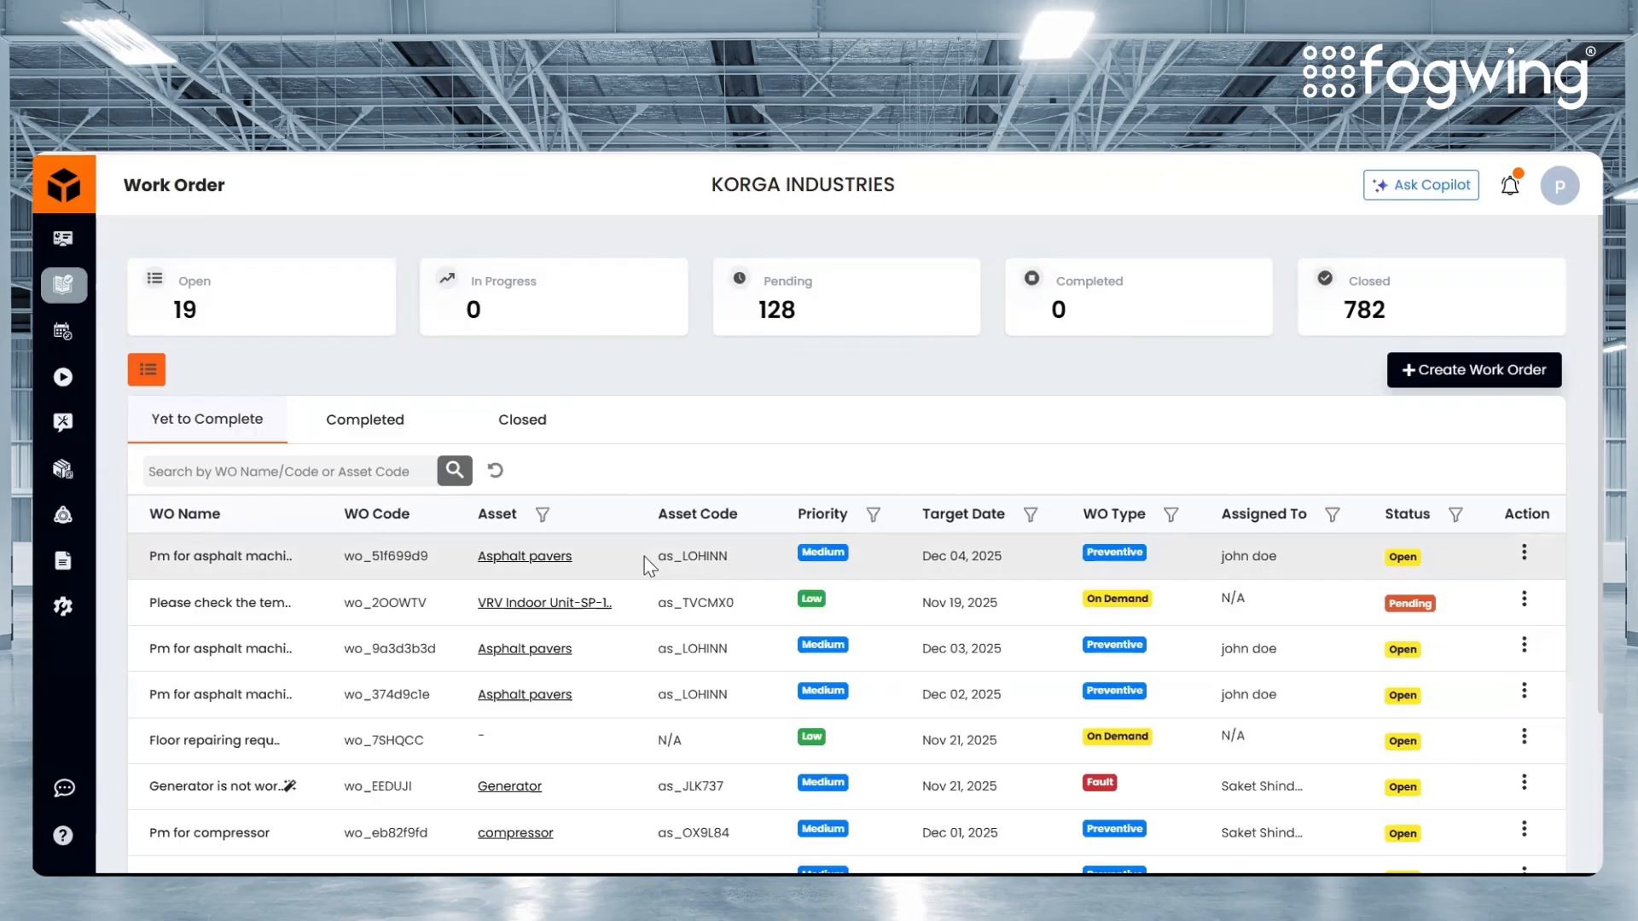
# - Start cloning the asphalt machine work order wo_51f699d9 and review the clone's work order details, assignment and file sections
pyautogui.click(1522, 555)
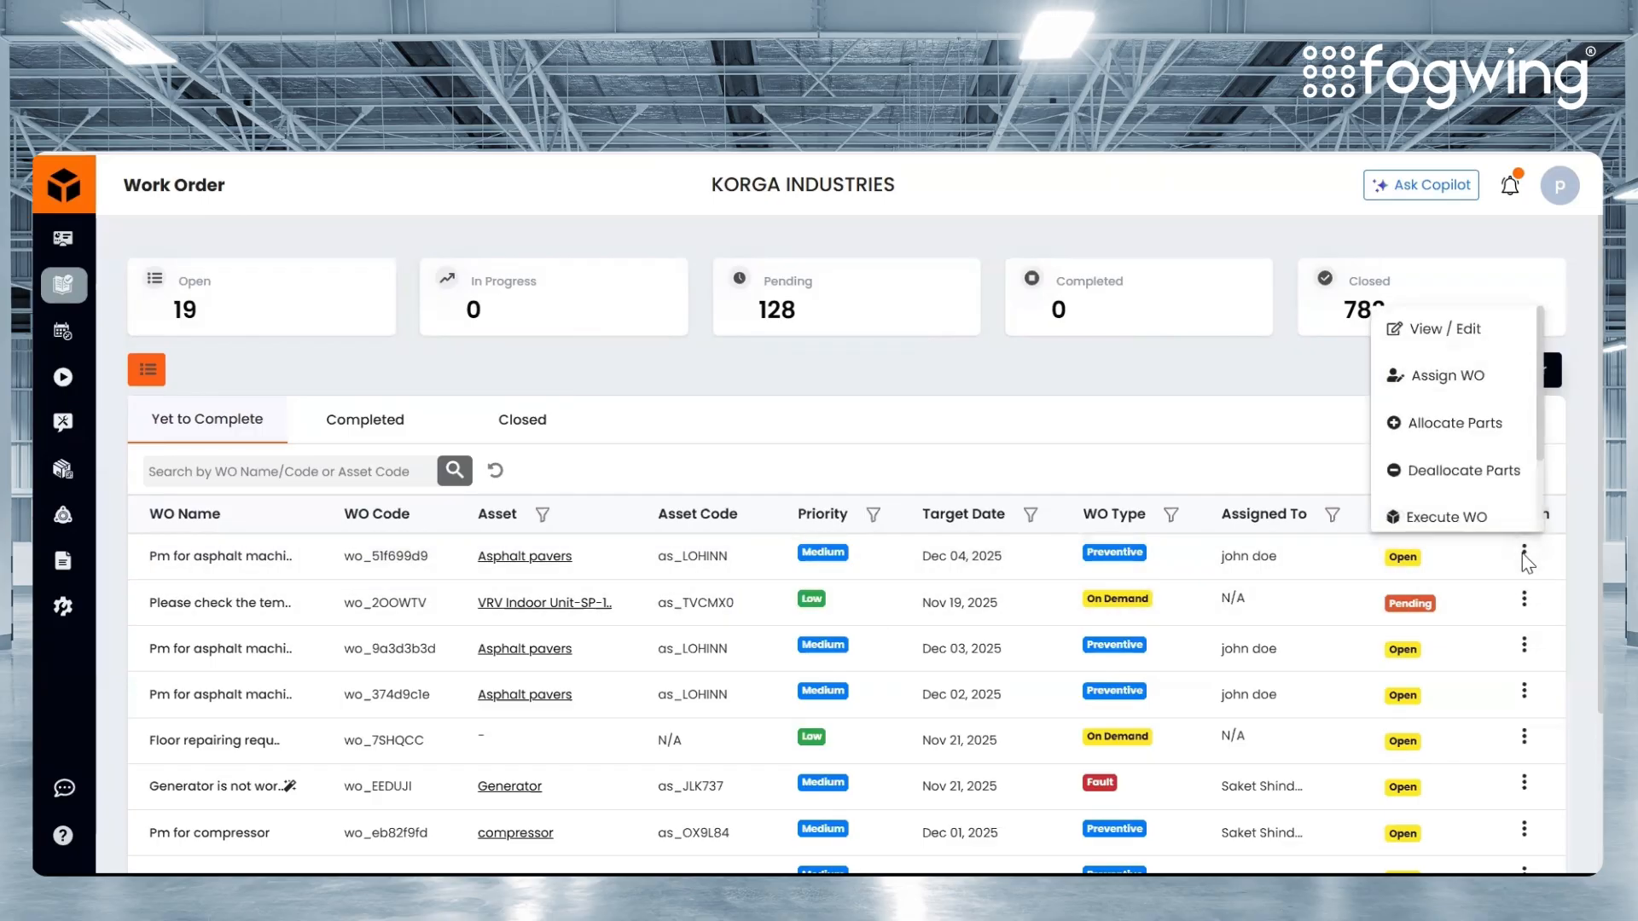
pyautogui.scroll(-2, 1489, 493)
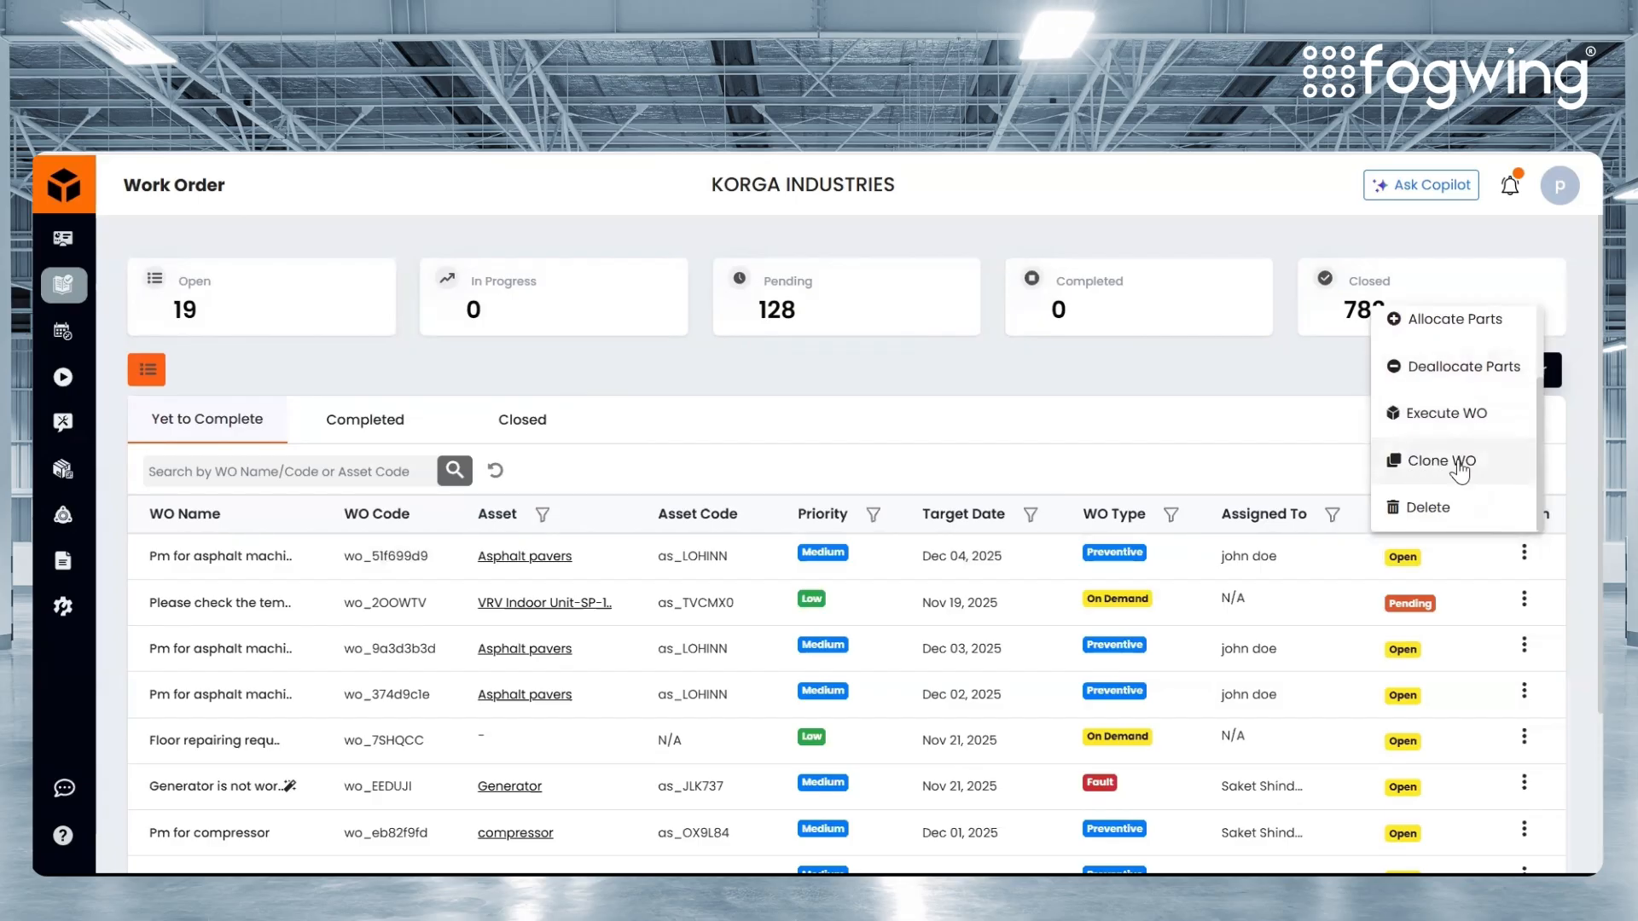
pyautogui.click(1461, 468)
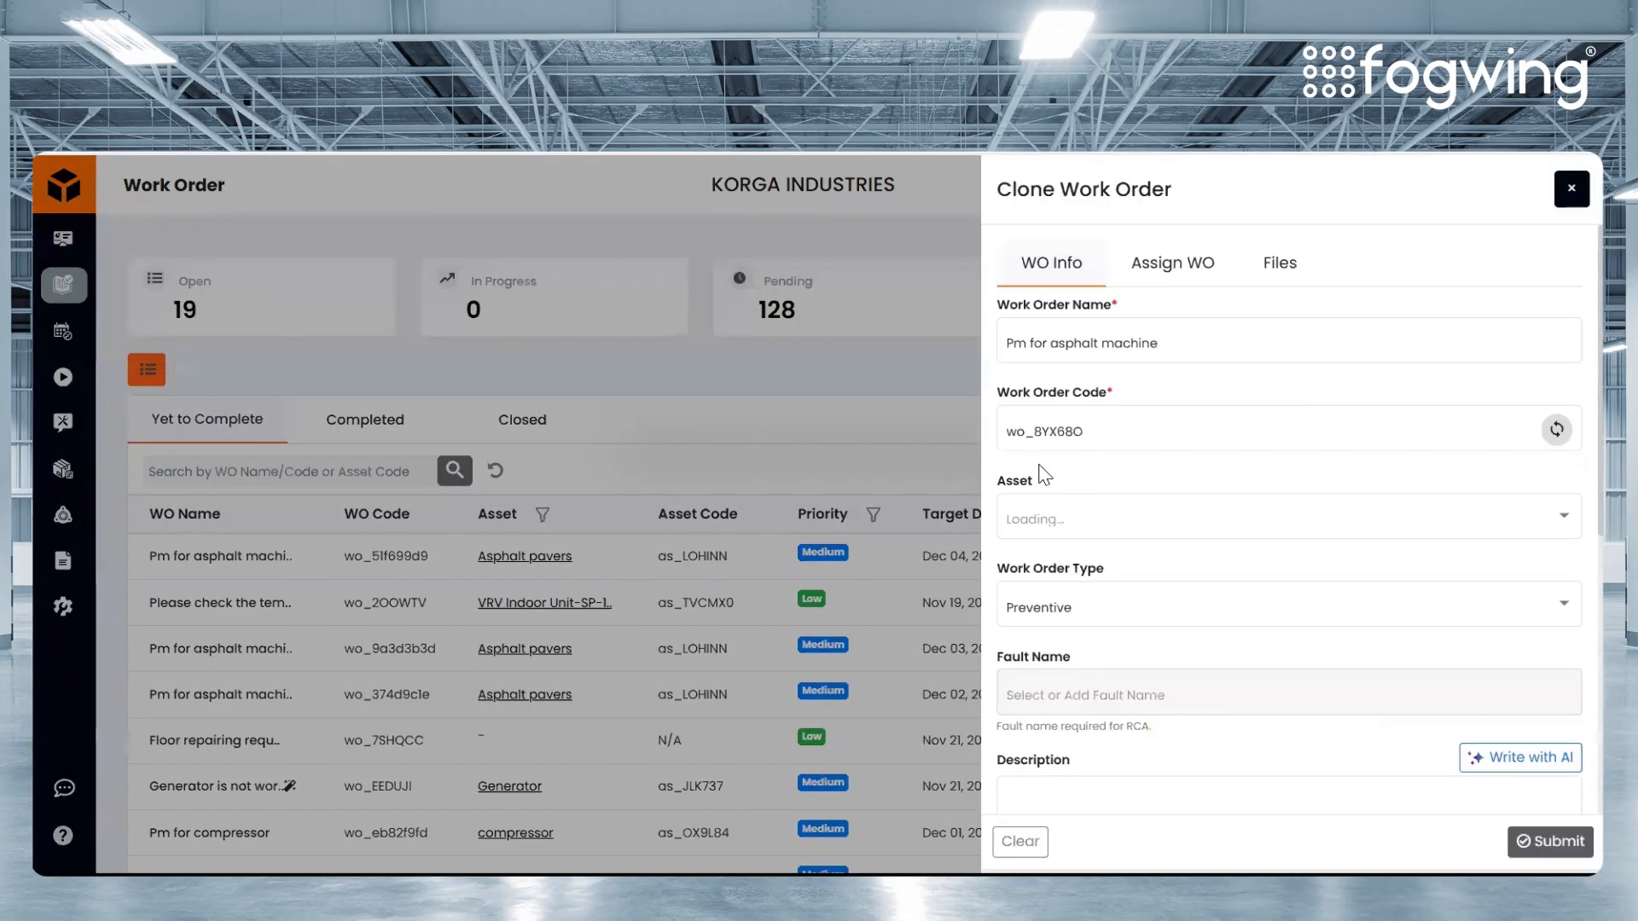
pyautogui.scroll(-4, 1251, 541)
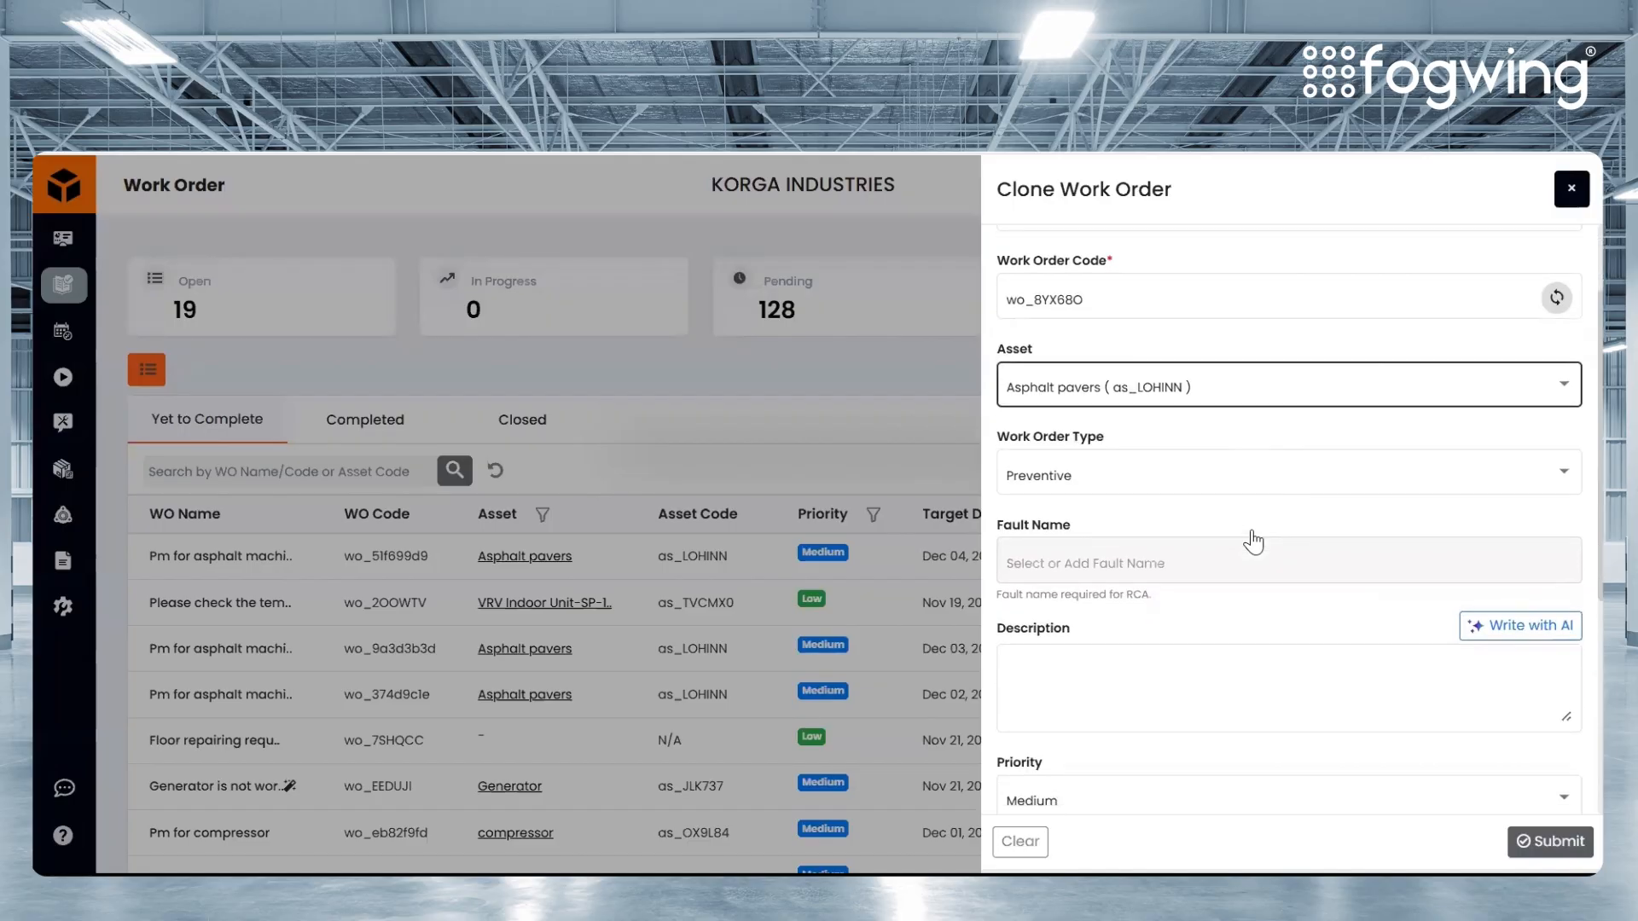
pyautogui.scroll(-6, 1254, 531)
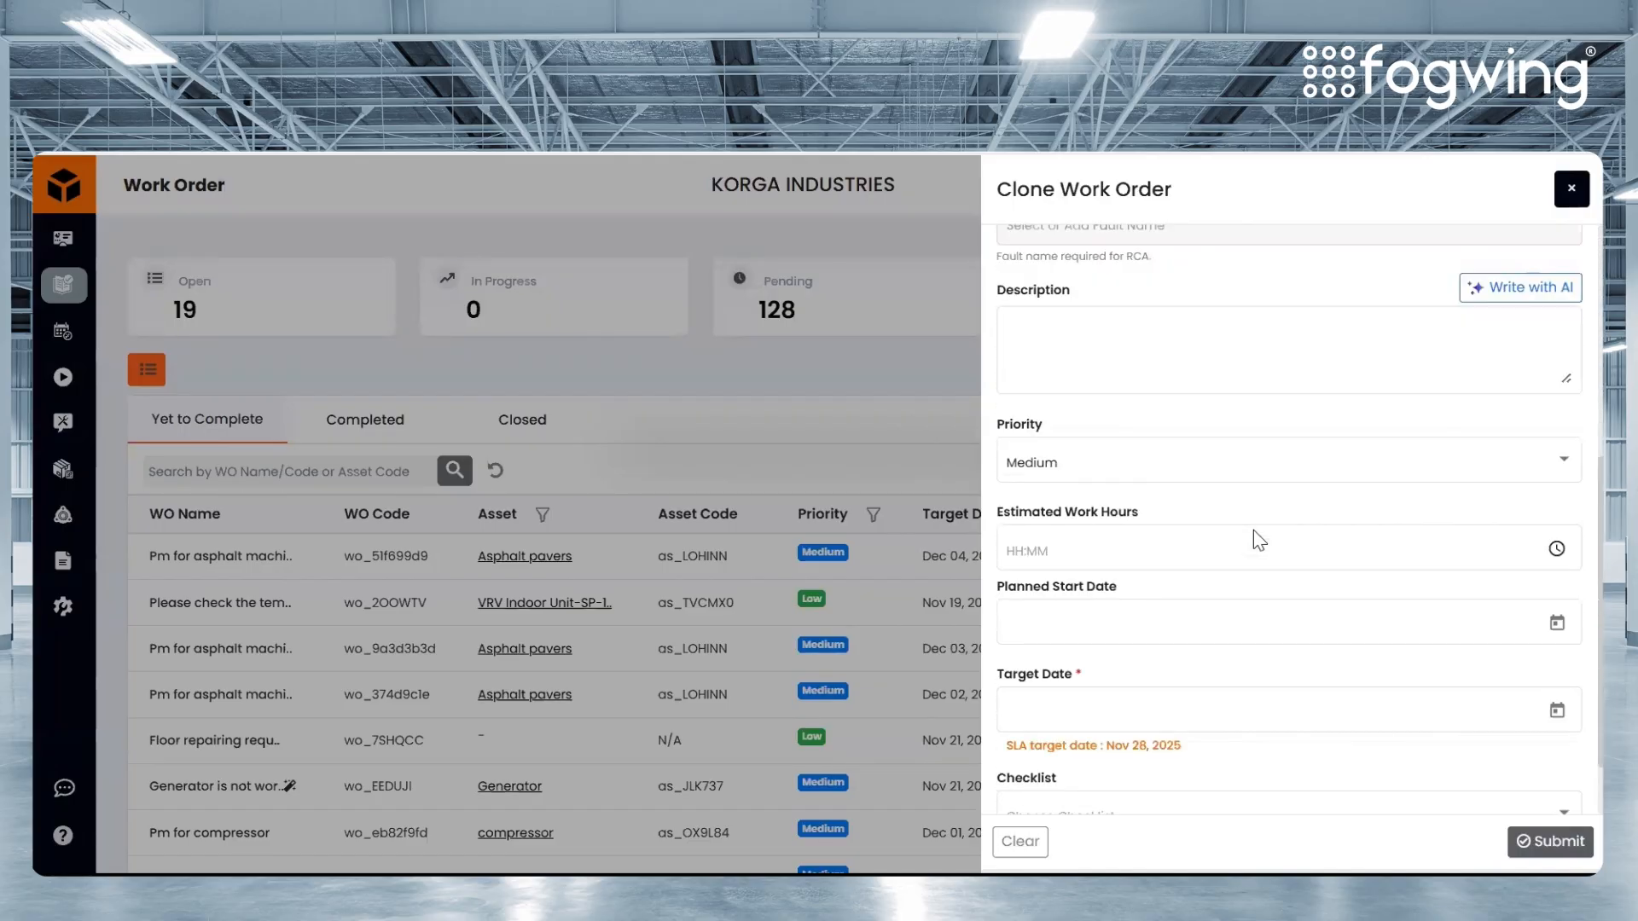
pyautogui.scroll(6, 1246, 636)
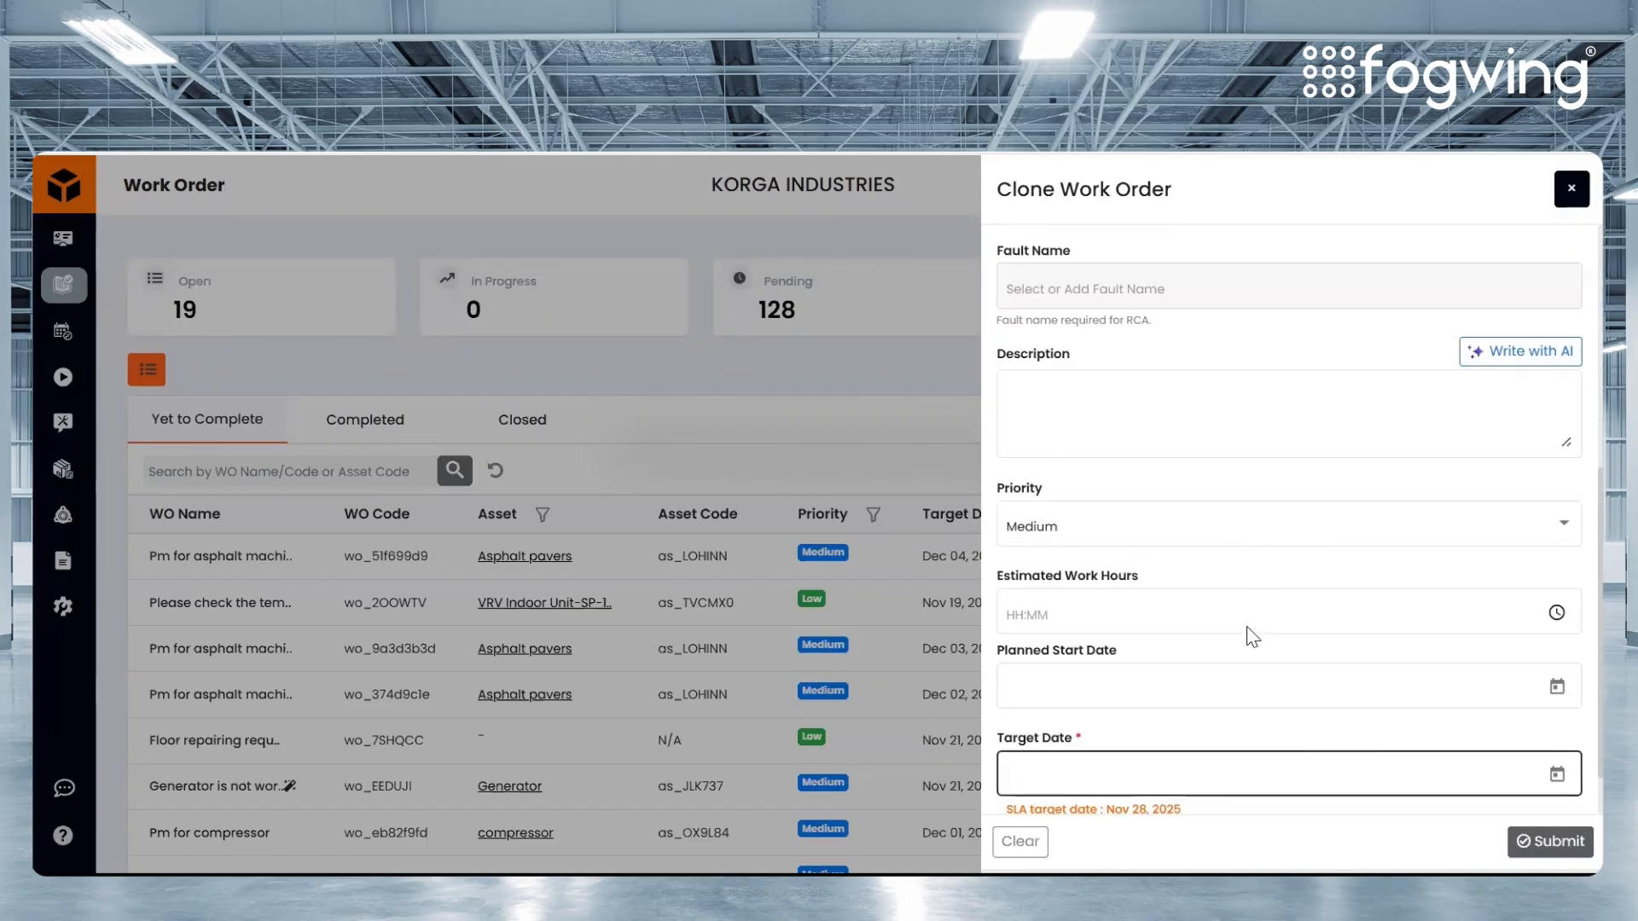
pyautogui.click(1181, 279)
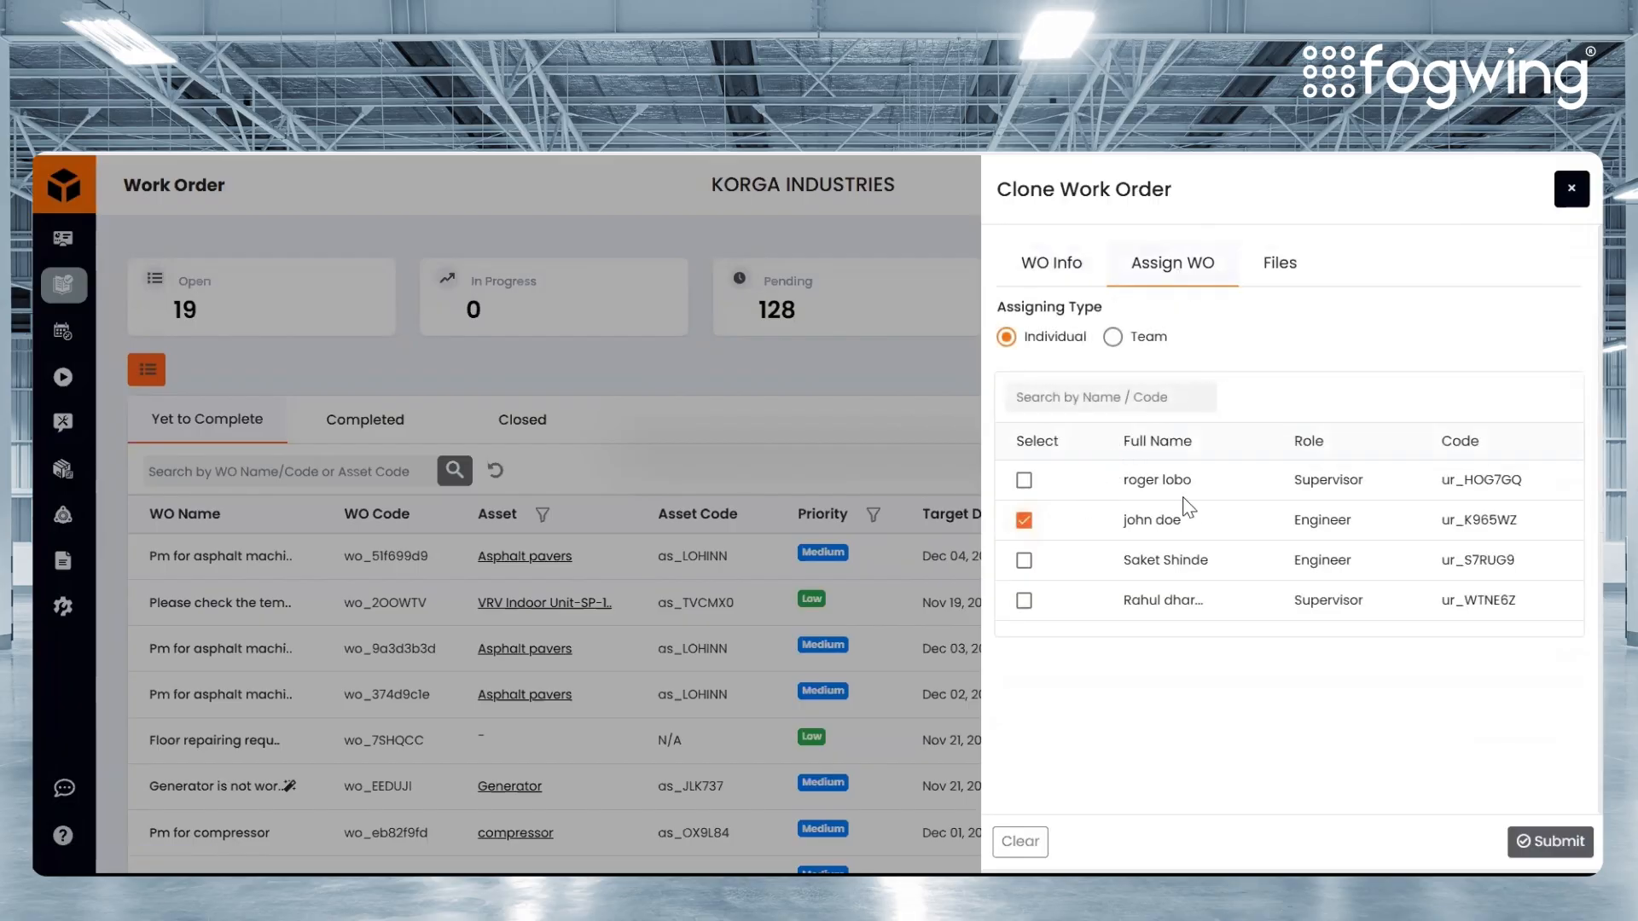
pyautogui.click(1277, 284)
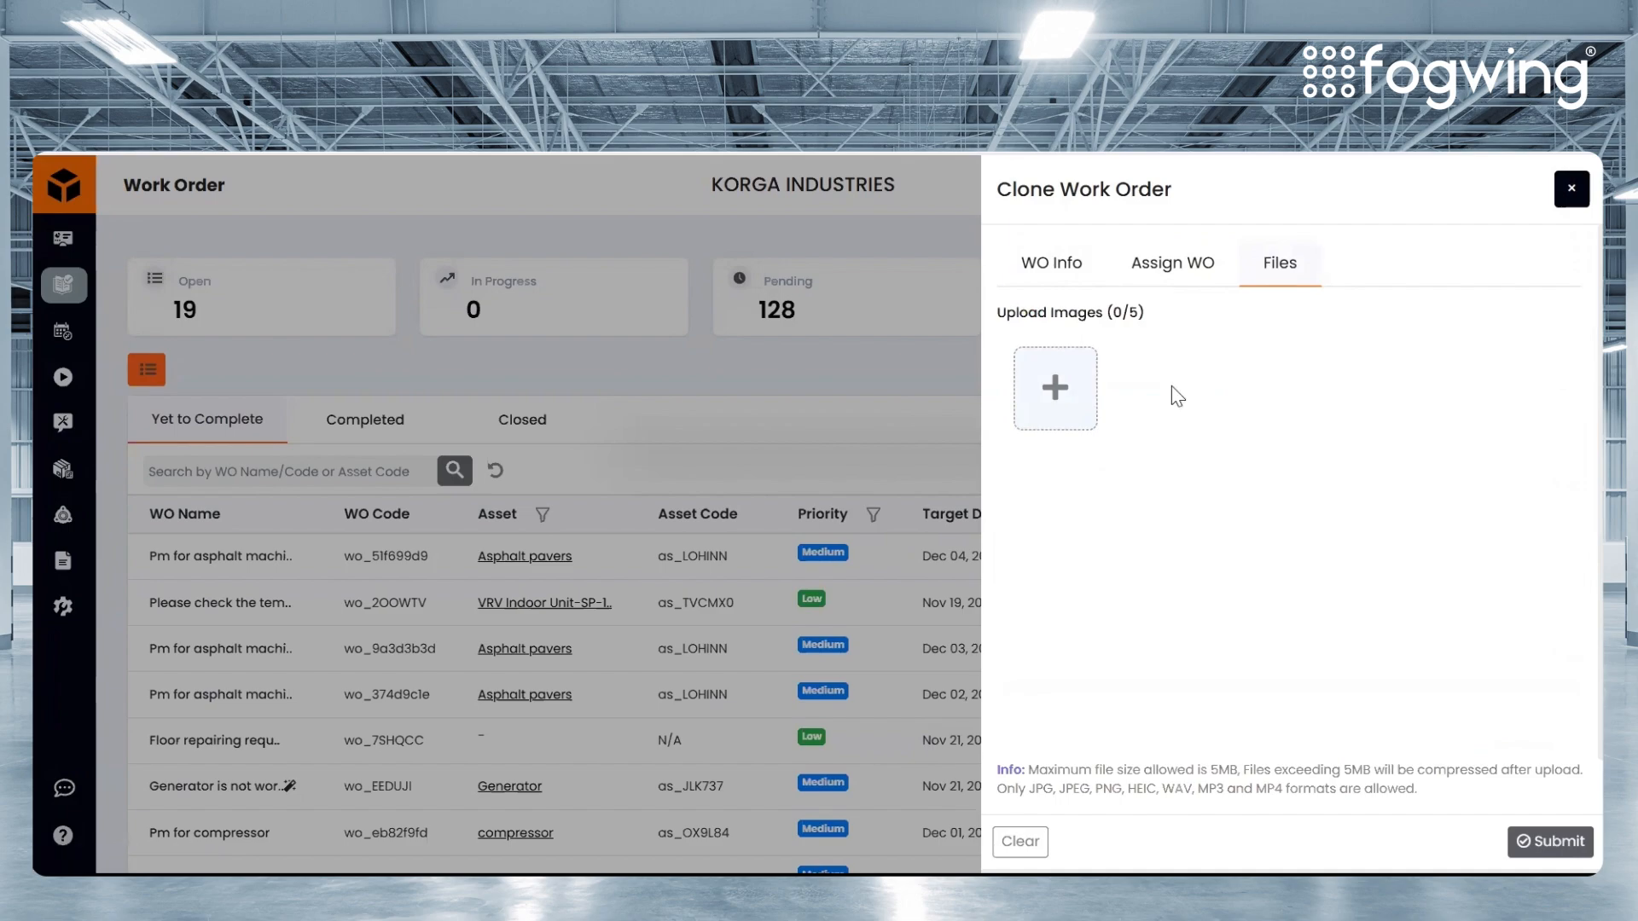
pyautogui.click(1061, 284)
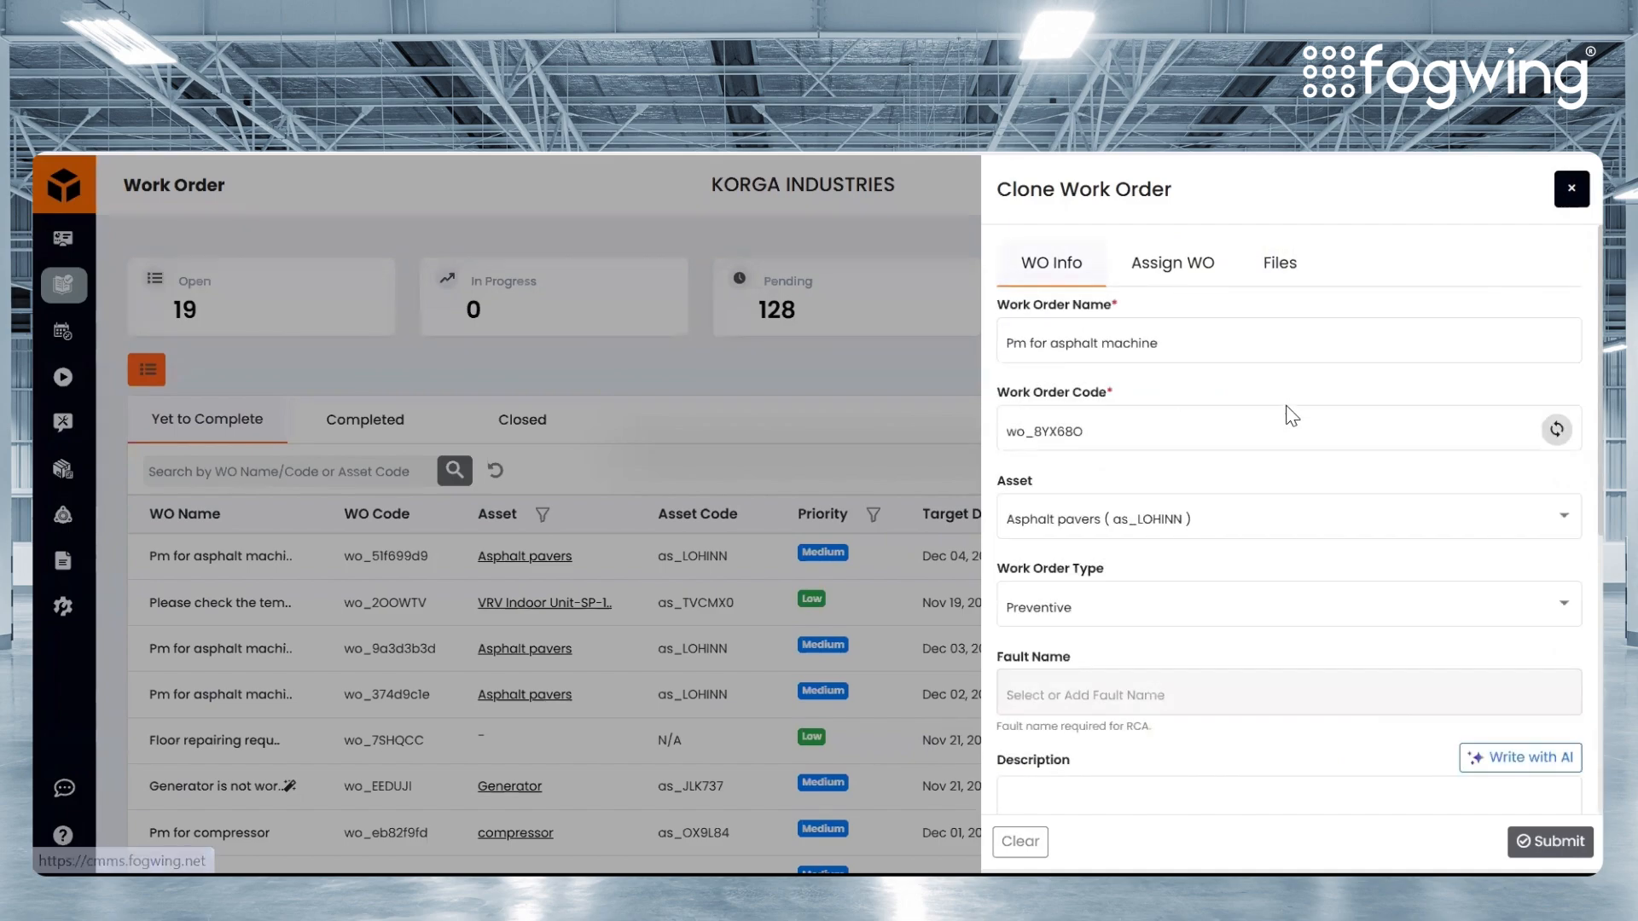
# - Set the cloned work order's target date to Nov 25 2025, submit it and close the clone form
pyautogui.scroll(-5, 1305, 651)
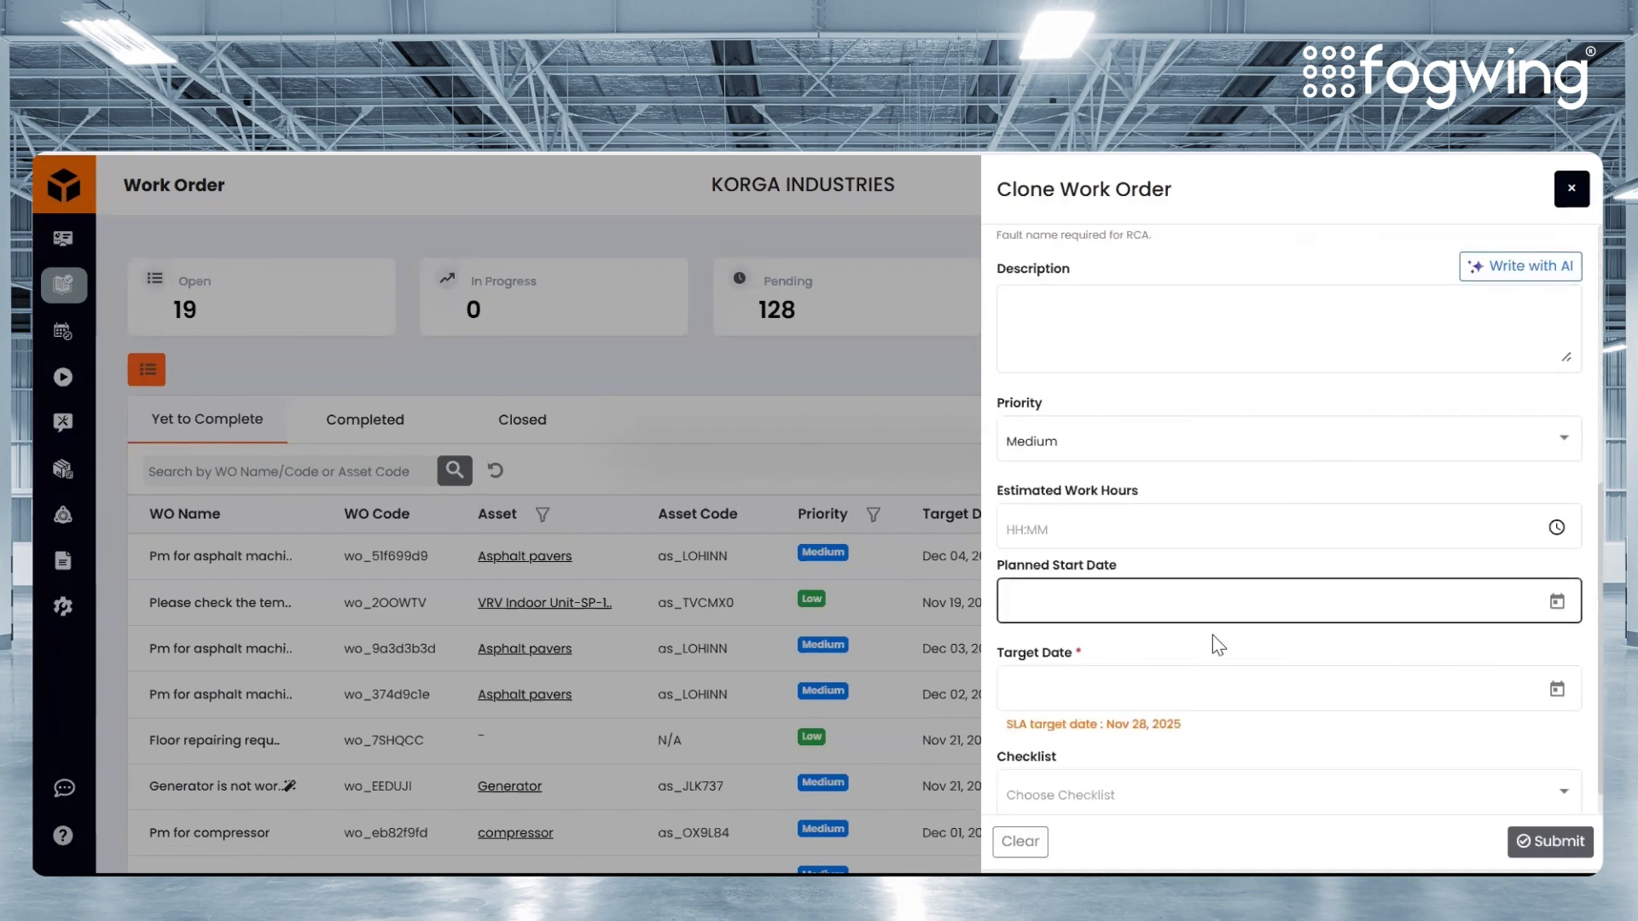
pyautogui.scroll(-1, 1365, 648)
pyautogui.click(1554, 652)
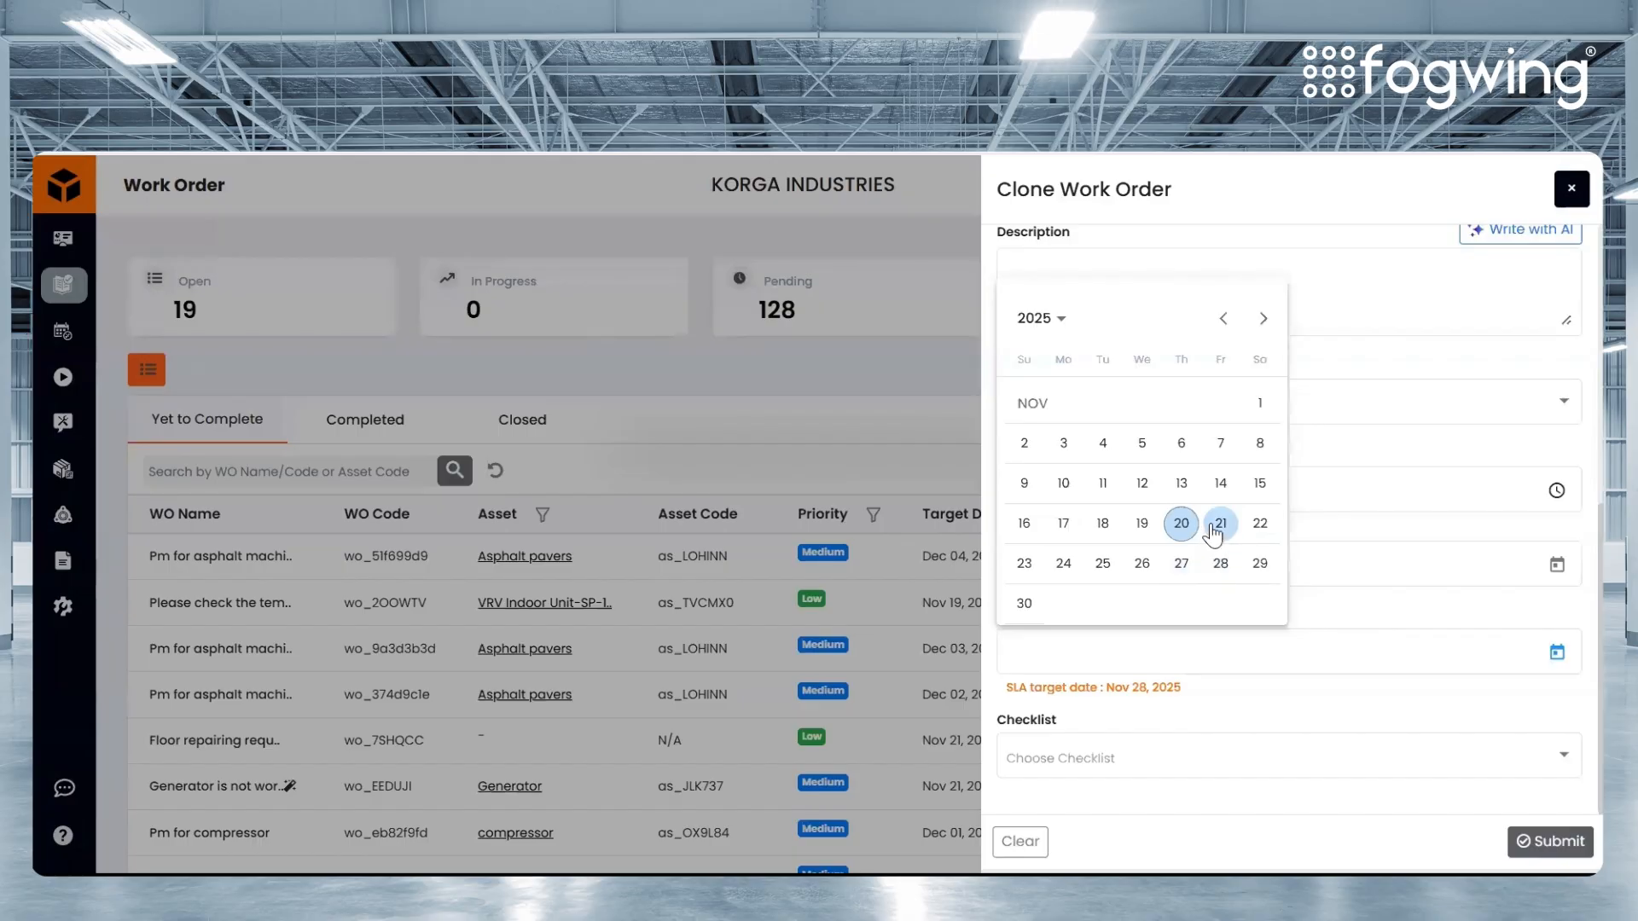
pyautogui.click(1102, 564)
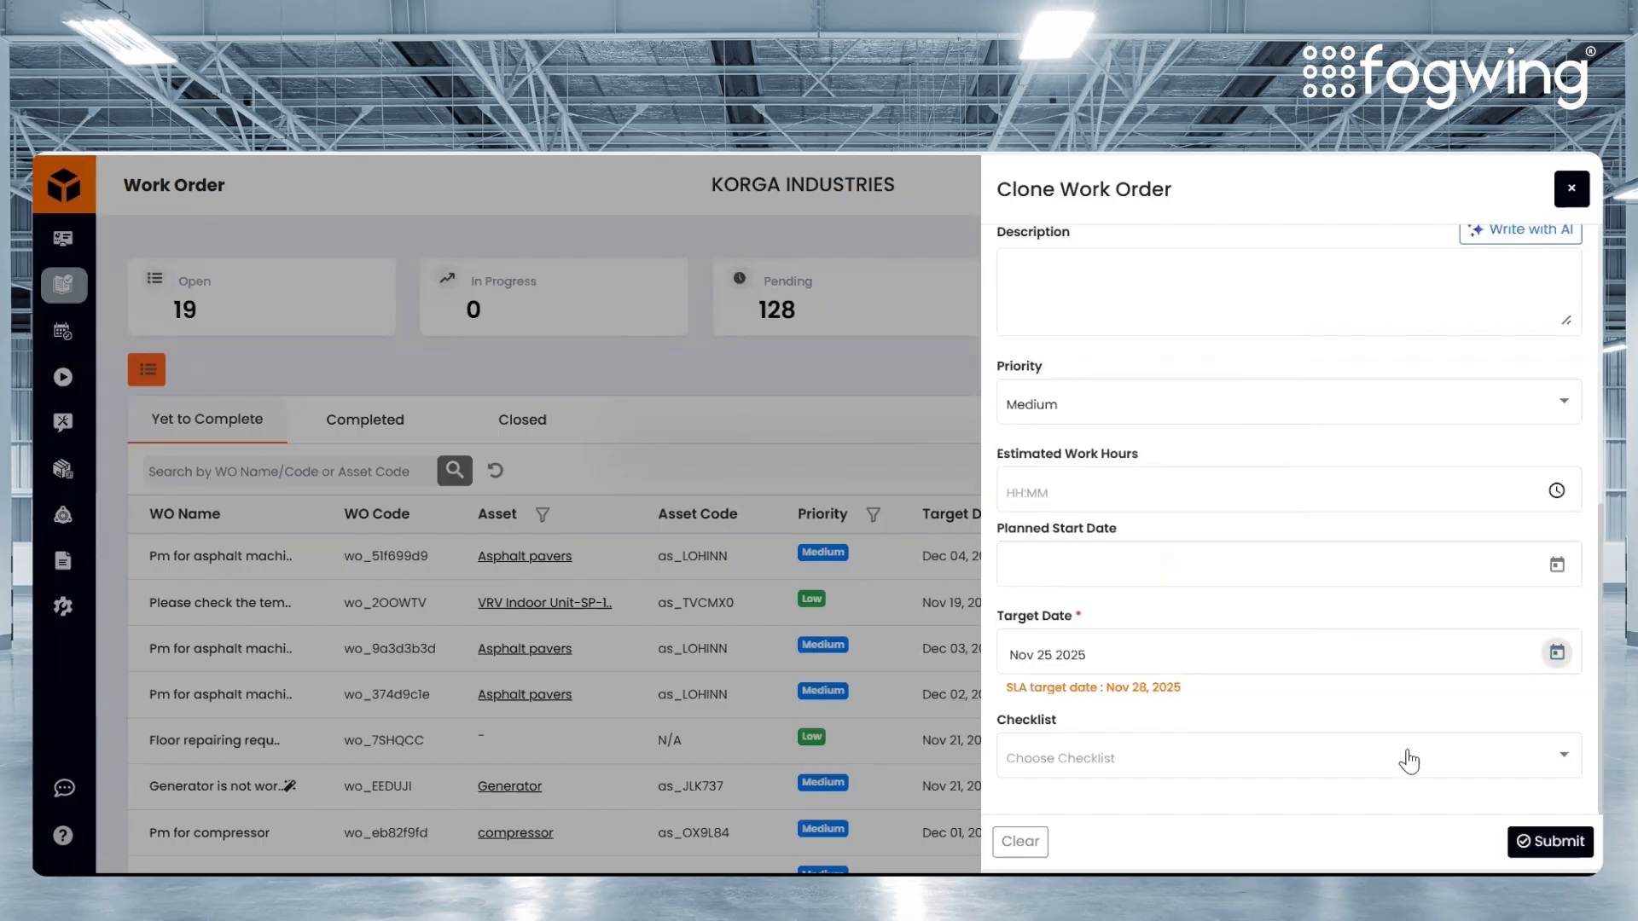
pyautogui.click(1527, 841)
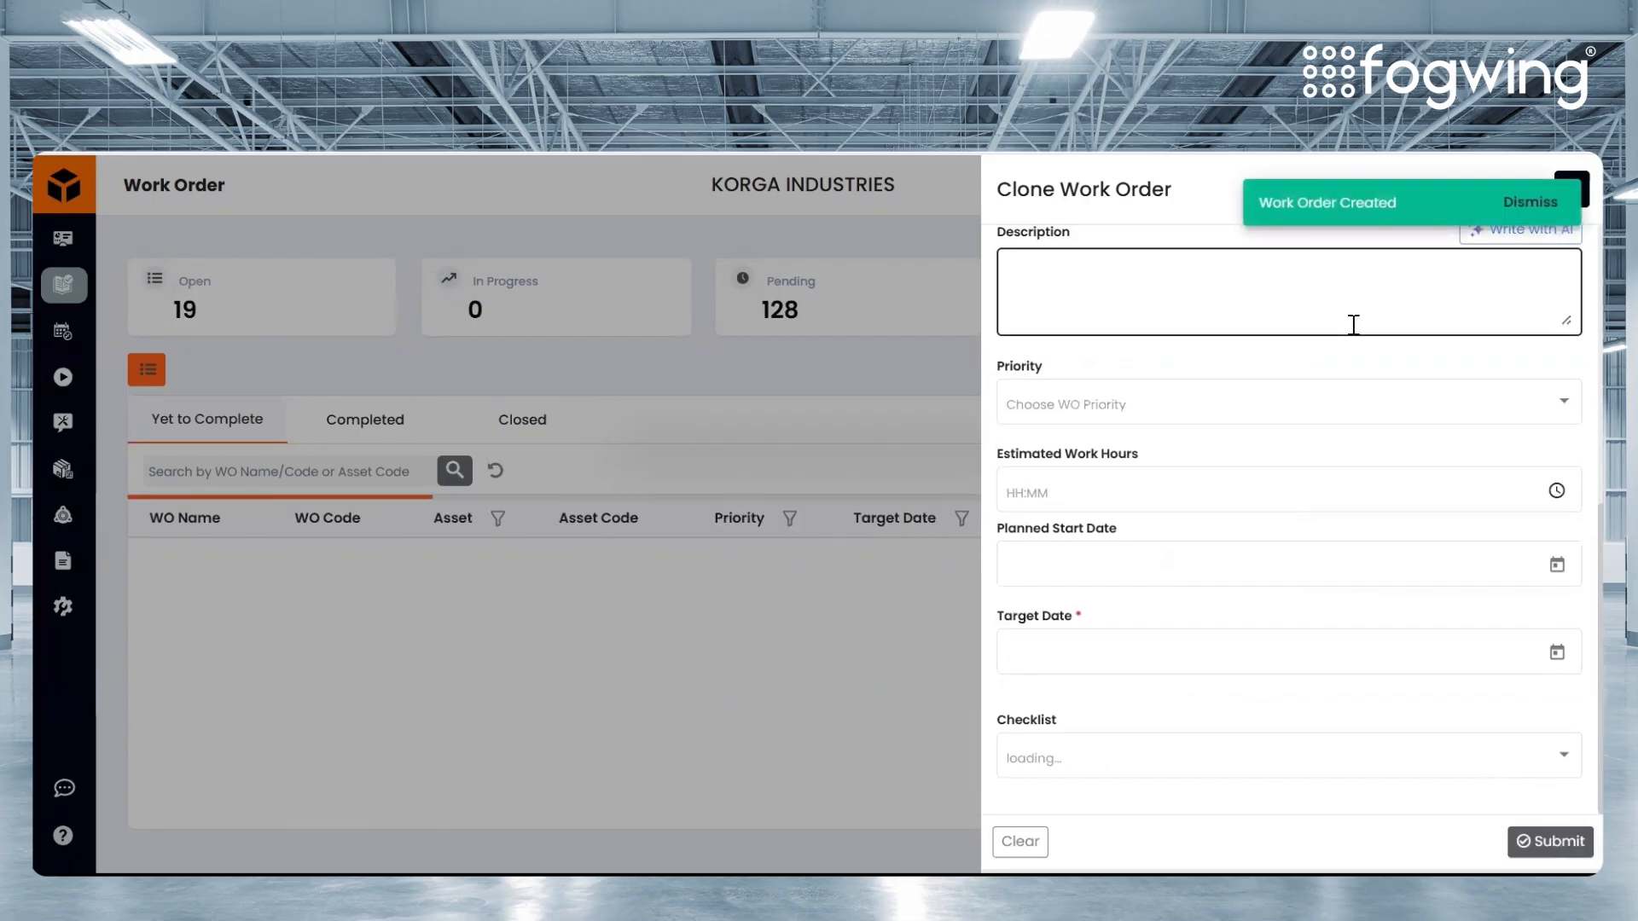
pyautogui.click(1533, 204)
pyautogui.click(1571, 190)
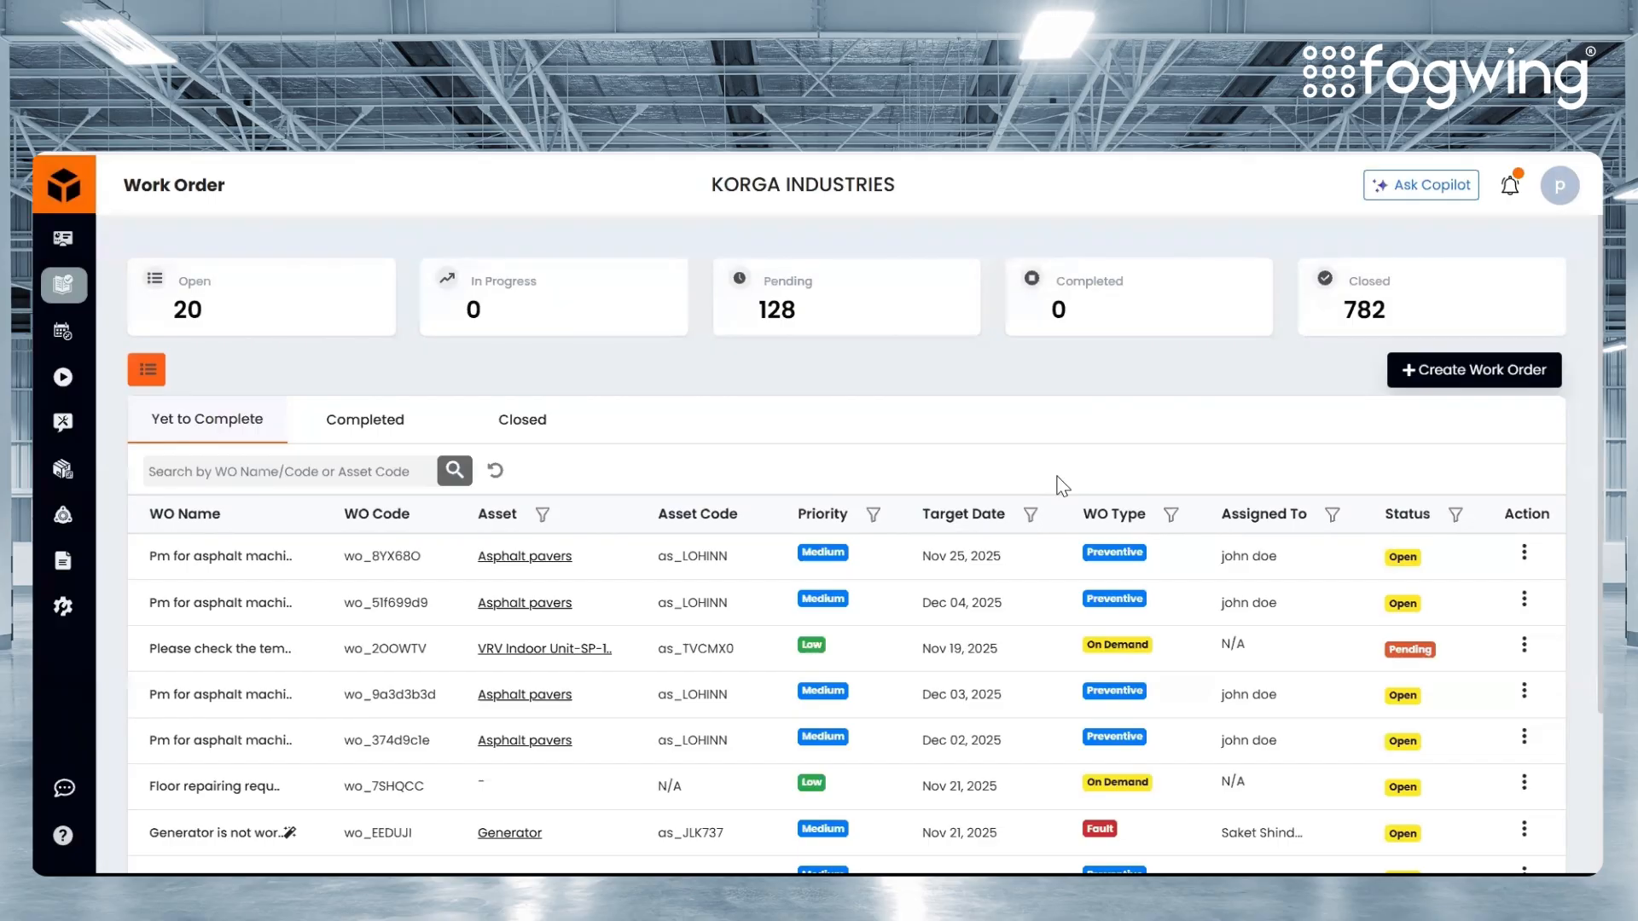
# - Start another clone from the newly created asphalt machine work order and open its work order type choices
pyautogui.click(1523, 553)
pyautogui.scroll(-2, 1467, 511)
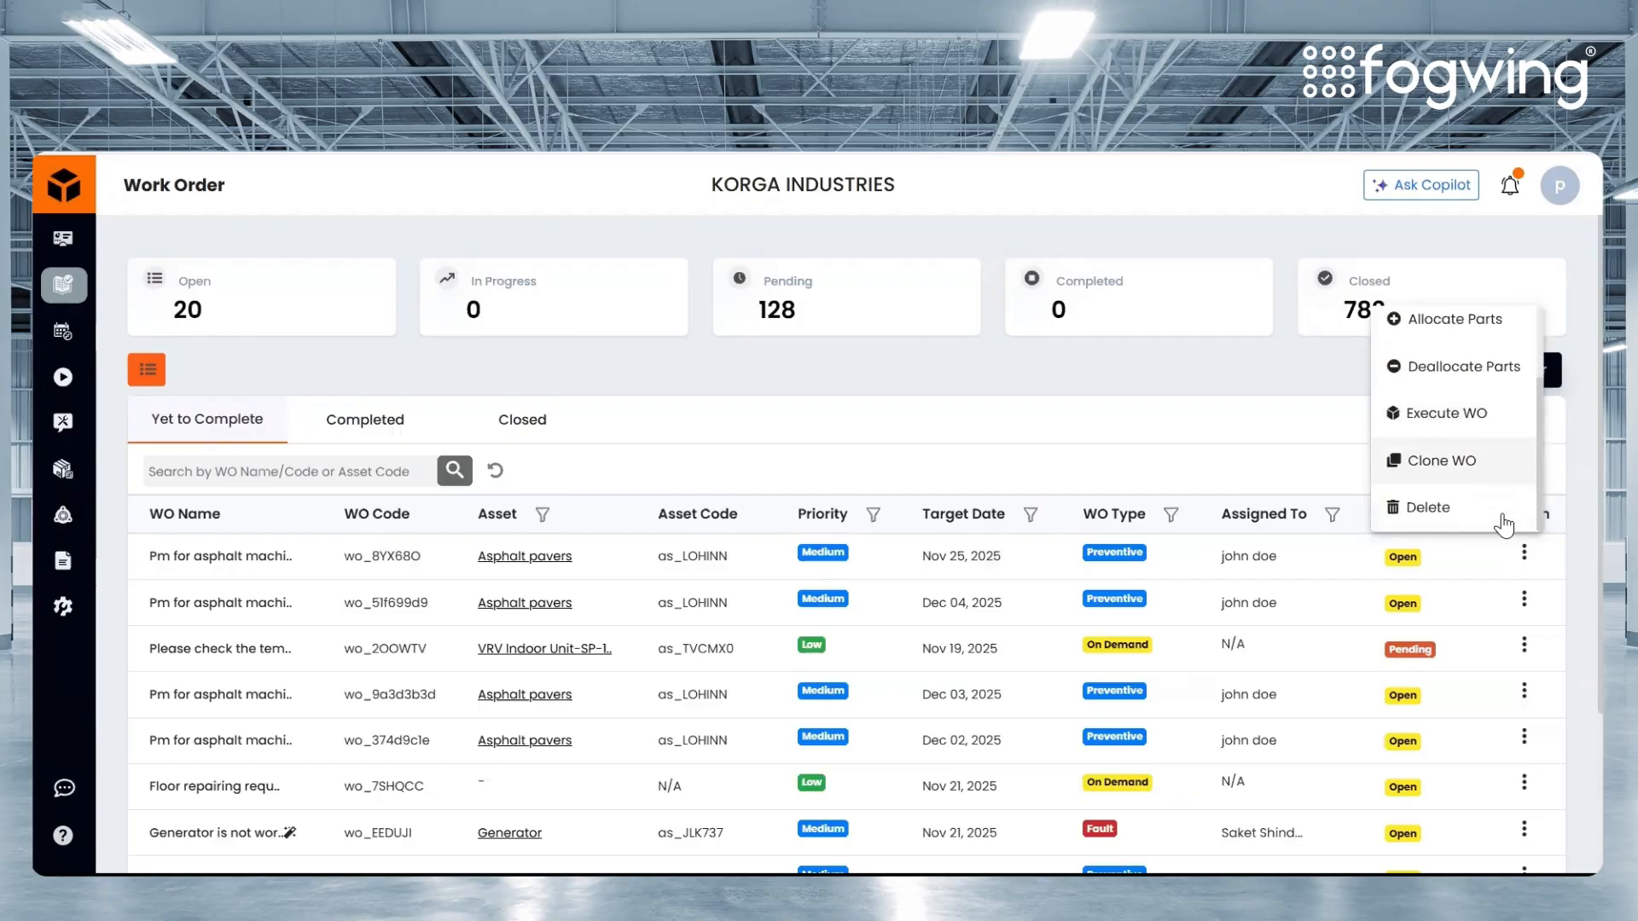
pyautogui.click(1442, 460)
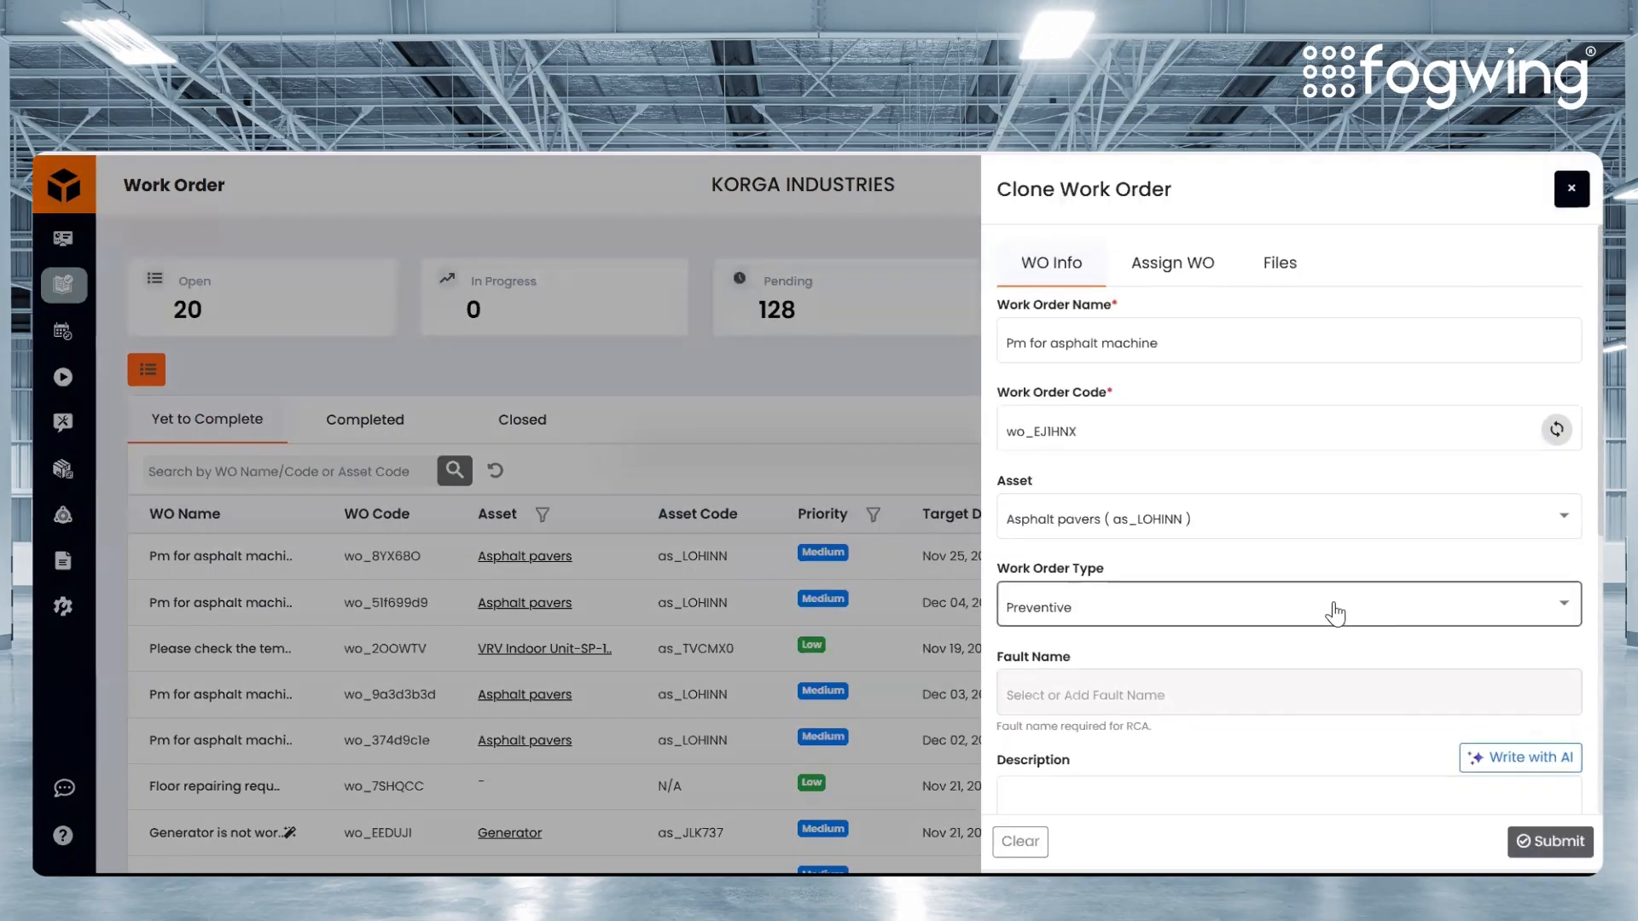
pyautogui.click(1332, 609)
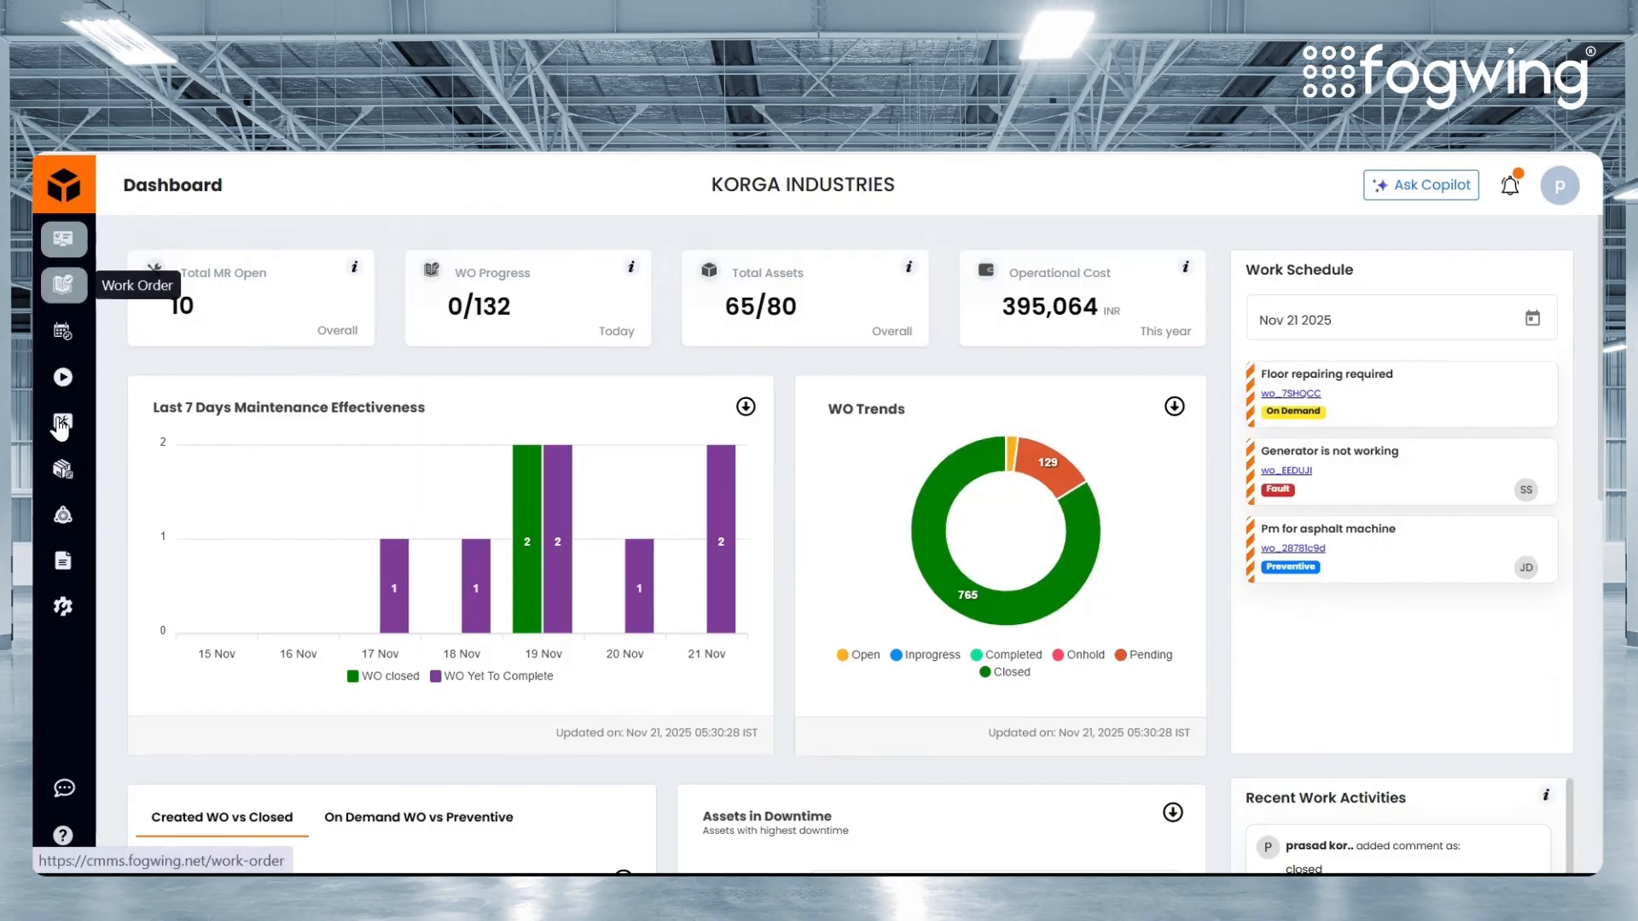
# - Start a new maintenance request named "conveyor belt issue" and generate its MR code
pyautogui.click(59, 432)
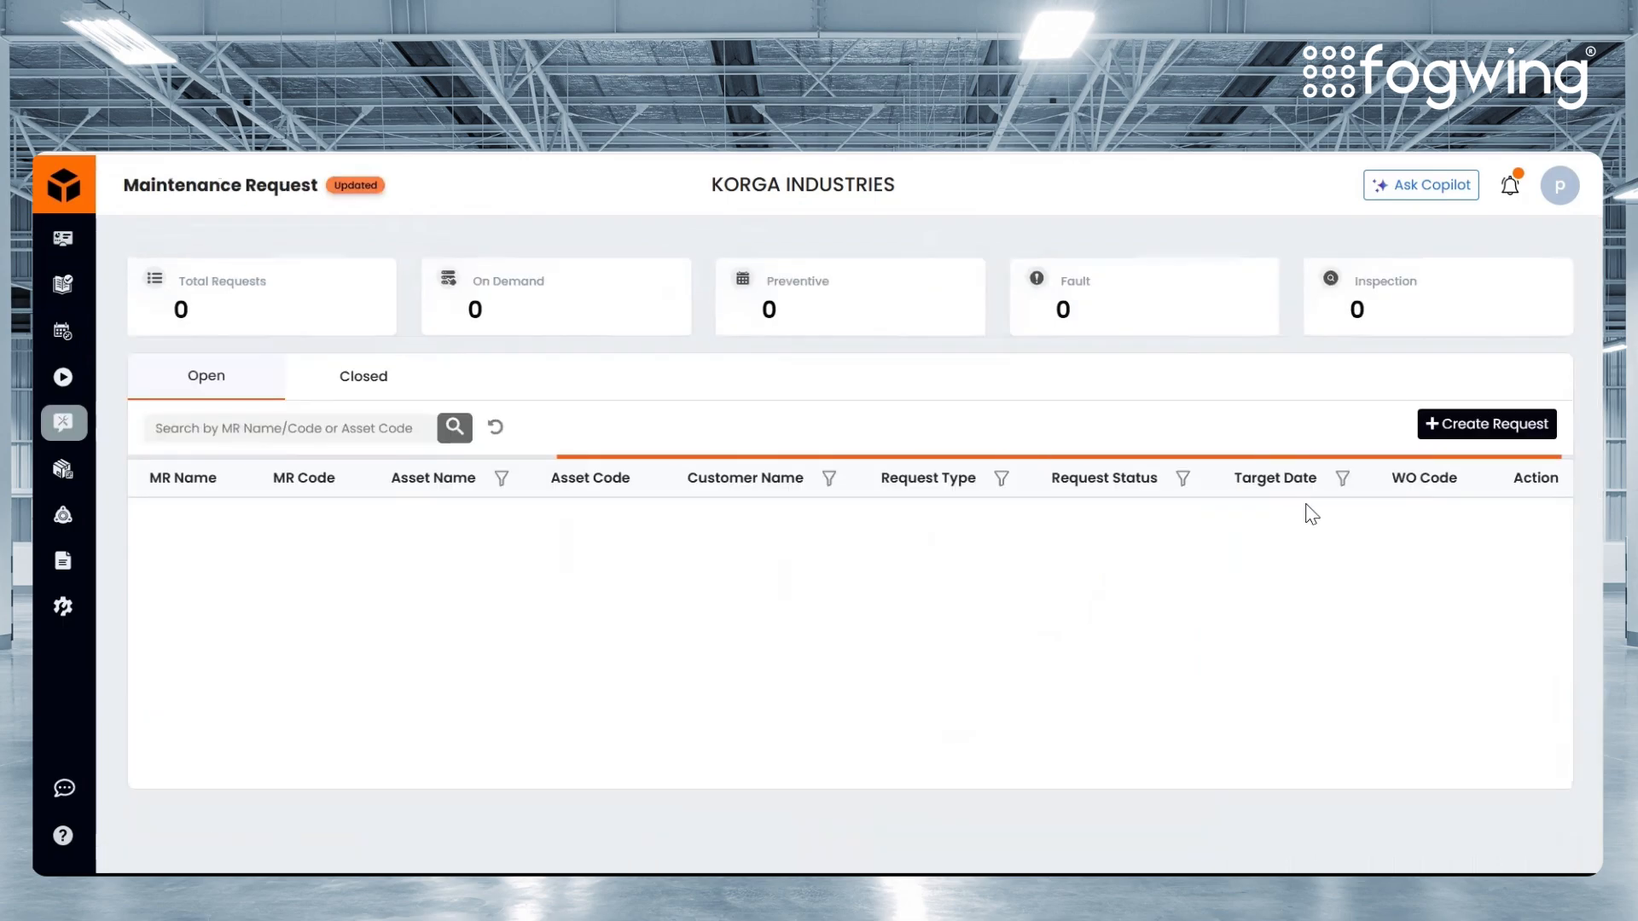
pyautogui.click(1450, 432)
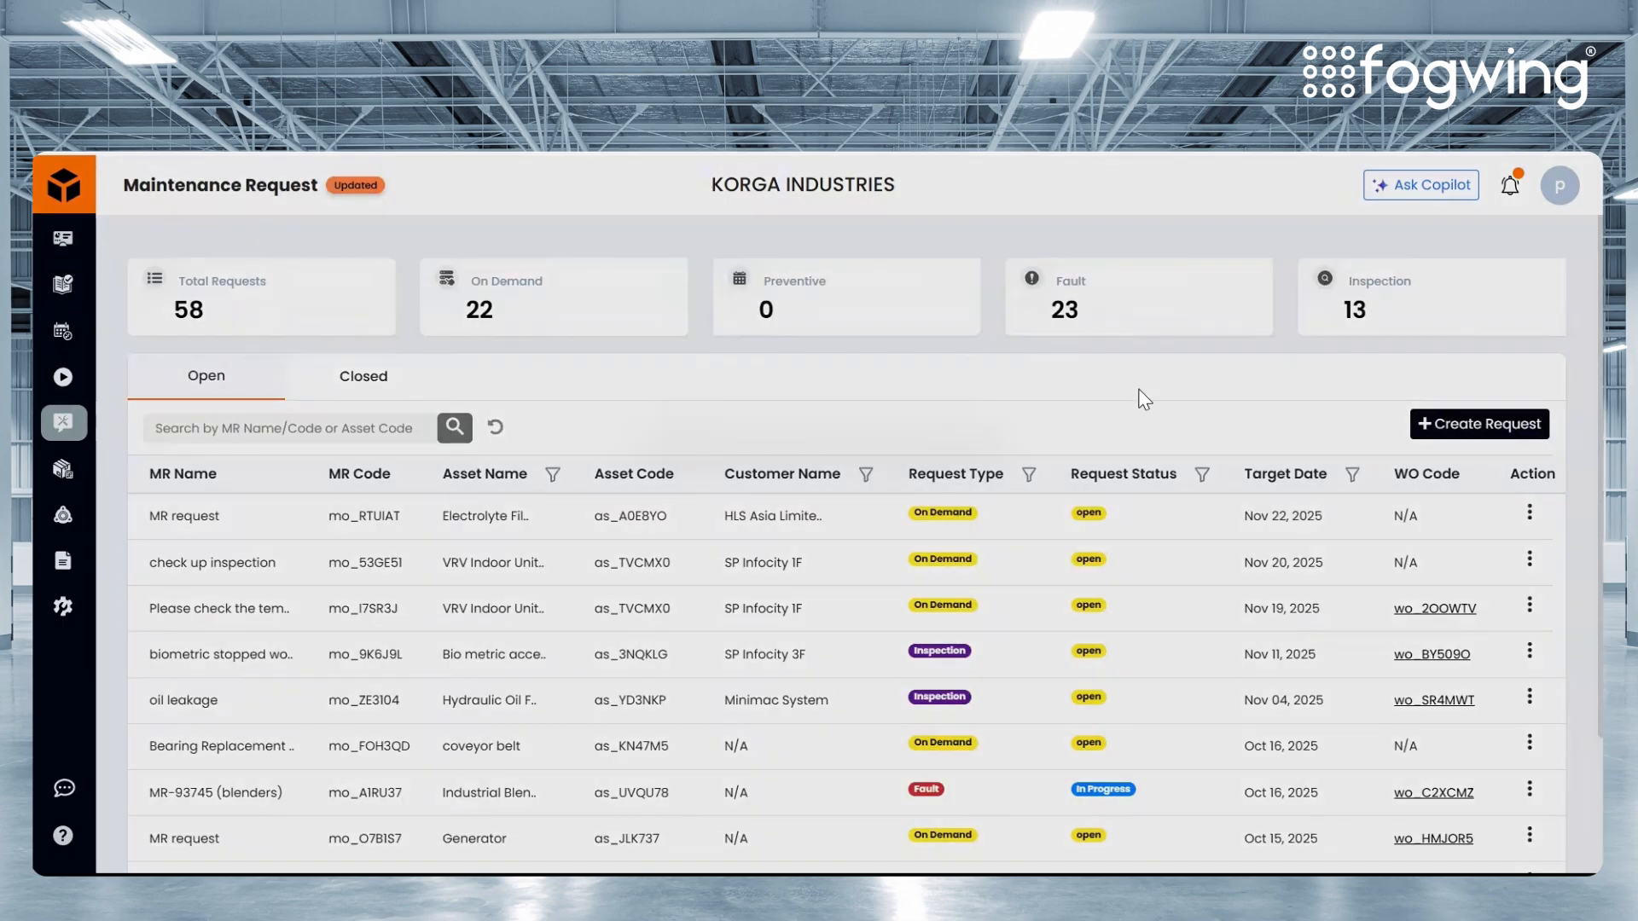
pyautogui.click(1093, 365)
pyautogui.write('co')
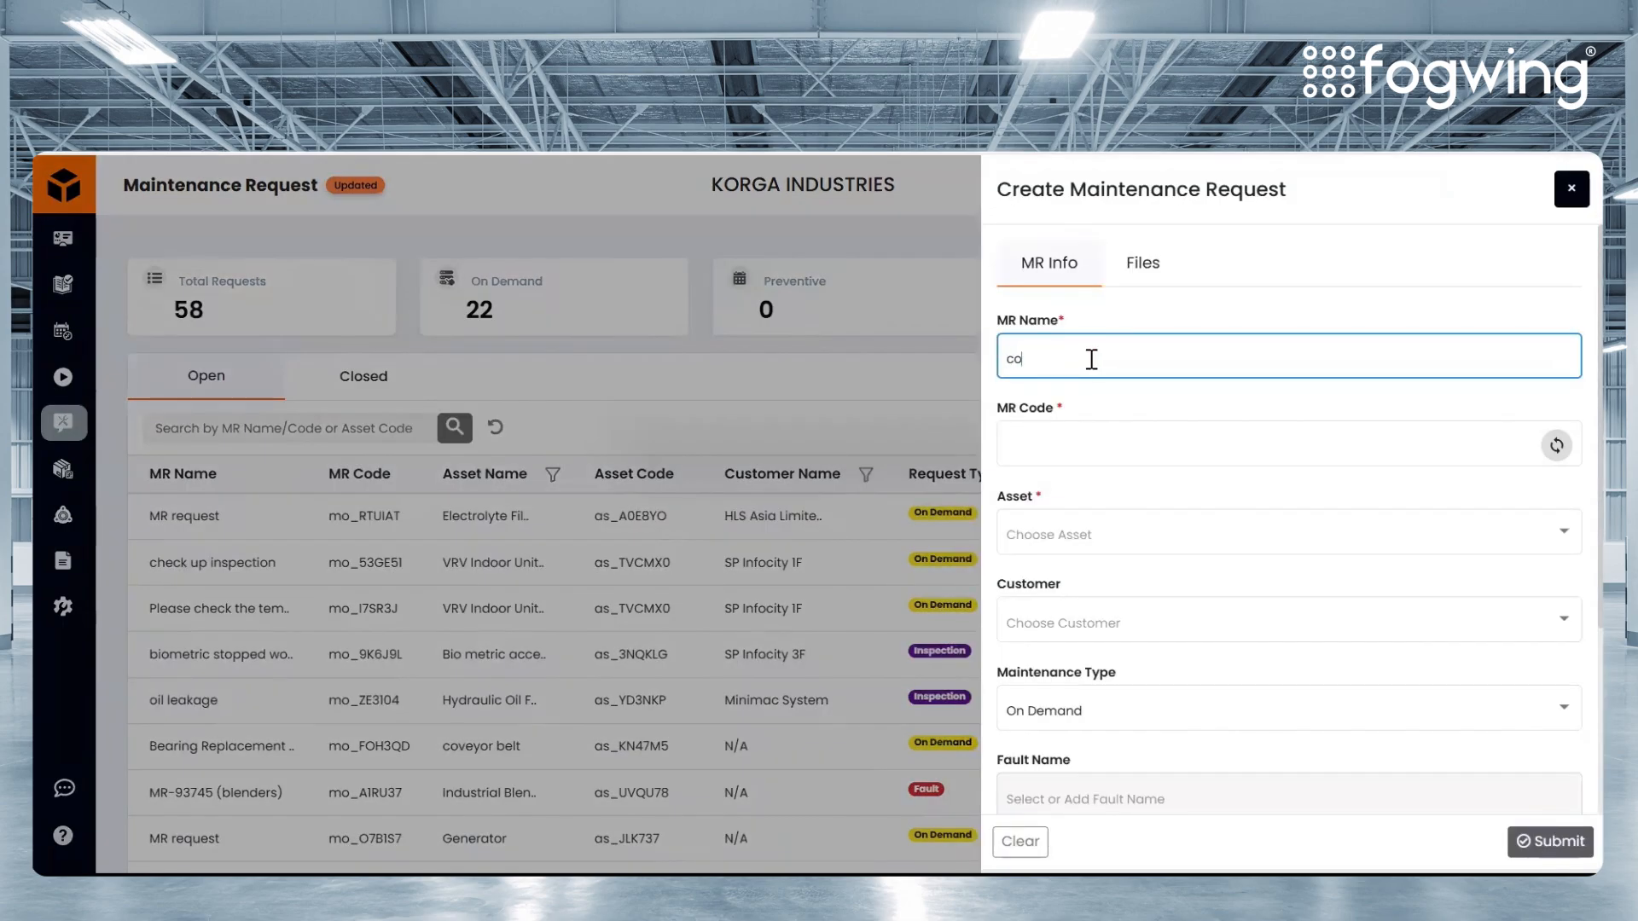
pyautogui.write('nveyor belt issue')
pyautogui.click(1097, 442)
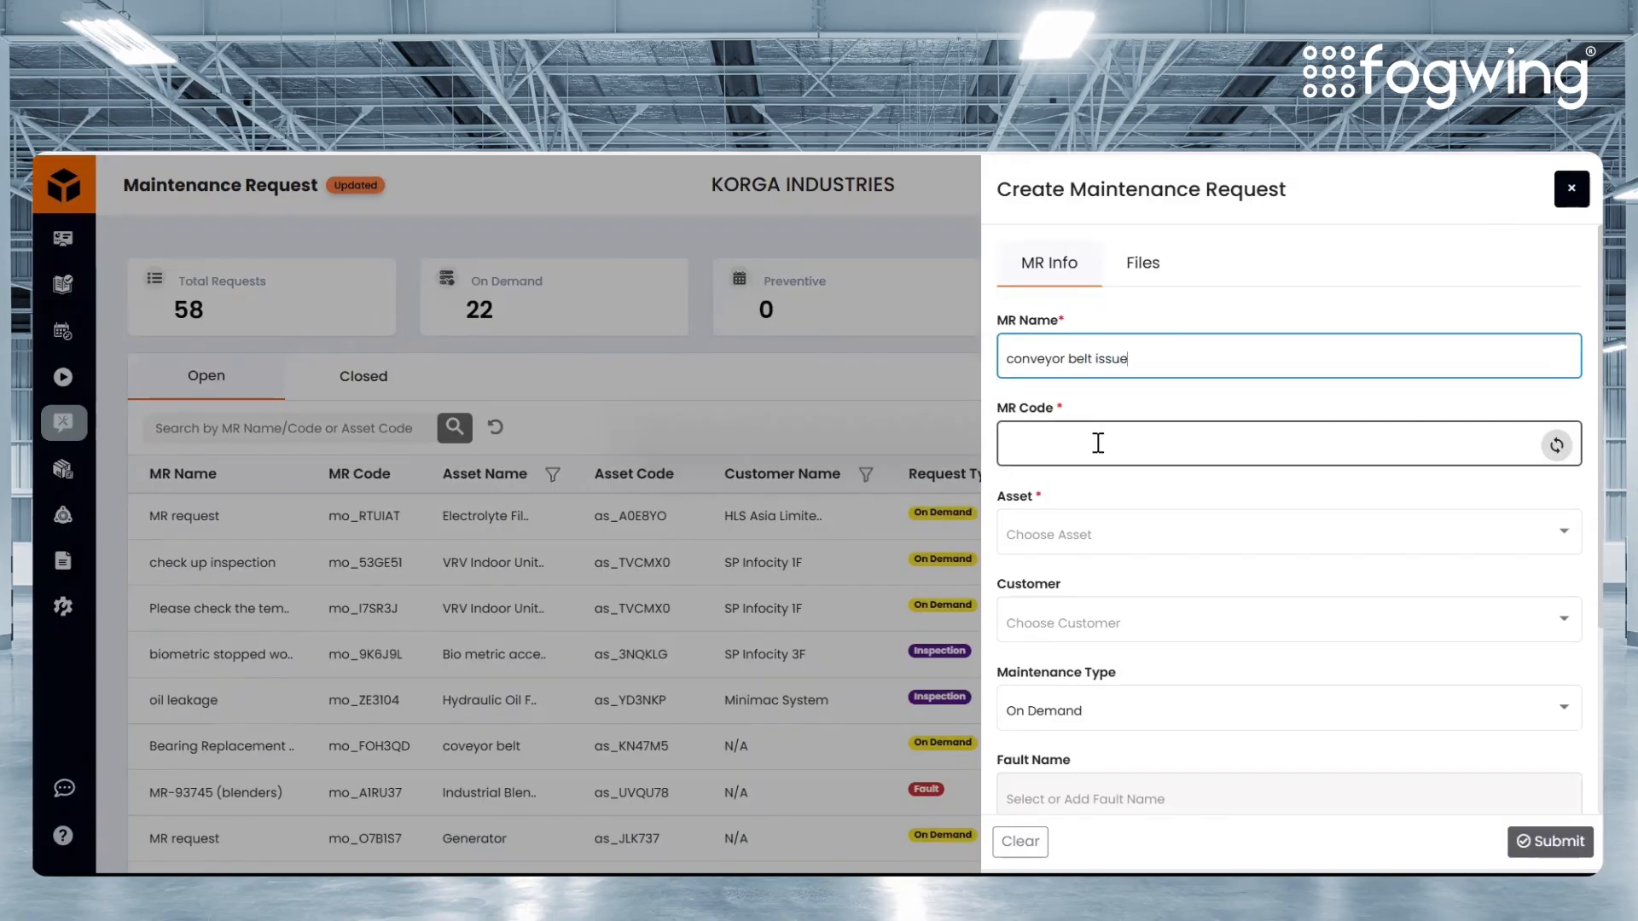
pyautogui.click(1557, 445)
# - Assign the asset coveyor belt (as_KN47M5) and the customer TATA steels to the maintenance request
pyautogui.click(1138, 535)
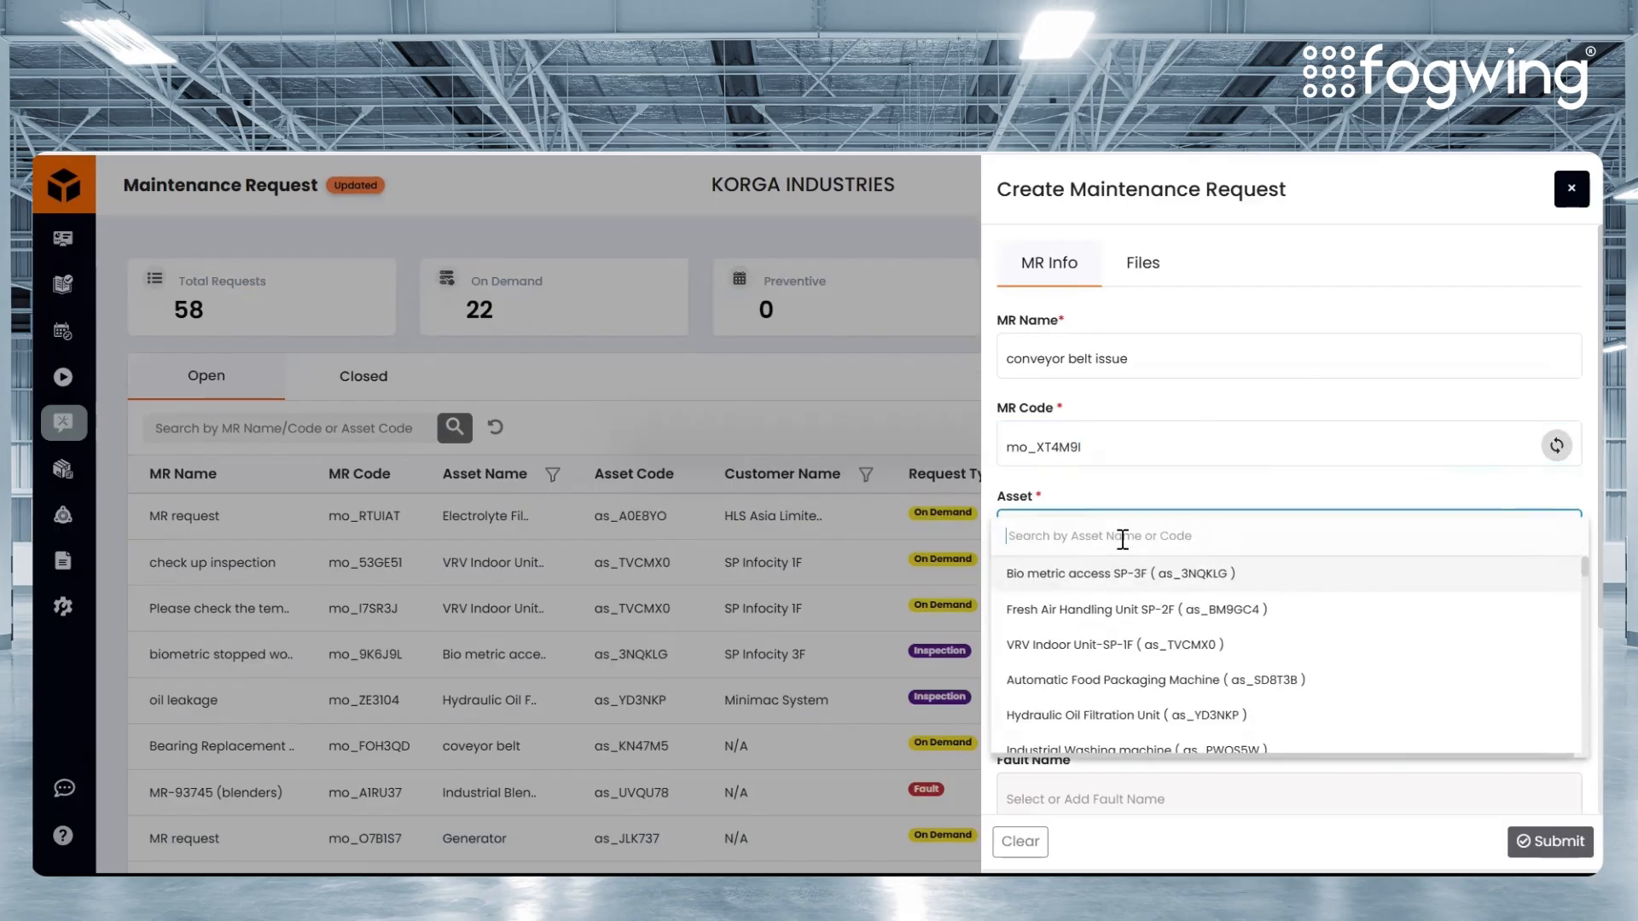
pyautogui.write('co')
pyautogui.click(1117, 721)
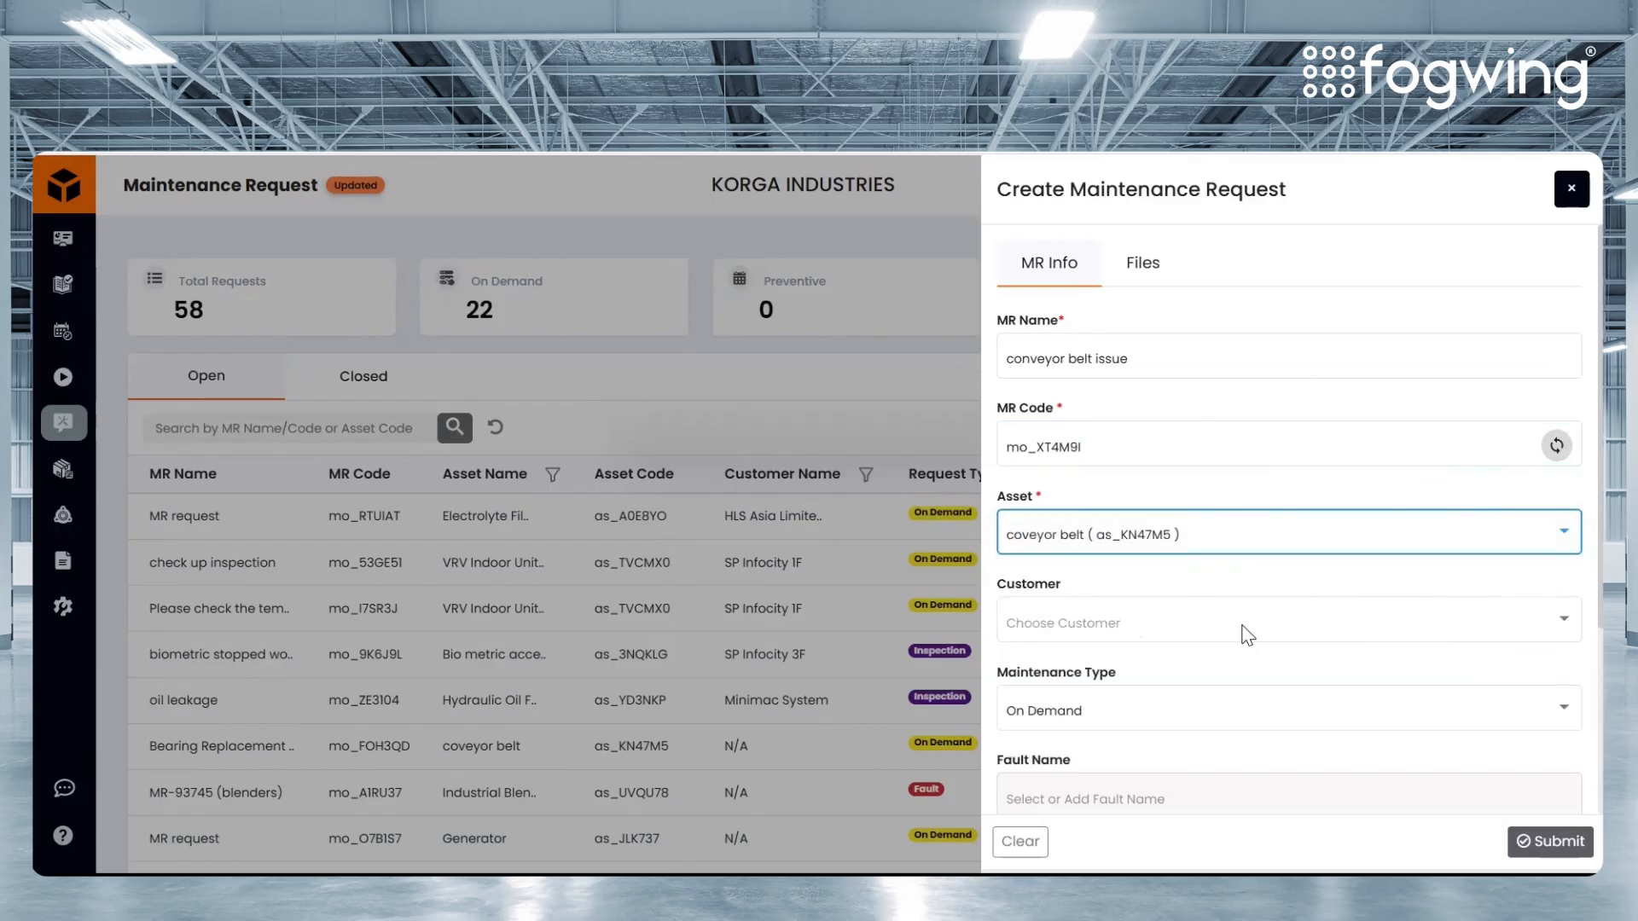
pyautogui.click(1173, 622)
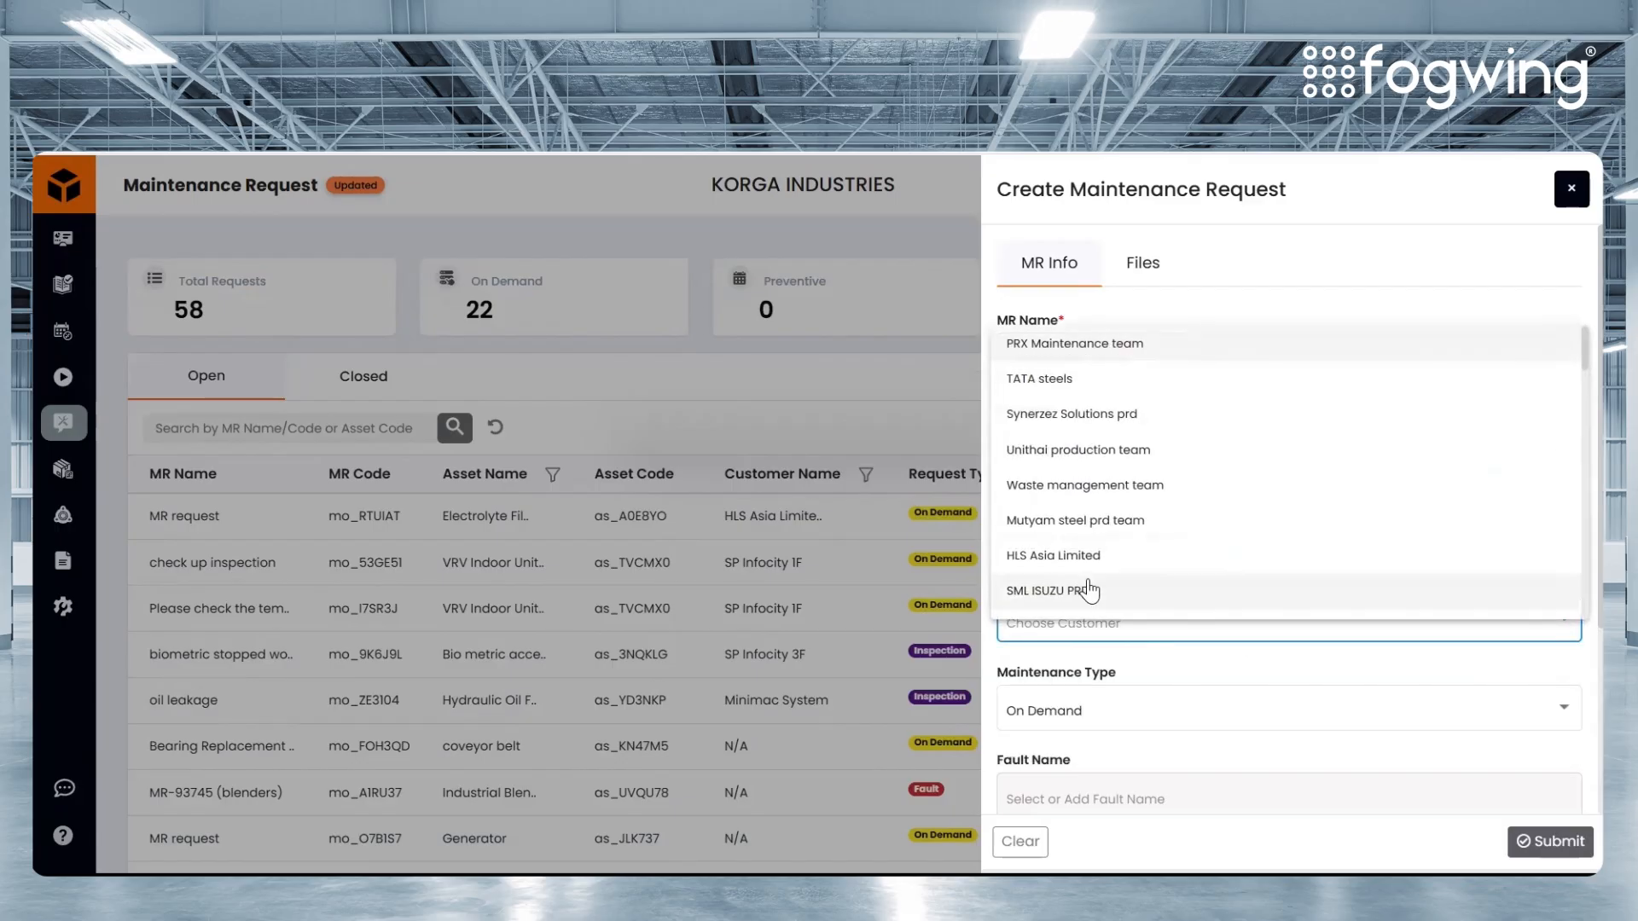
pyautogui.click(1062, 389)
# - Set the request's target date to Nov 22 2025 and enter the description "please check conveyor belt"
pyautogui.scroll(-3, 1148, 691)
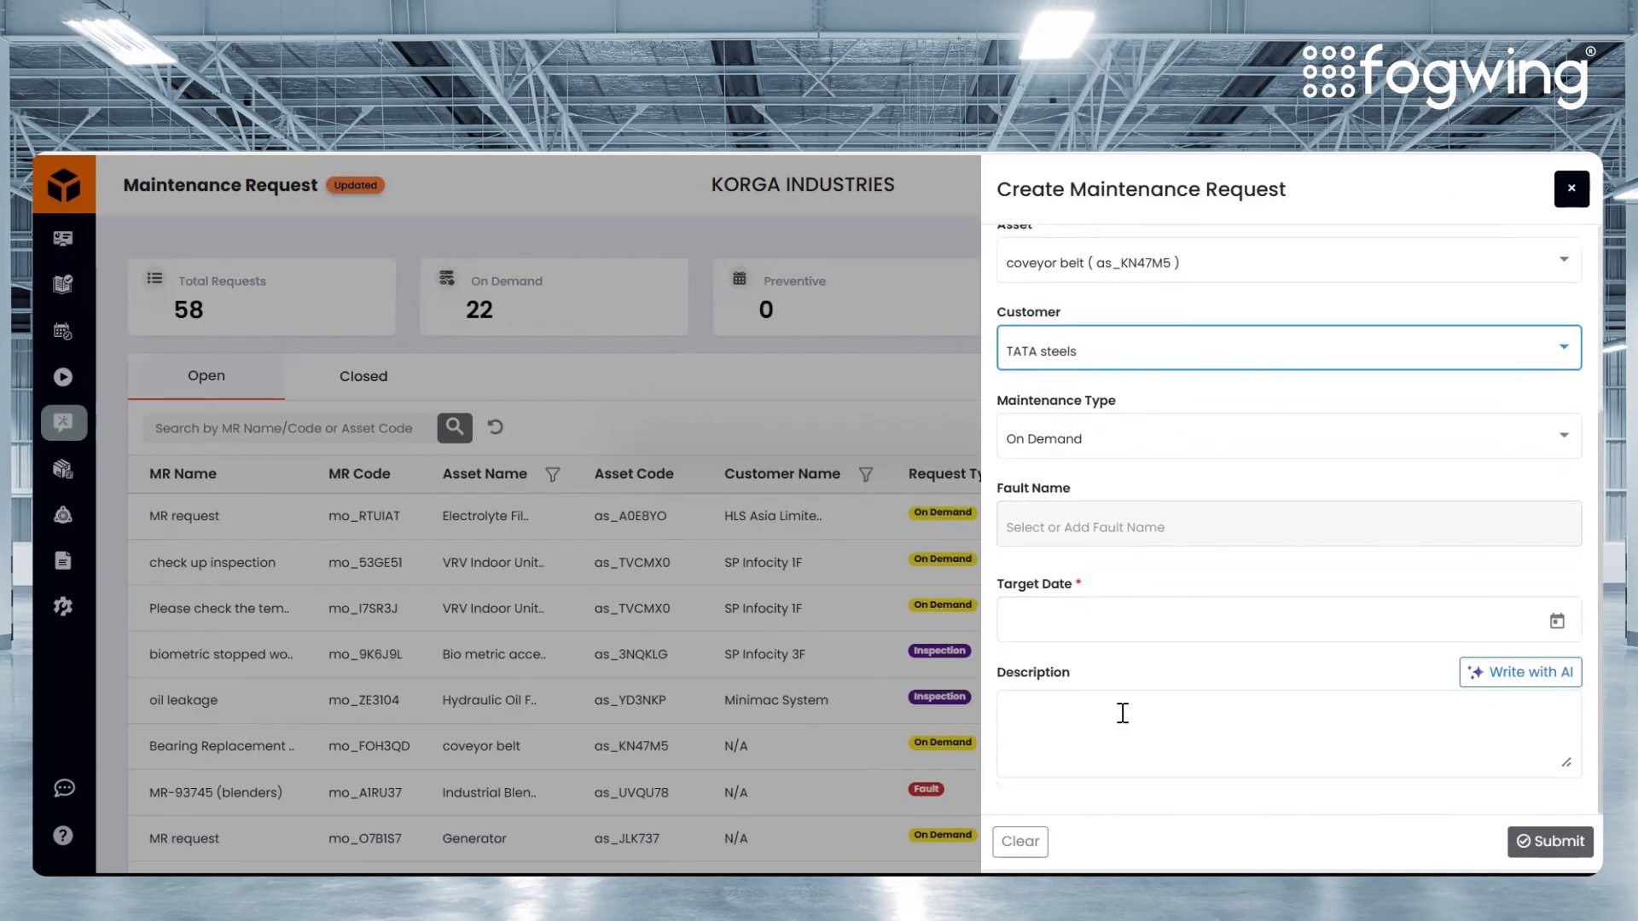
pyautogui.click(1556, 625)
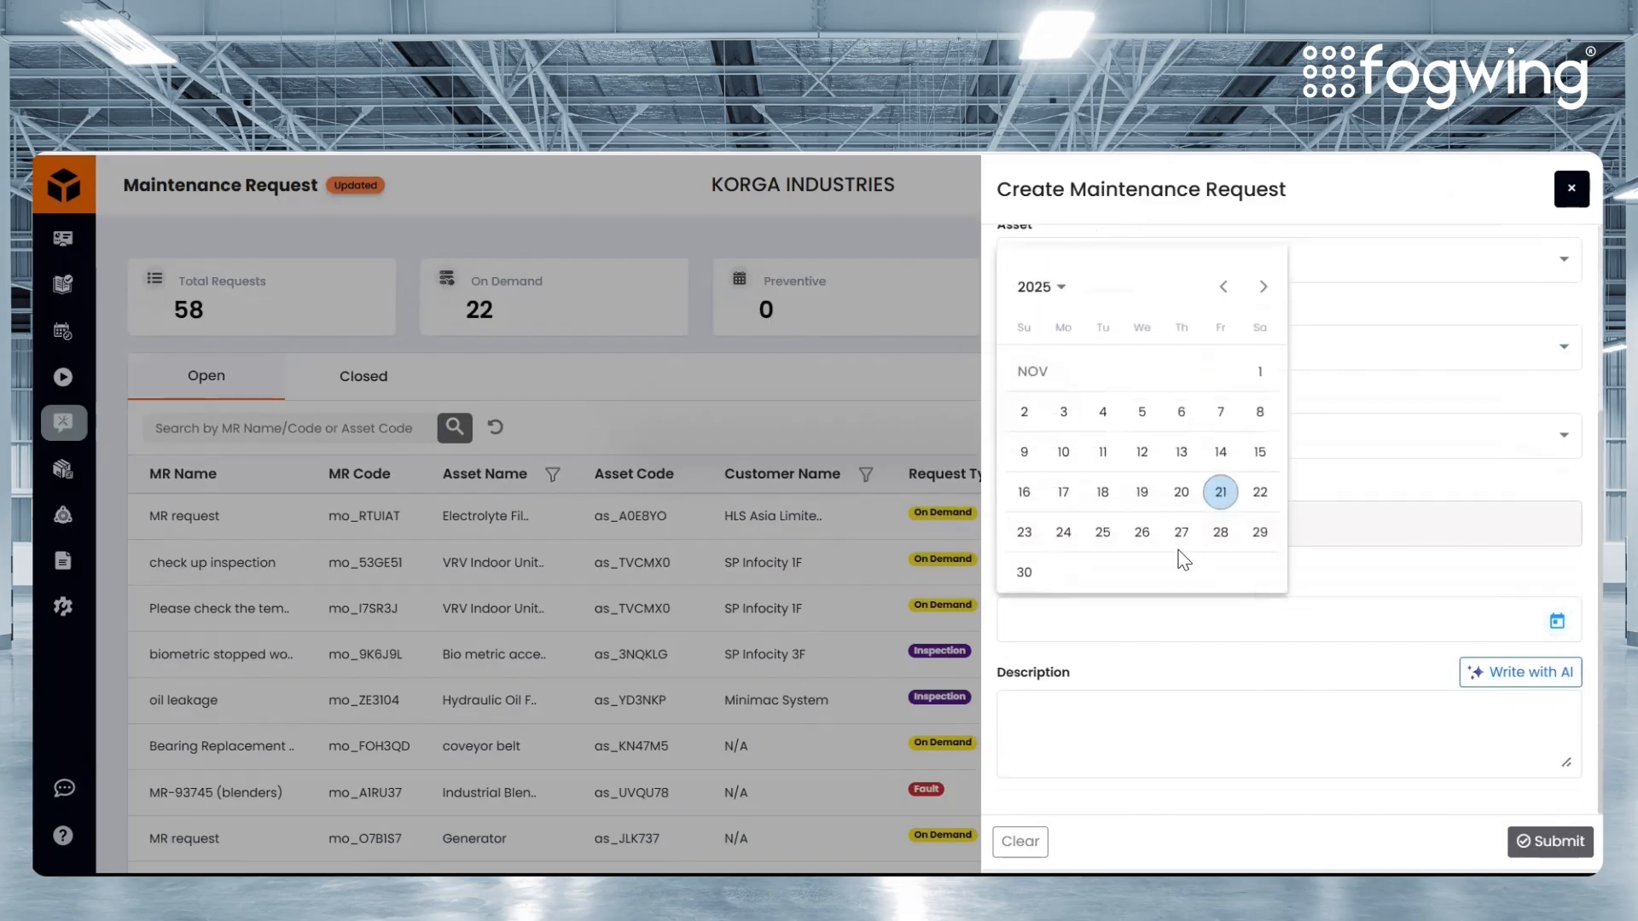
pyautogui.click(1220, 493)
pyautogui.click(1101, 712)
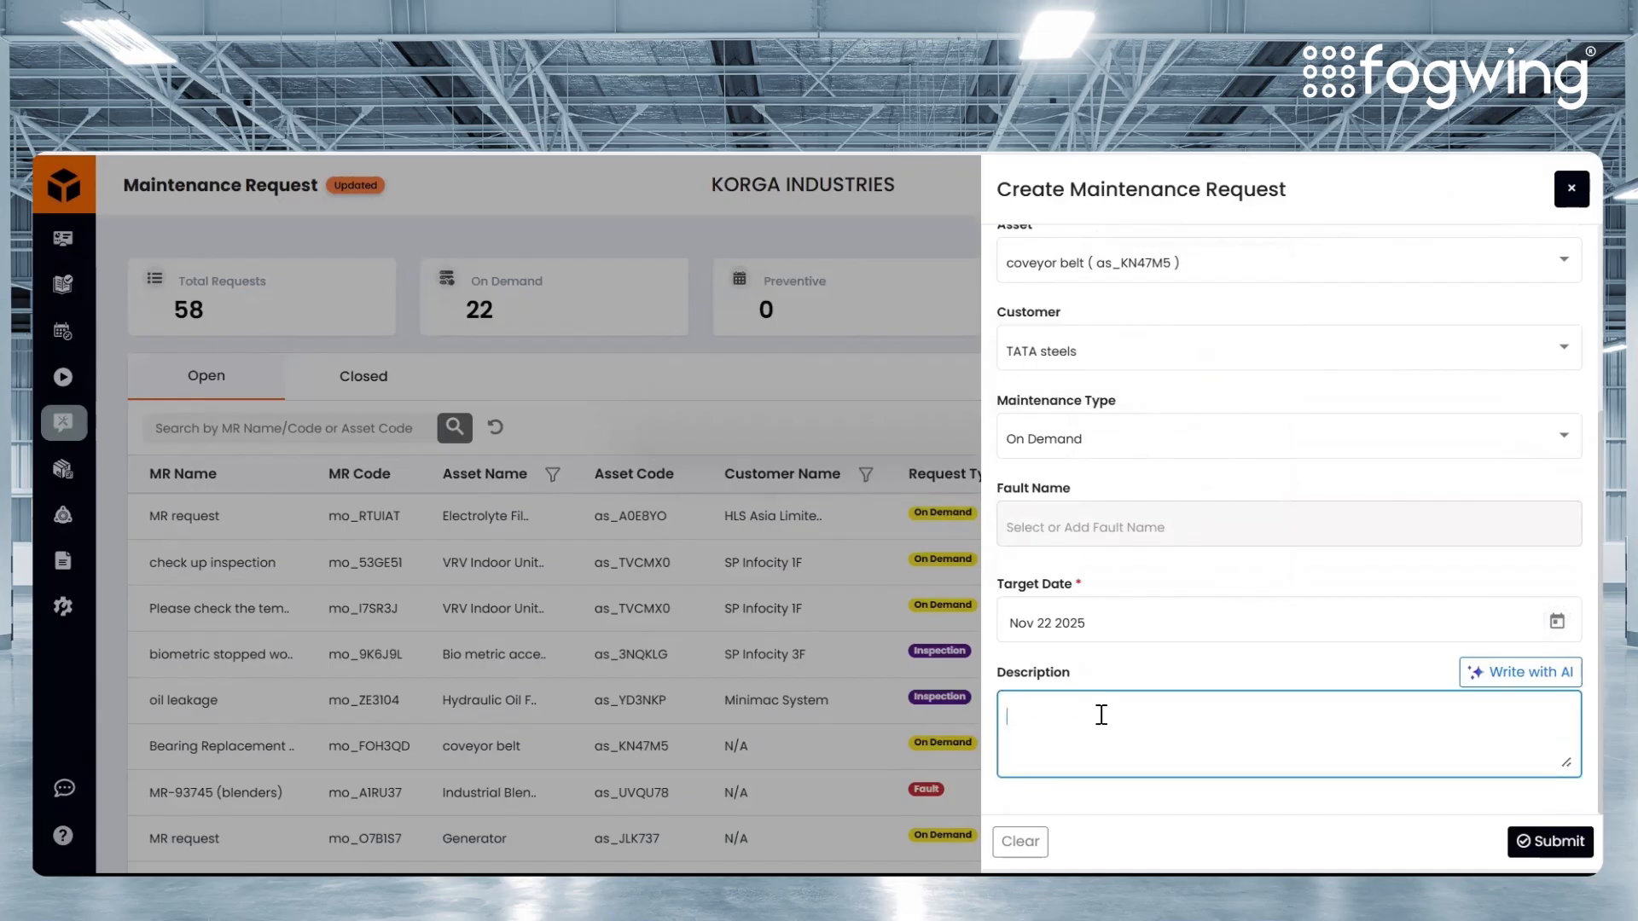
pyautogui.write('please check conveyor belt')
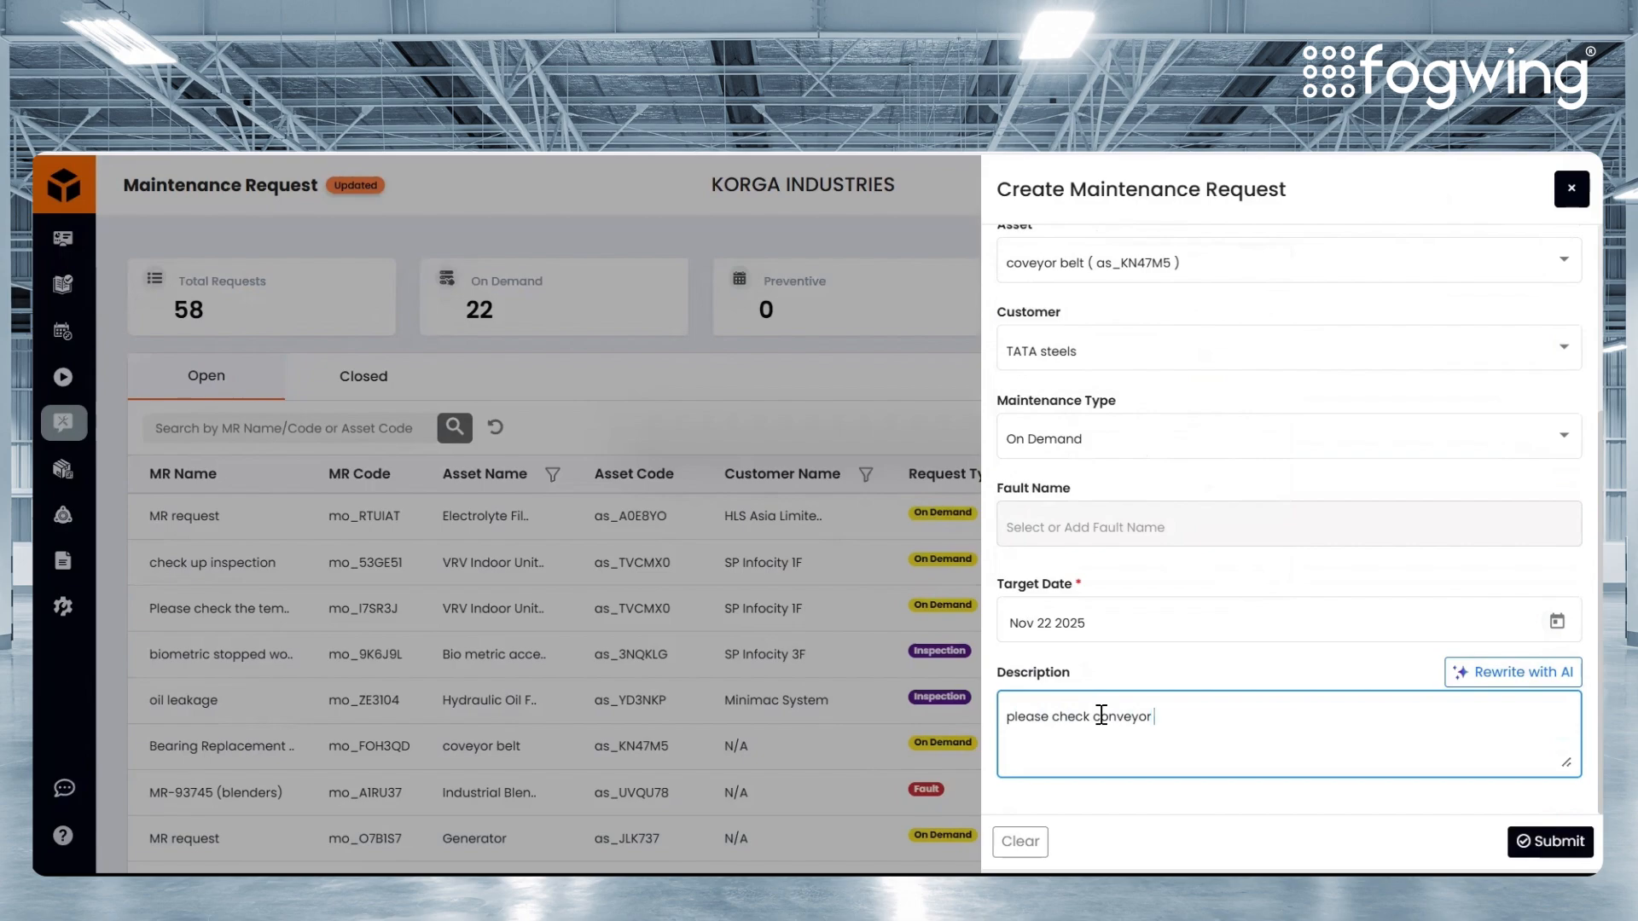
# - Attach the video "conveyor belt issue" to the maintenance request's files and submit the request
pyautogui.scroll(5, 1107, 713)
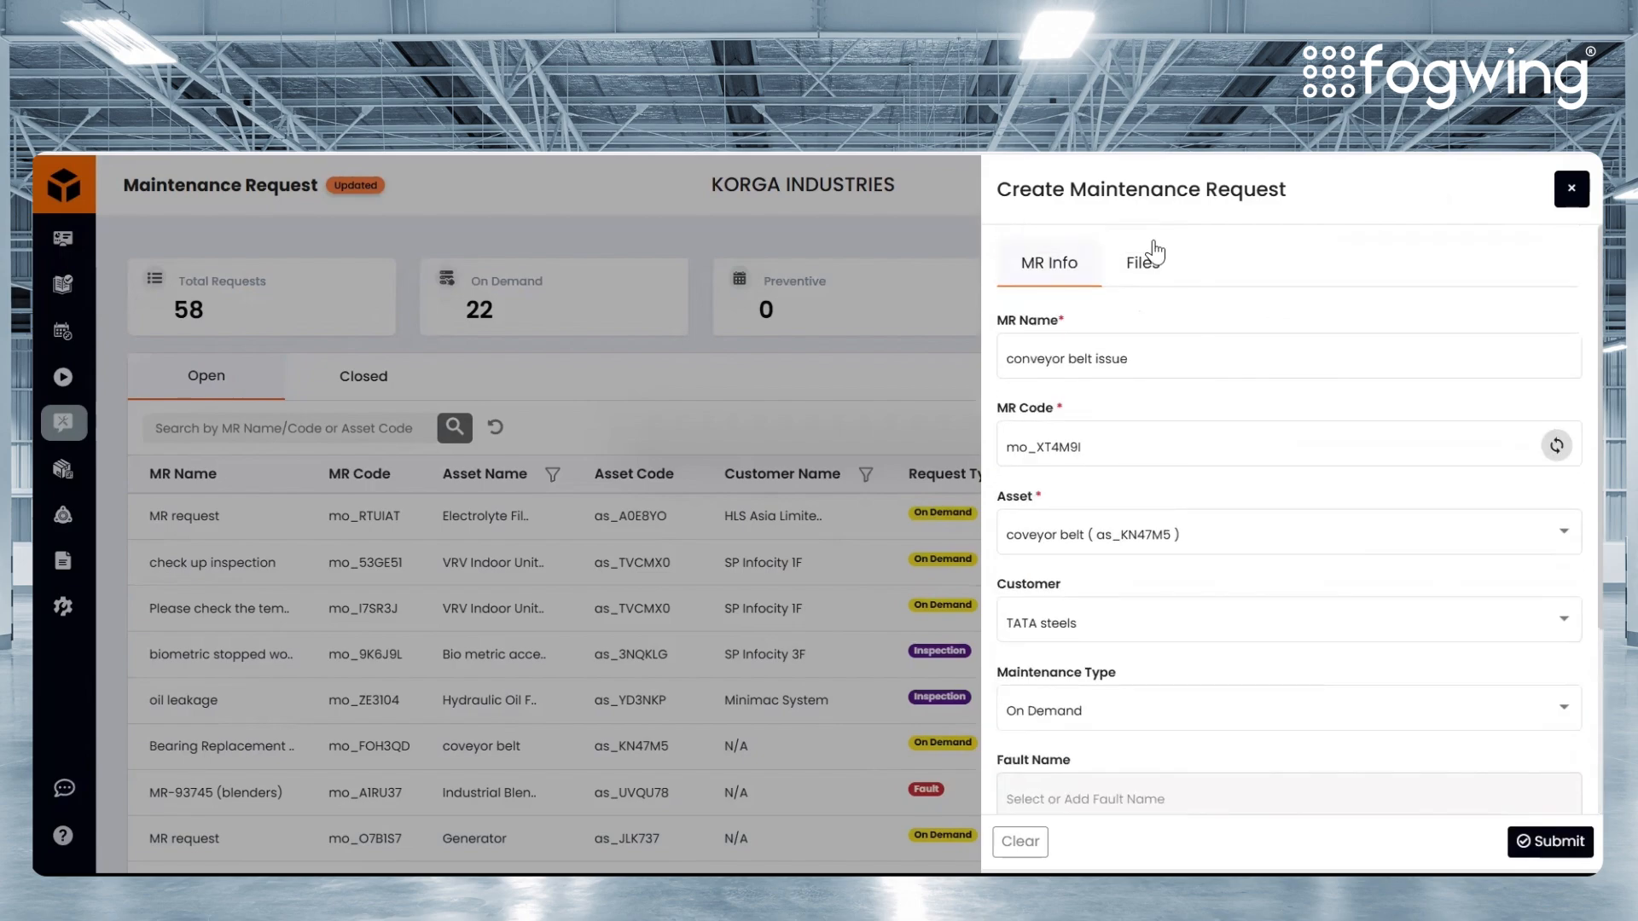
pyautogui.click(1143, 265)
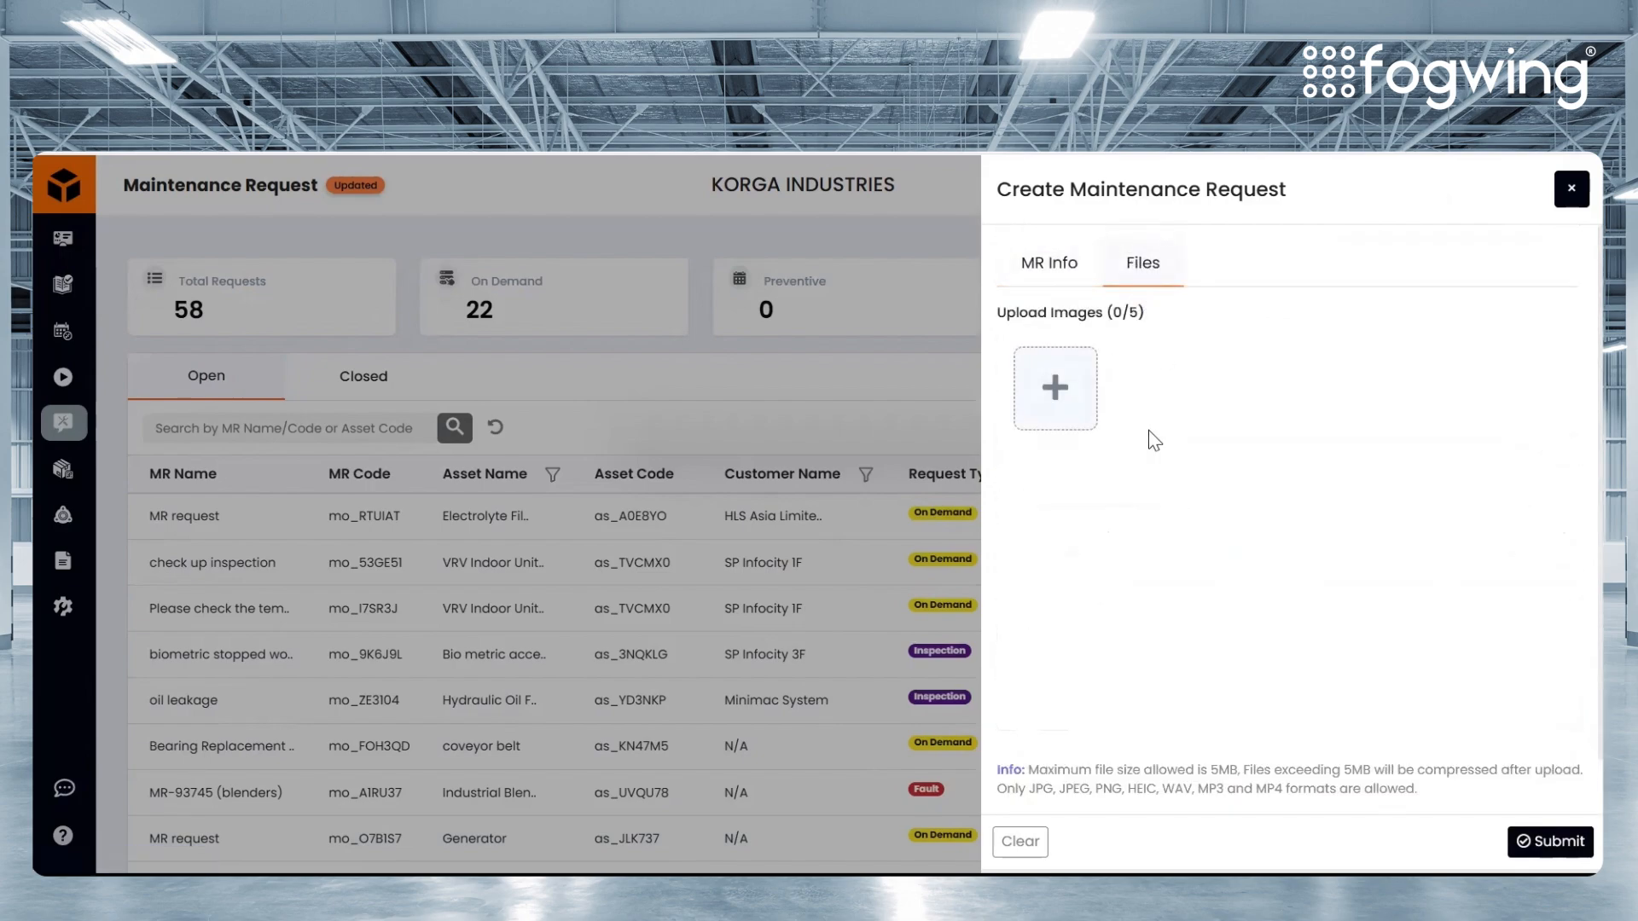
pyautogui.click(1092, 397)
pyautogui.click(474, 320)
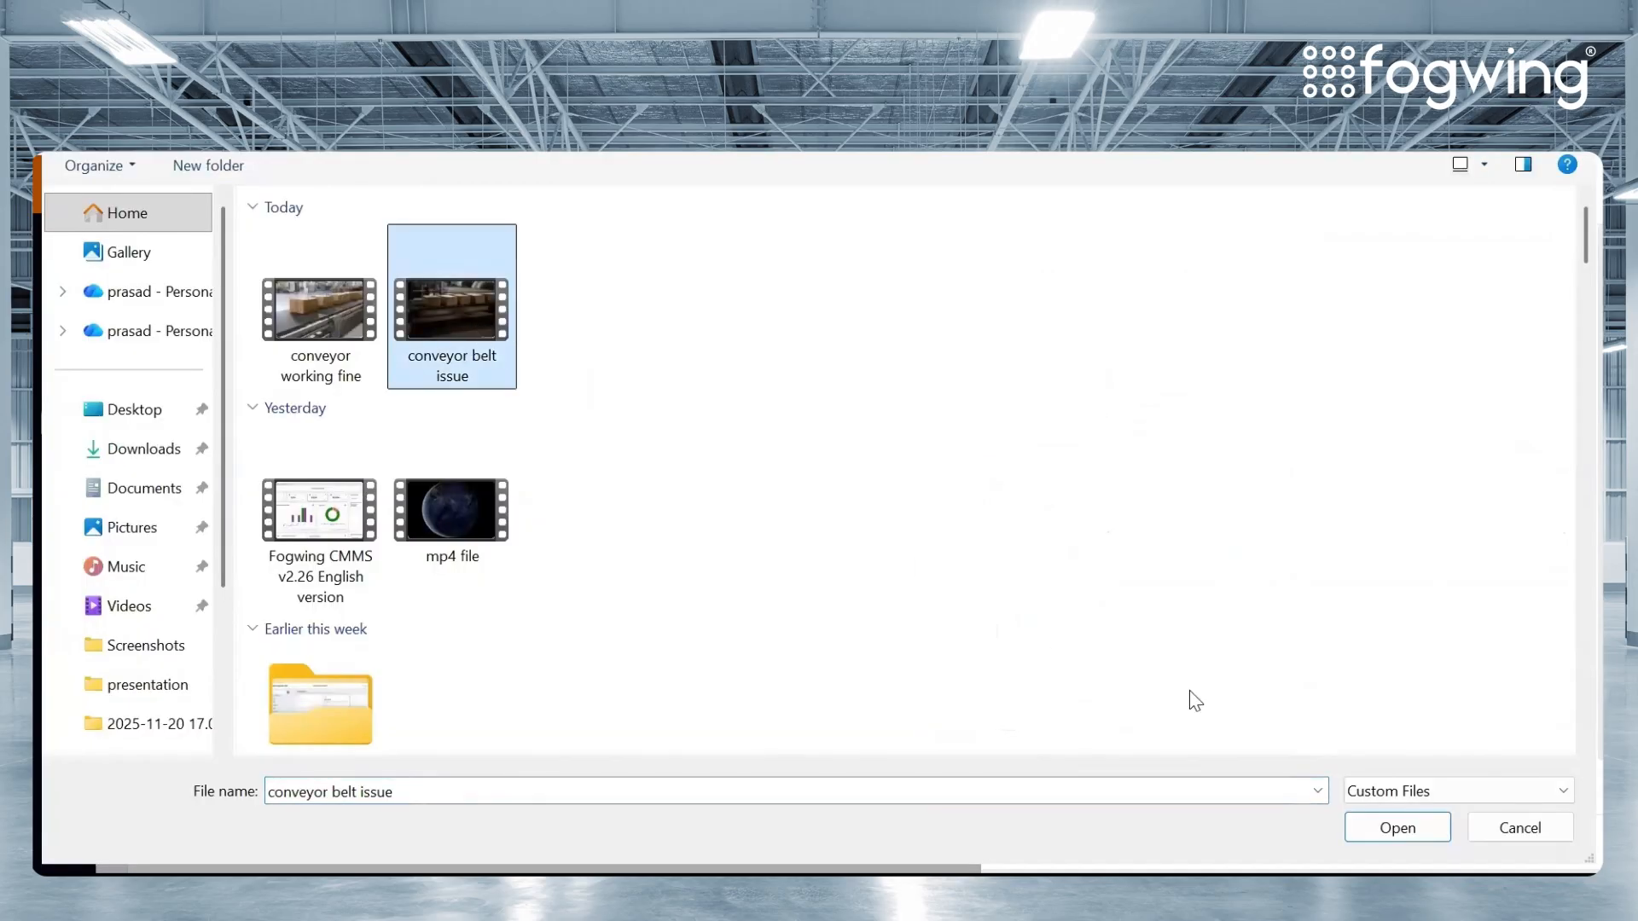
pyautogui.click(1362, 823)
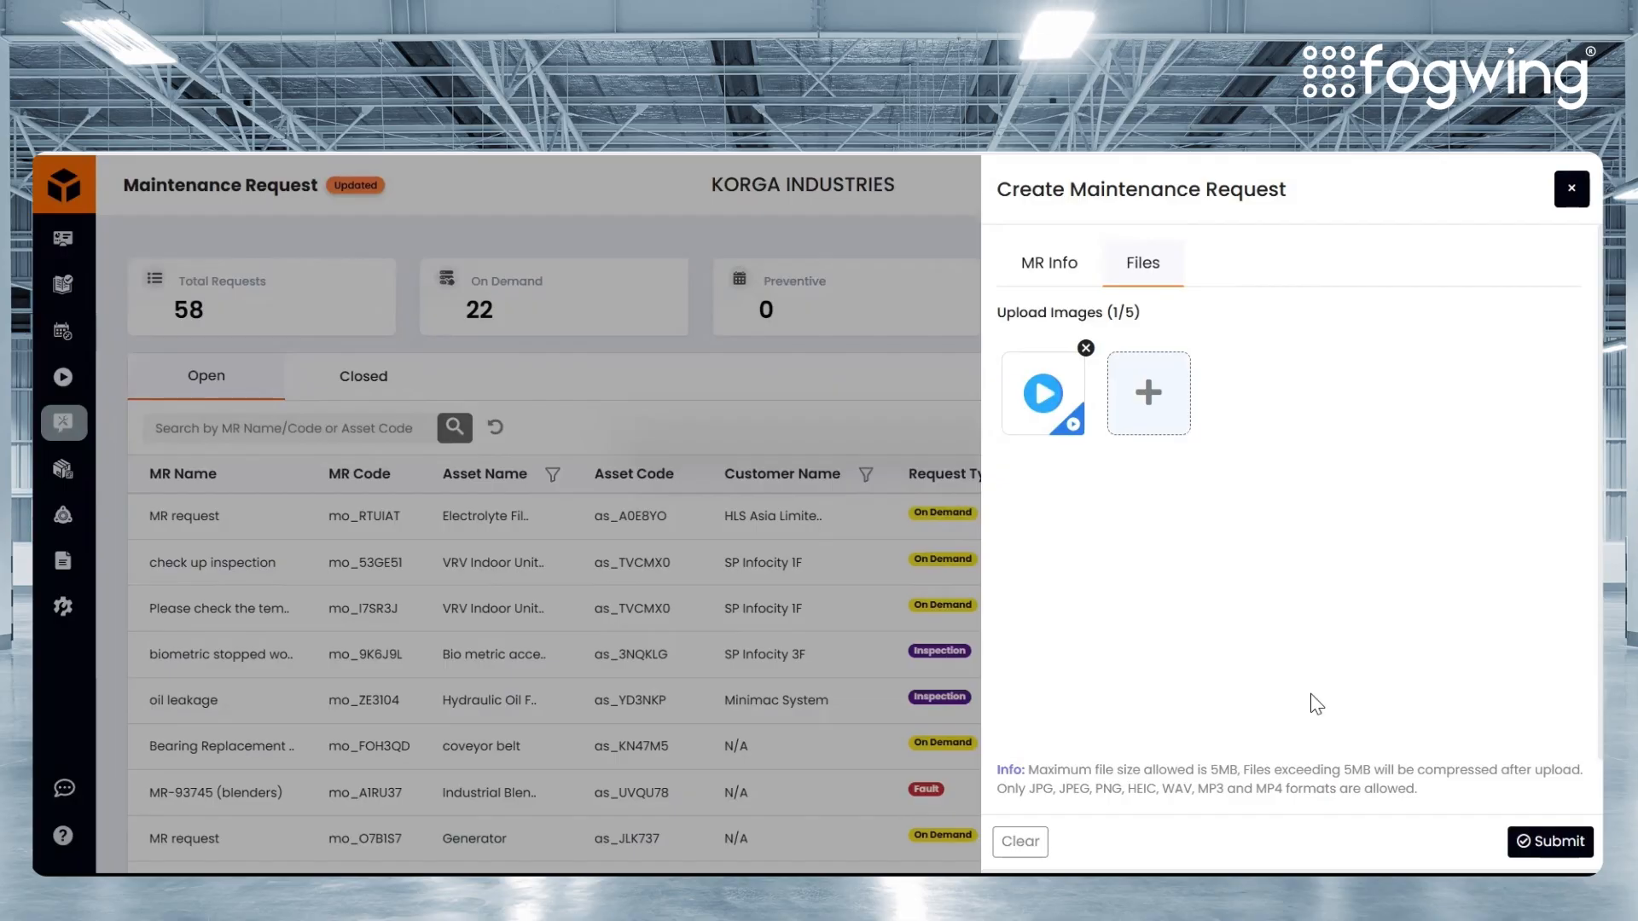
pyautogui.click(1515, 831)
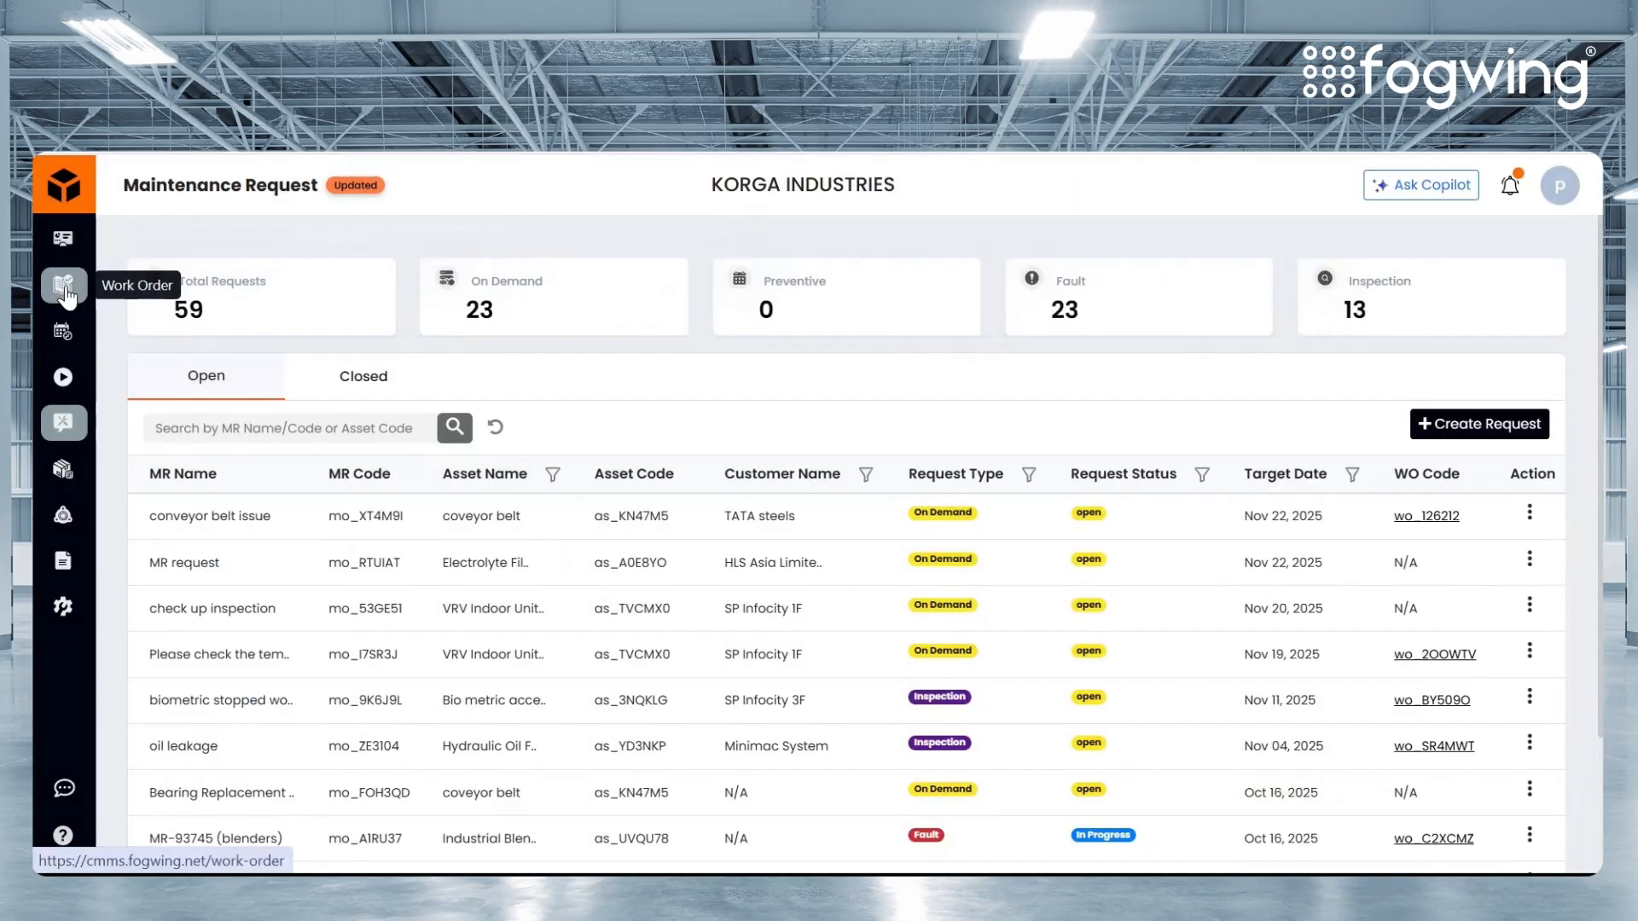
# - Open the "conveyor belt issue" work order for execution from the work orders yet to complete
pyautogui.click(62, 285)
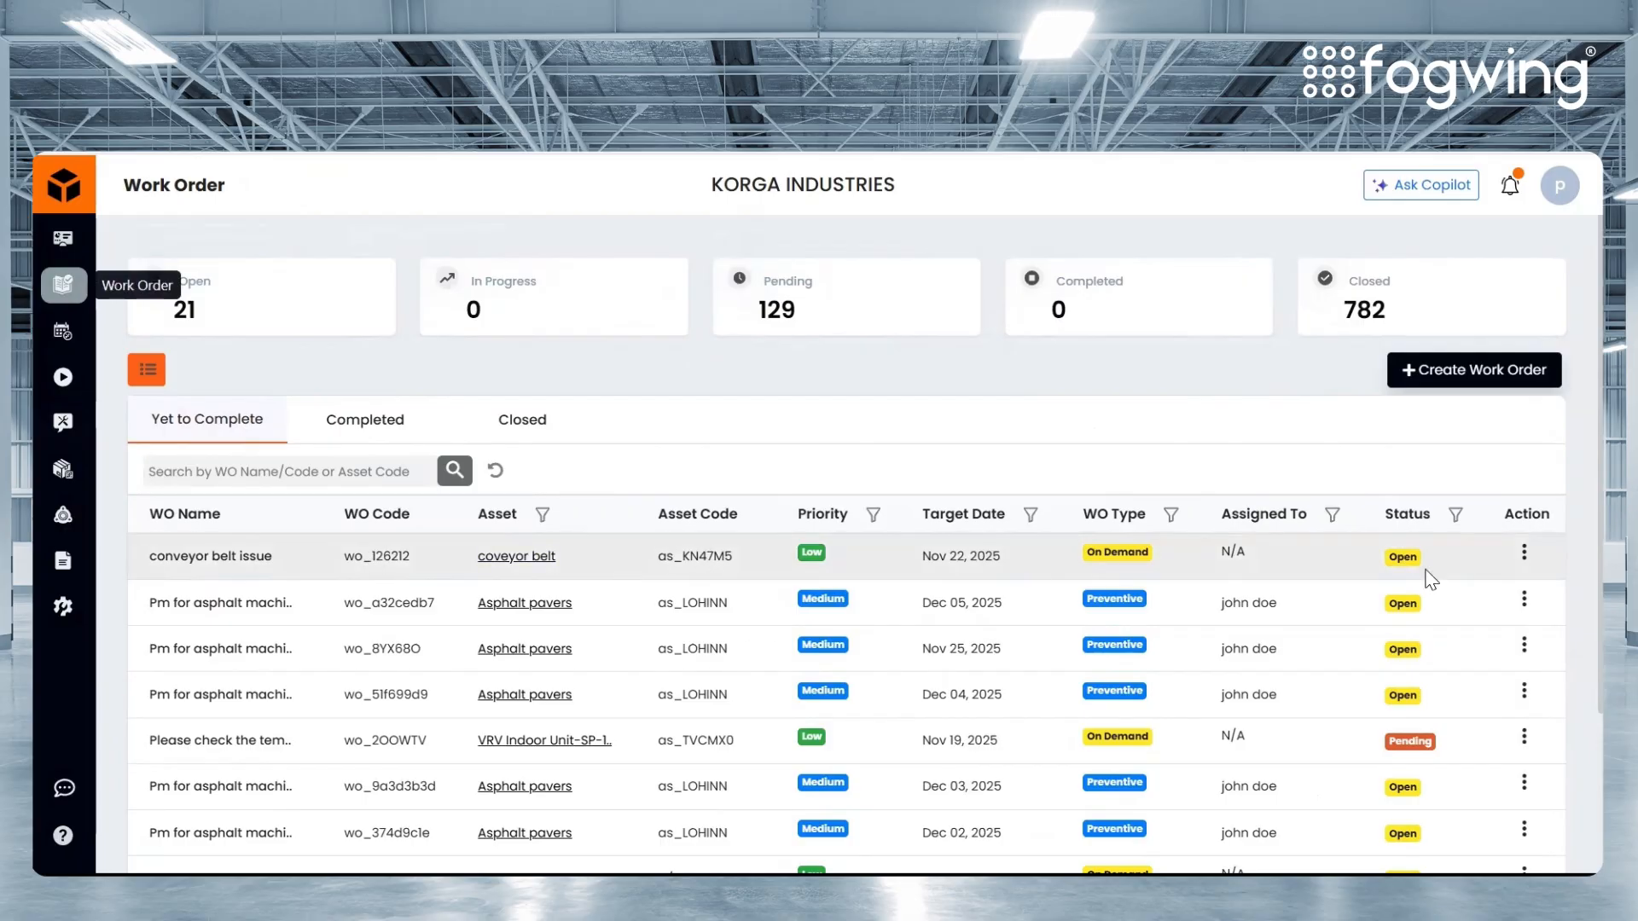
pyautogui.click(1524, 553)
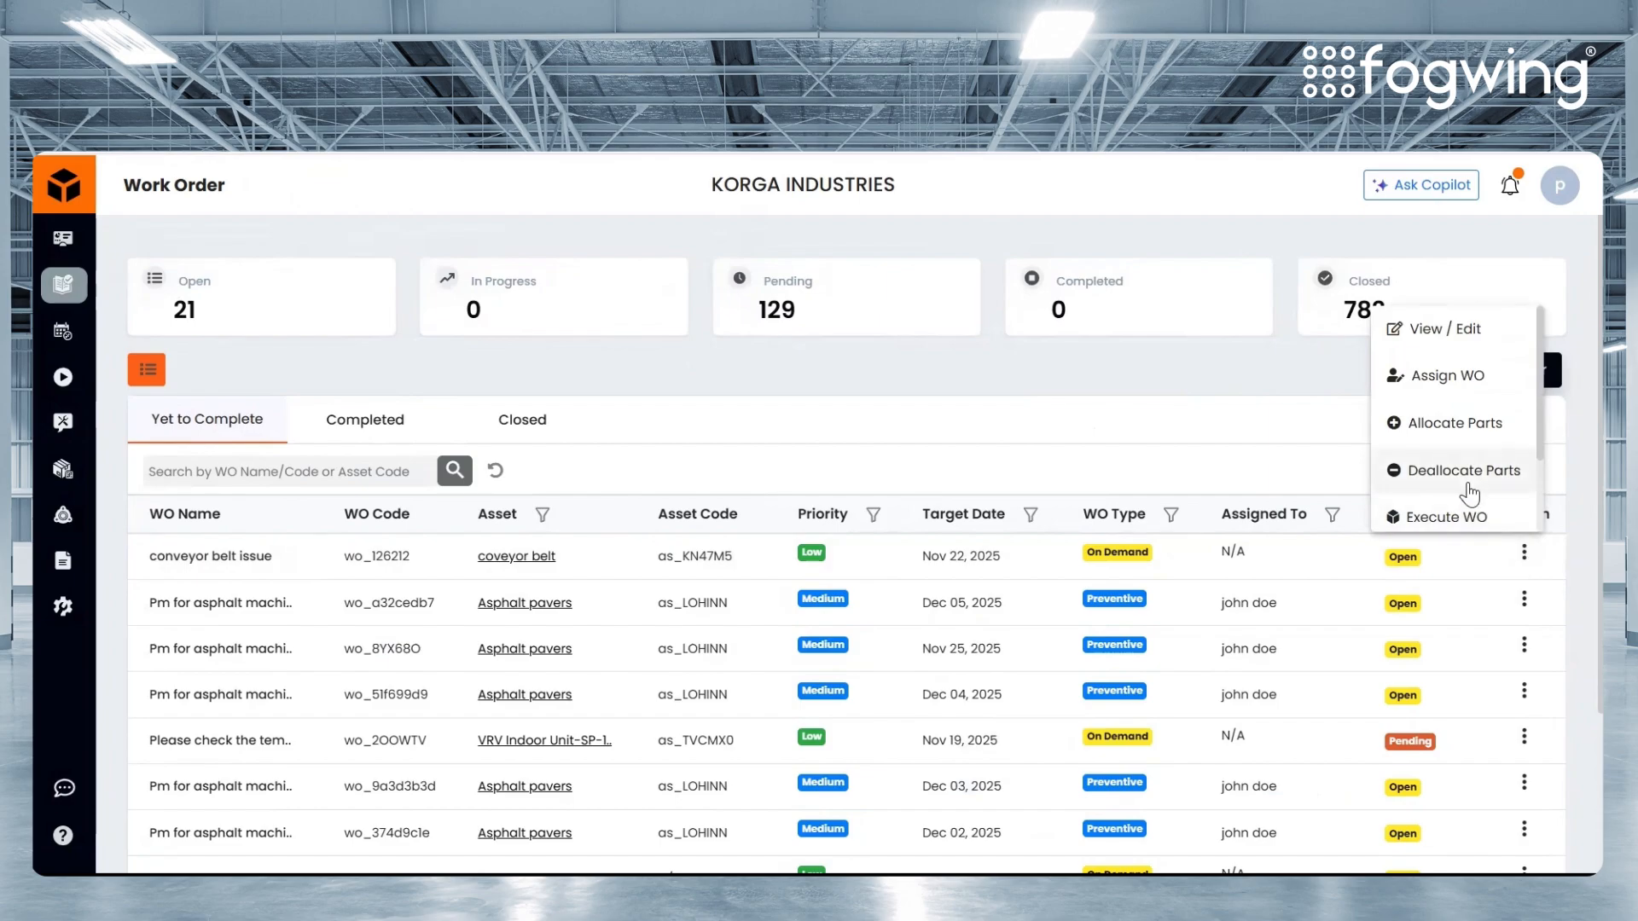
pyautogui.scroll(-2, 1468, 493)
pyautogui.click(1471, 416)
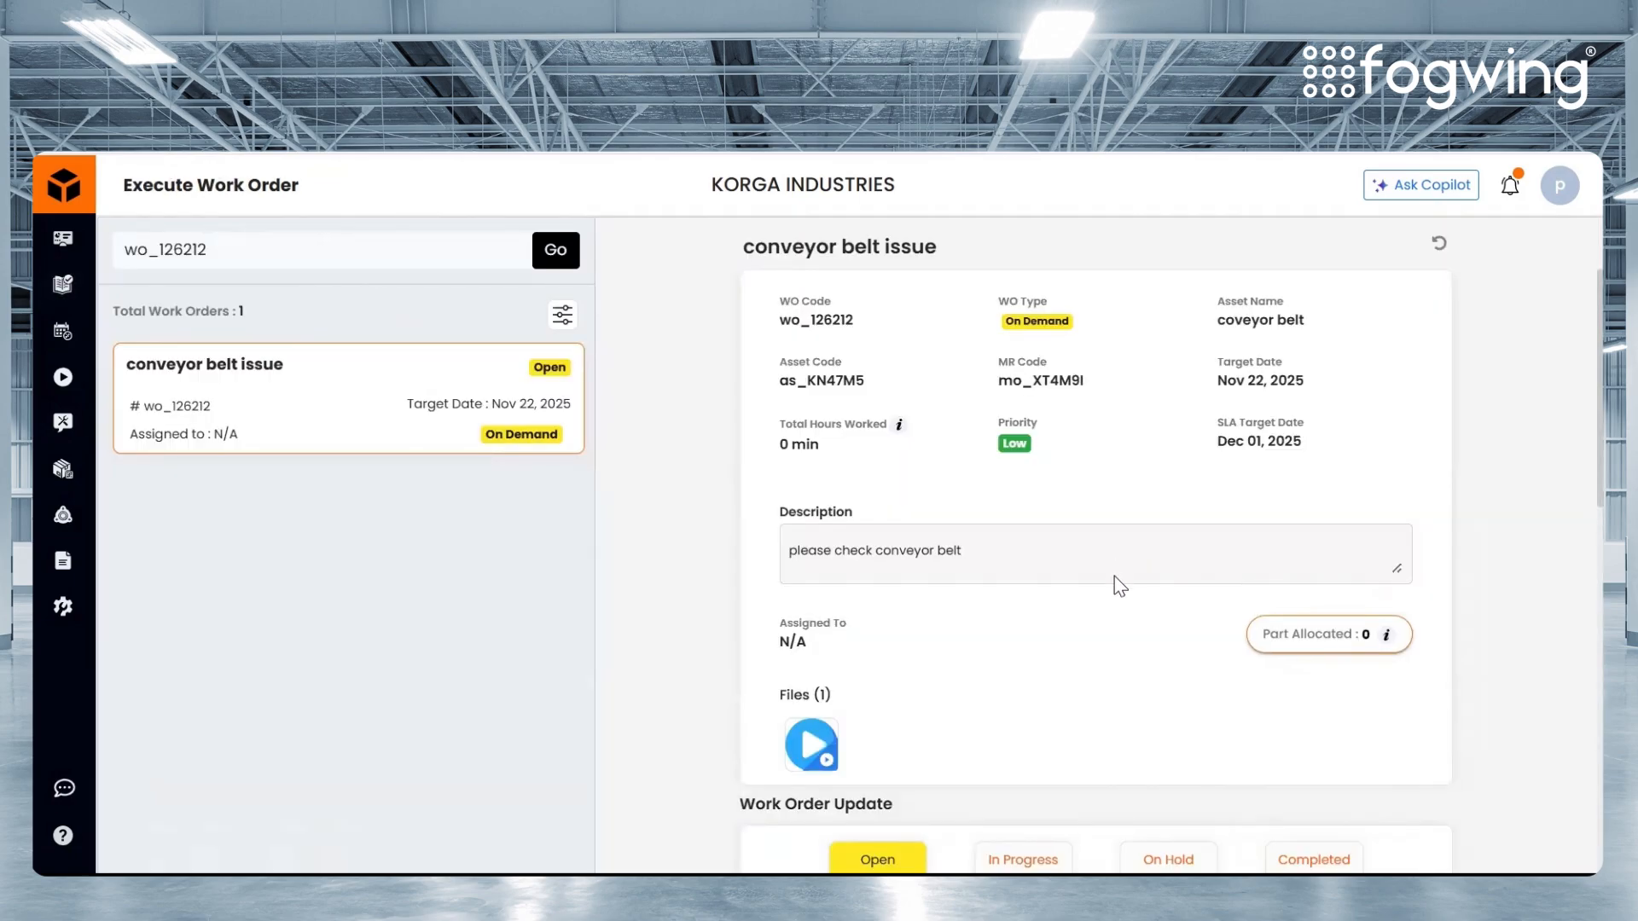
# - Preview the video attached to the conveyor belt issue work order, and close the preview
pyautogui.scroll(-3, 1114, 576)
pyautogui.click(809, 494)
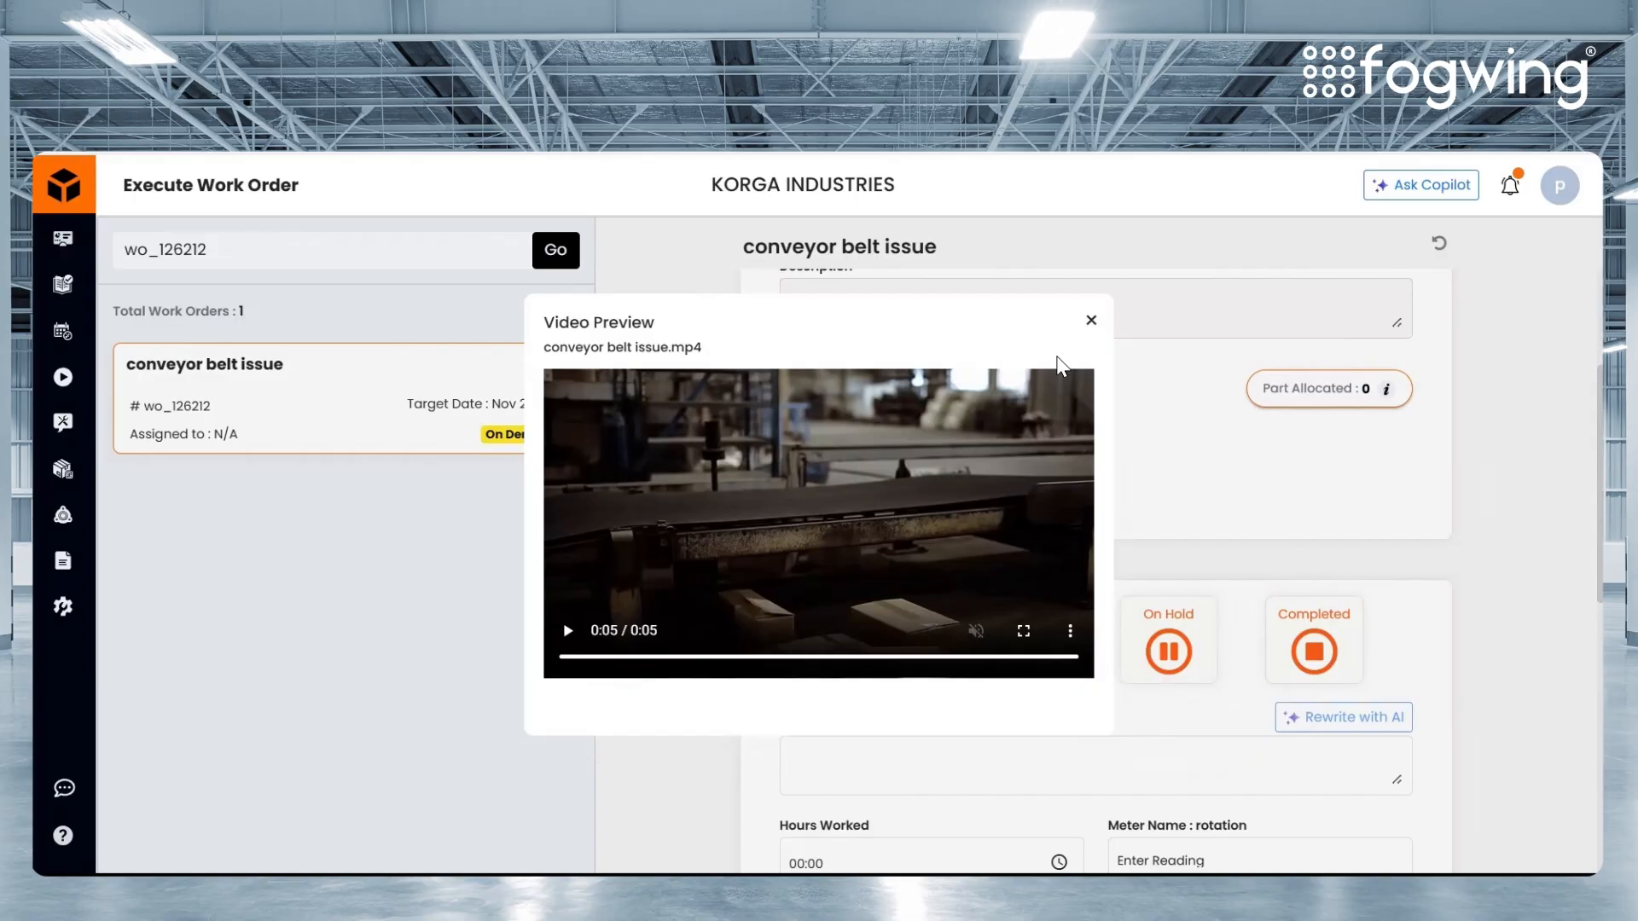
pyautogui.click(1091, 320)
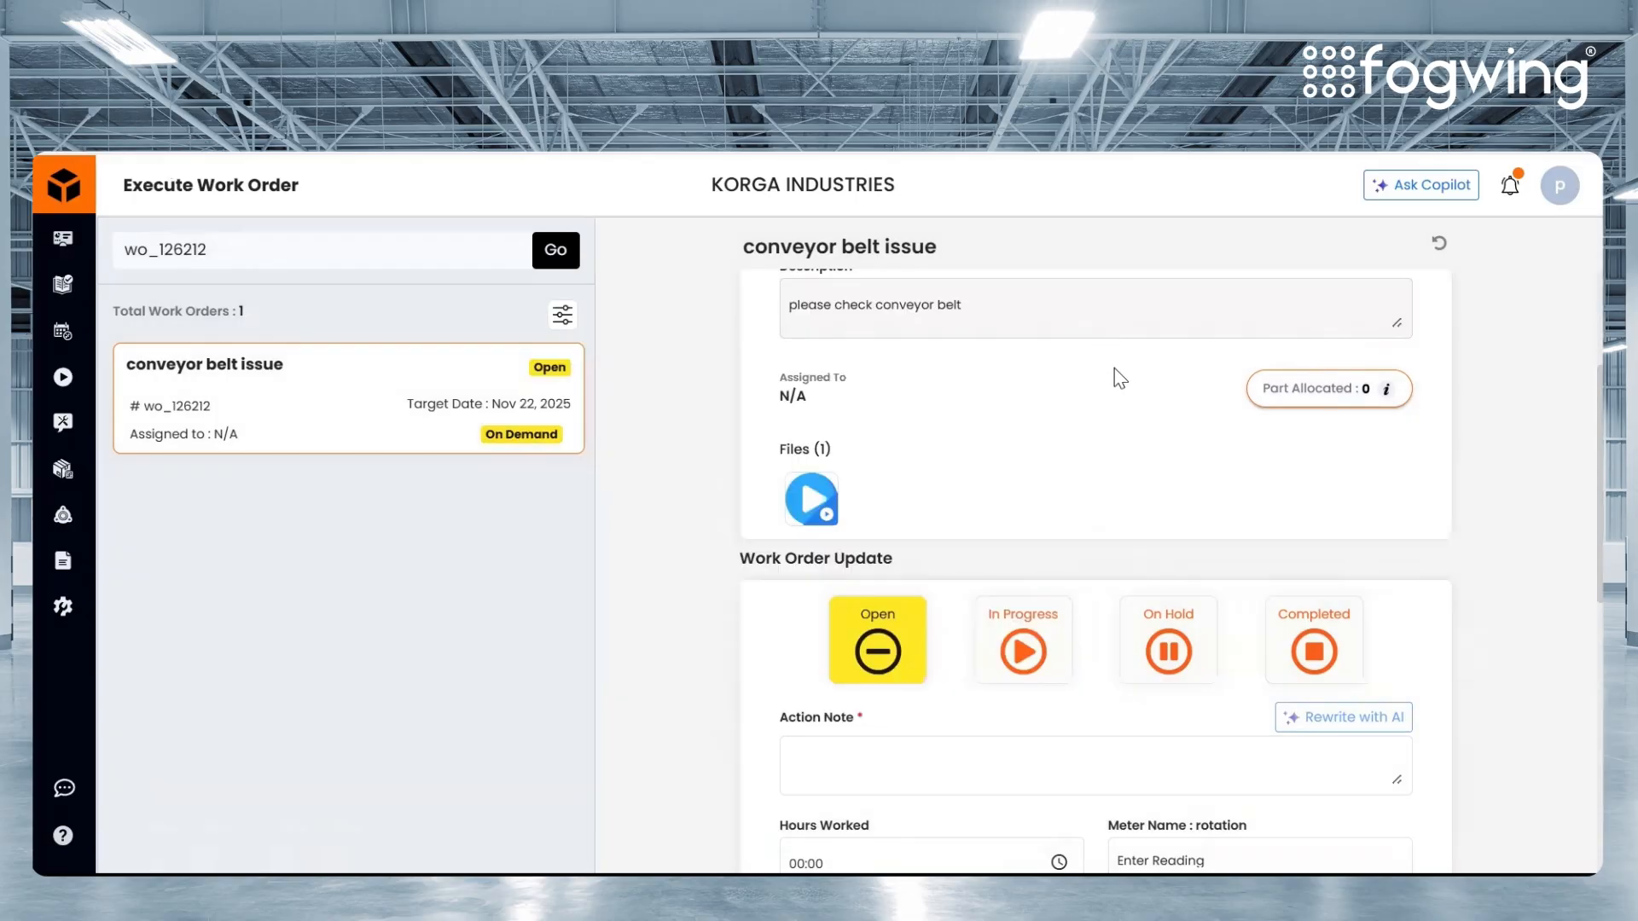
# - Allocate the part Bearings to the conveyor belt issue work order with a reserve quantity of 2
pyautogui.scroll(3, 1109, 503)
pyautogui.click(1310, 635)
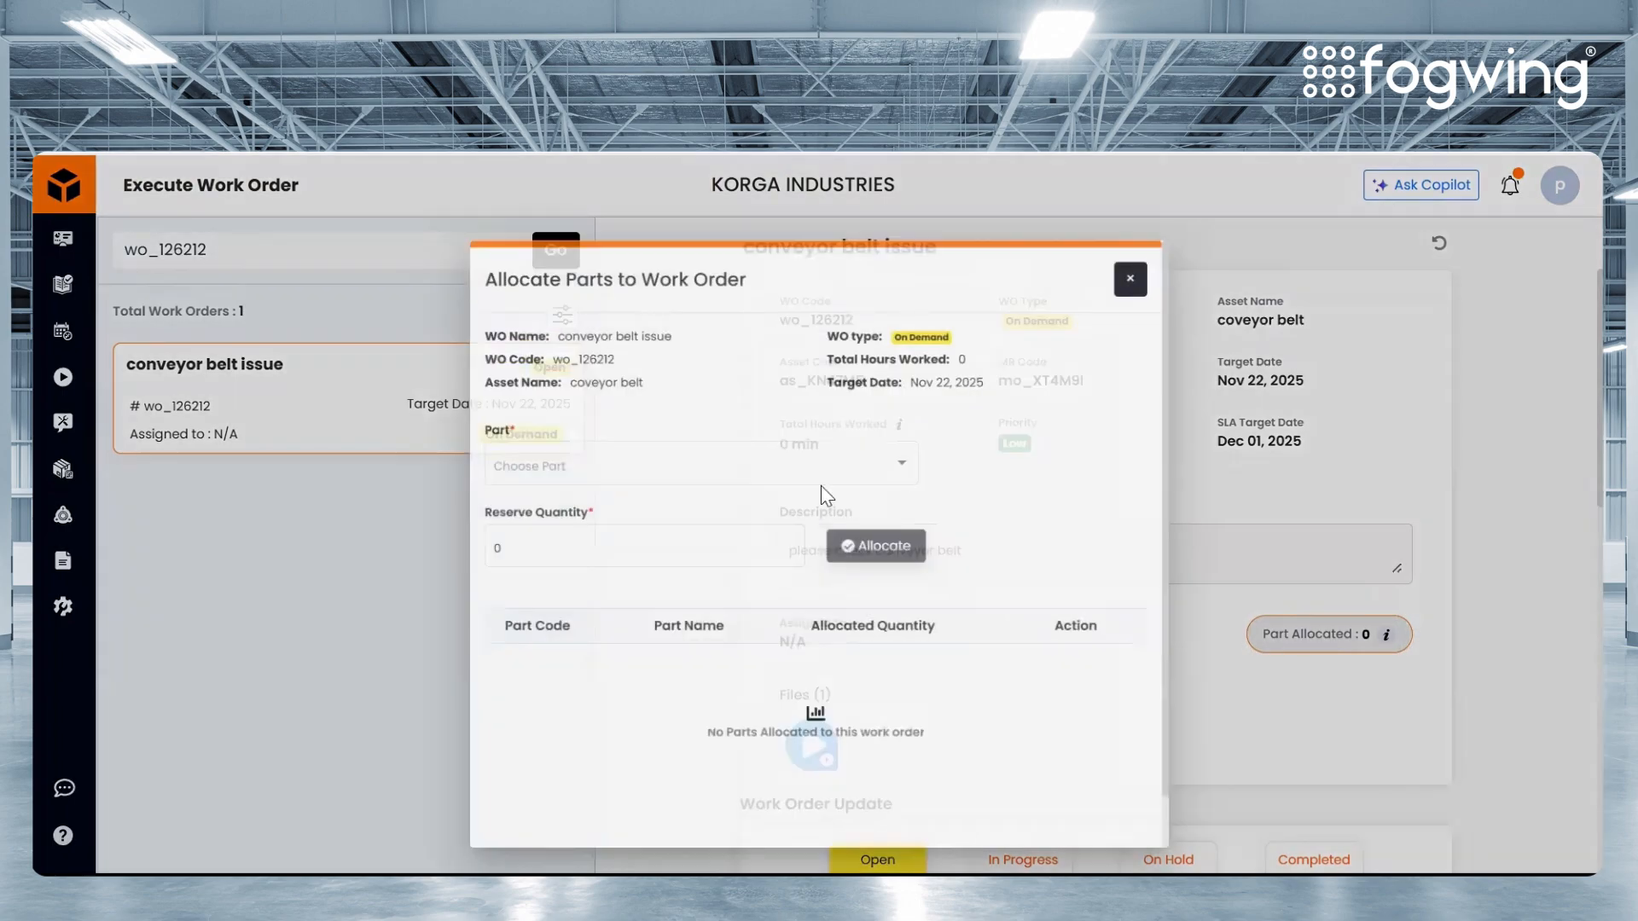
pyautogui.click(669, 460)
pyautogui.write('bearing')
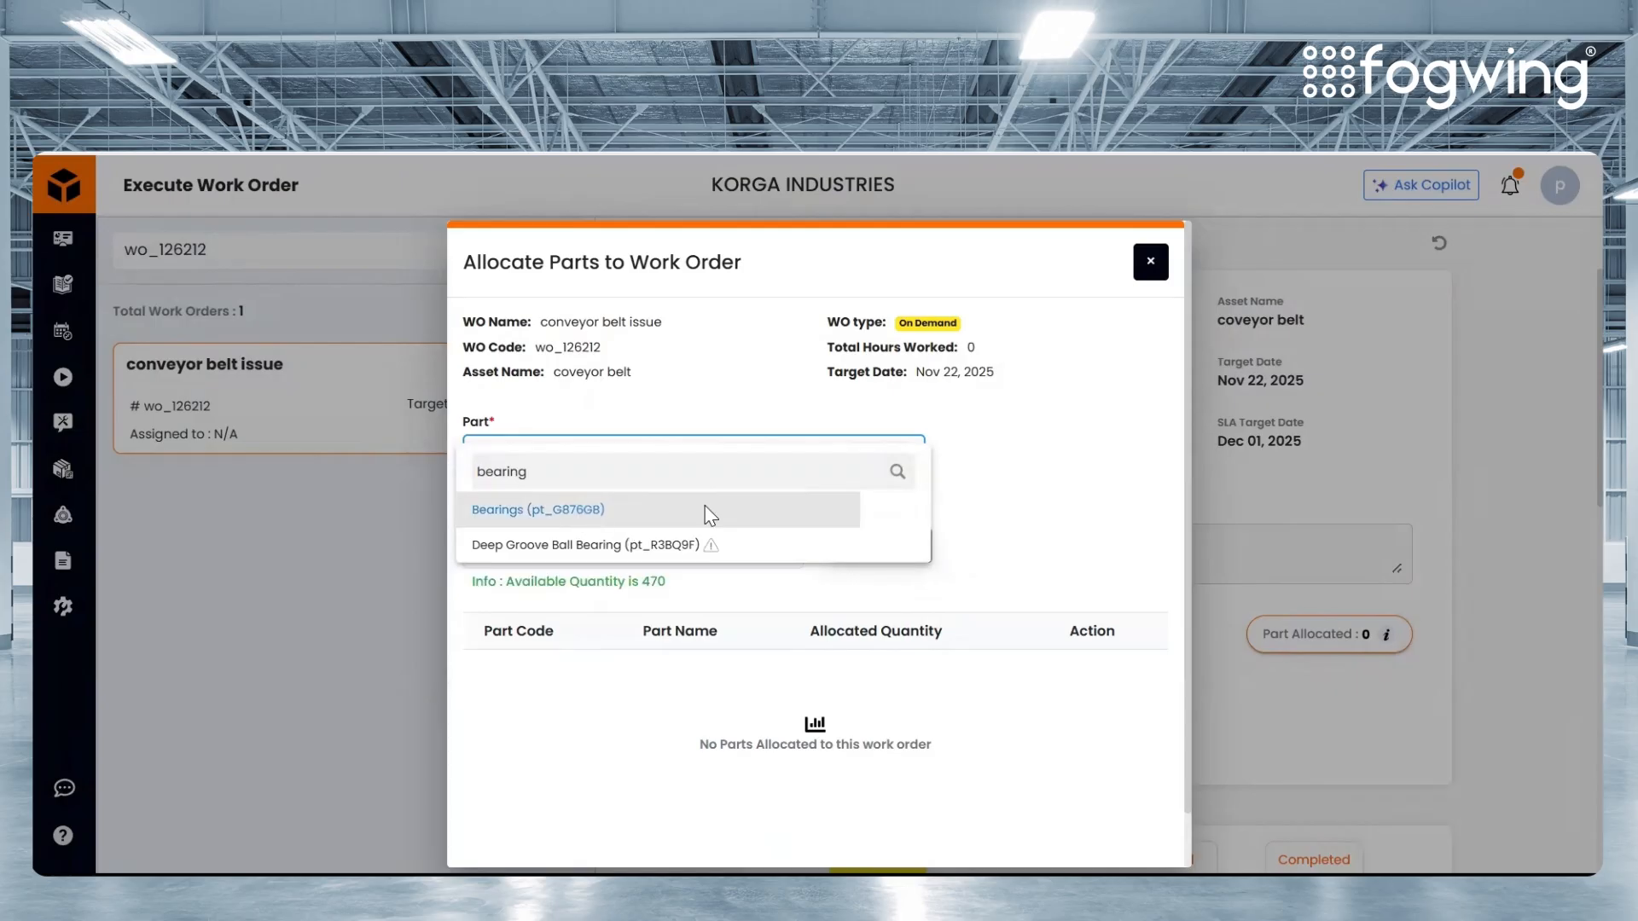
pyautogui.click(713, 510)
pyautogui.doubleClick(550, 546)
pyautogui.write('2')
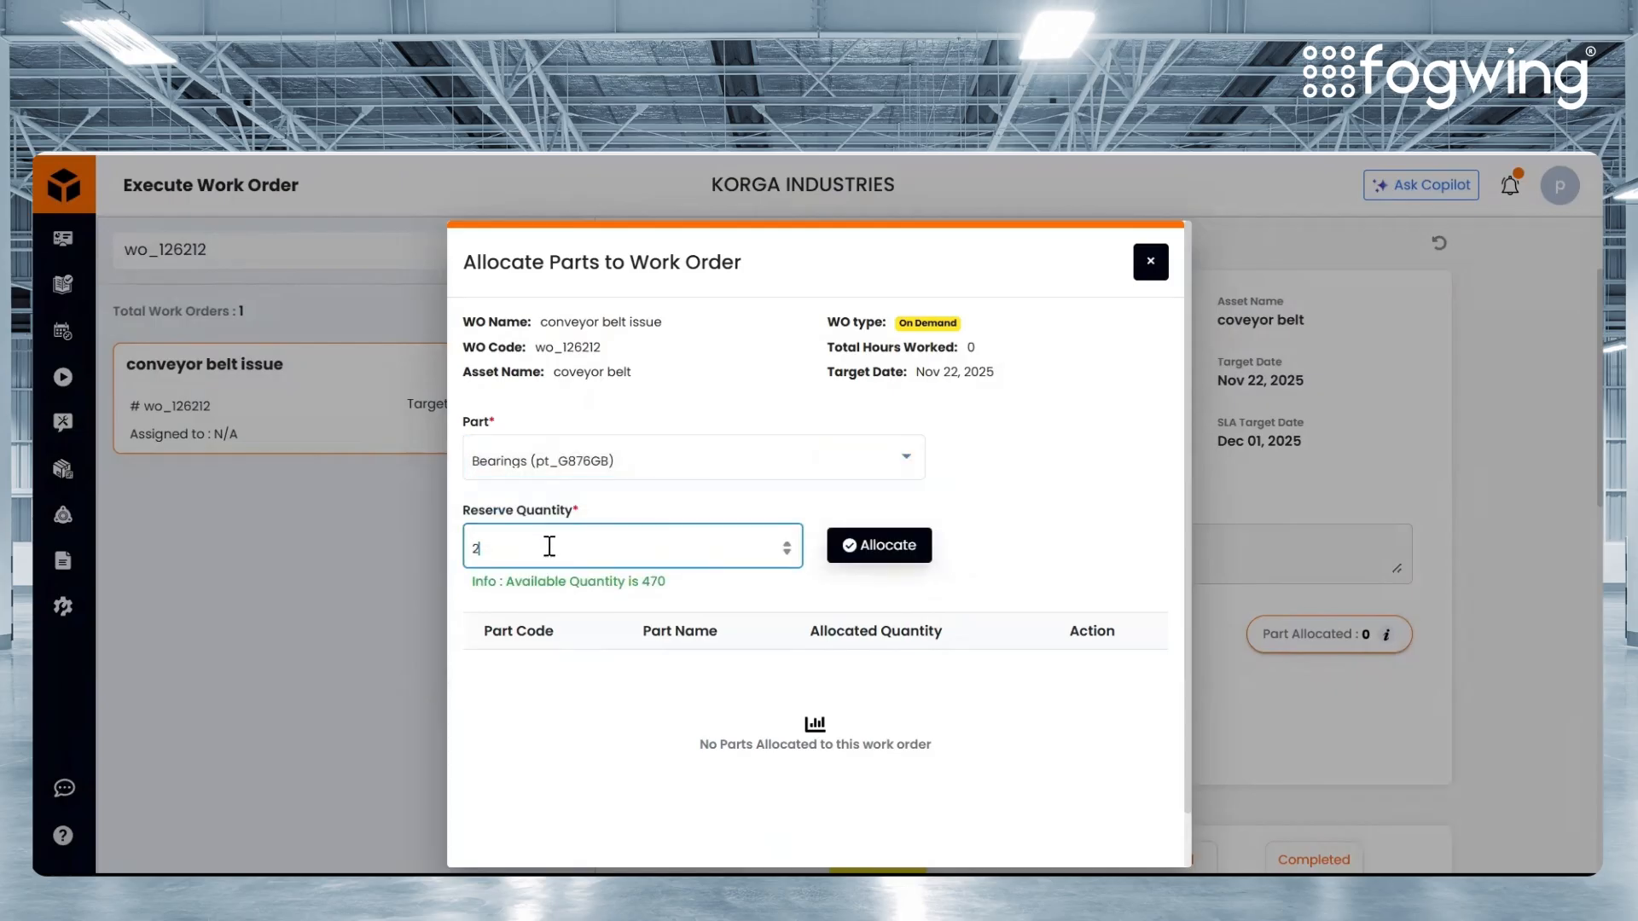
pyautogui.click(879, 546)
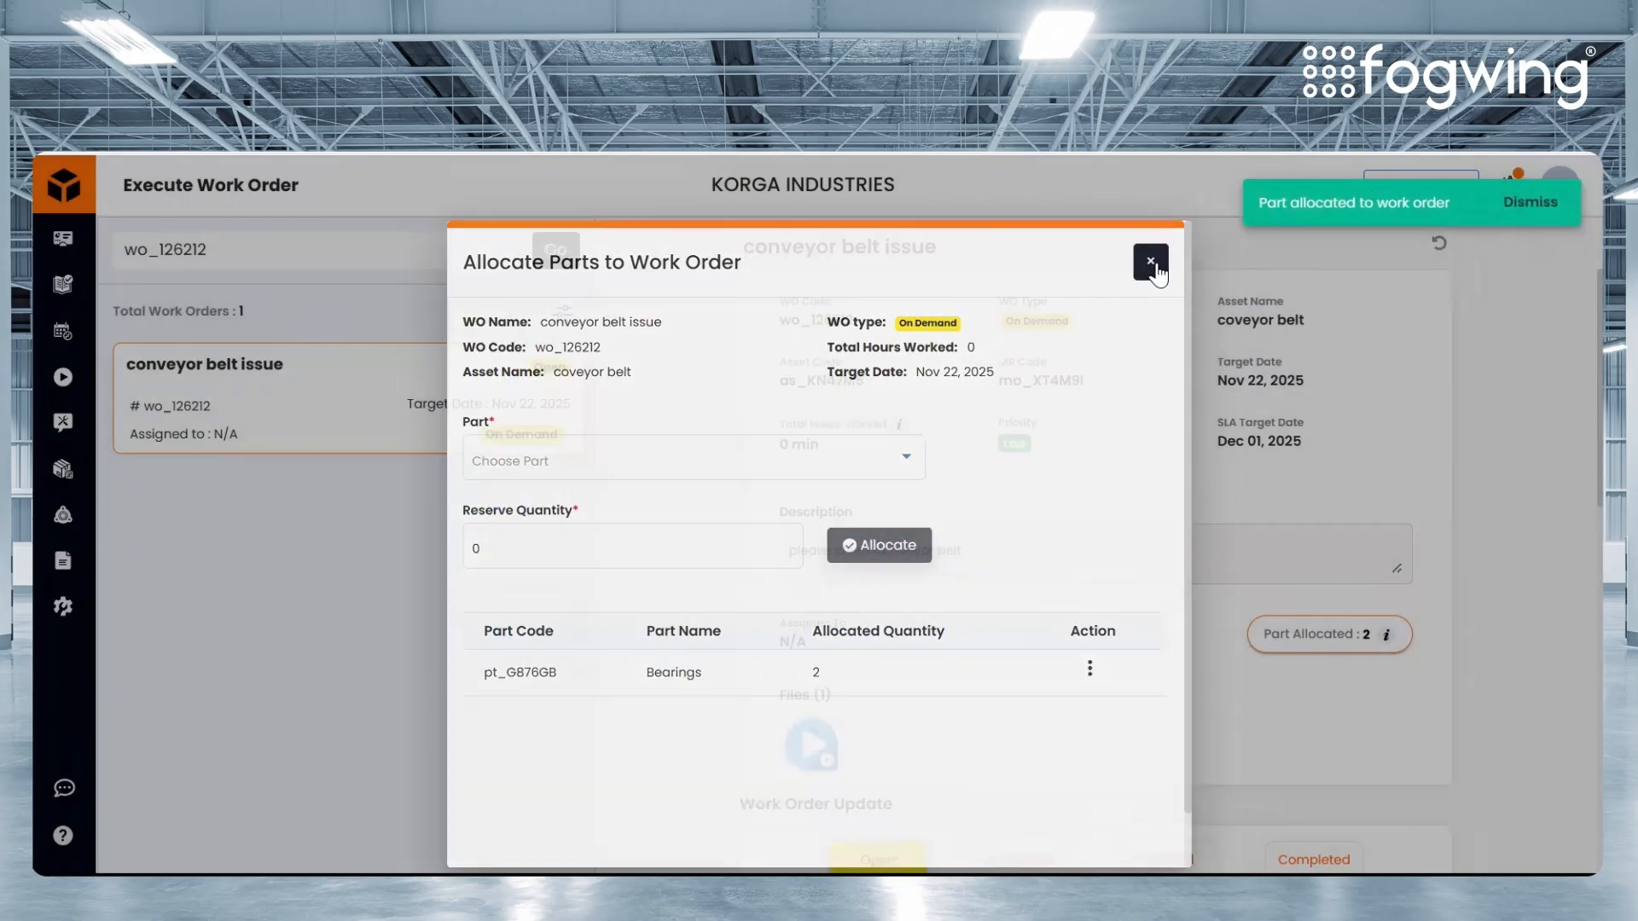
pyautogui.click(1152, 261)
# - Set the work order update status to Completed and enter the action note "replaced bearing"
pyautogui.scroll(-5, 1028, 452)
pyautogui.click(1318, 408)
pyautogui.click(898, 529)
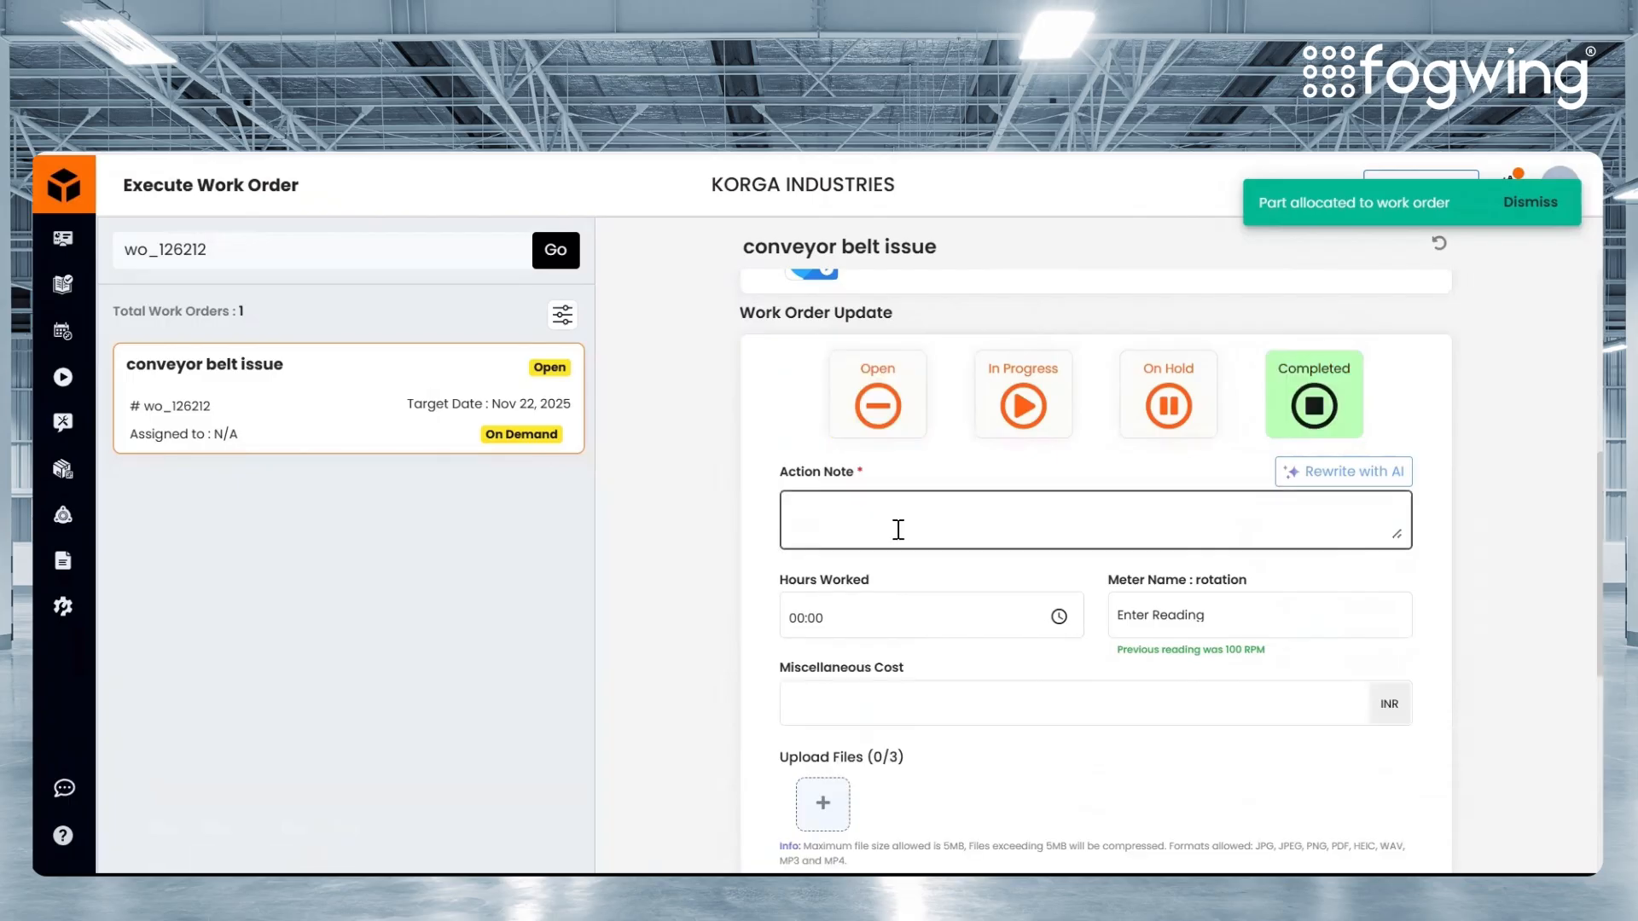
pyautogui.write('repl')
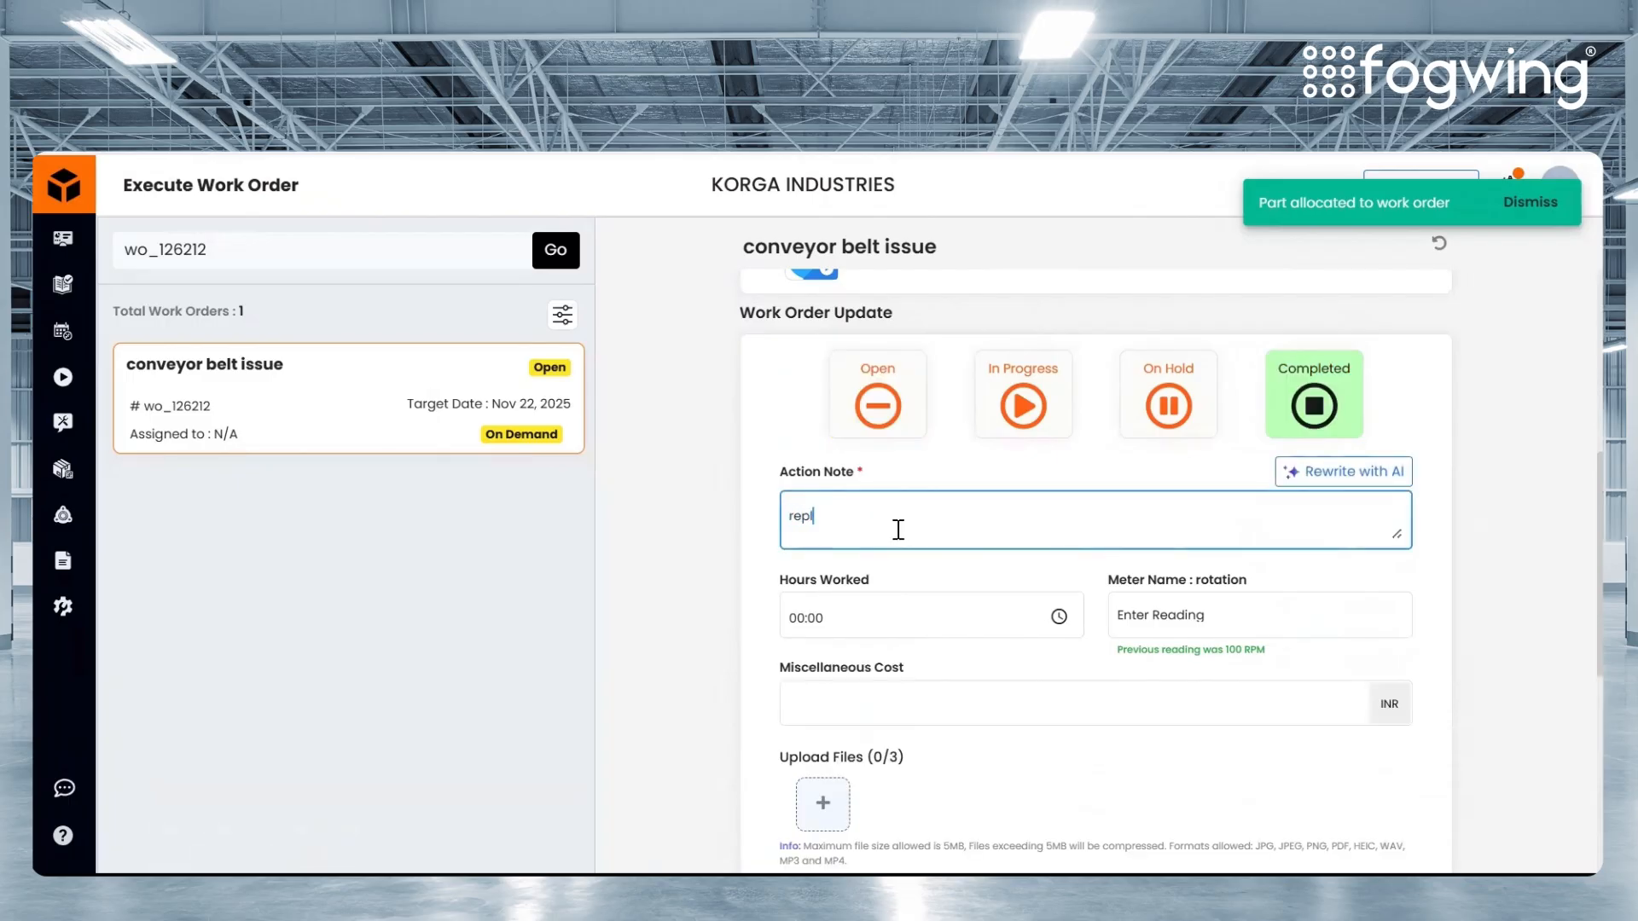
pyautogui.write('aced bearing')
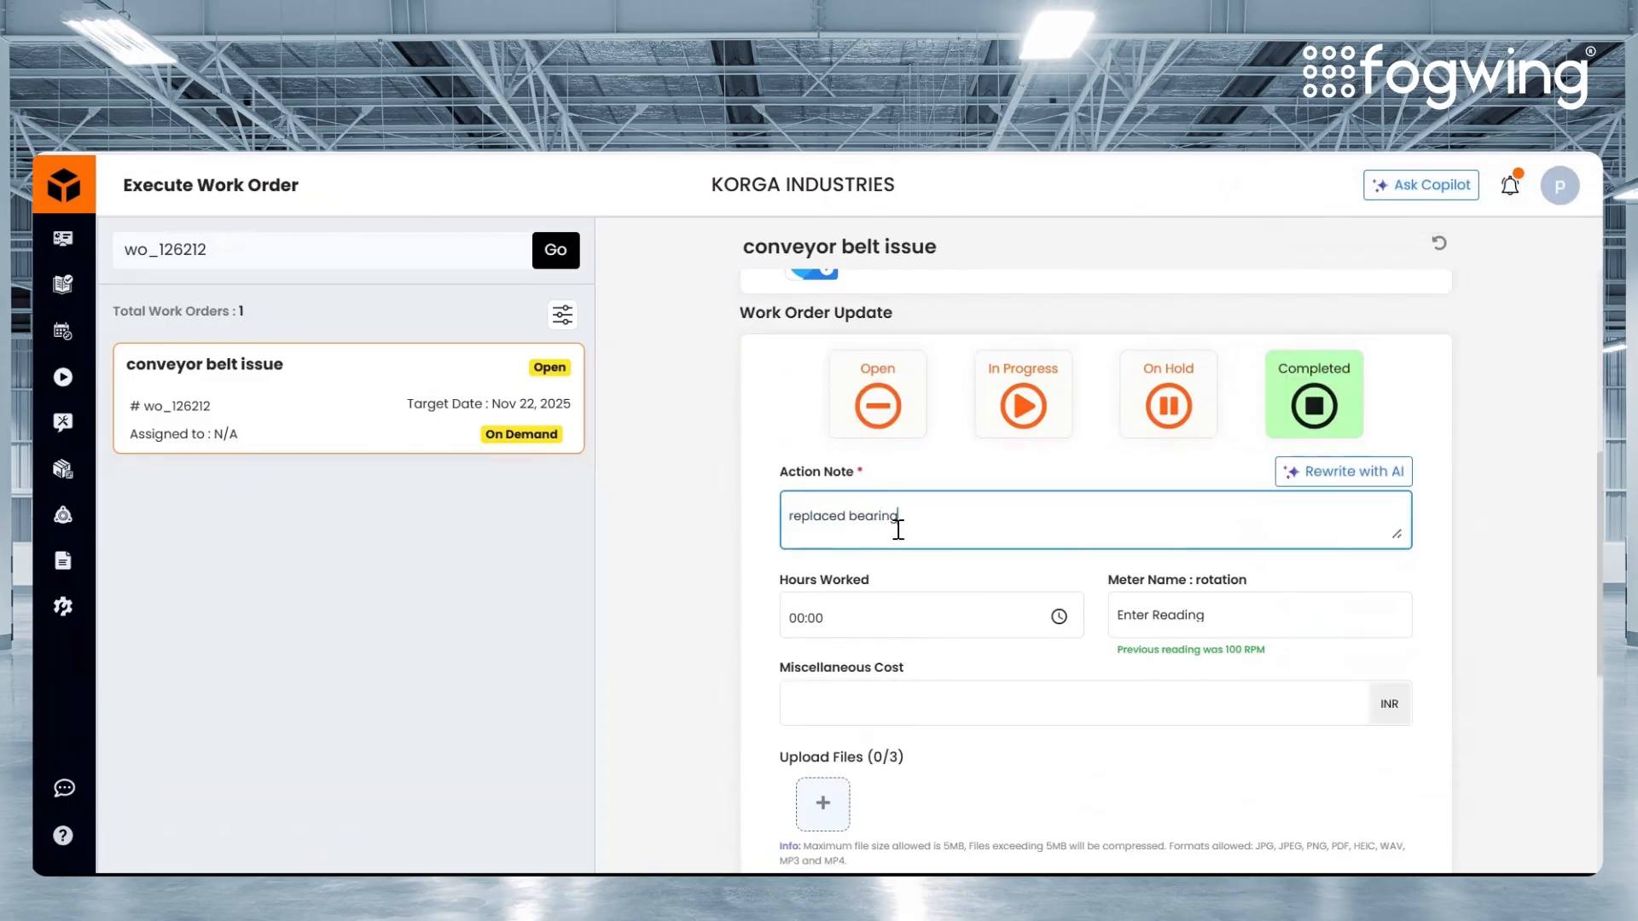
# - Attach the video "conveyor working fine" to the work order update and submit it
pyautogui.click(922, 613)
pyautogui.scroll(-4, 936, 640)
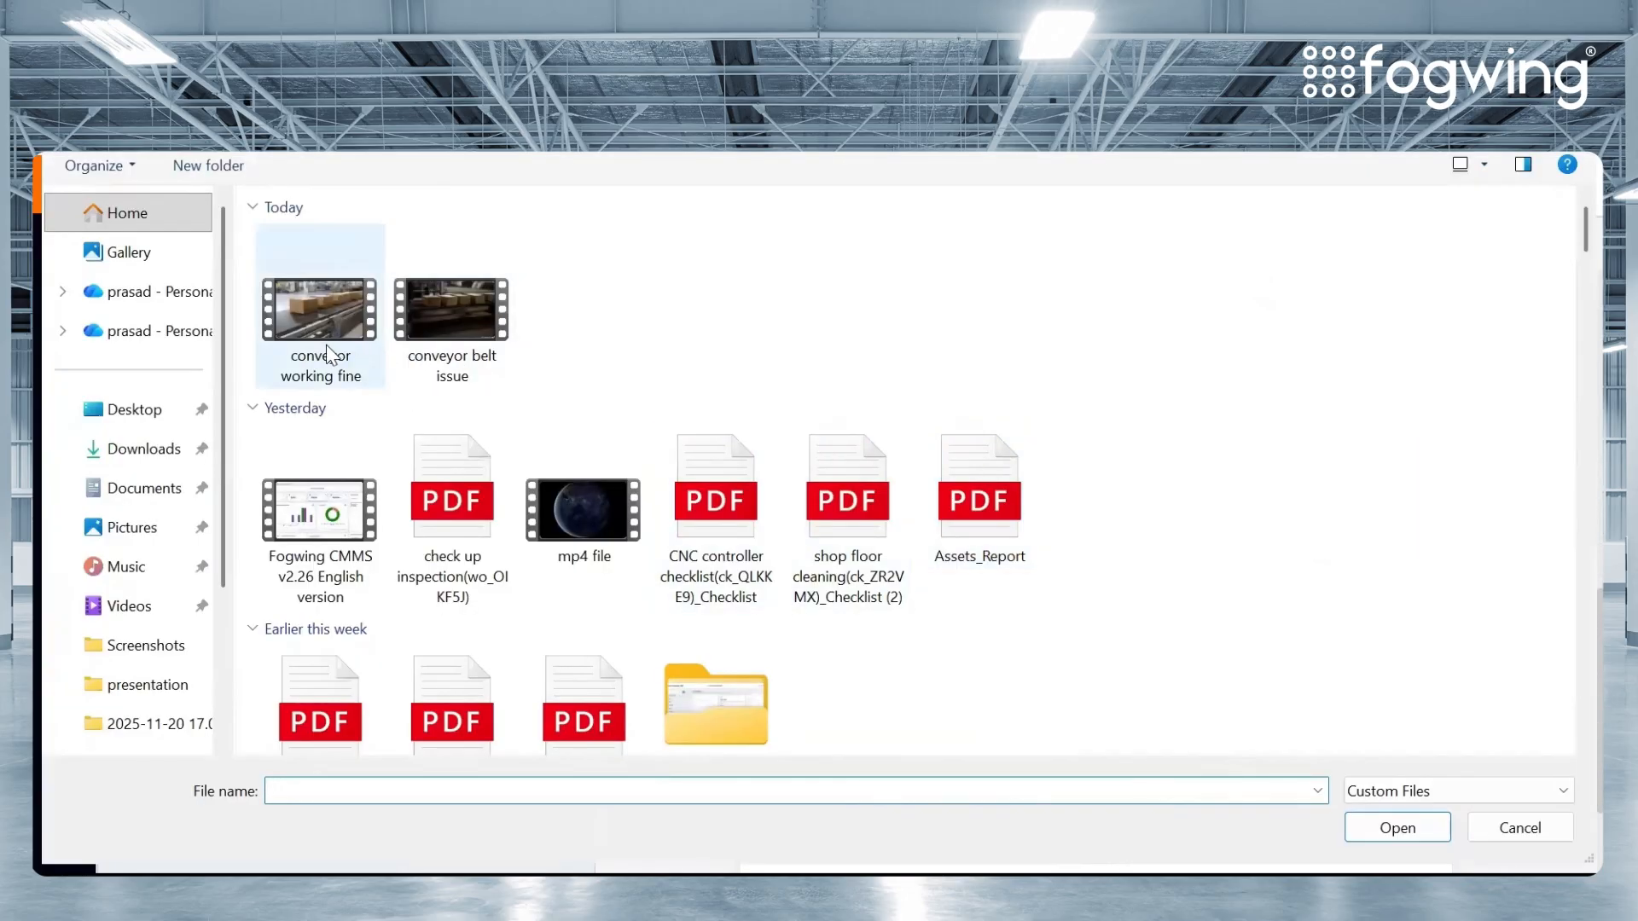
pyautogui.click(337, 354)
pyautogui.click(1403, 821)
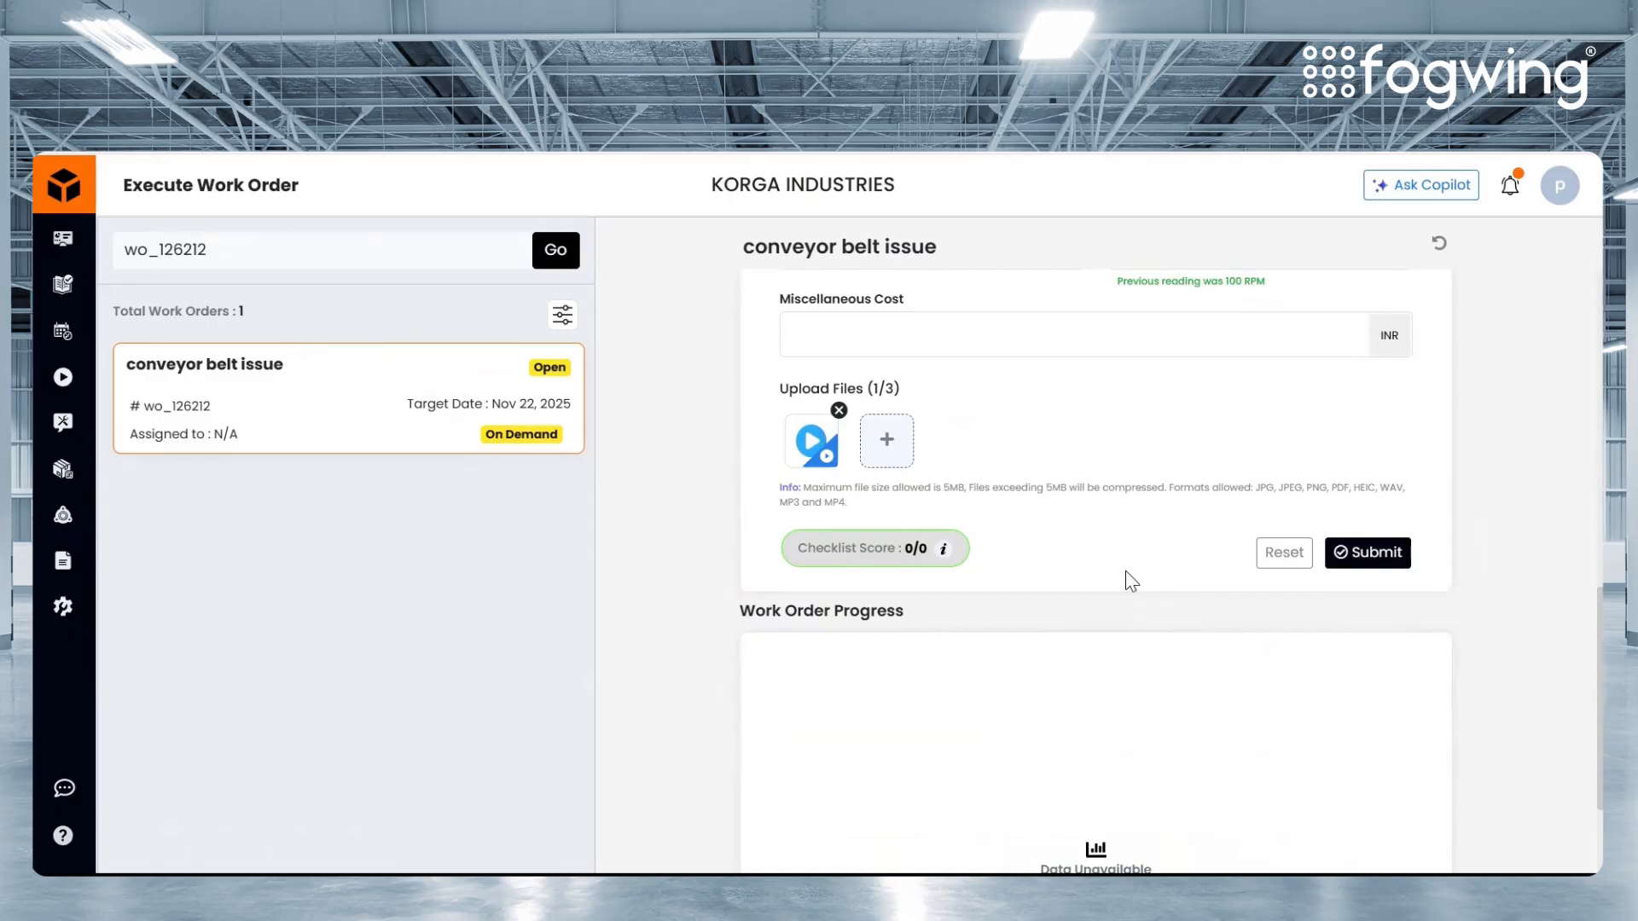
pyautogui.scroll(2, 1130, 555)
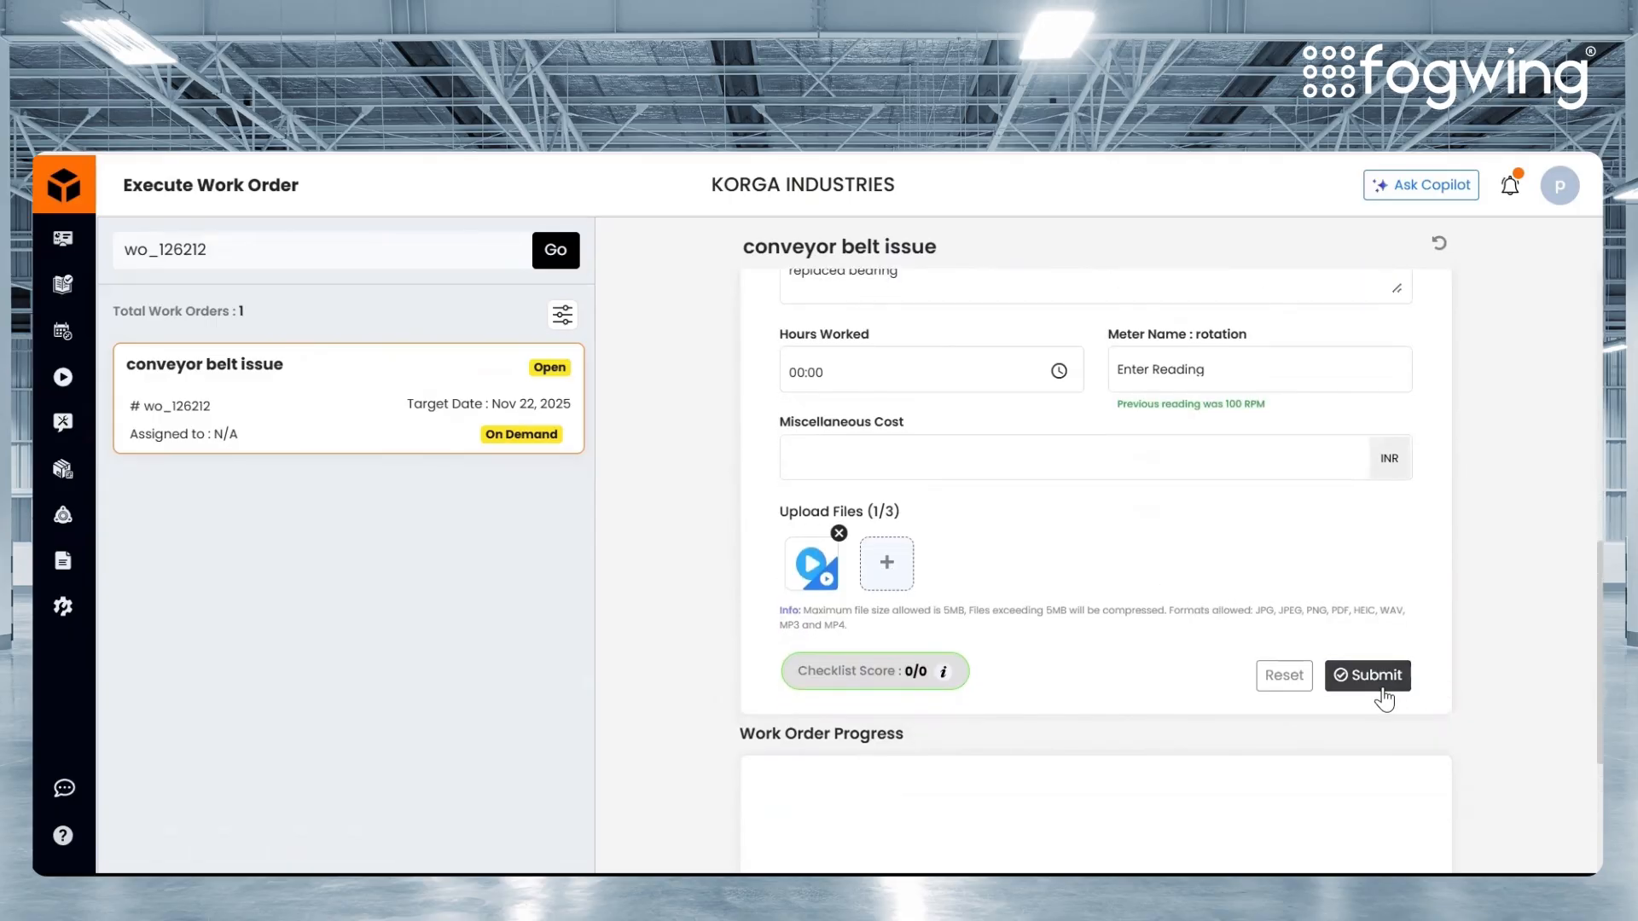
pyautogui.click(1383, 699)
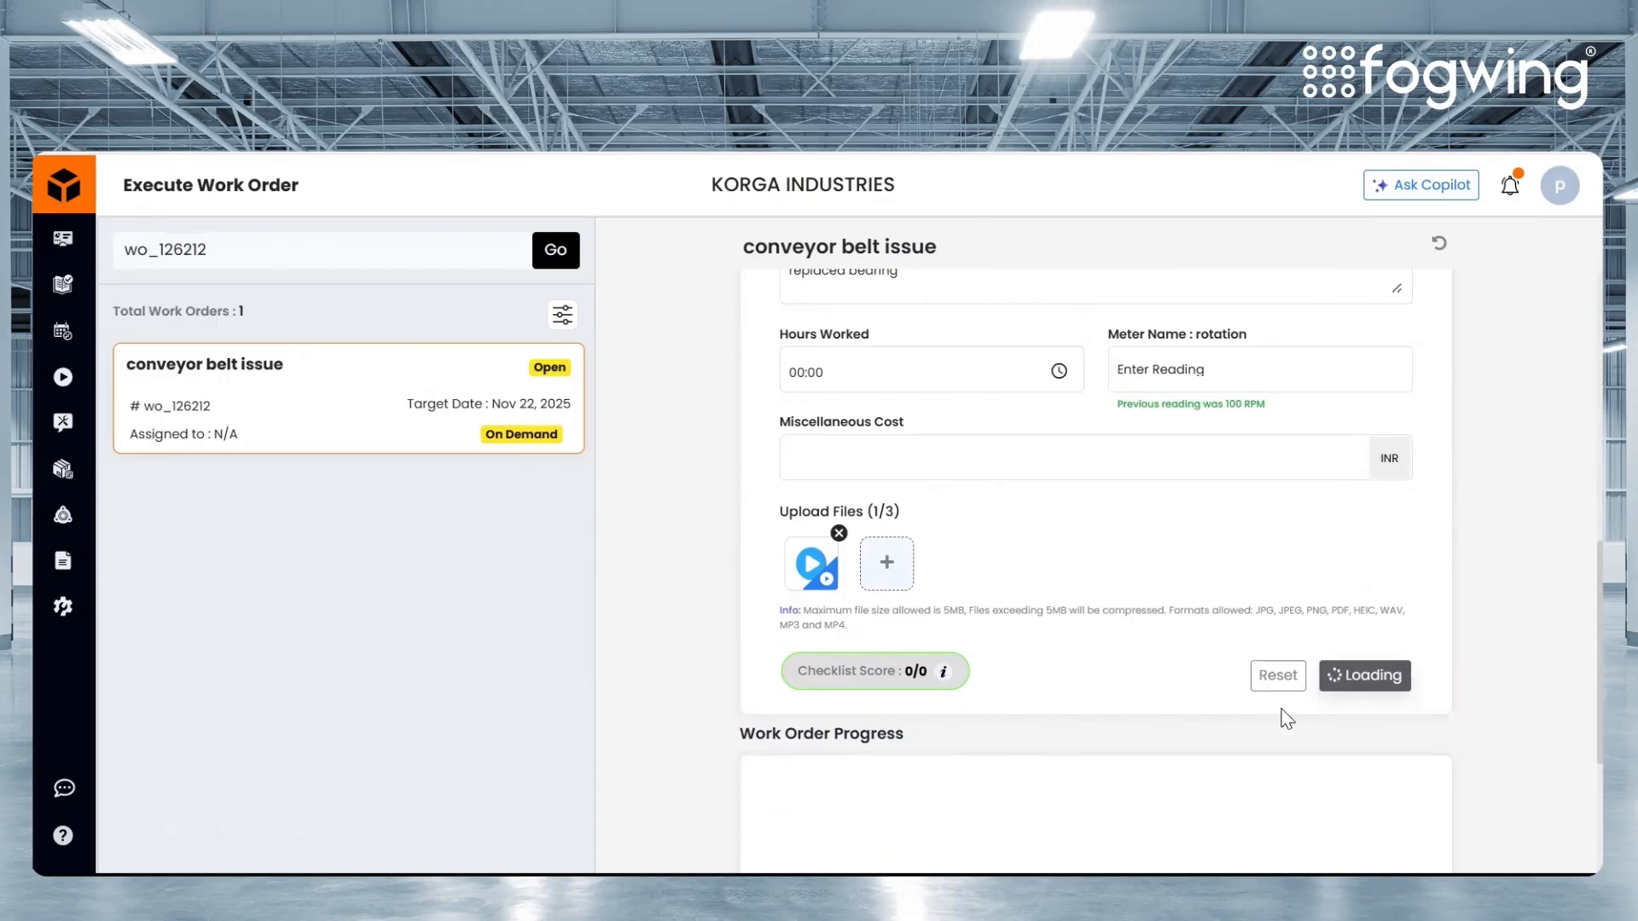
pyautogui.scroll(-2, 1271, 730)
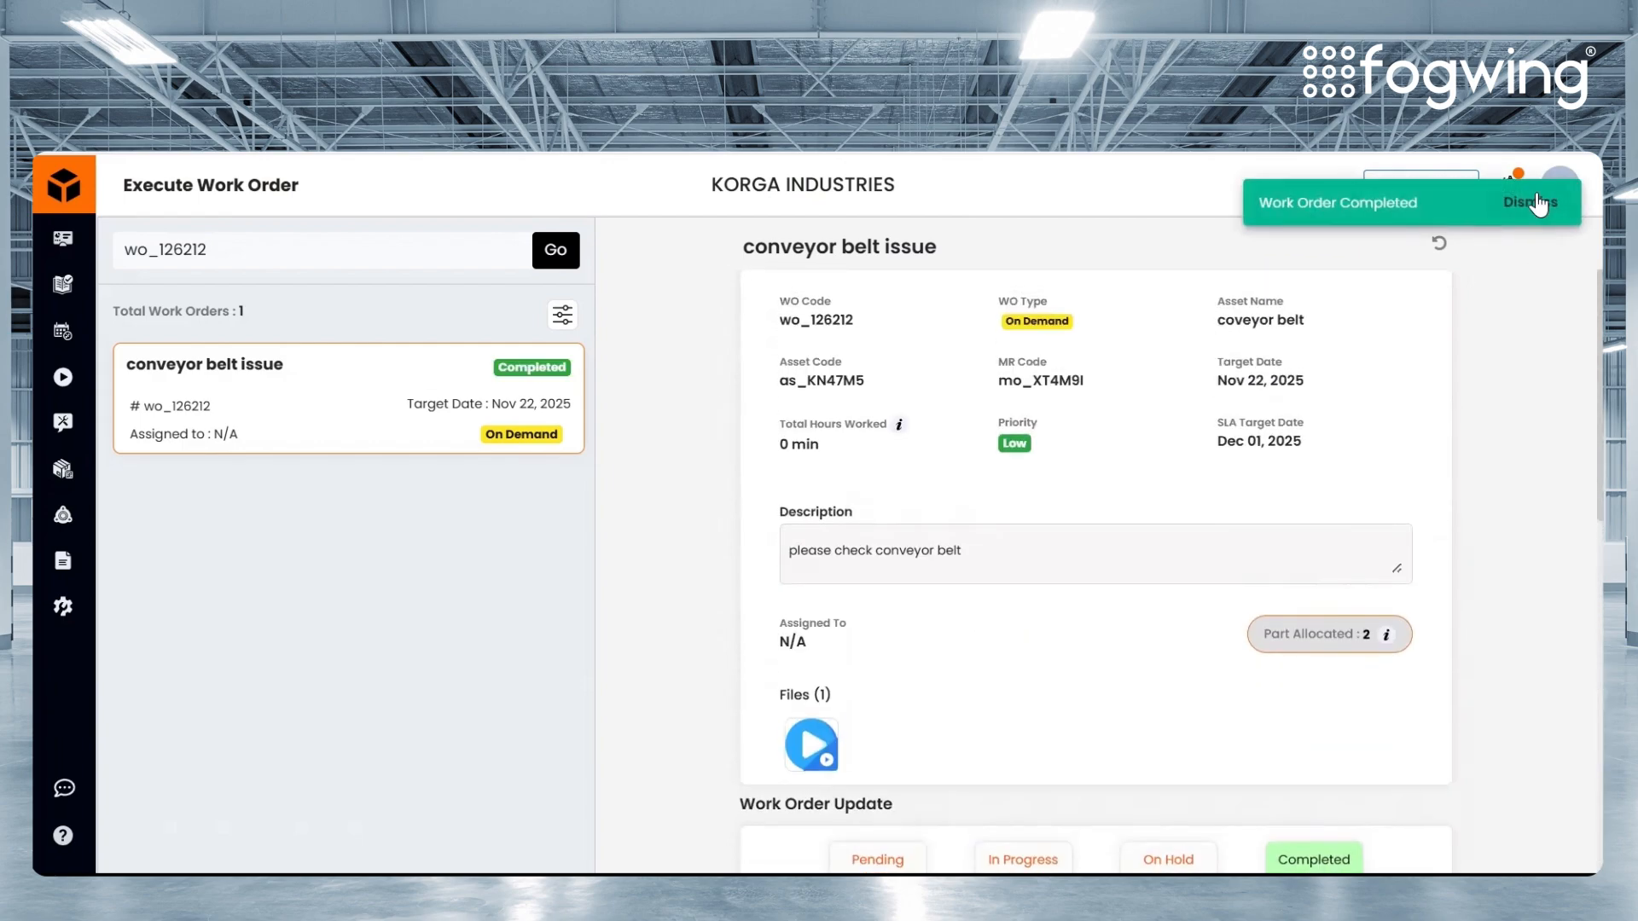
# - Open the details of the "conveyor belt issue" work order from the completed work orders
pyautogui.click(62, 284)
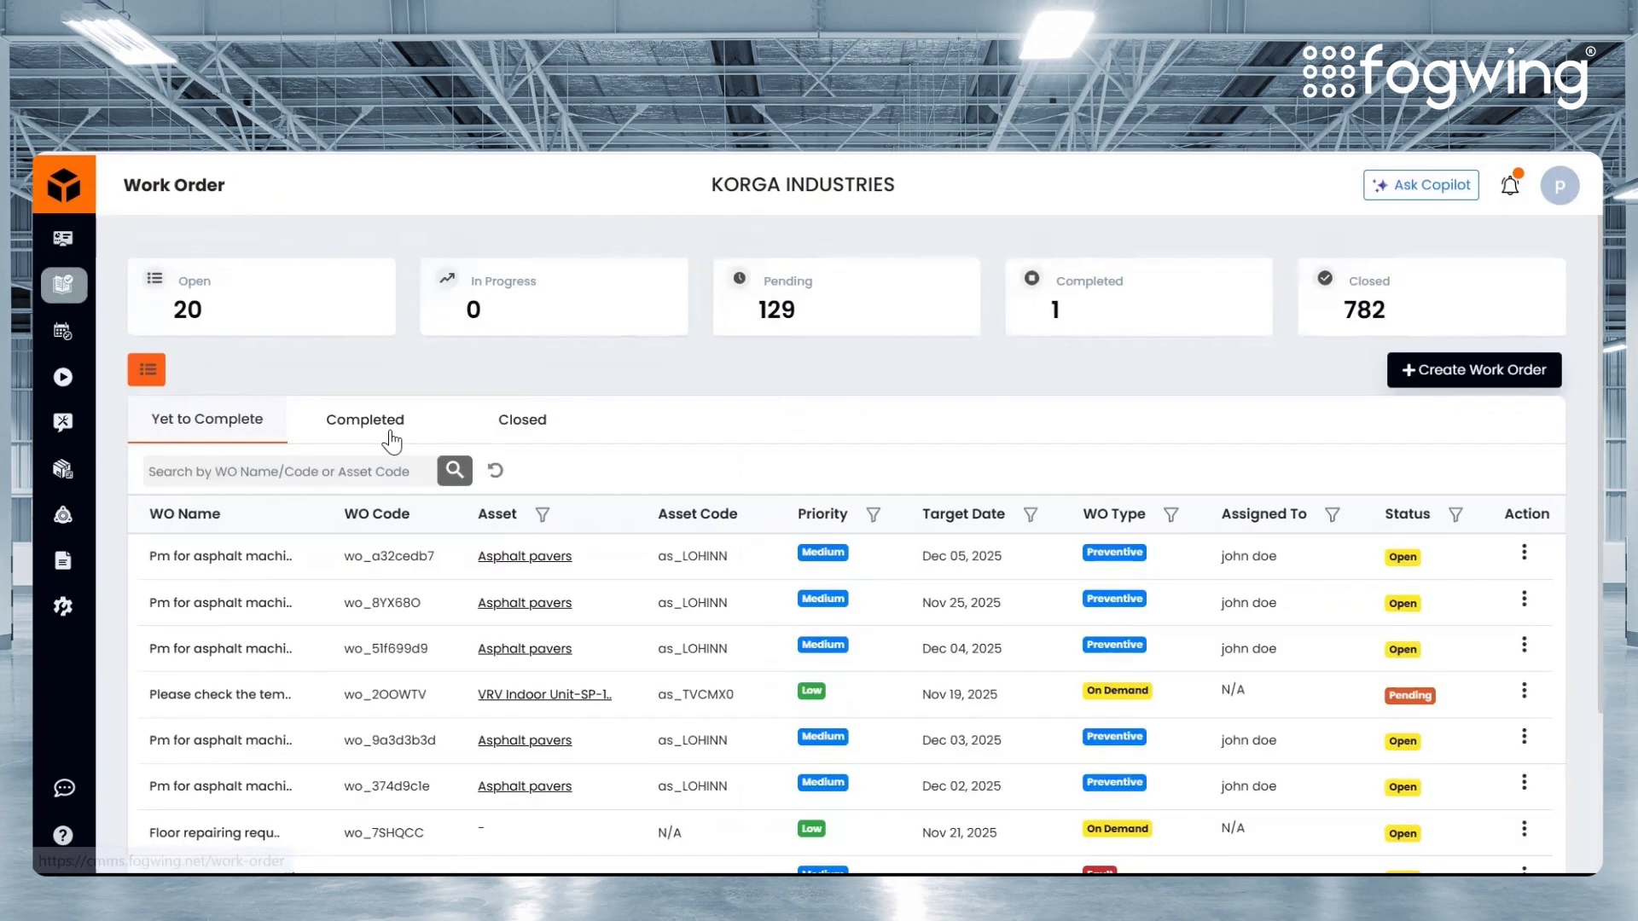
pyautogui.click(391, 438)
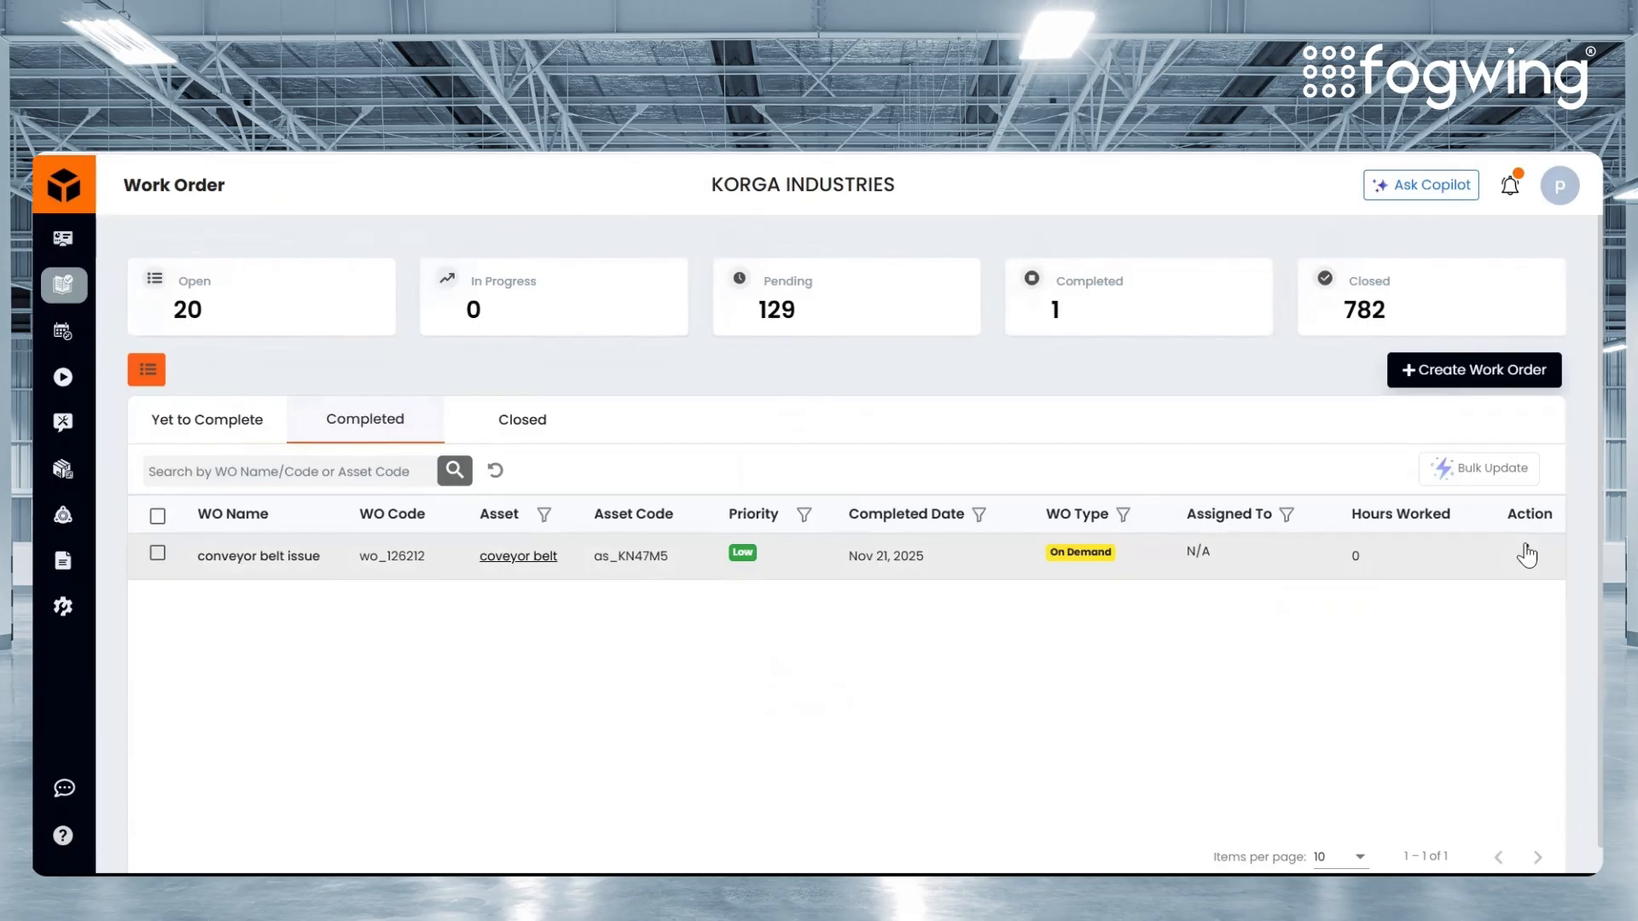
pyautogui.click(1527, 552)
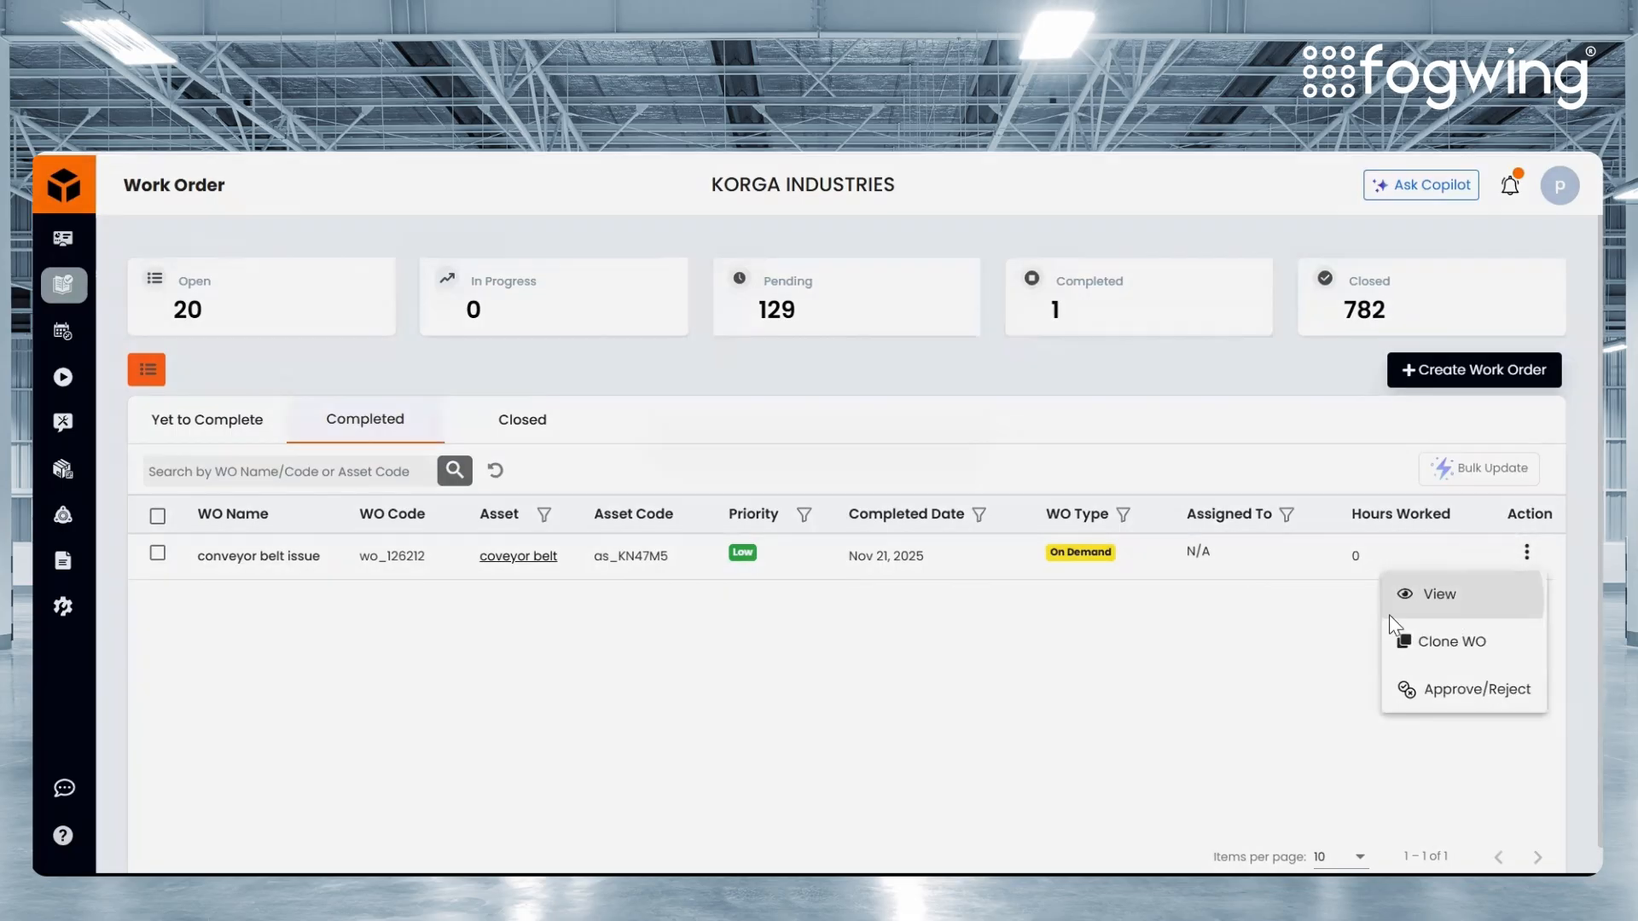
pyautogui.click(1407, 597)
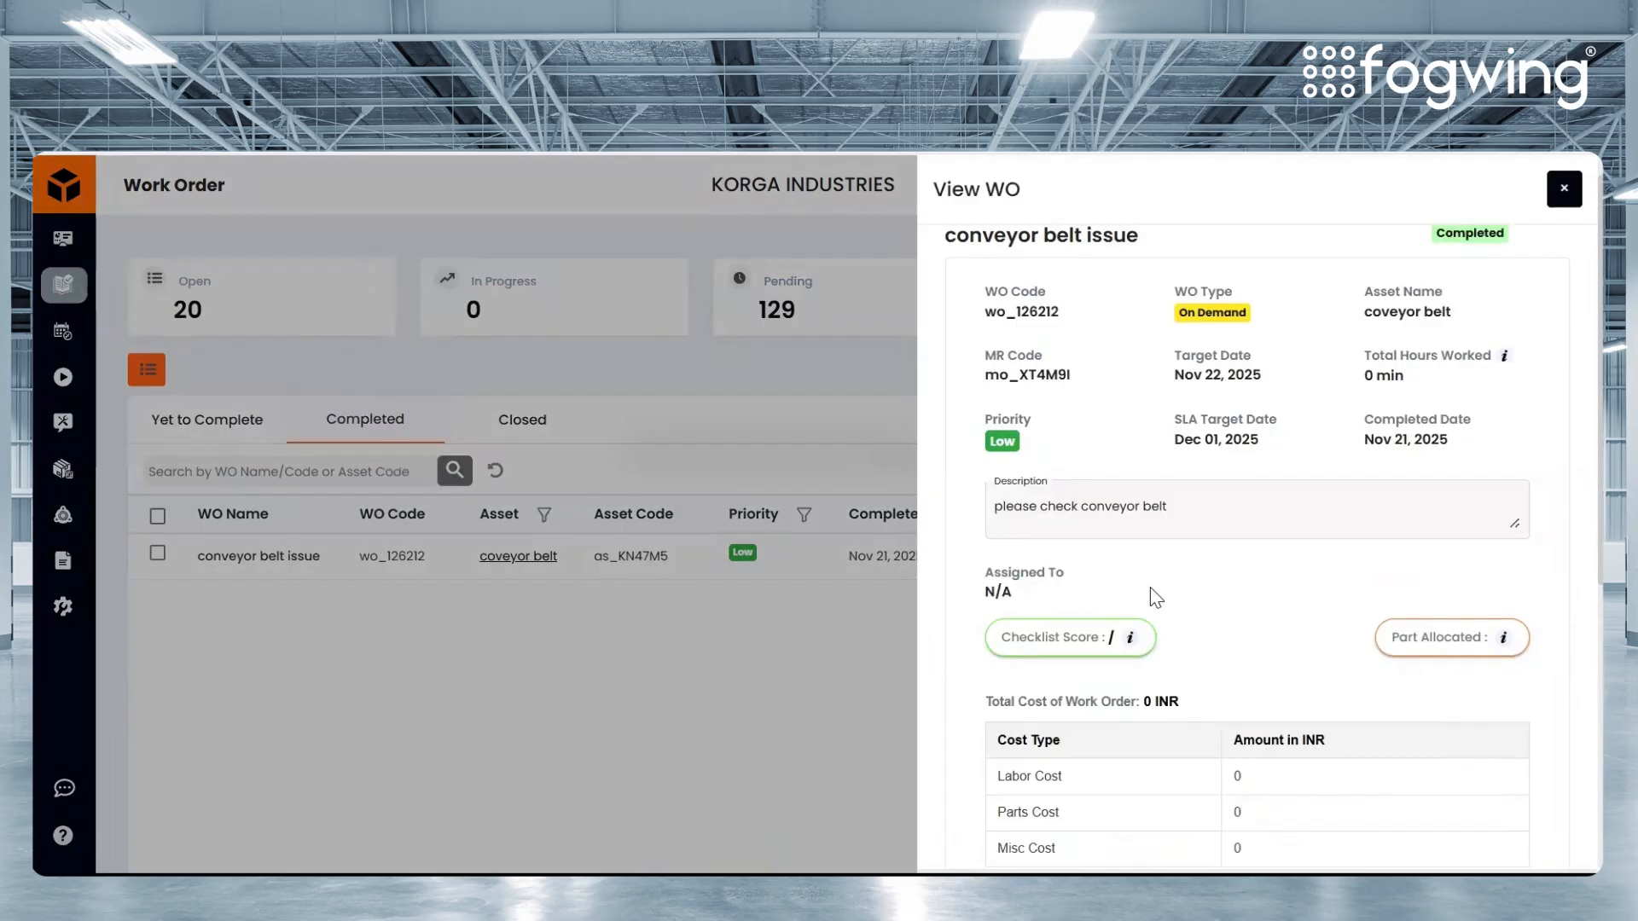
# - Review the completed work order's progress entry, preview its attached video, and close the work order details
pyautogui.scroll(-3, 1203, 611)
pyautogui.scroll(-3, 1203, 610)
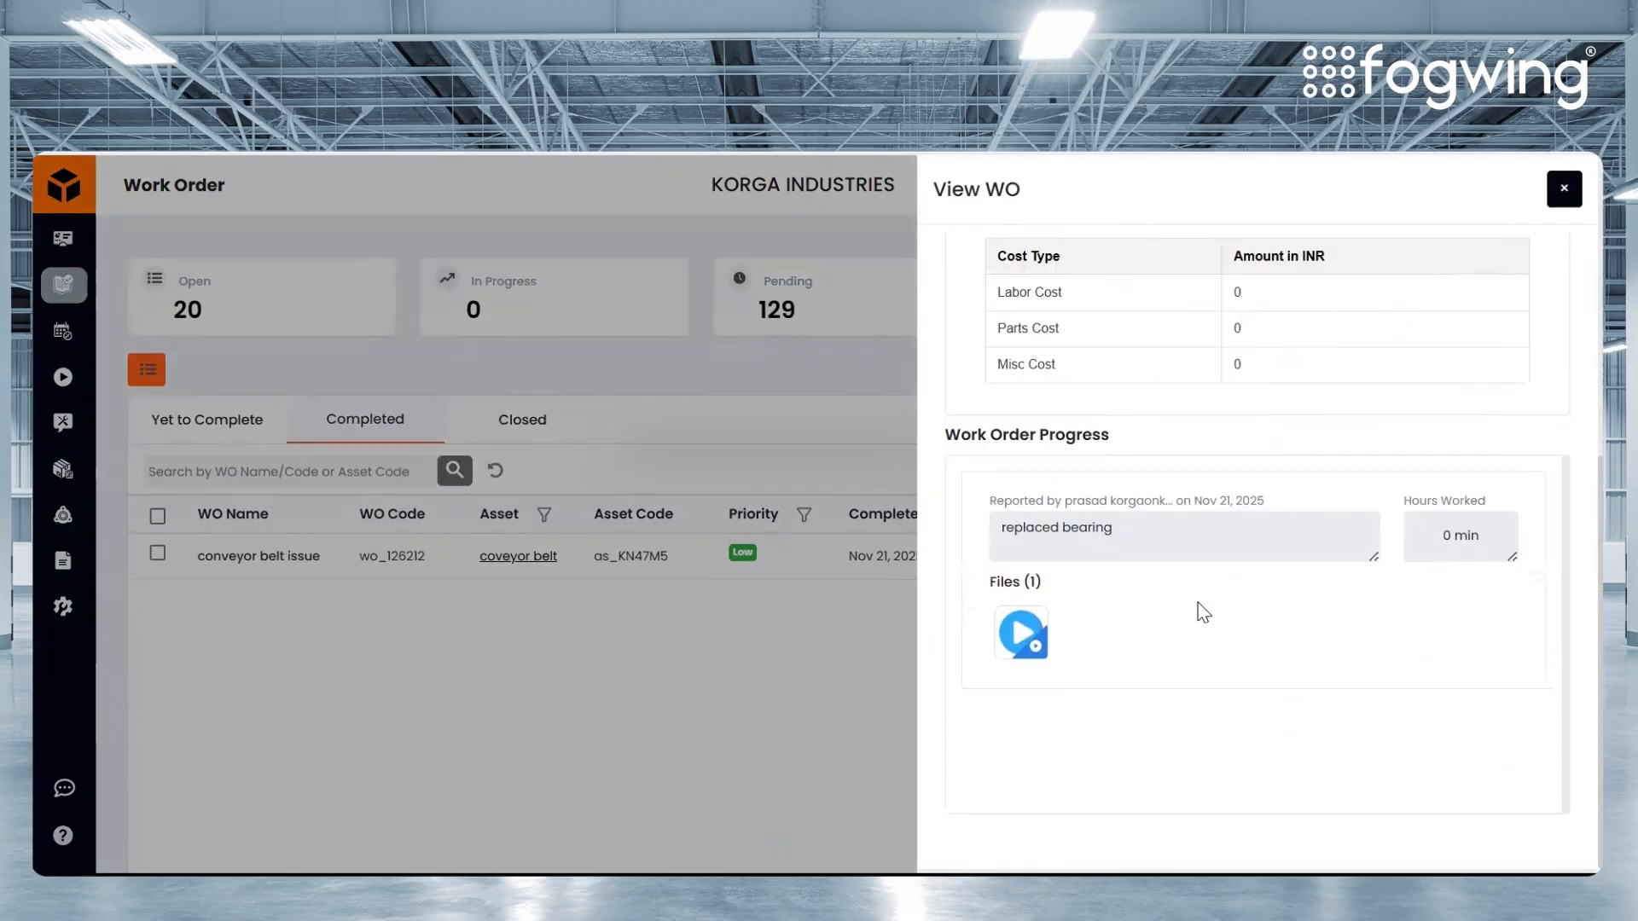
pyautogui.click(1026, 637)
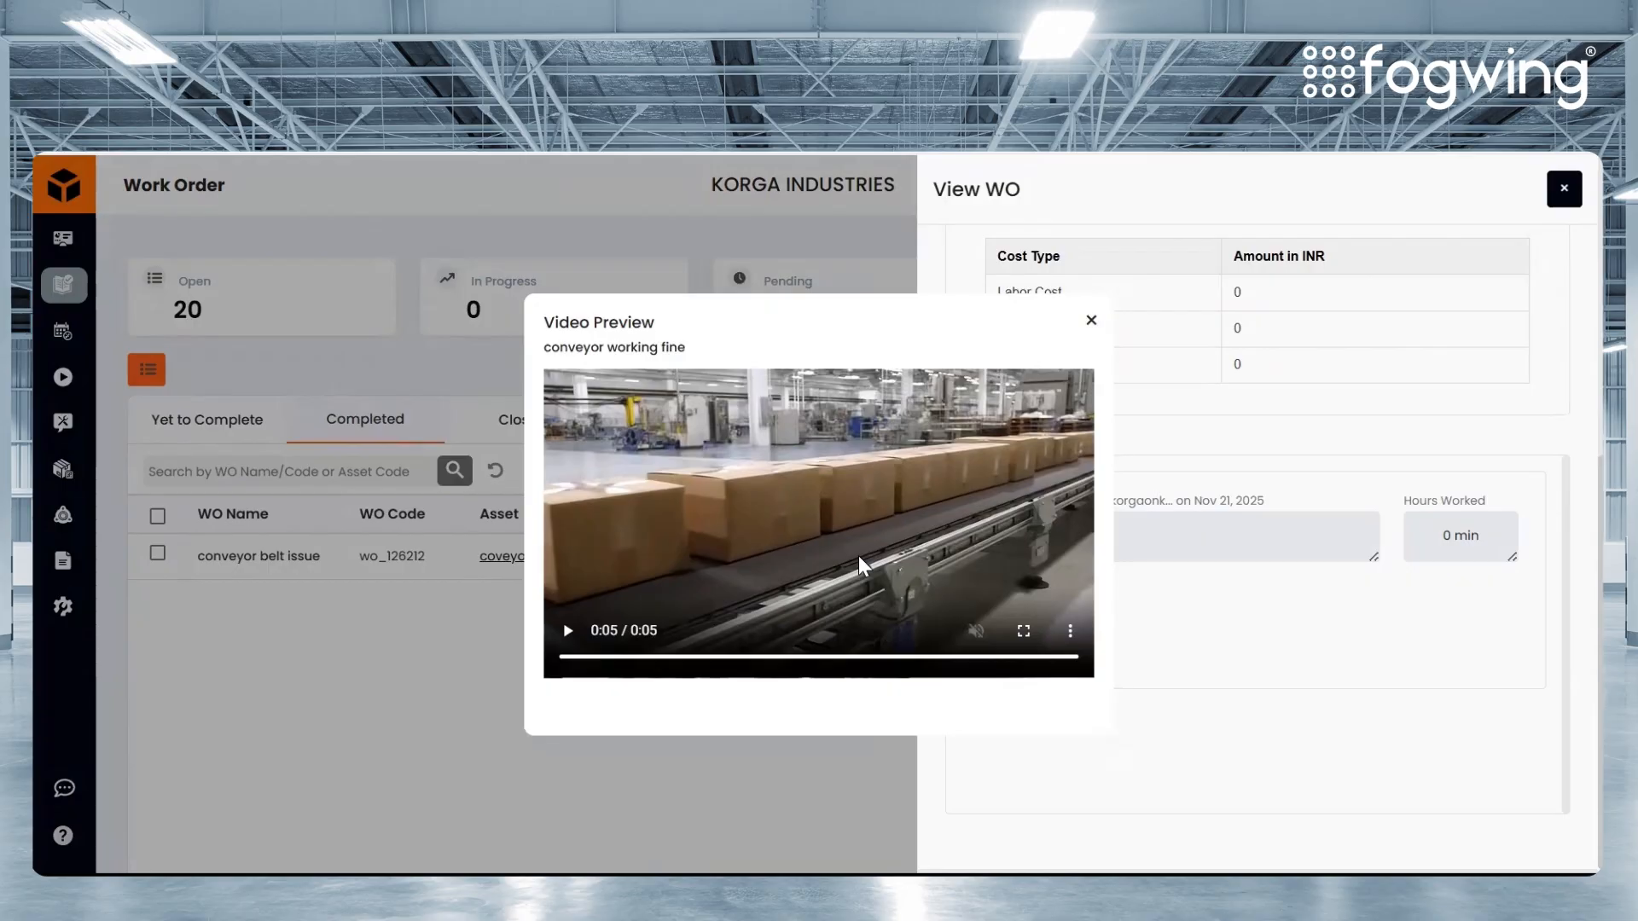
pyautogui.click(1091, 323)
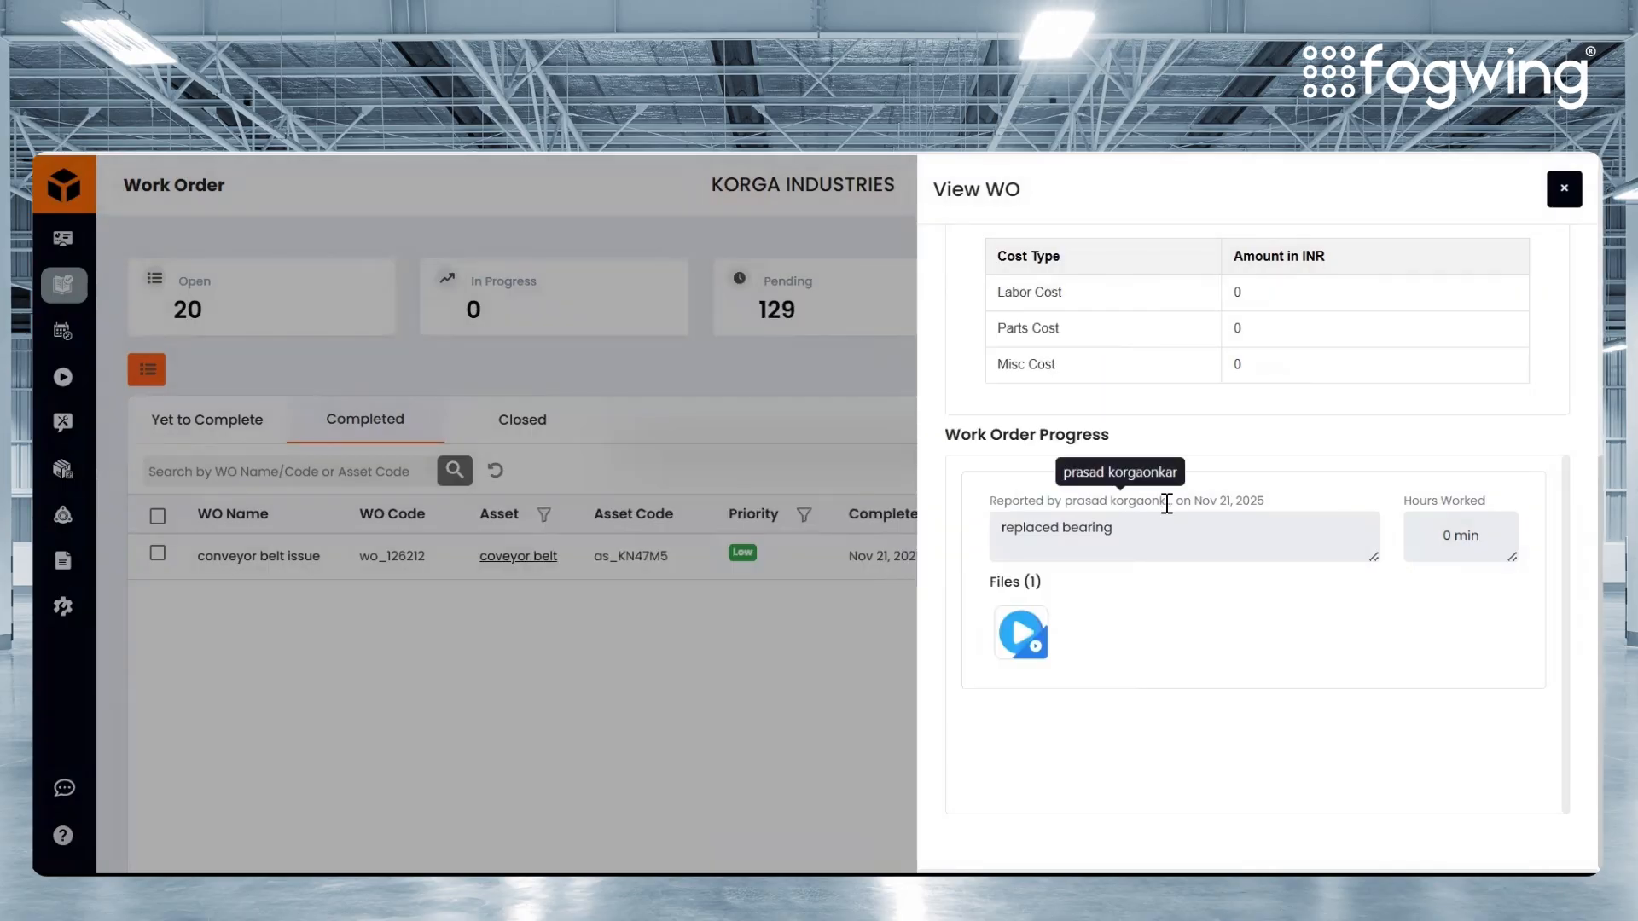
pyautogui.scroll(6, 1166, 504)
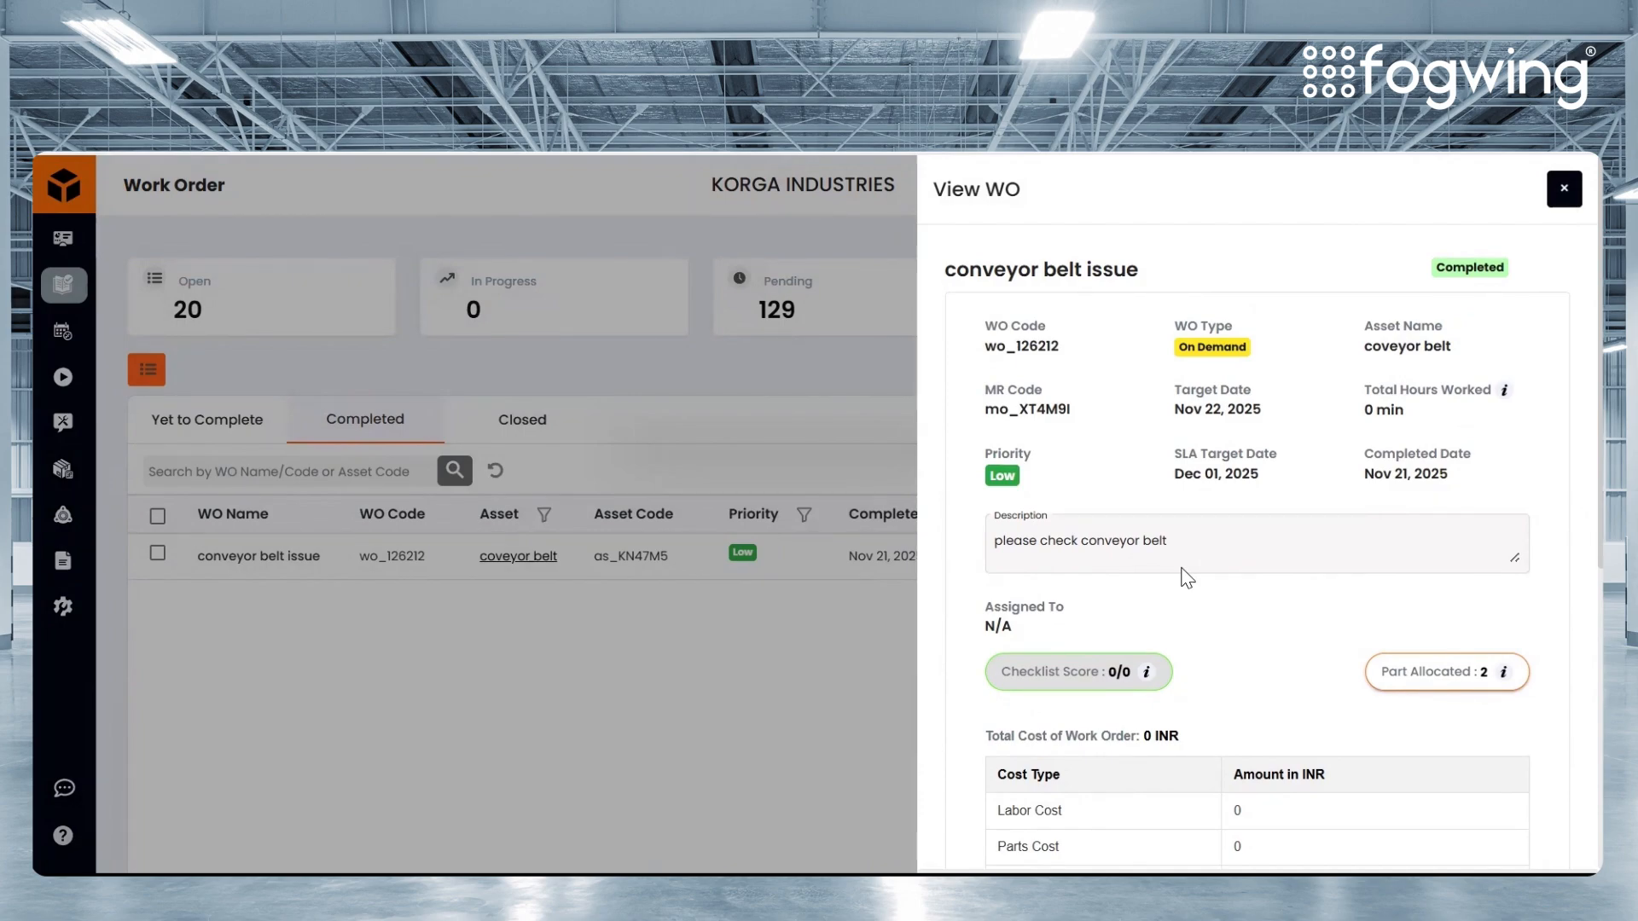
pyautogui.click(1563, 189)
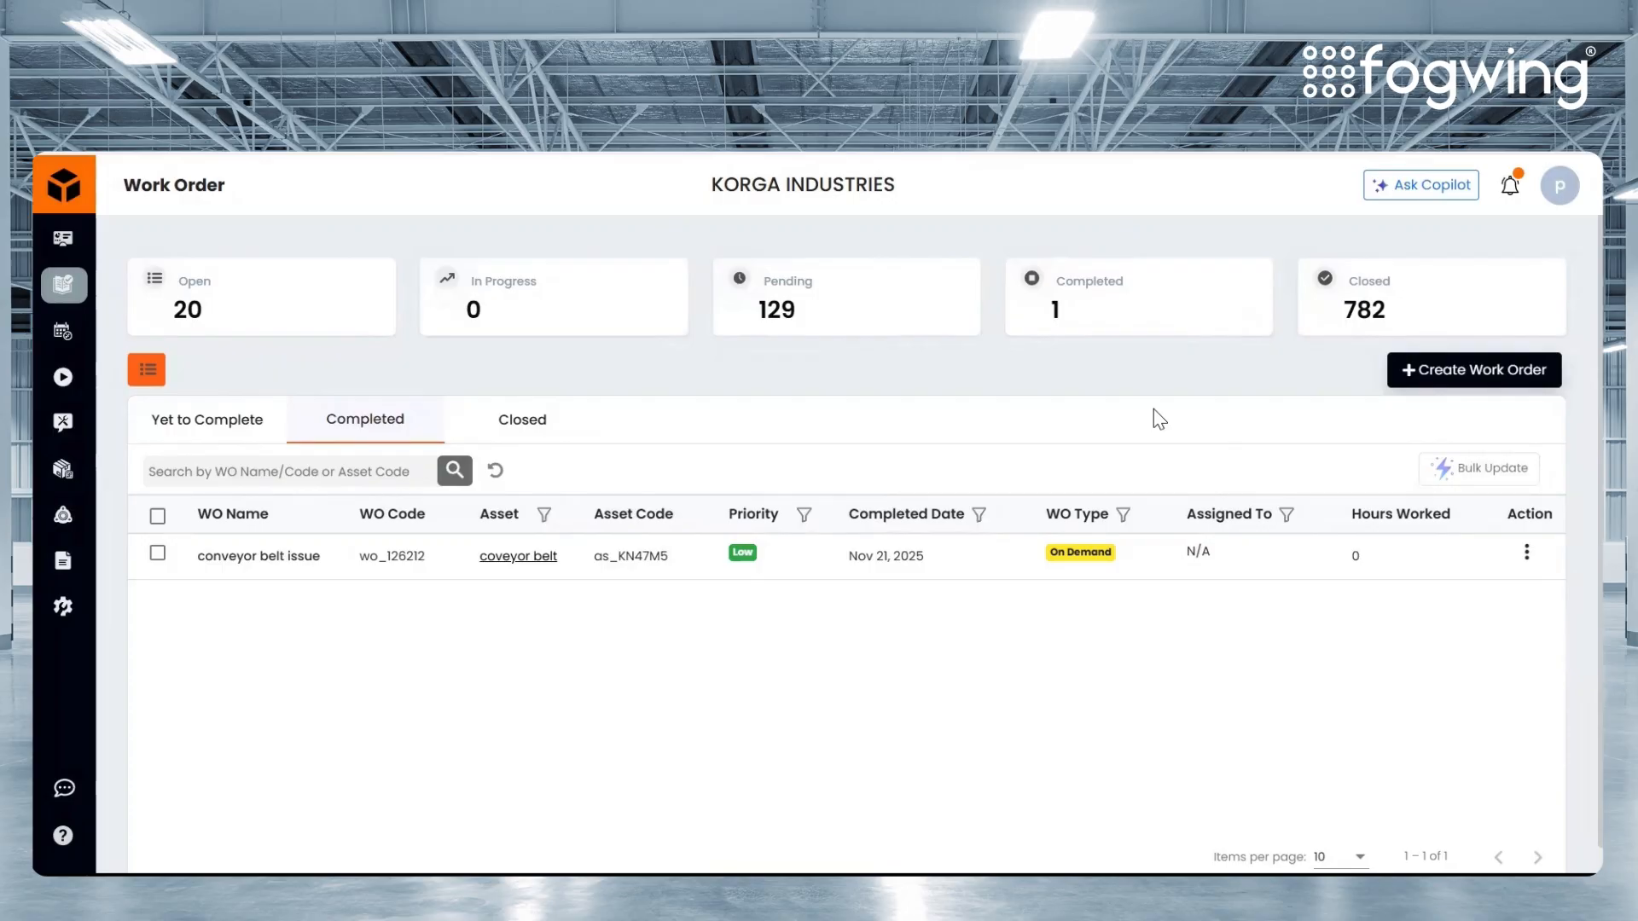
# - Open the Warehouse page from the organization settings
pyautogui.click(62, 238)
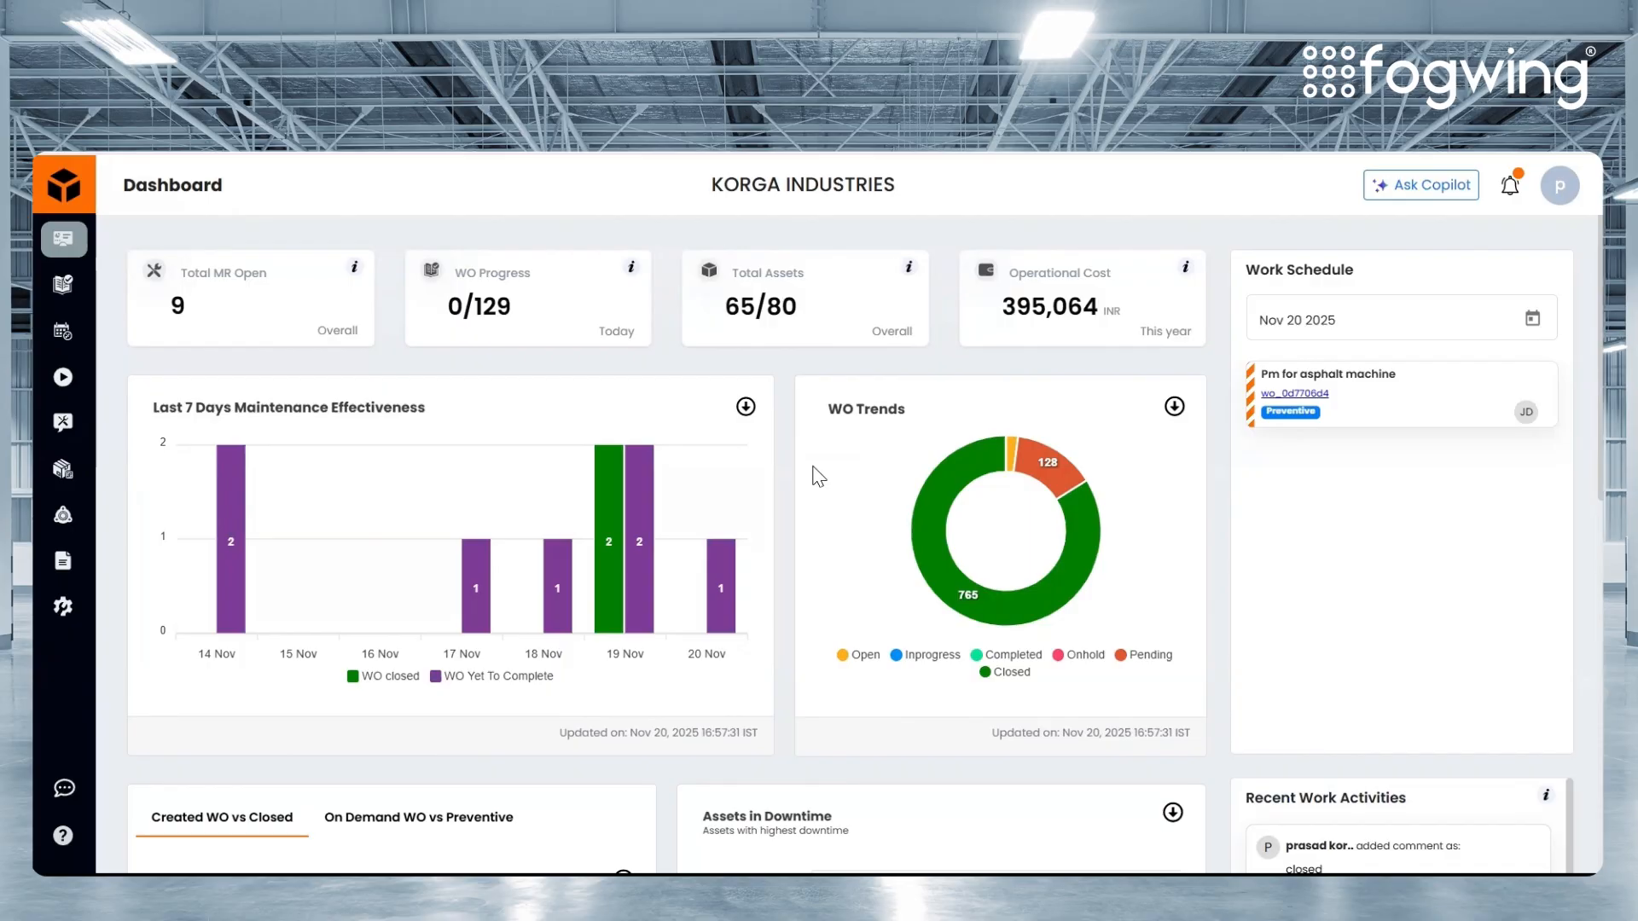
pyautogui.click(75, 611)
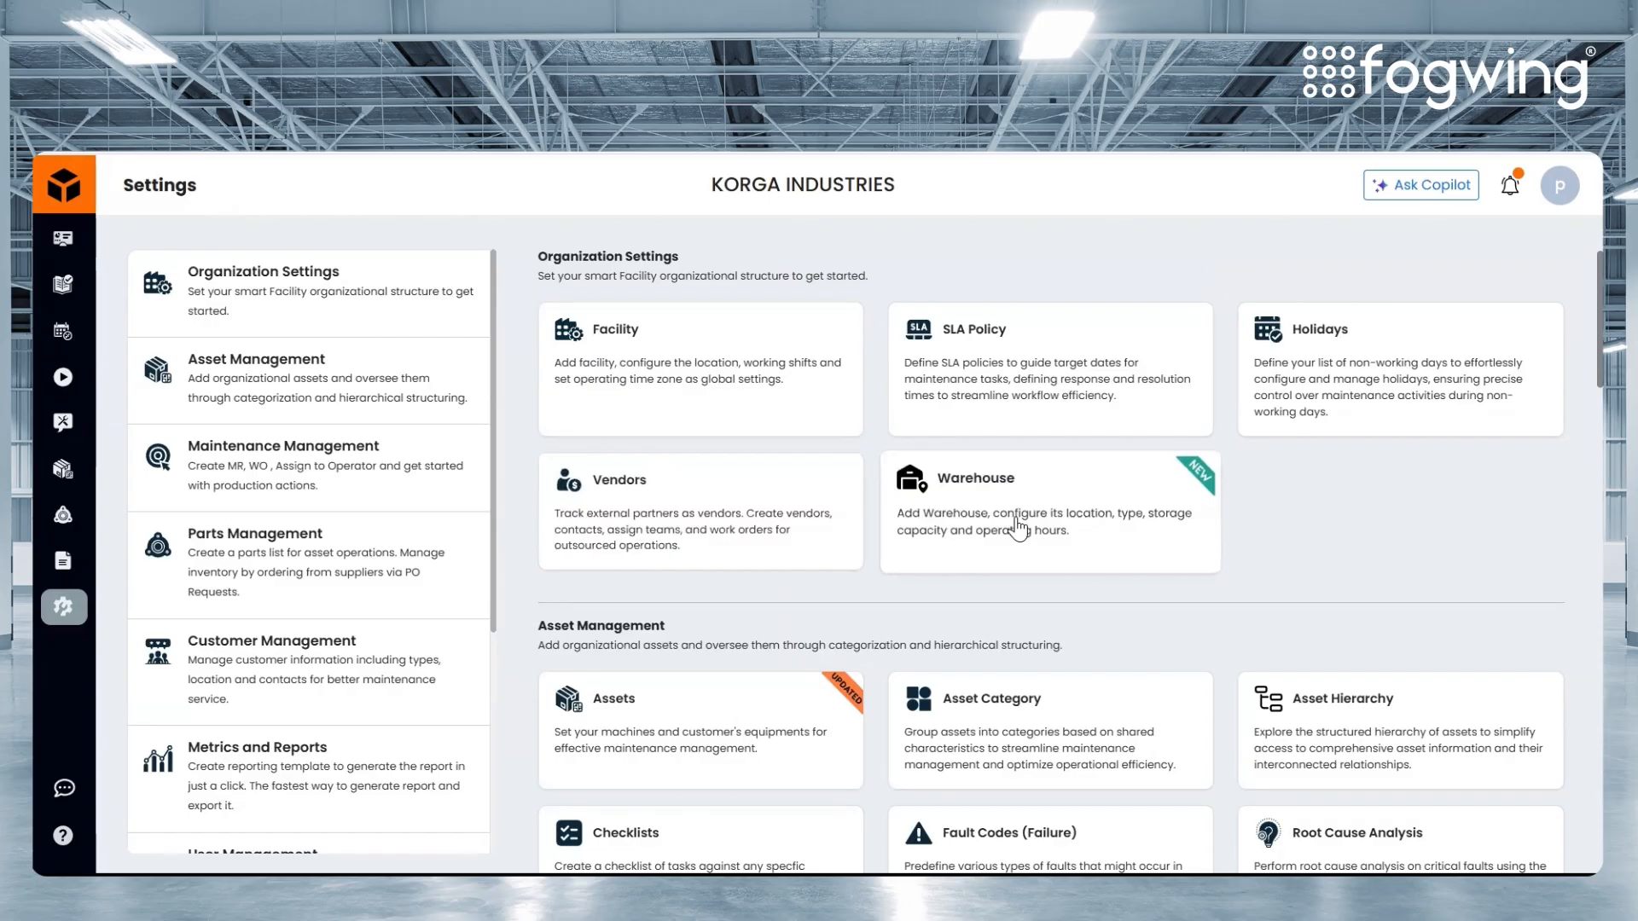
pyautogui.click(1017, 529)
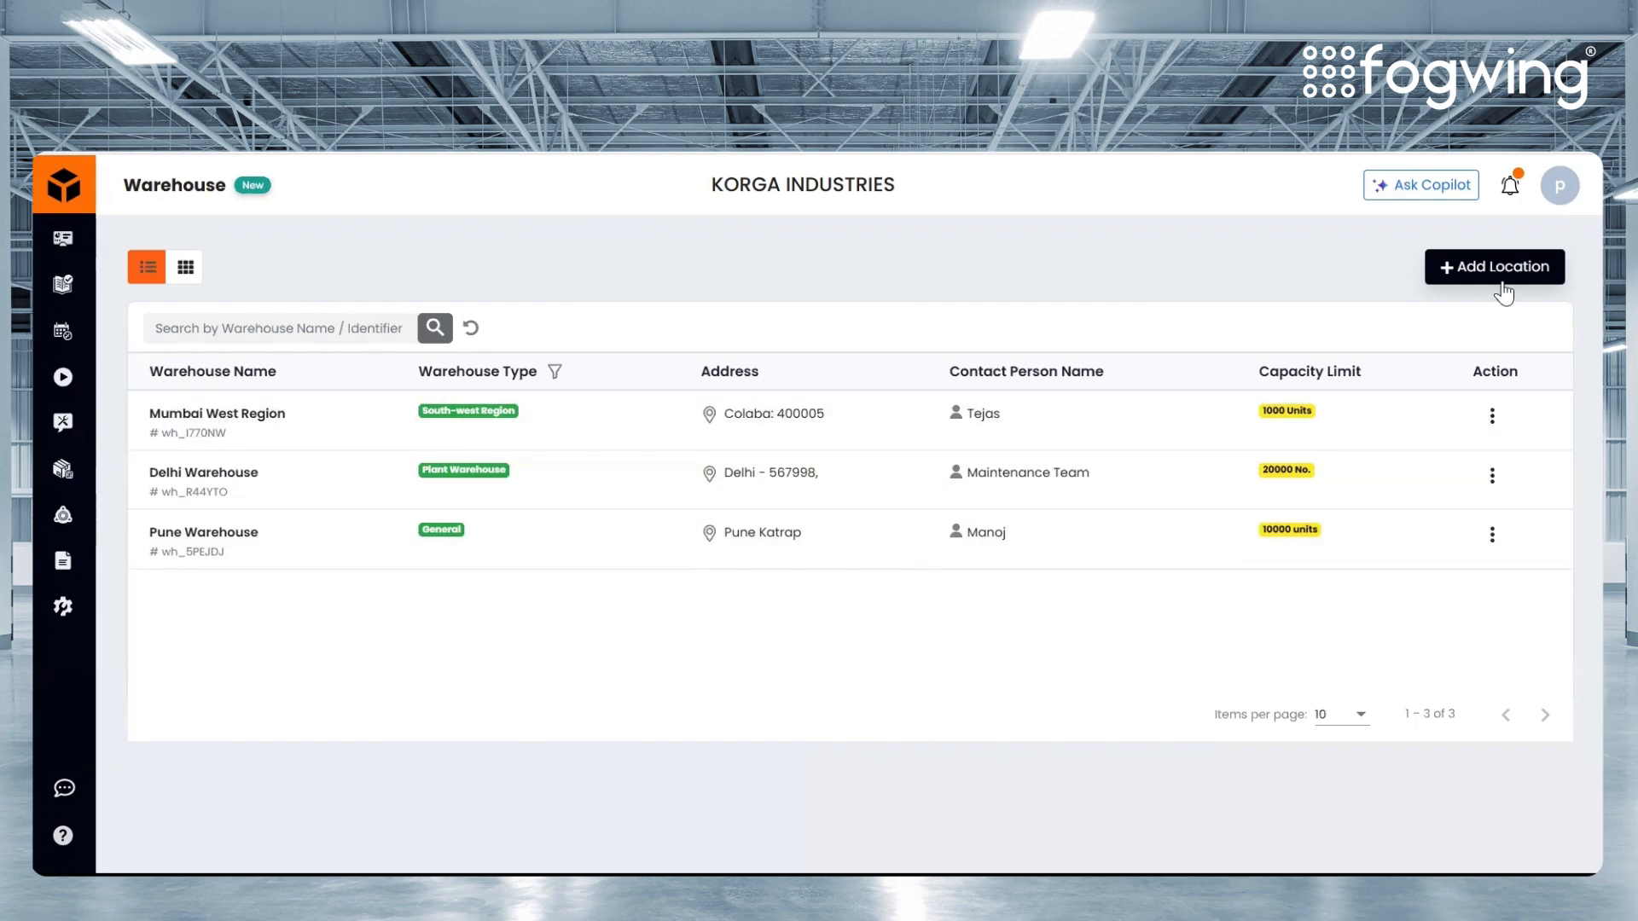
# - Examine the fields of the new warehouse location form, from name to operating hours, and close it without saving
pyautogui.click(1501, 278)
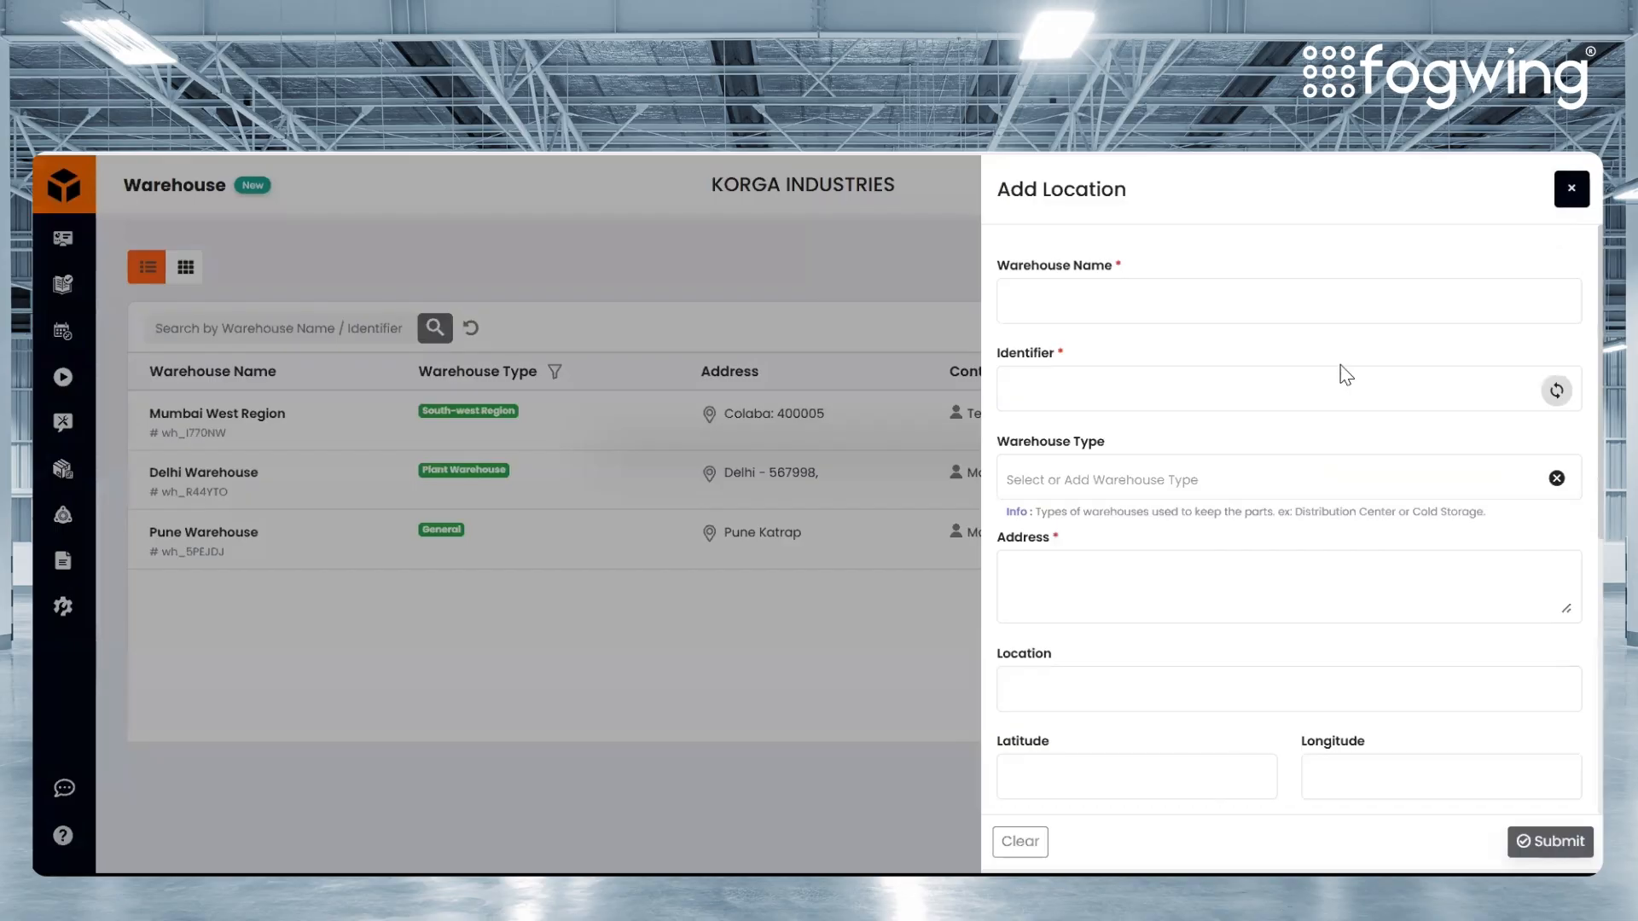
pyautogui.scroll(-3, 1315, 452)
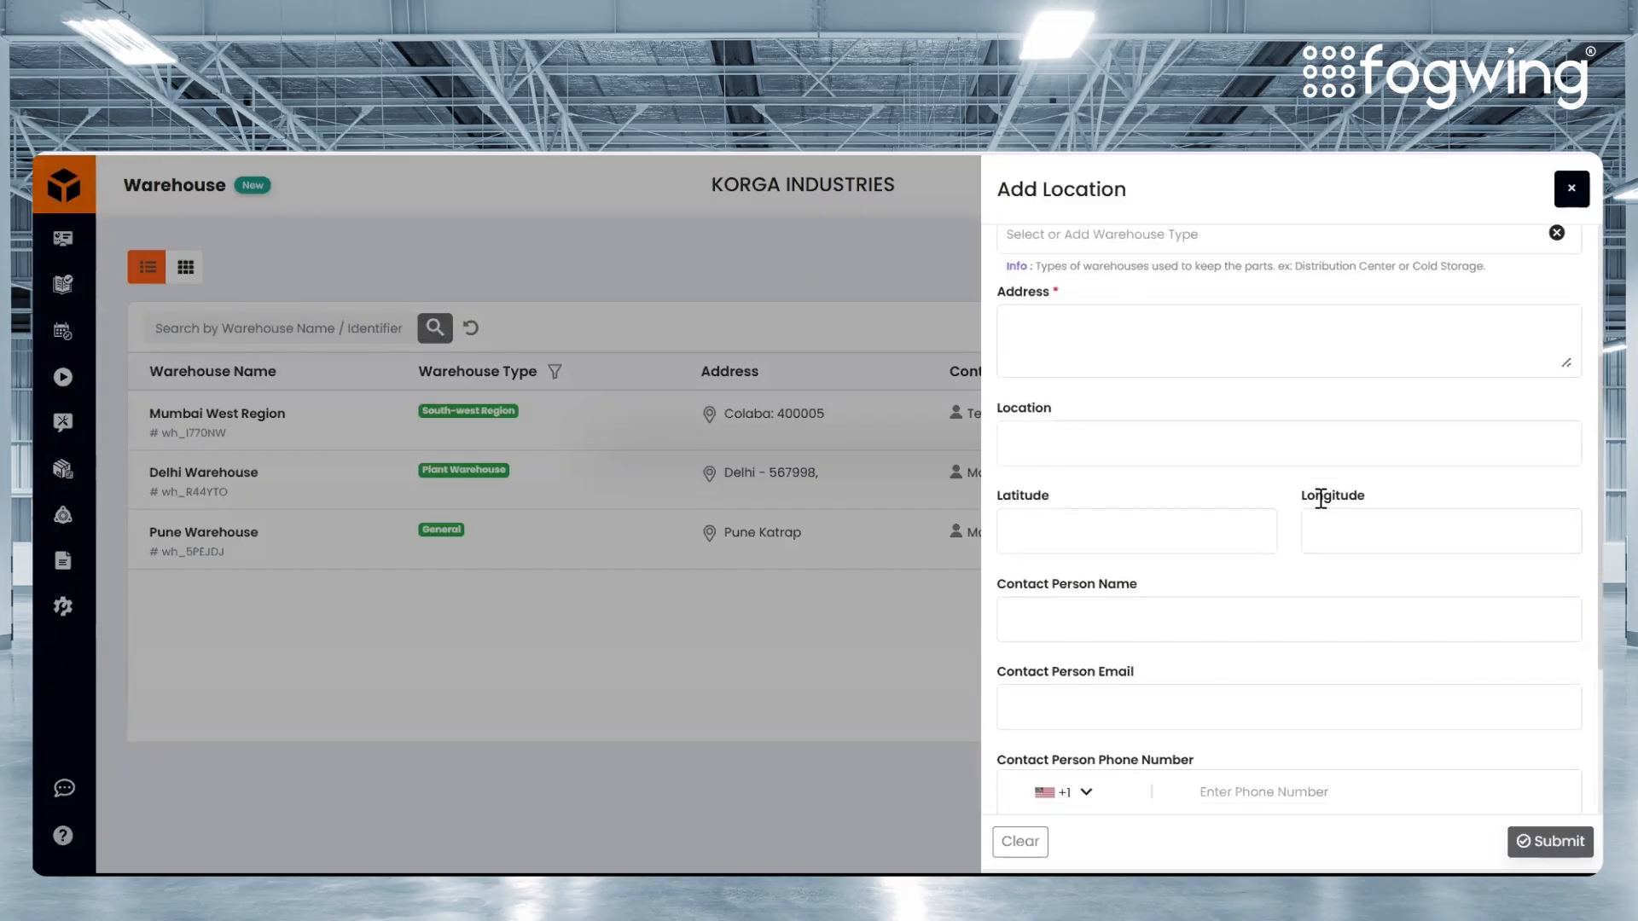
pyautogui.scroll(3, 1321, 498)
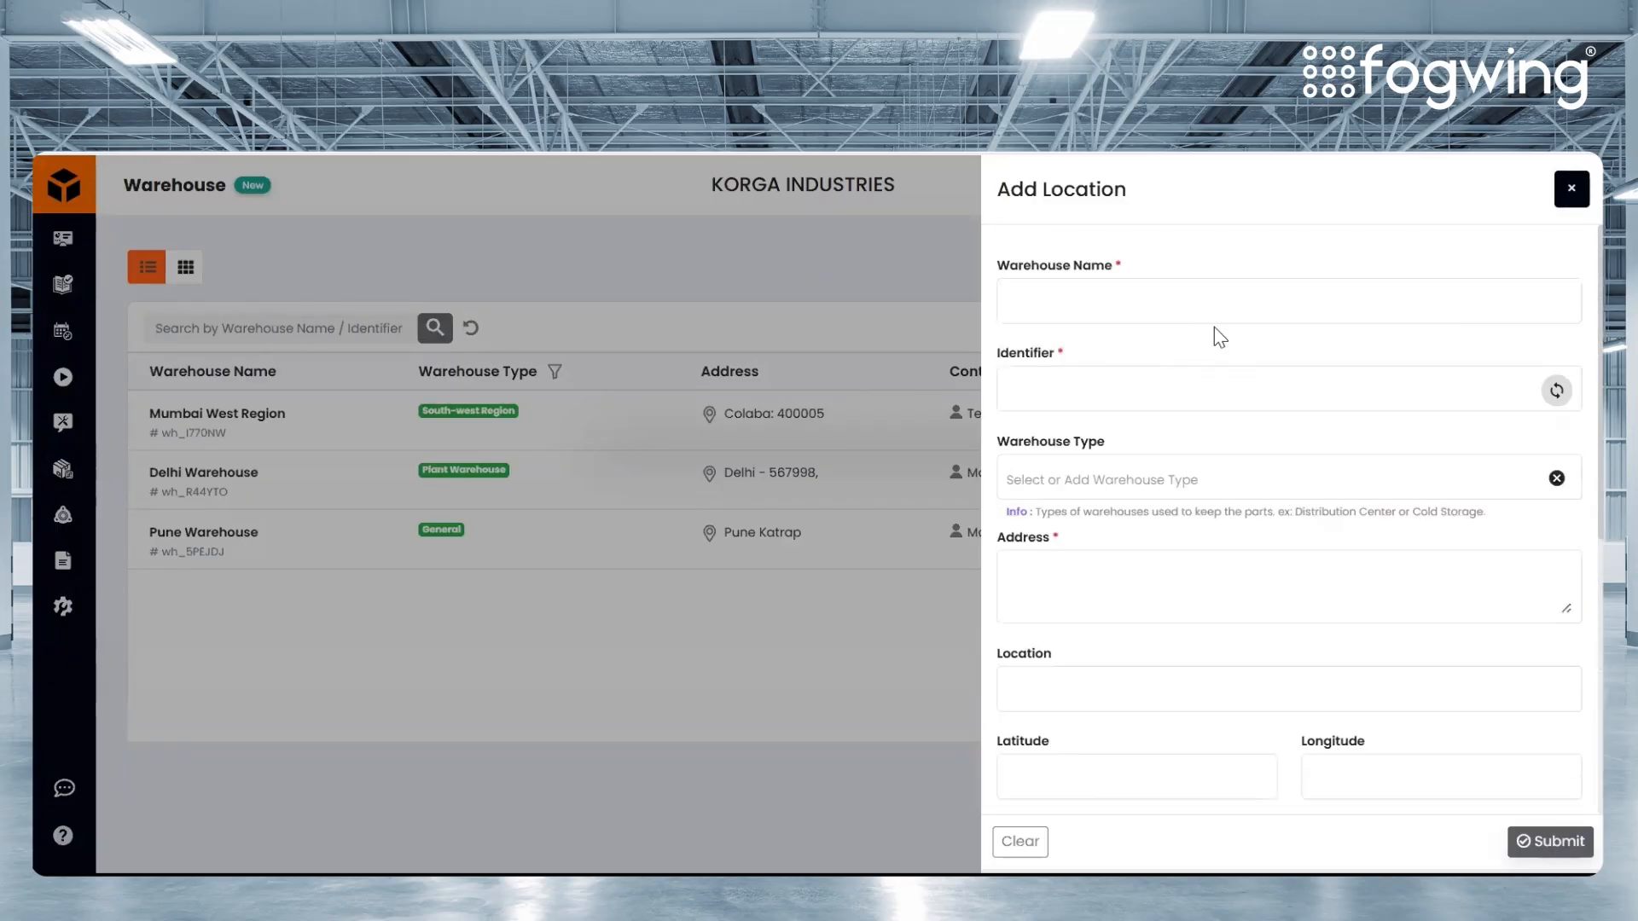
pyautogui.scroll(-4, 1233, 511)
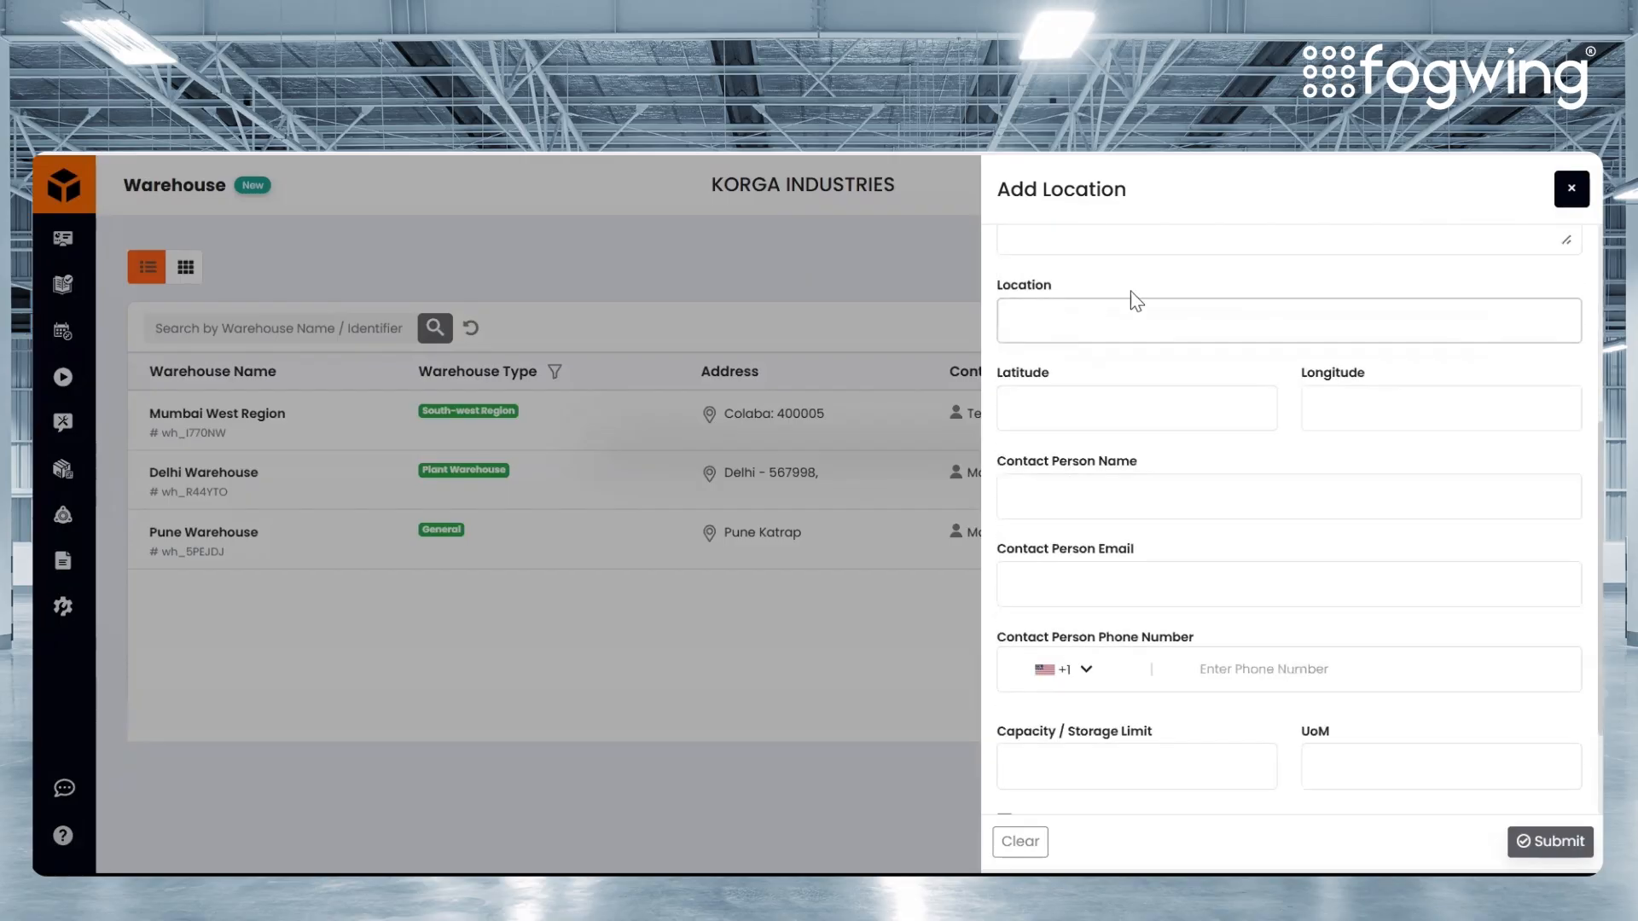
pyautogui.click(1145, 504)
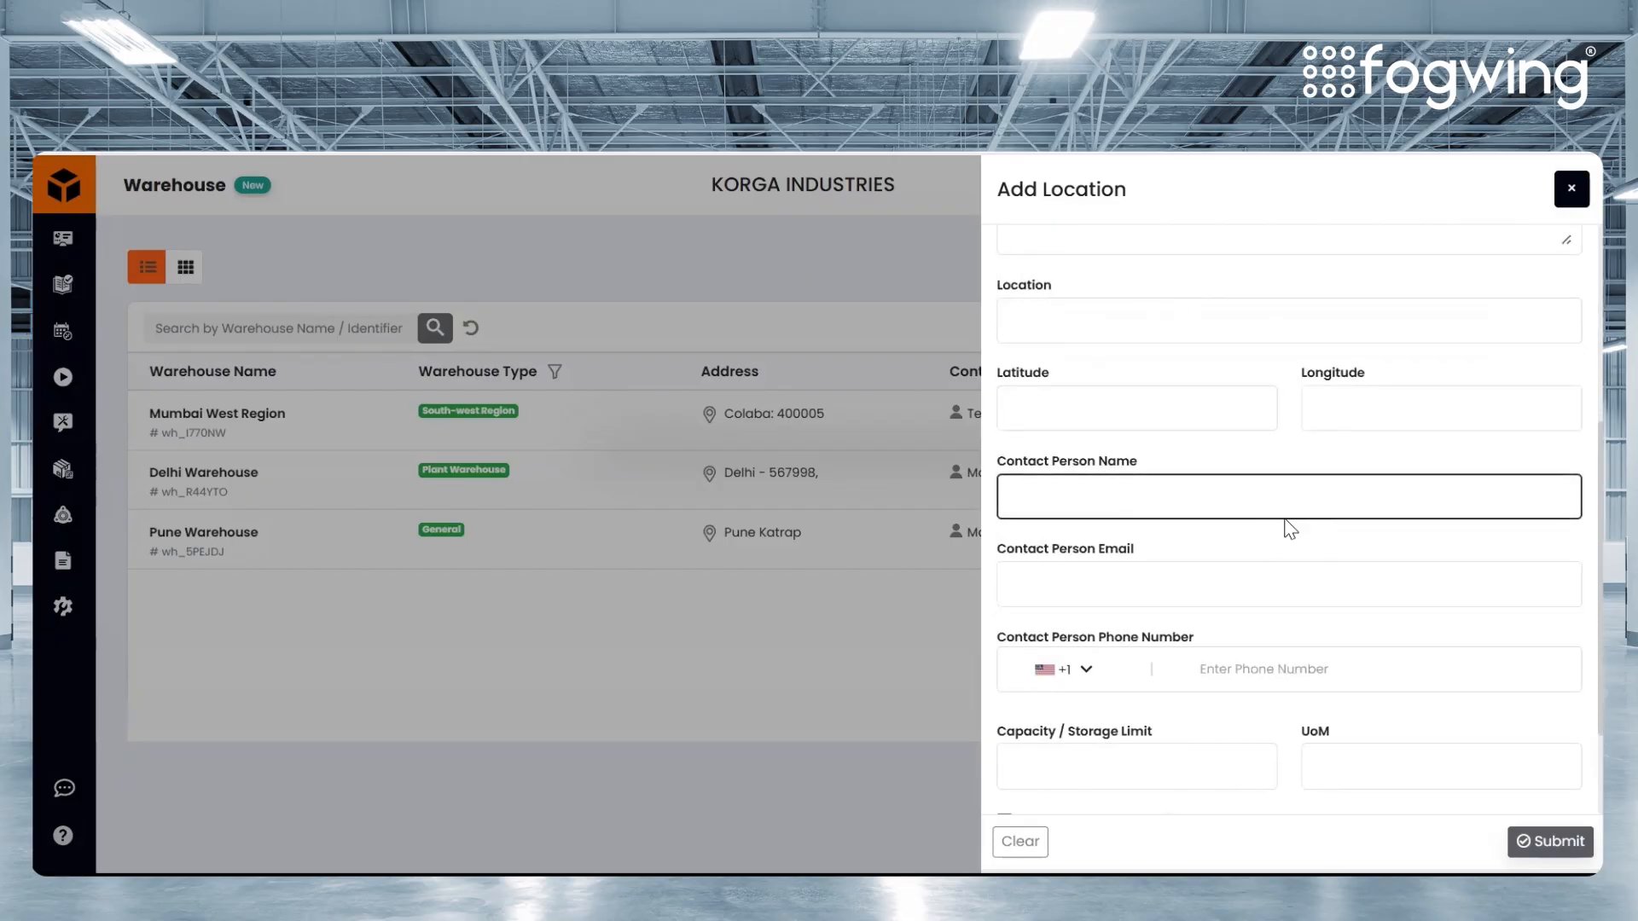
pyautogui.scroll(-2, 1288, 526)
pyautogui.scroll(-1, 1290, 529)
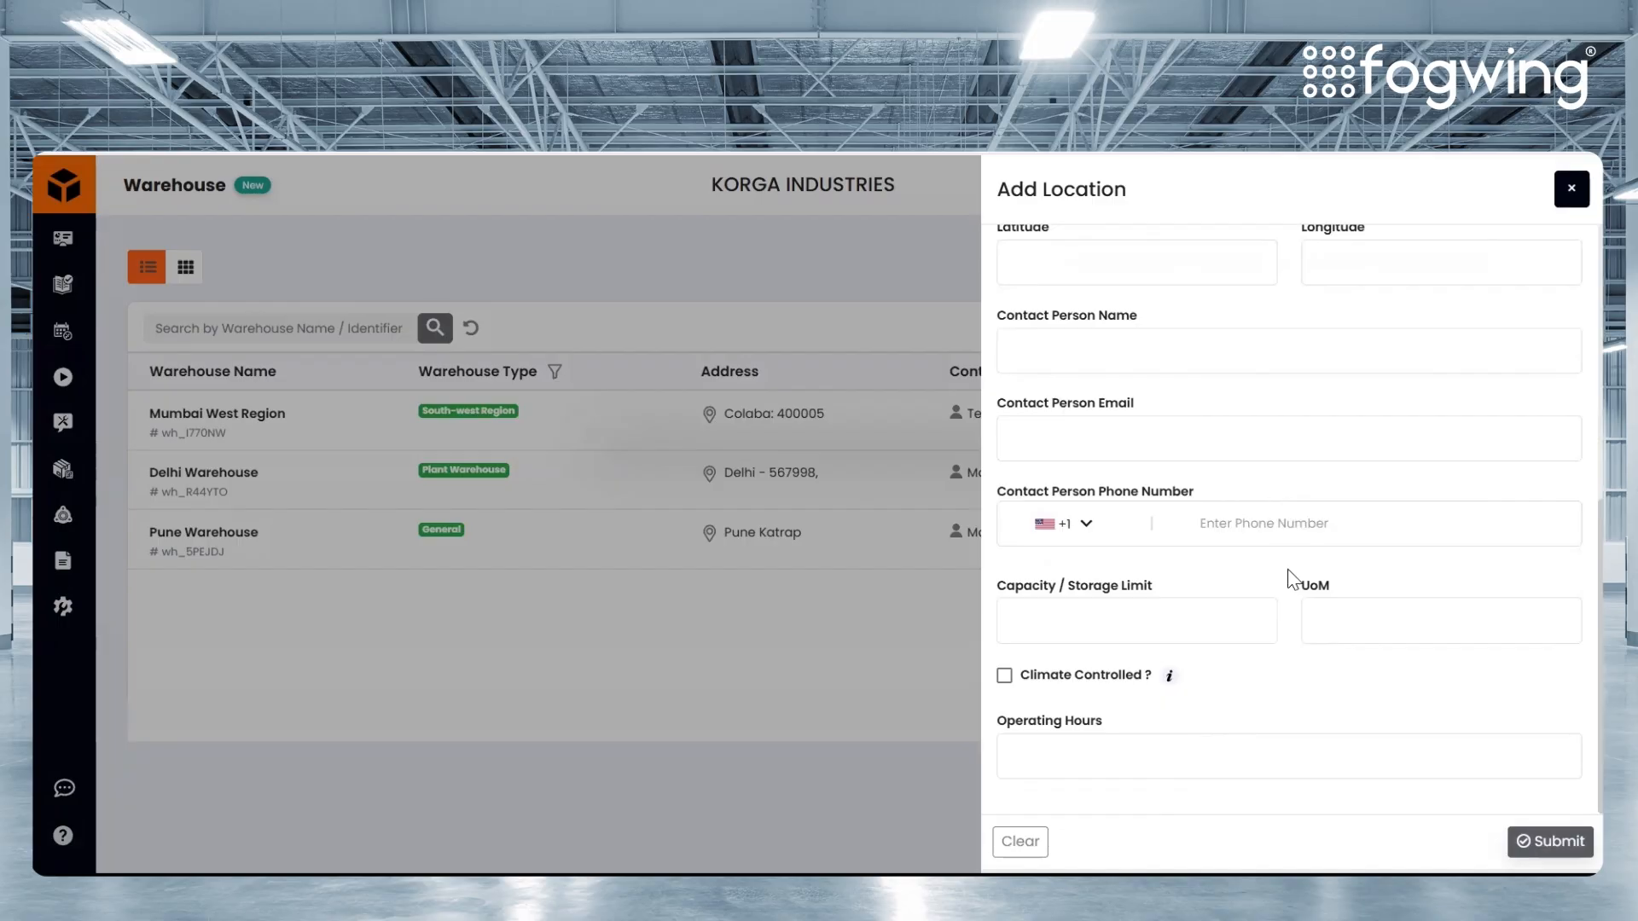
pyautogui.click(1174, 629)
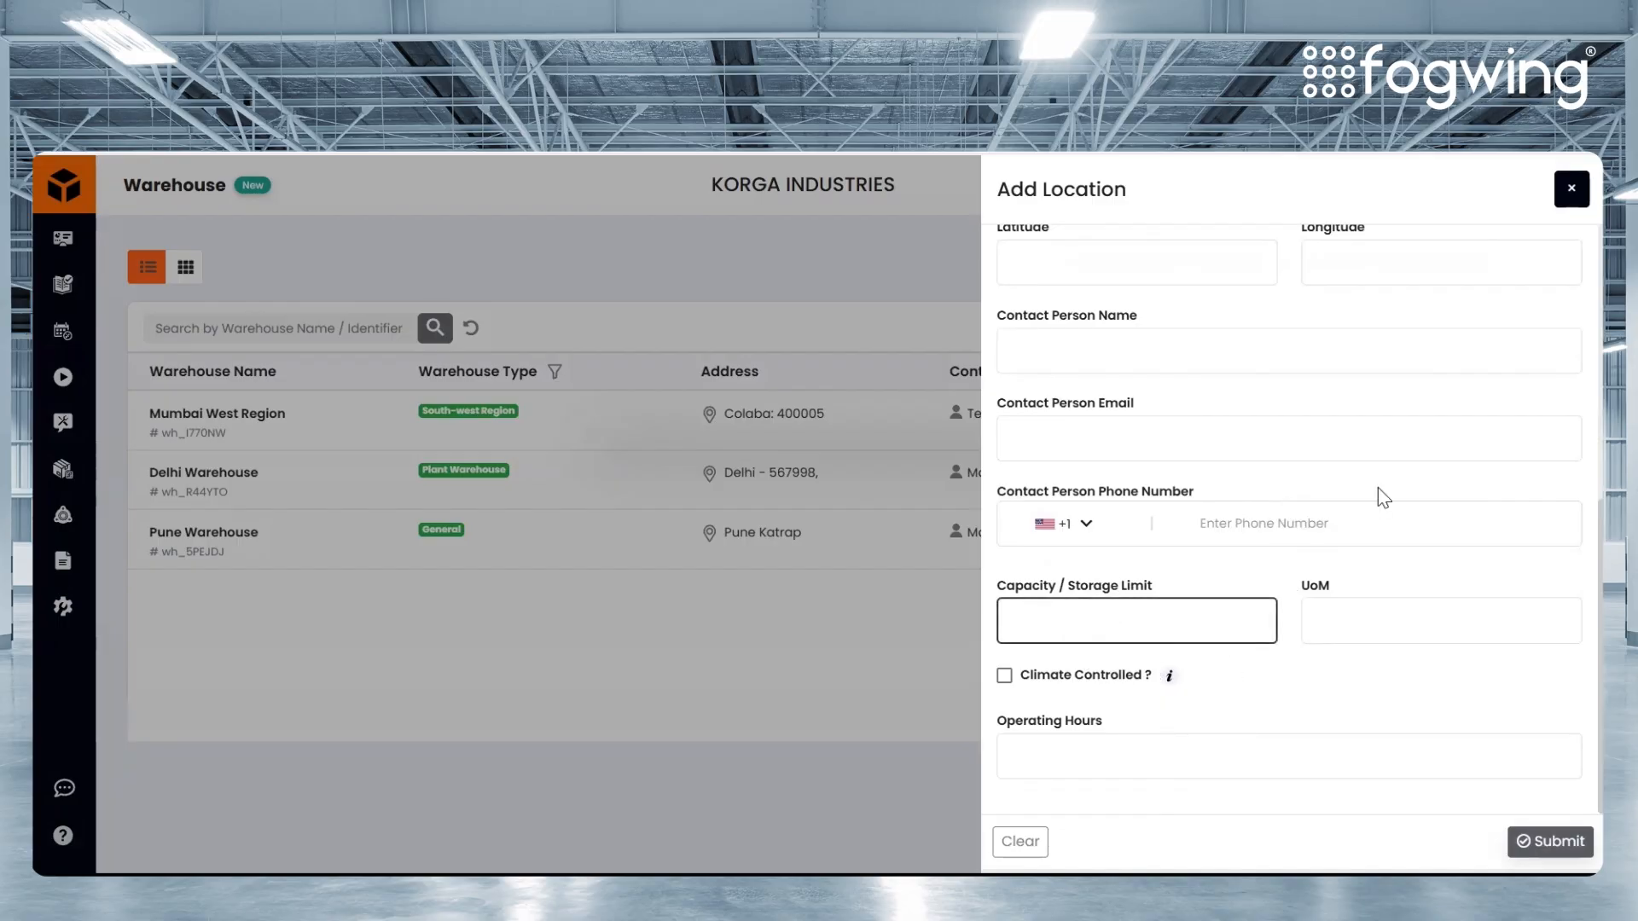
pyautogui.click(1571, 188)
# - Review the Mumbai West Region warehouse's location details in the edit form and close it
pyautogui.click(1492, 416)
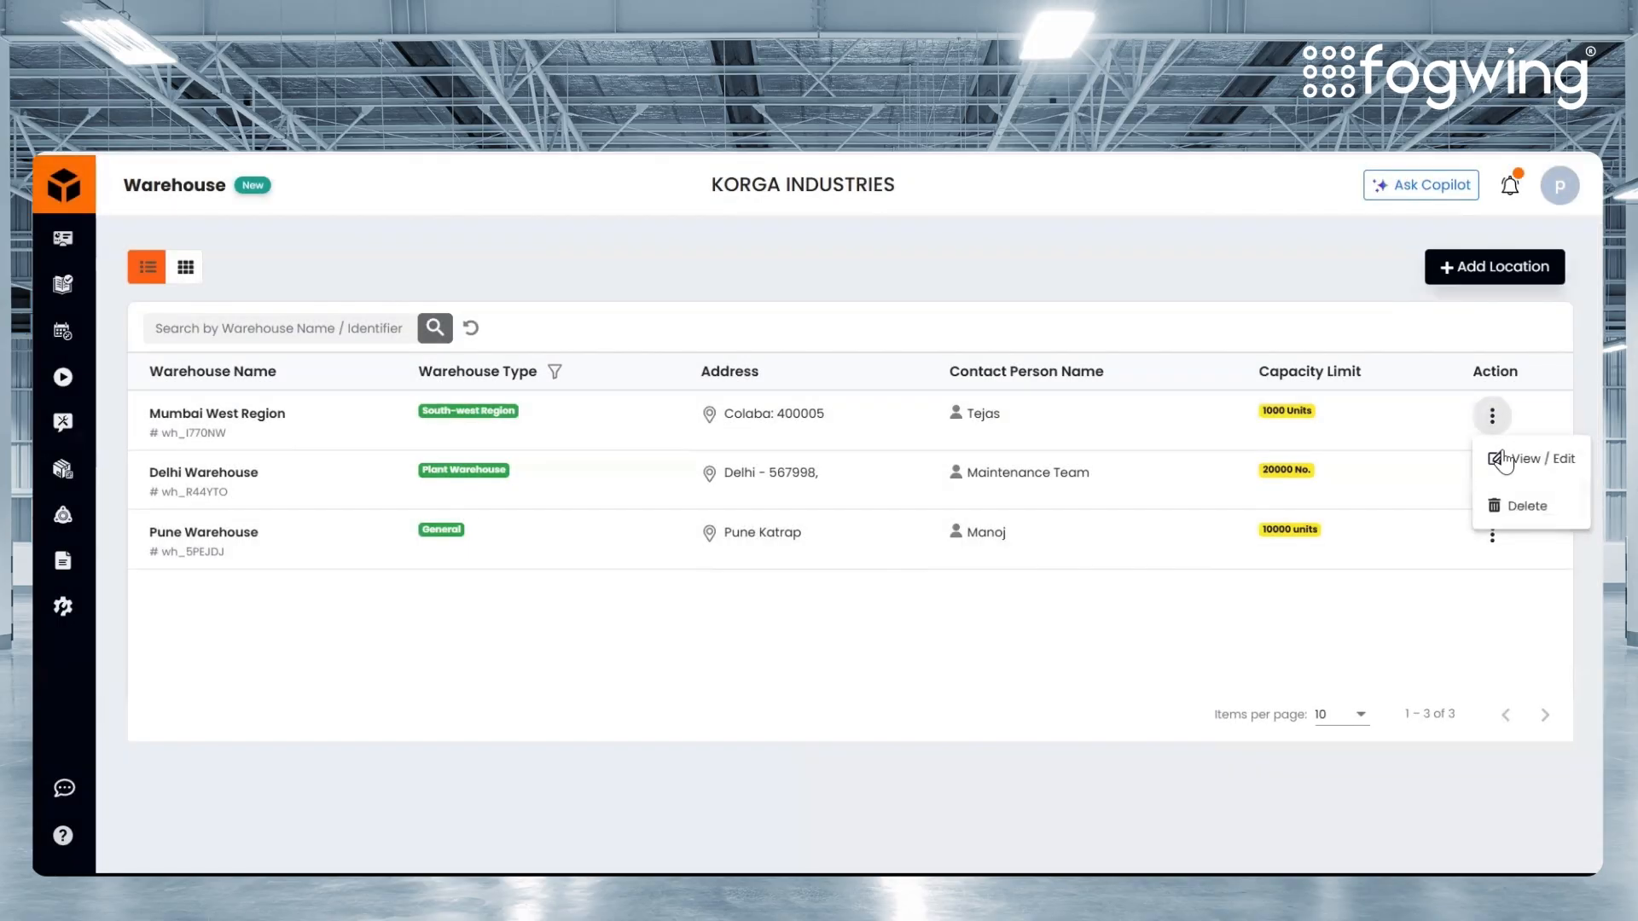
pyautogui.click(1497, 462)
pyautogui.scroll(-5, 1251, 635)
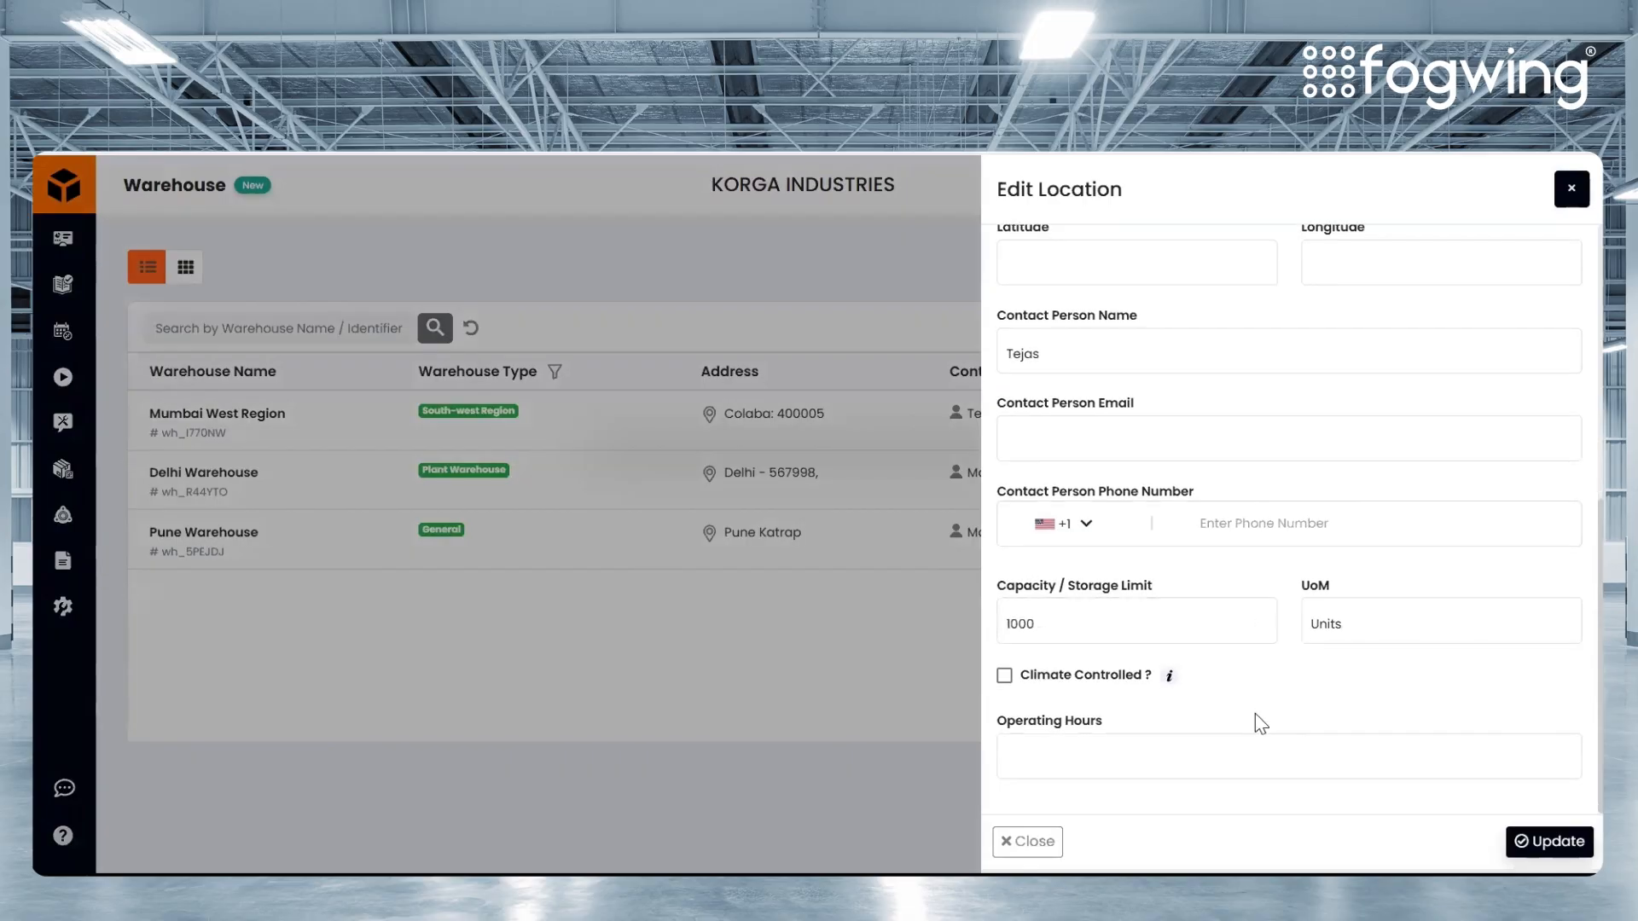
pyautogui.scroll(5, 1342, 691)
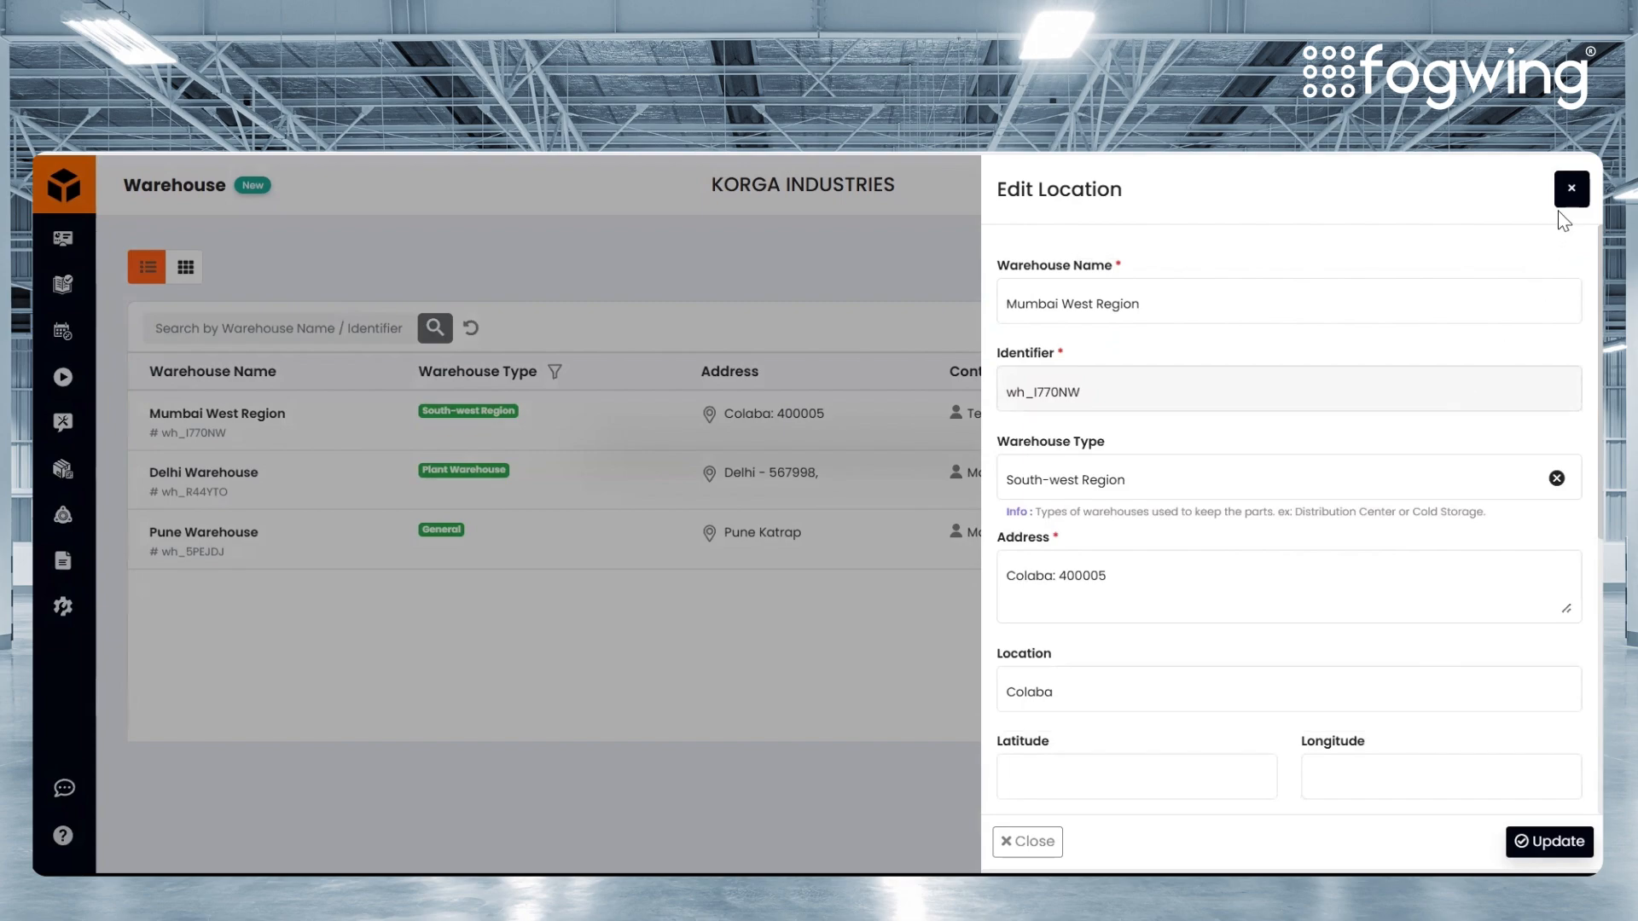
pyautogui.click(1571, 190)
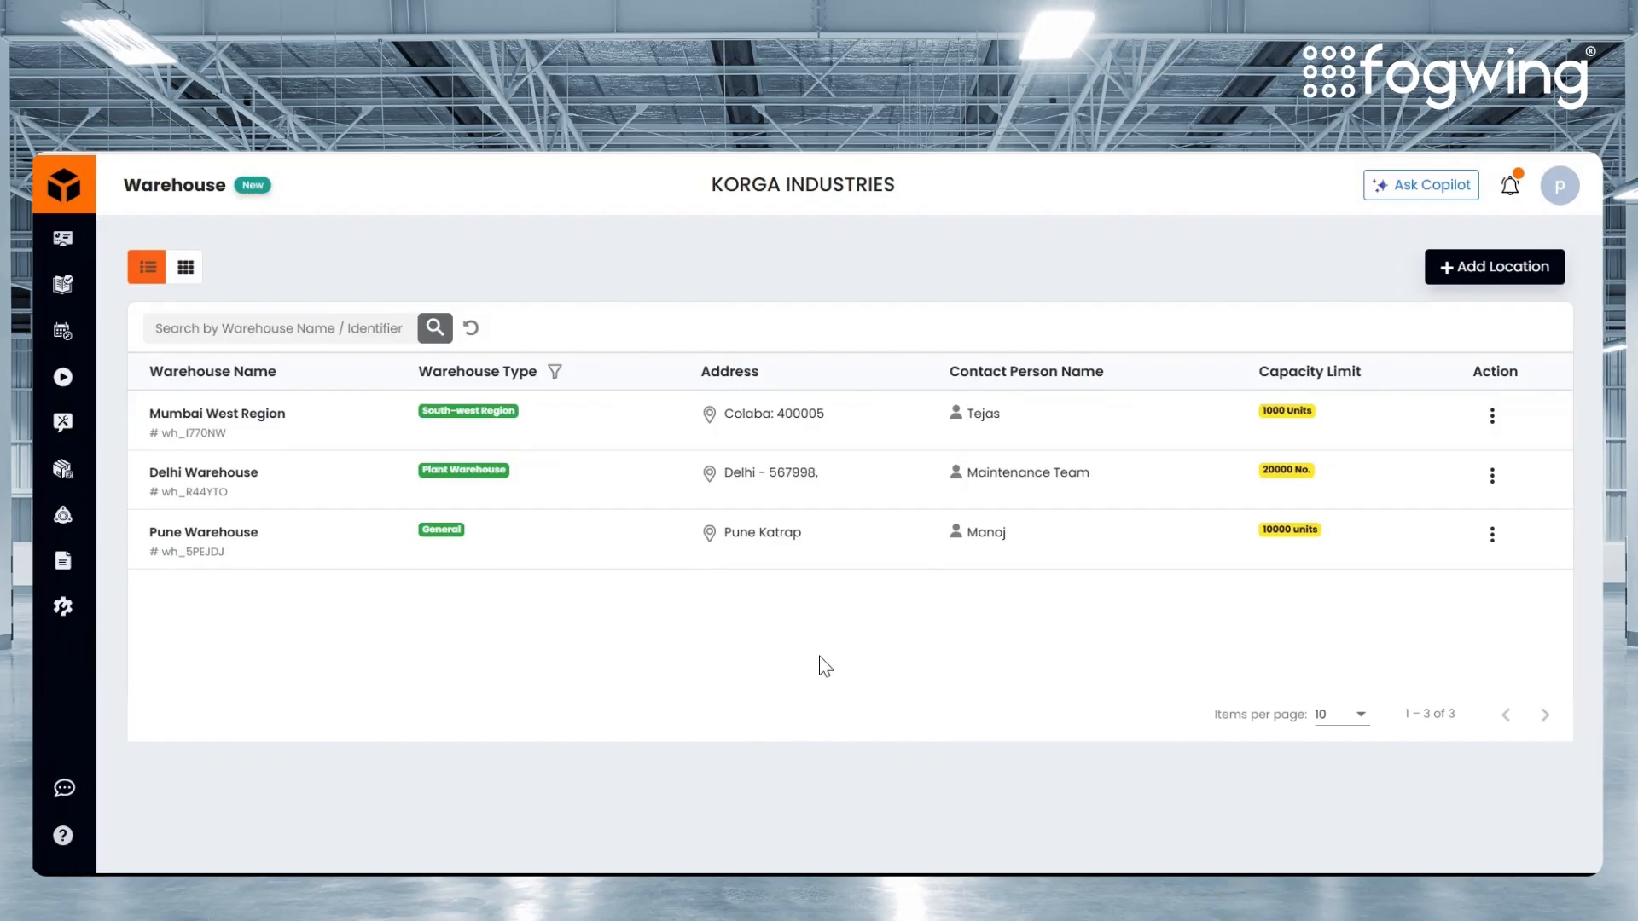
# - Open the PCB Assembly For Biometric Devices part from the parts list for editing
pyautogui.click(64, 517)
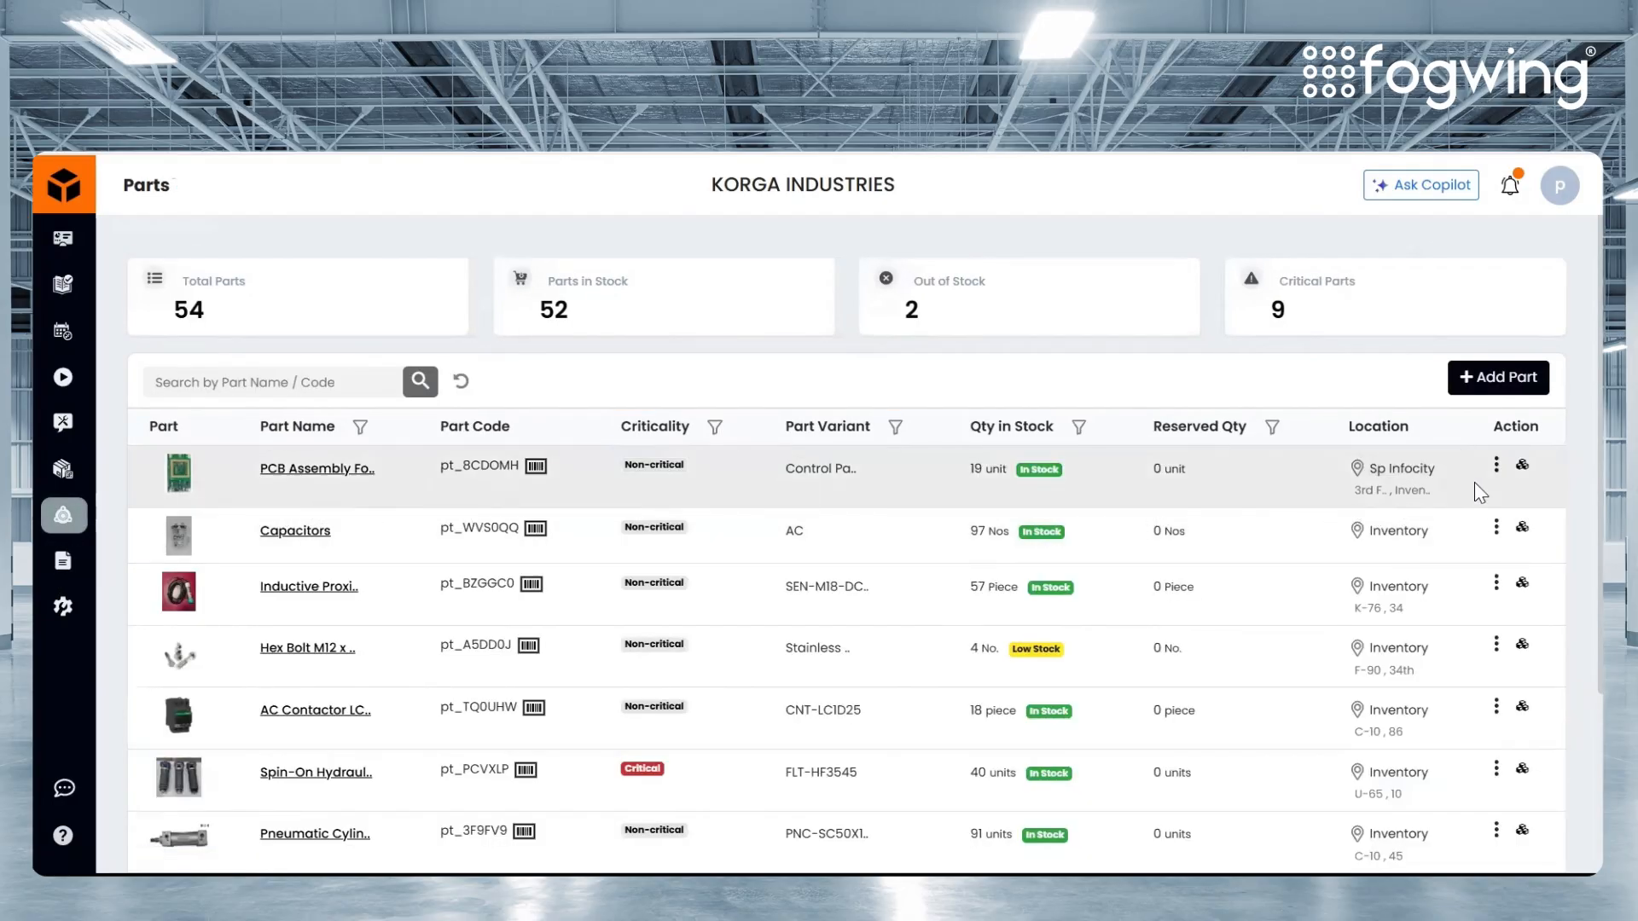
pyautogui.click(1497, 466)
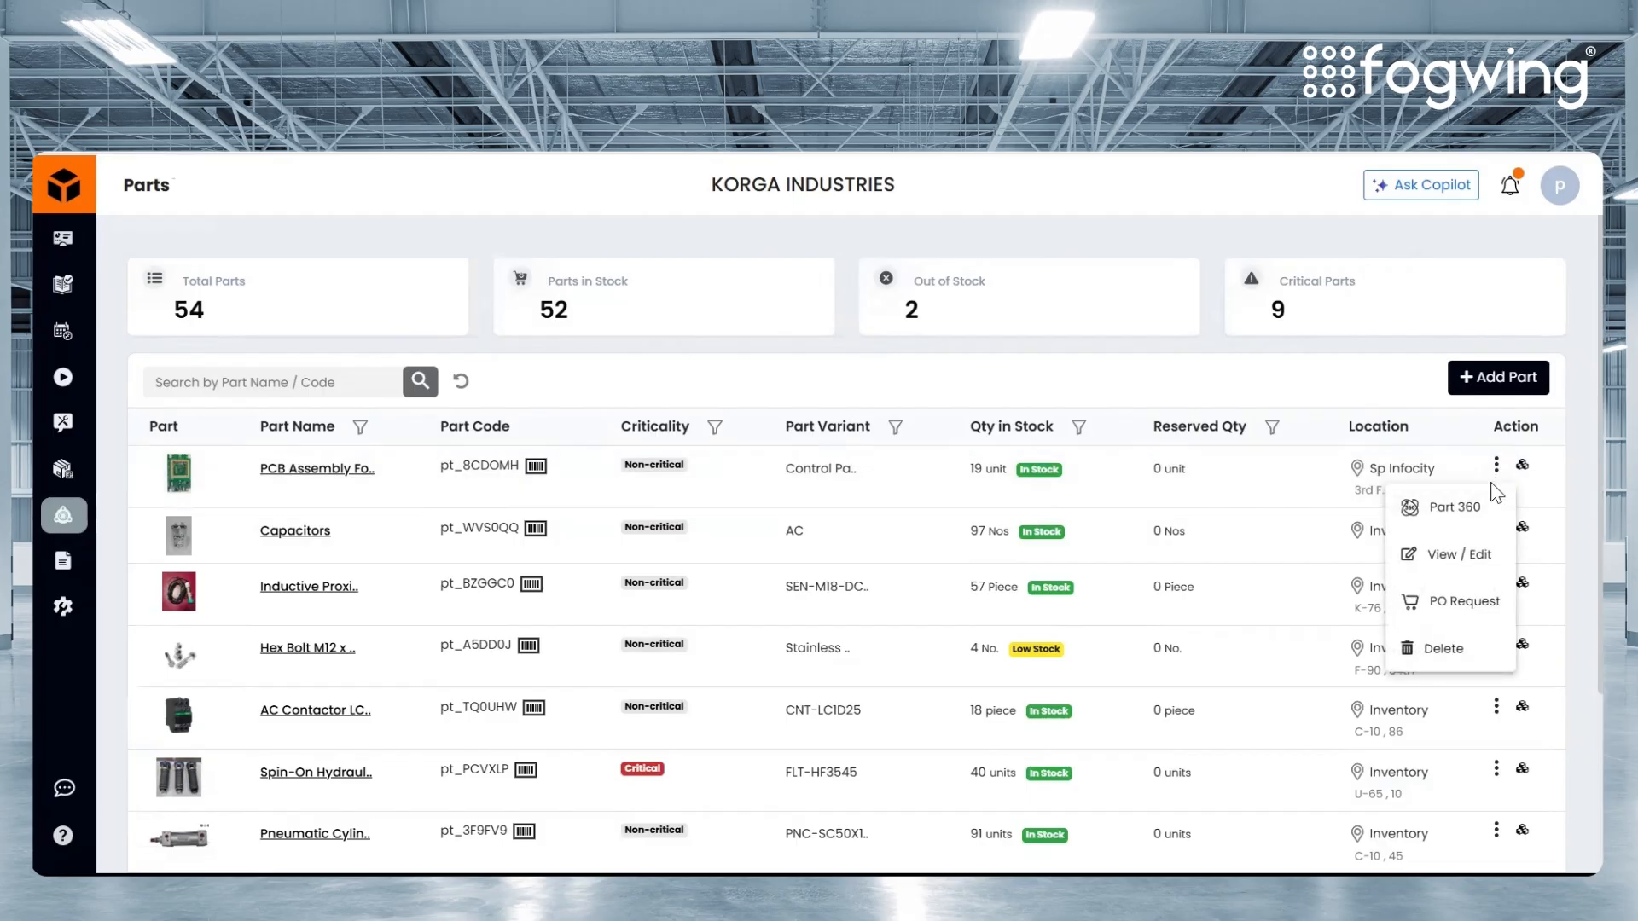
pyautogui.click(1474, 555)
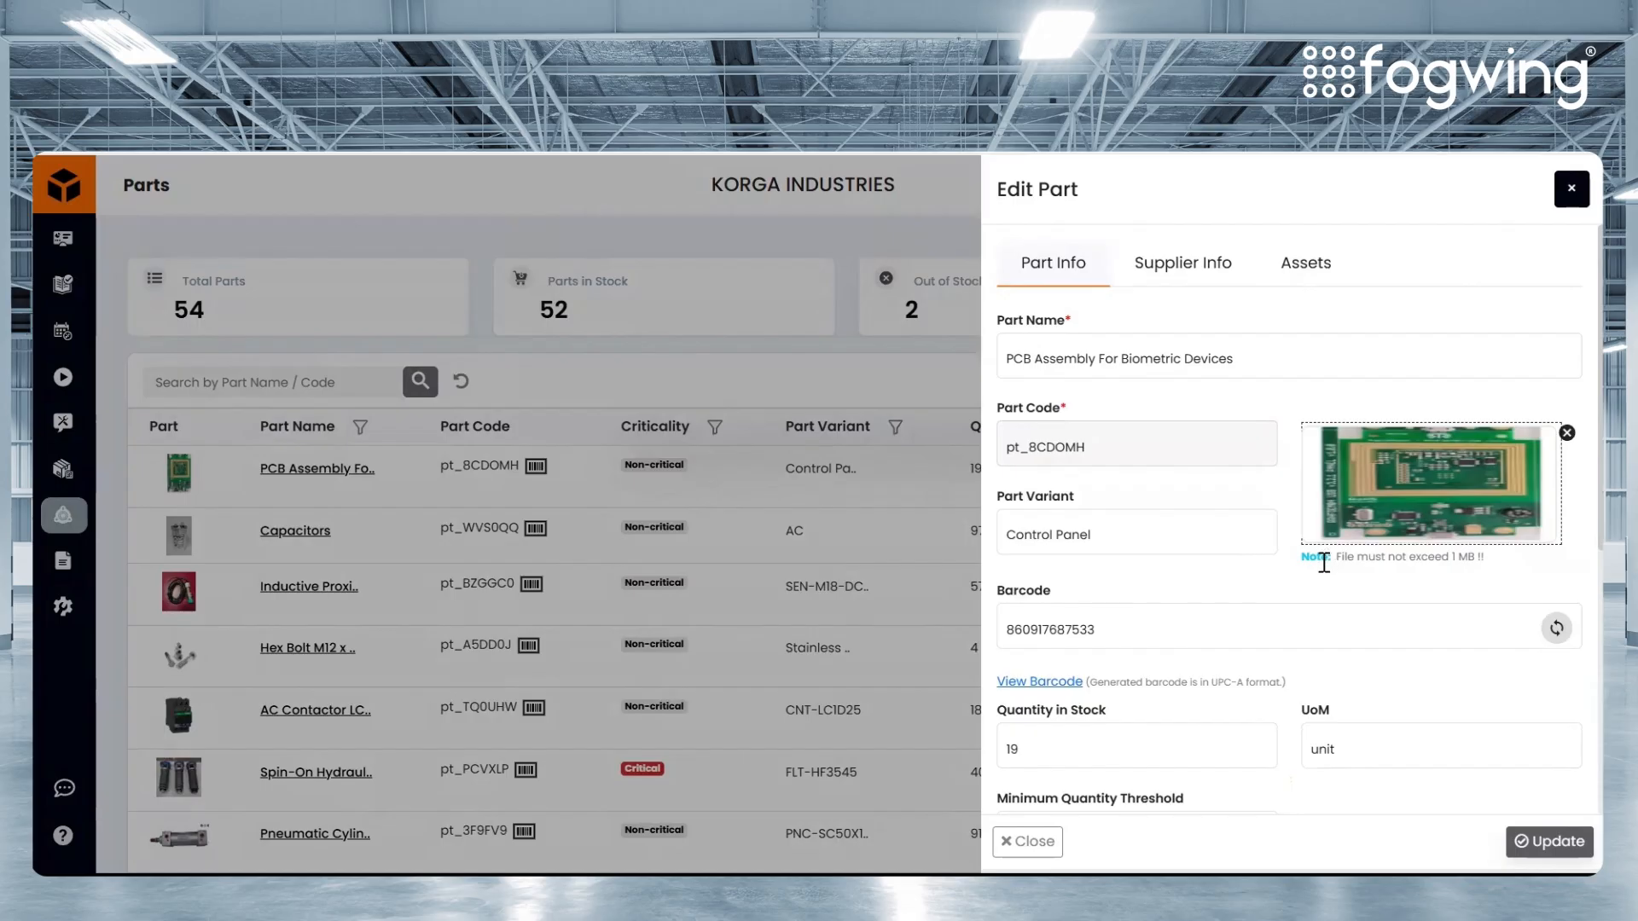
# - Set the part's storage location to Delhi Warehouse (wh_R44YTO), save the update and close the part form
pyautogui.scroll(-4, 1326, 576)
pyautogui.scroll(-2, 1329, 578)
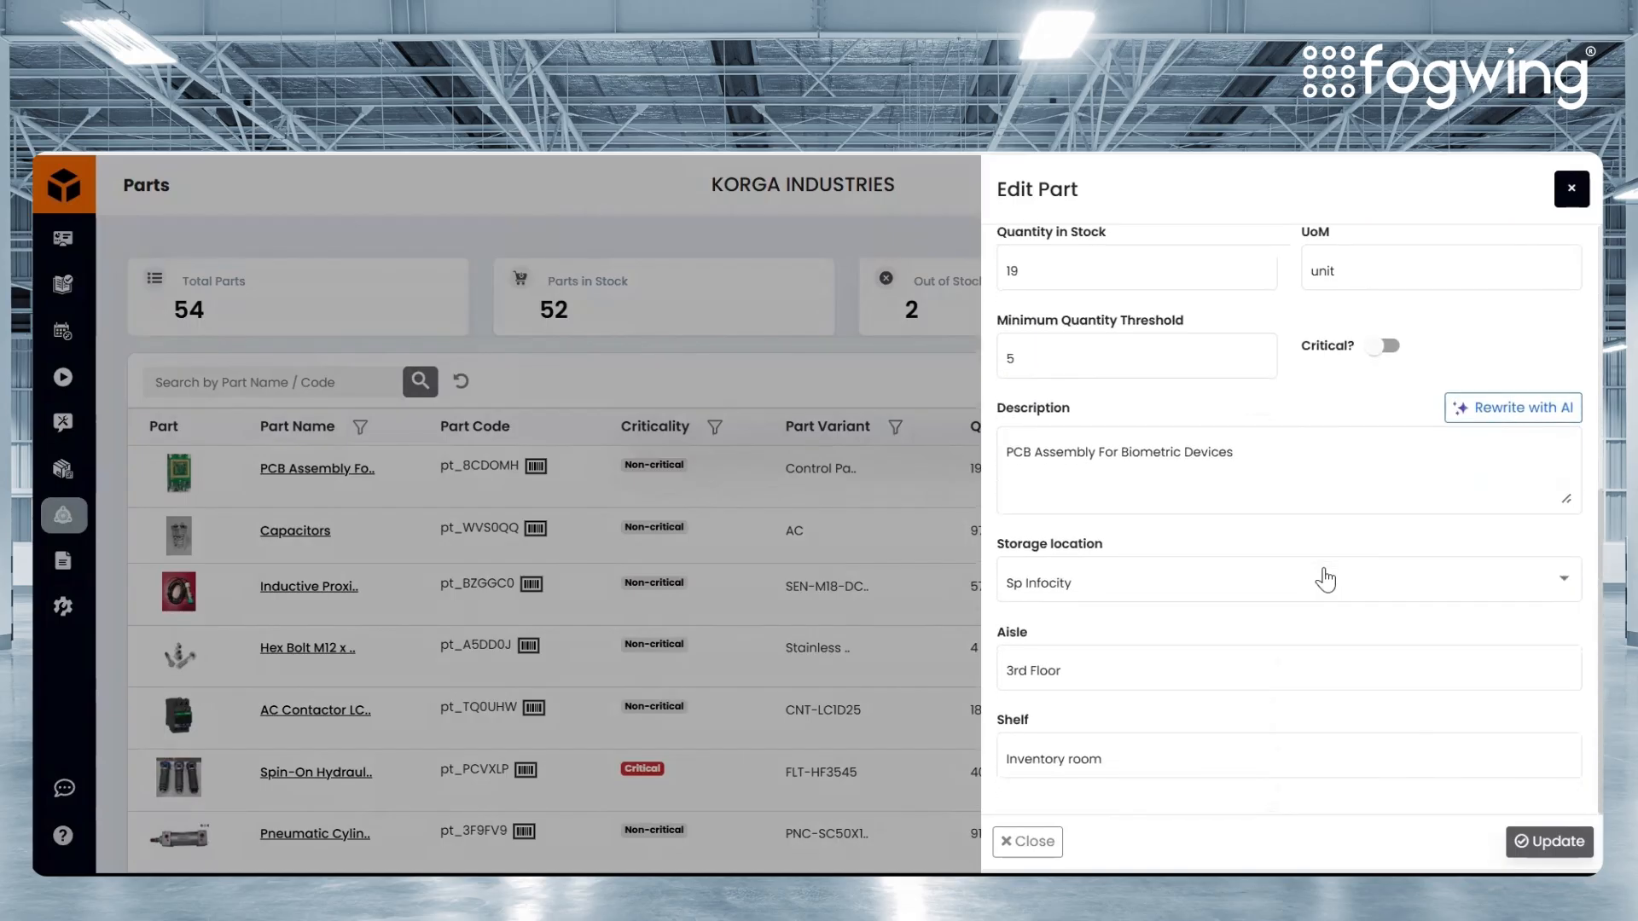
pyautogui.click(1168, 597)
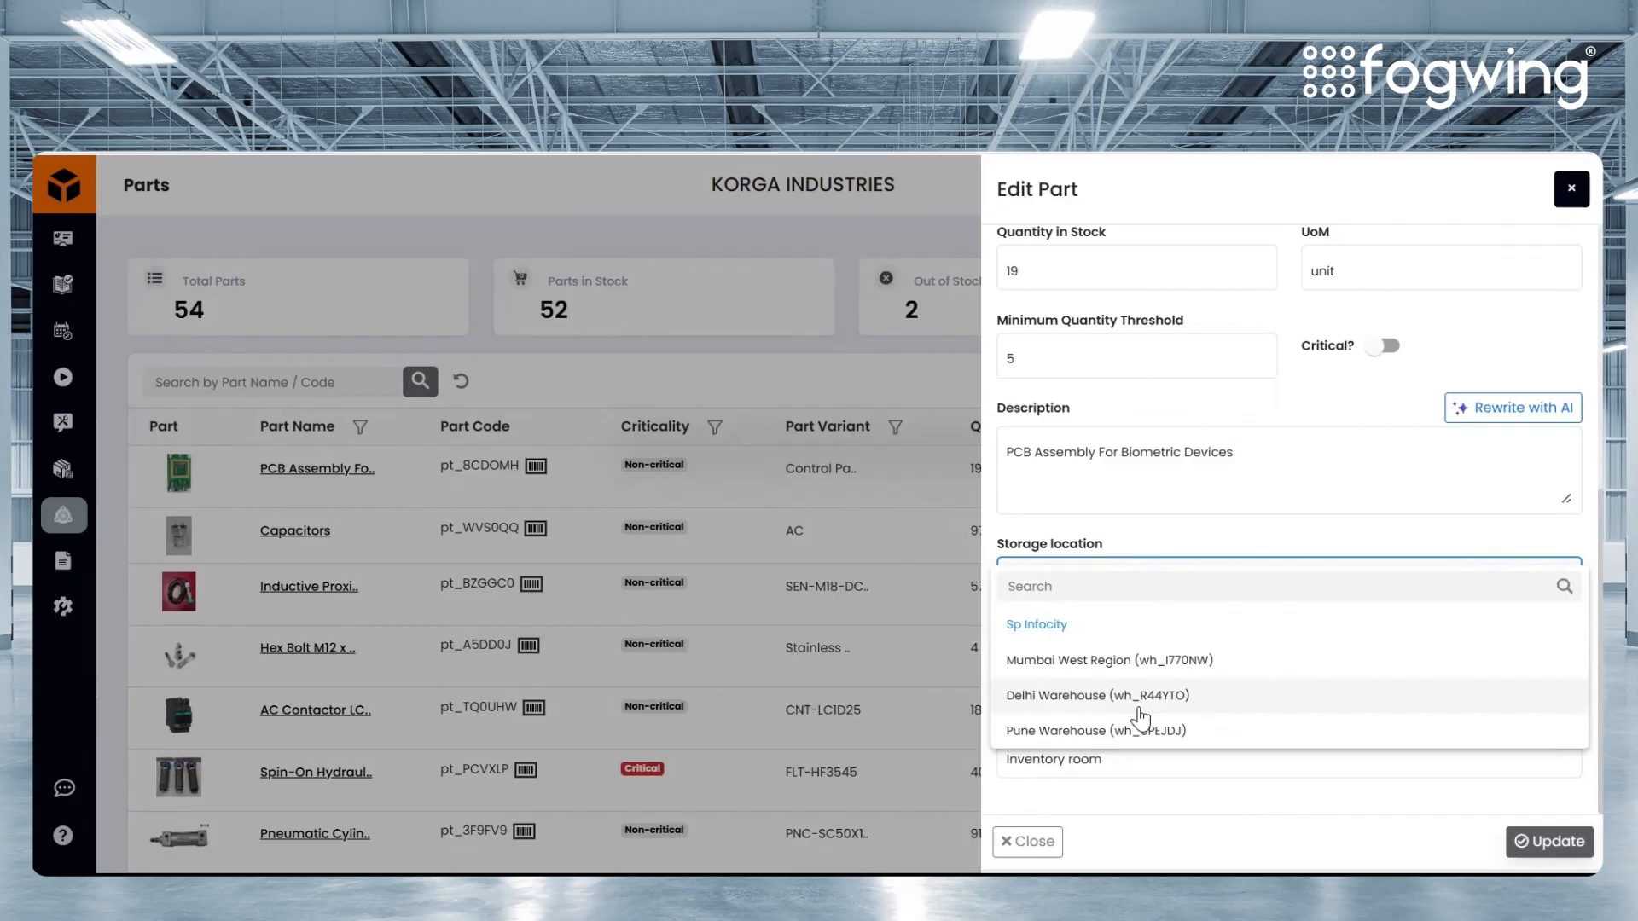
pyautogui.click(1114, 698)
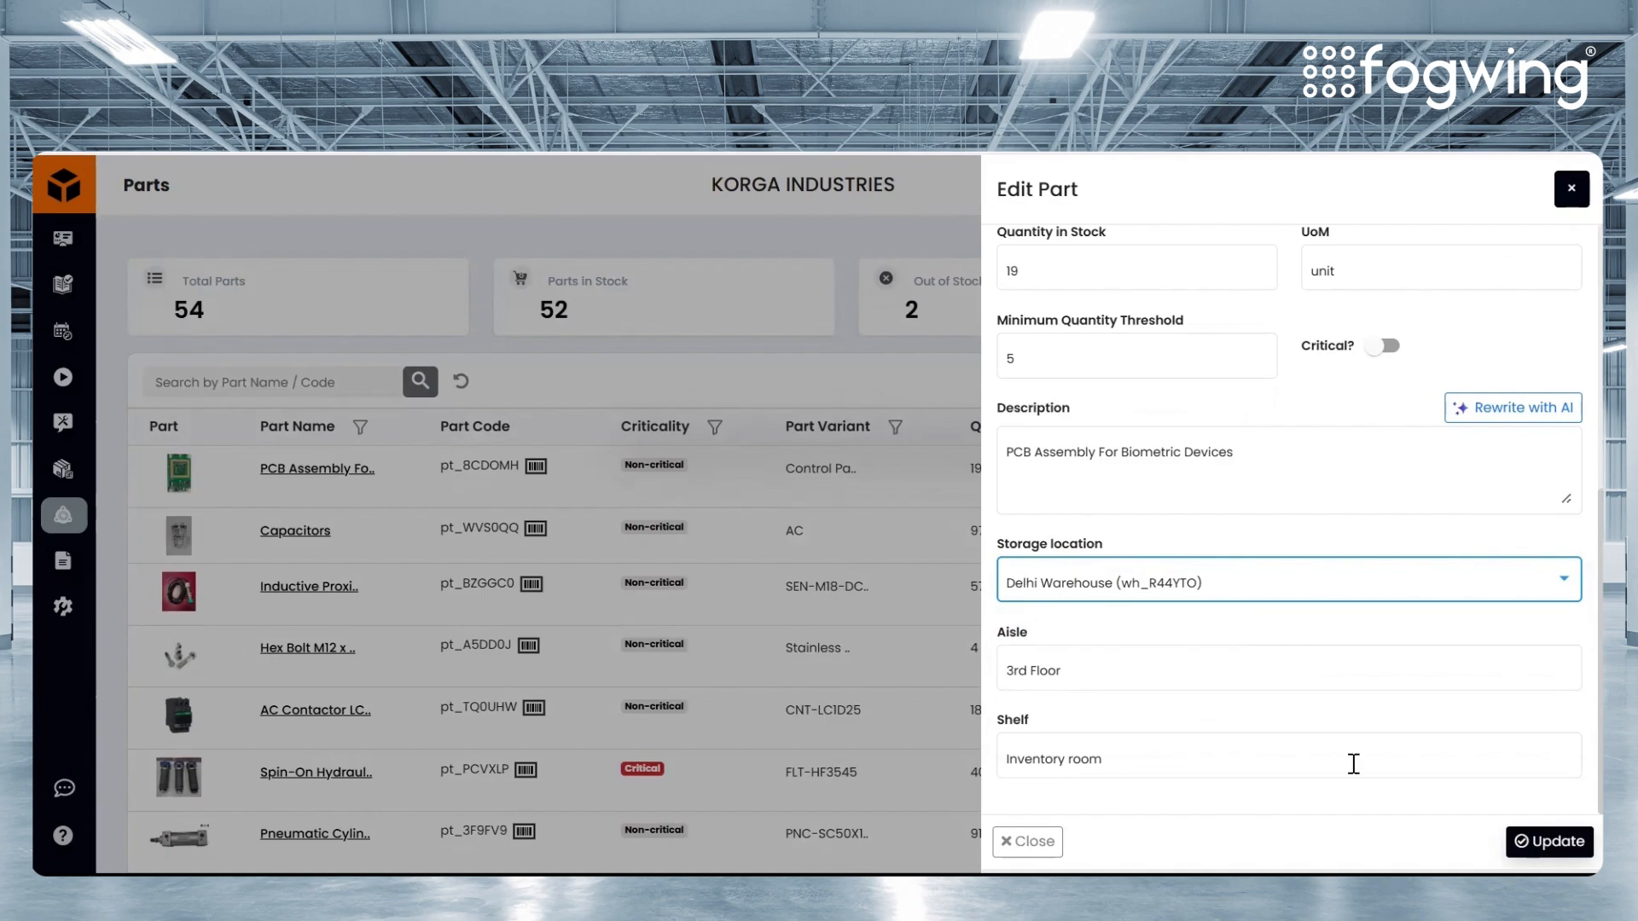
pyautogui.click(1540, 841)
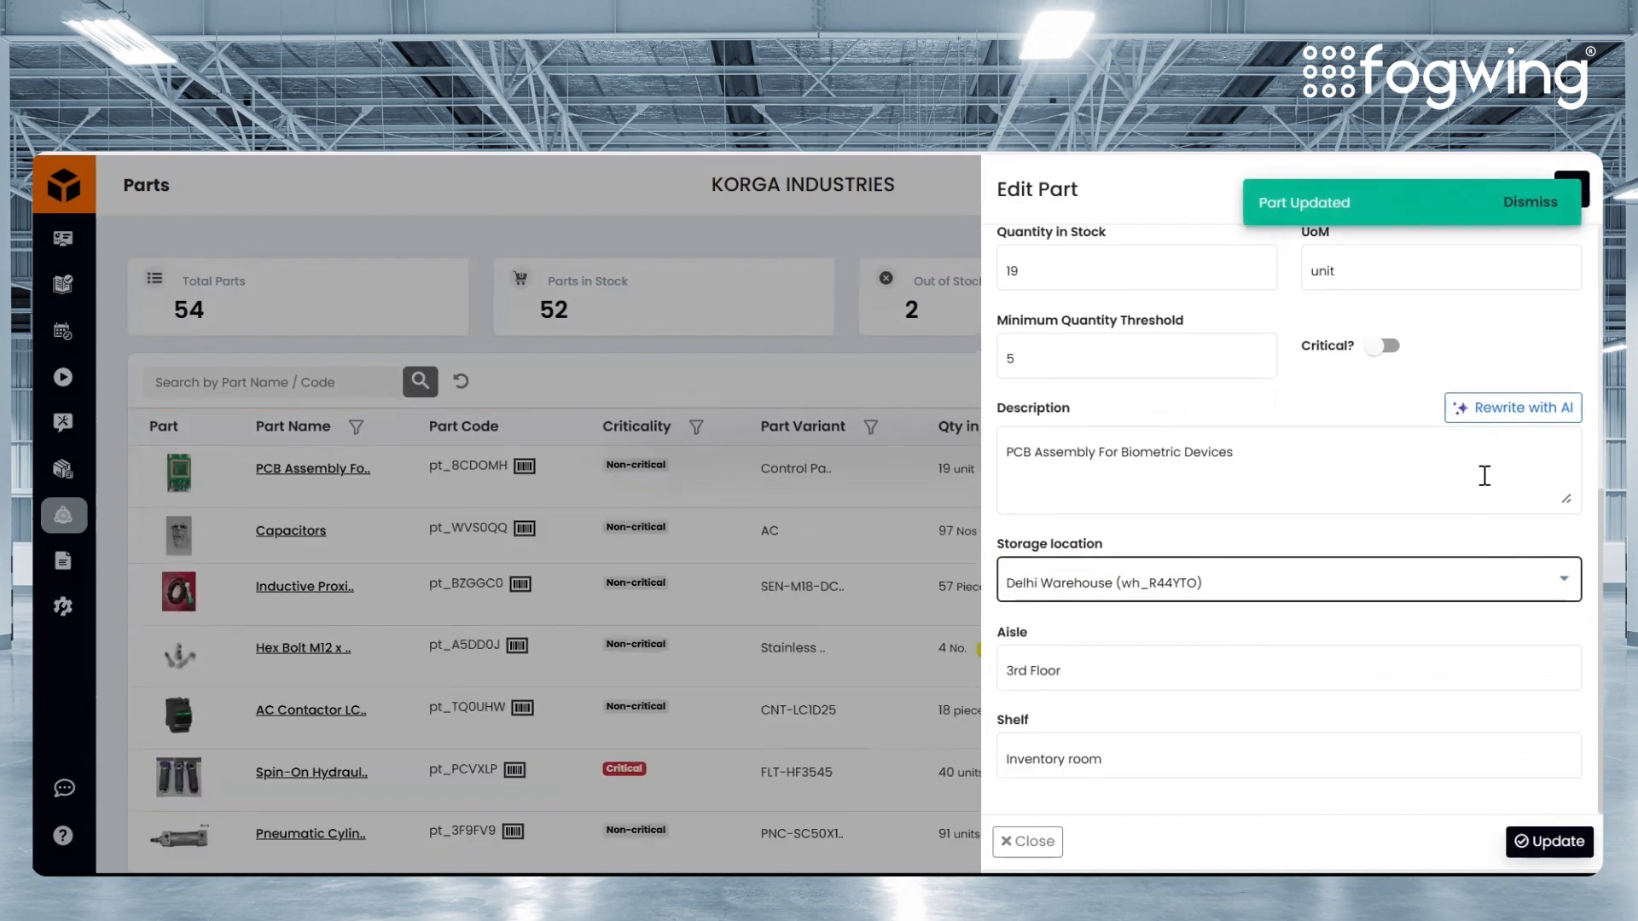
pyautogui.click(1514, 203)
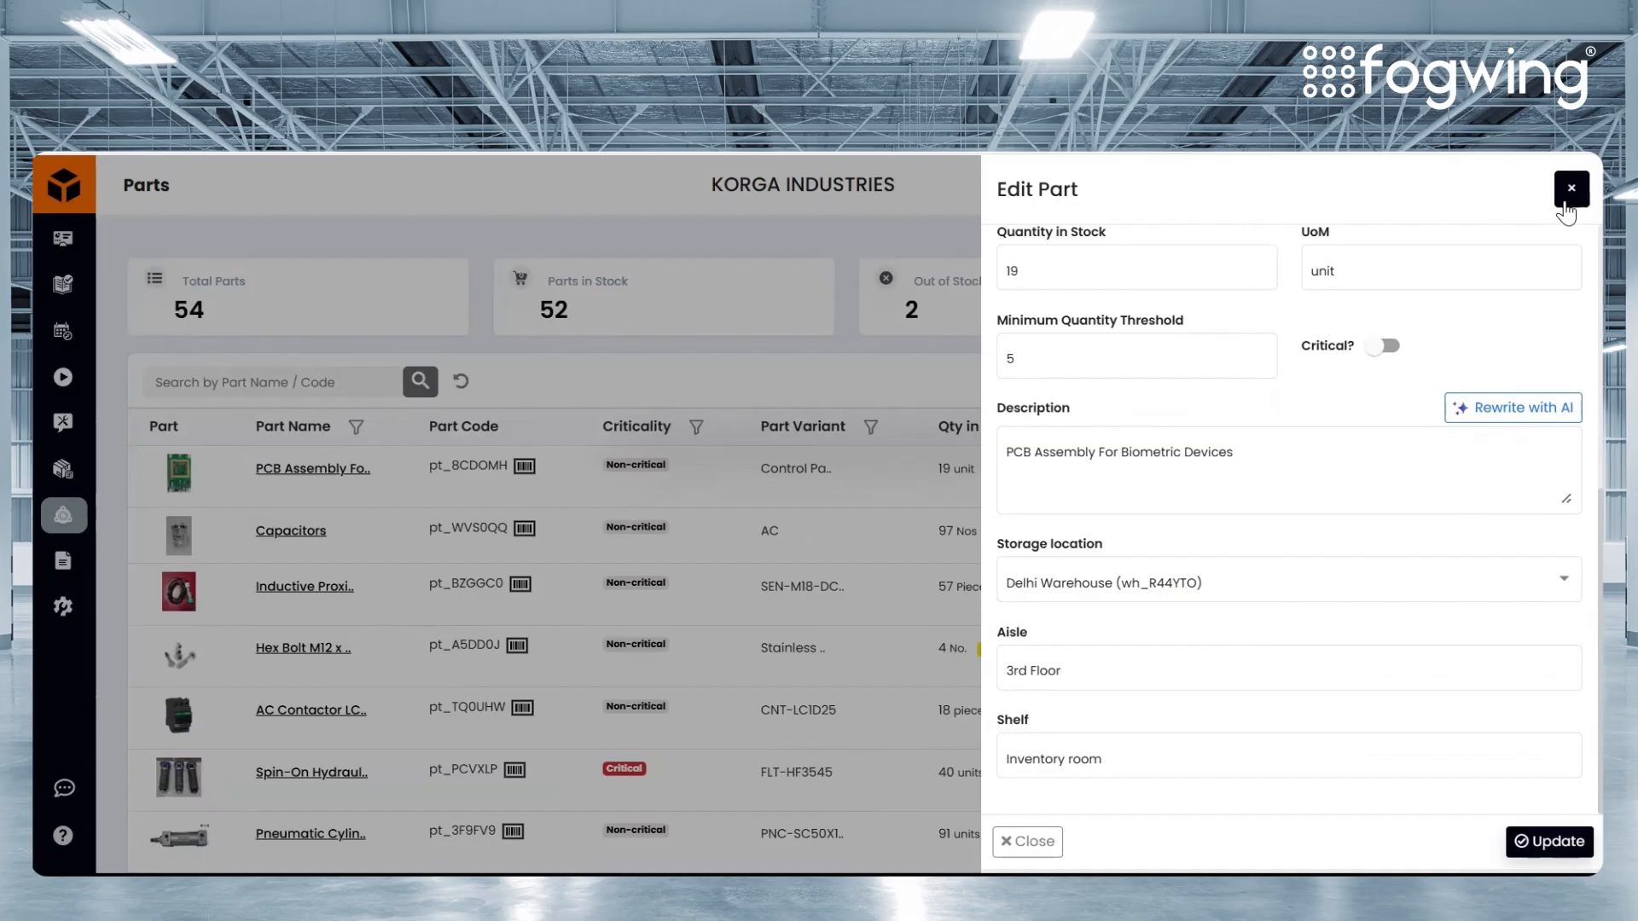
pyautogui.click(1570, 192)
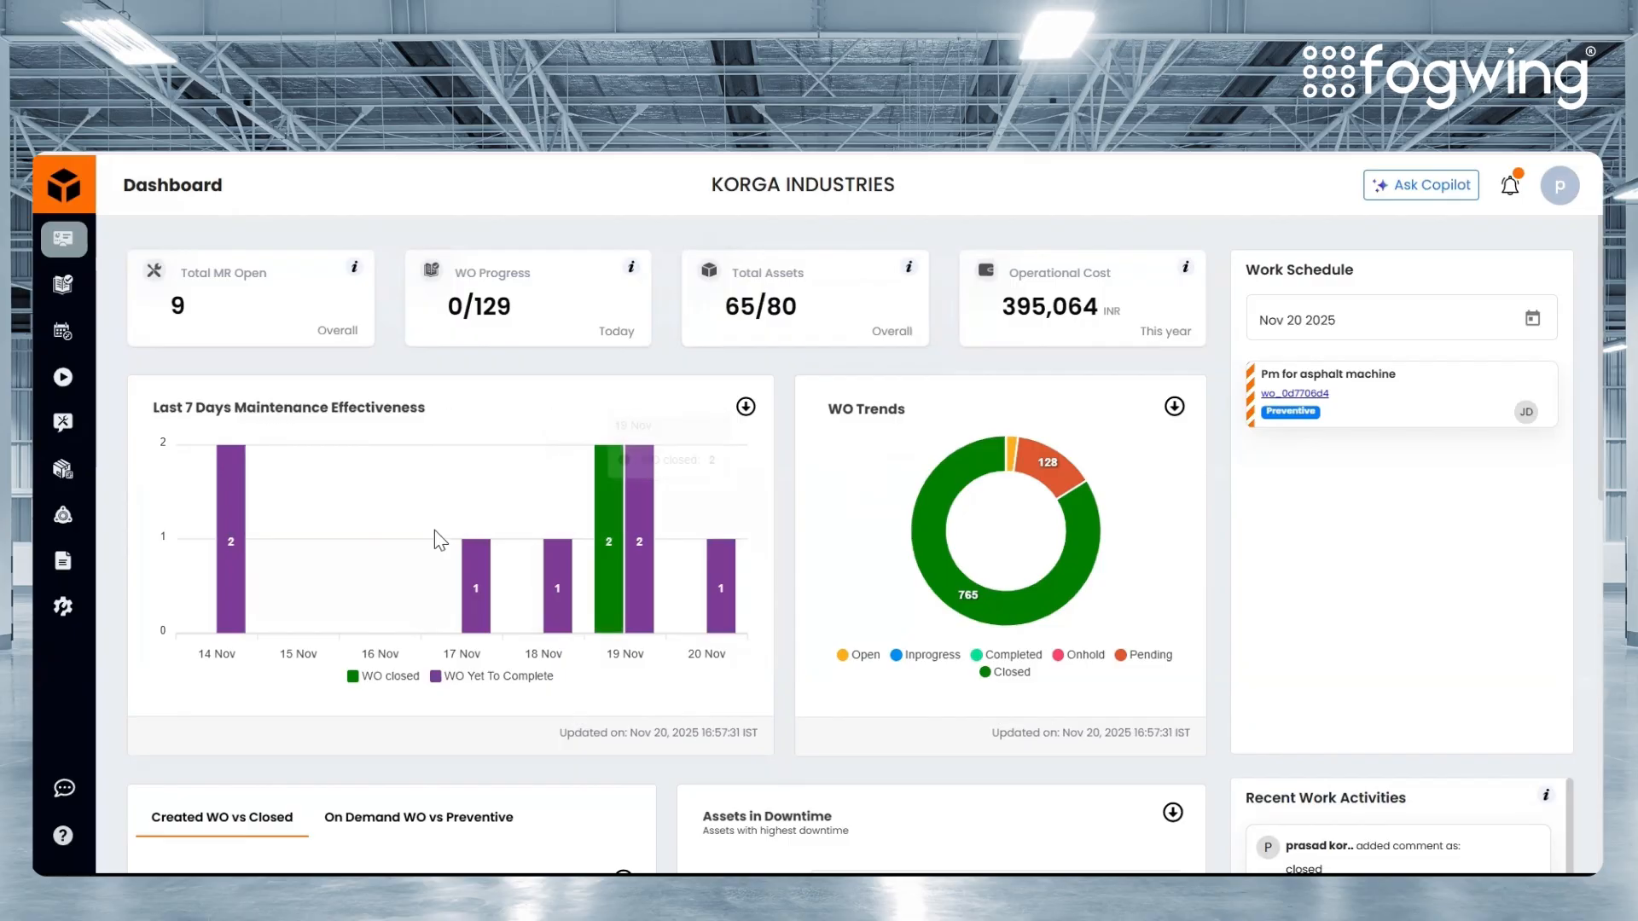
# - Open the WO Summary Report from the standard maintenance reports in the settings
pyautogui.click(73, 613)
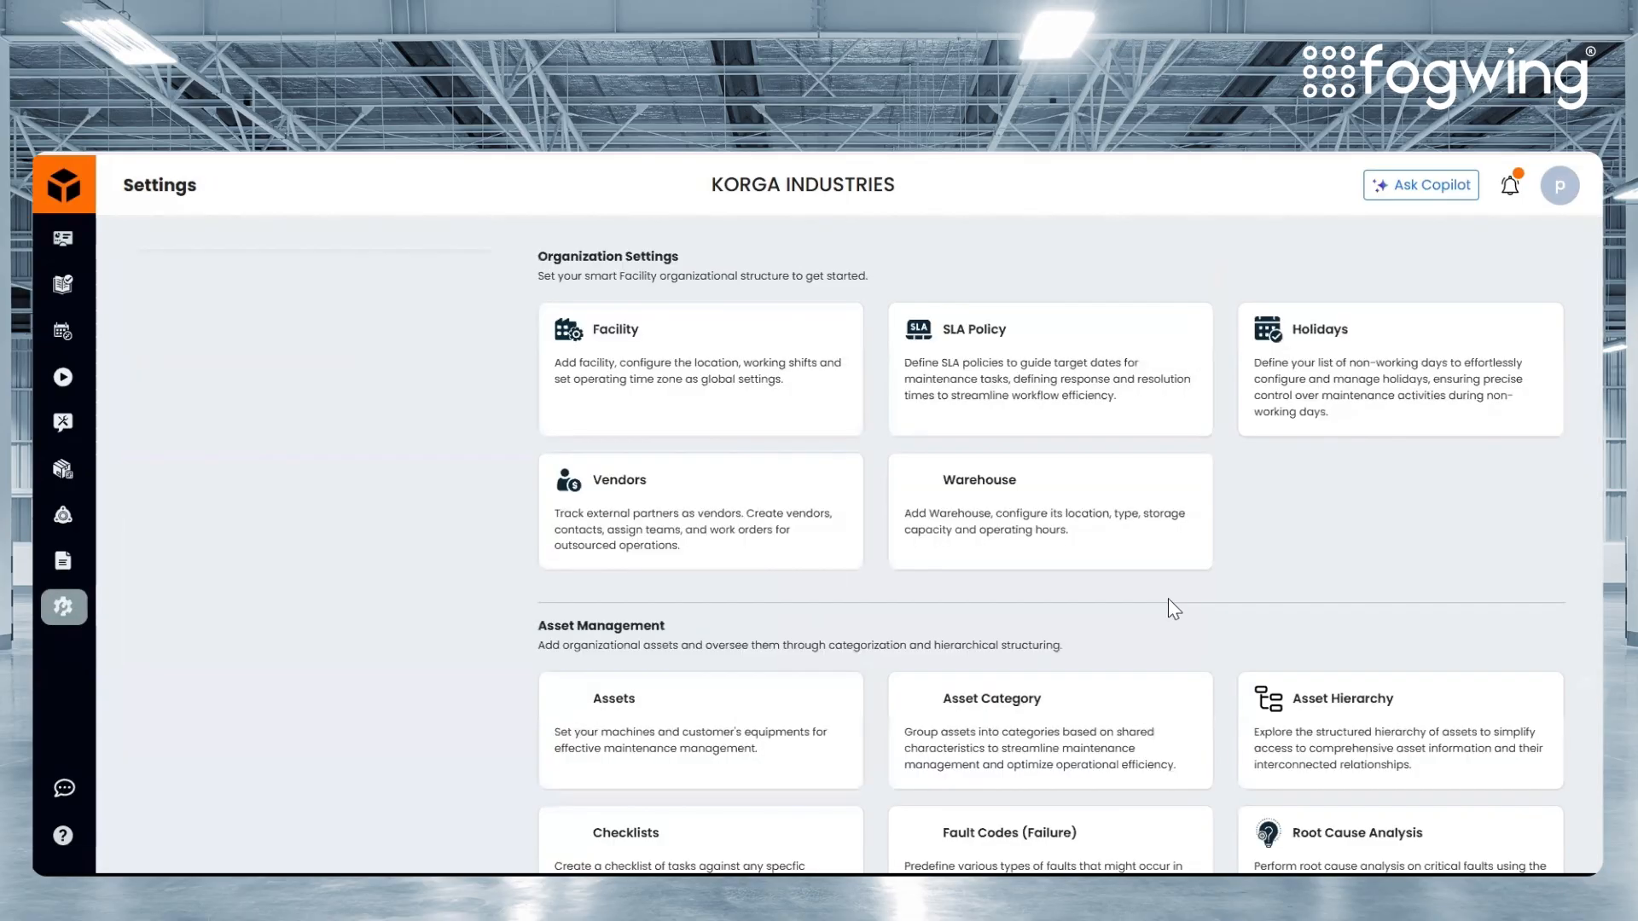
pyautogui.scroll(-4, 1110, 602)
pyautogui.scroll(-10, 1203, 615)
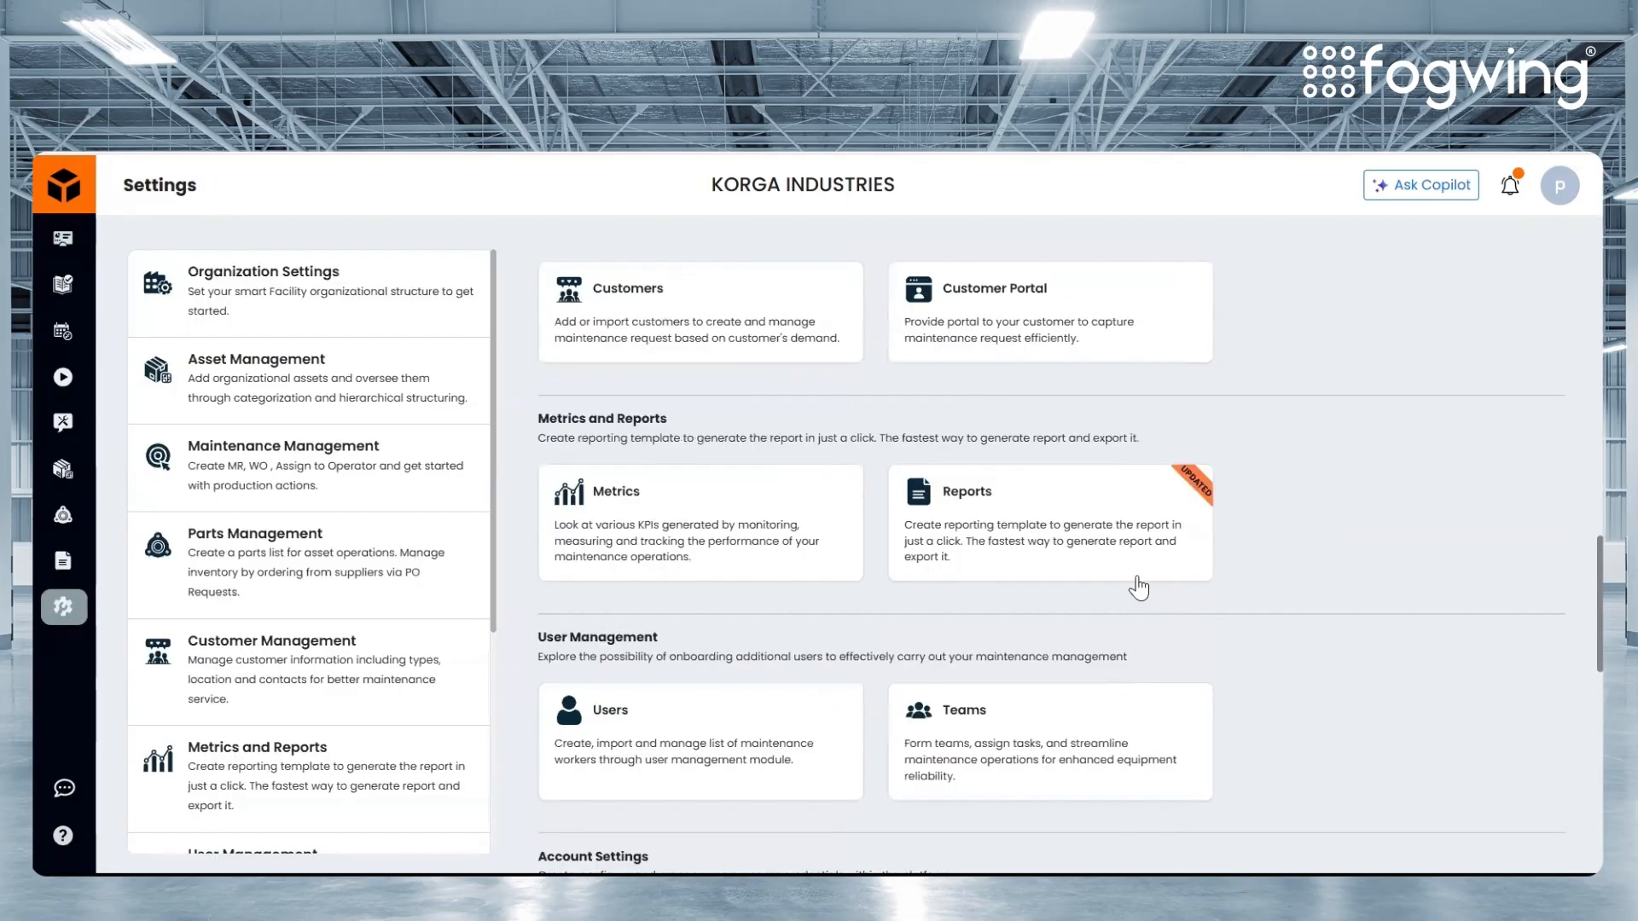
pyautogui.click(1081, 542)
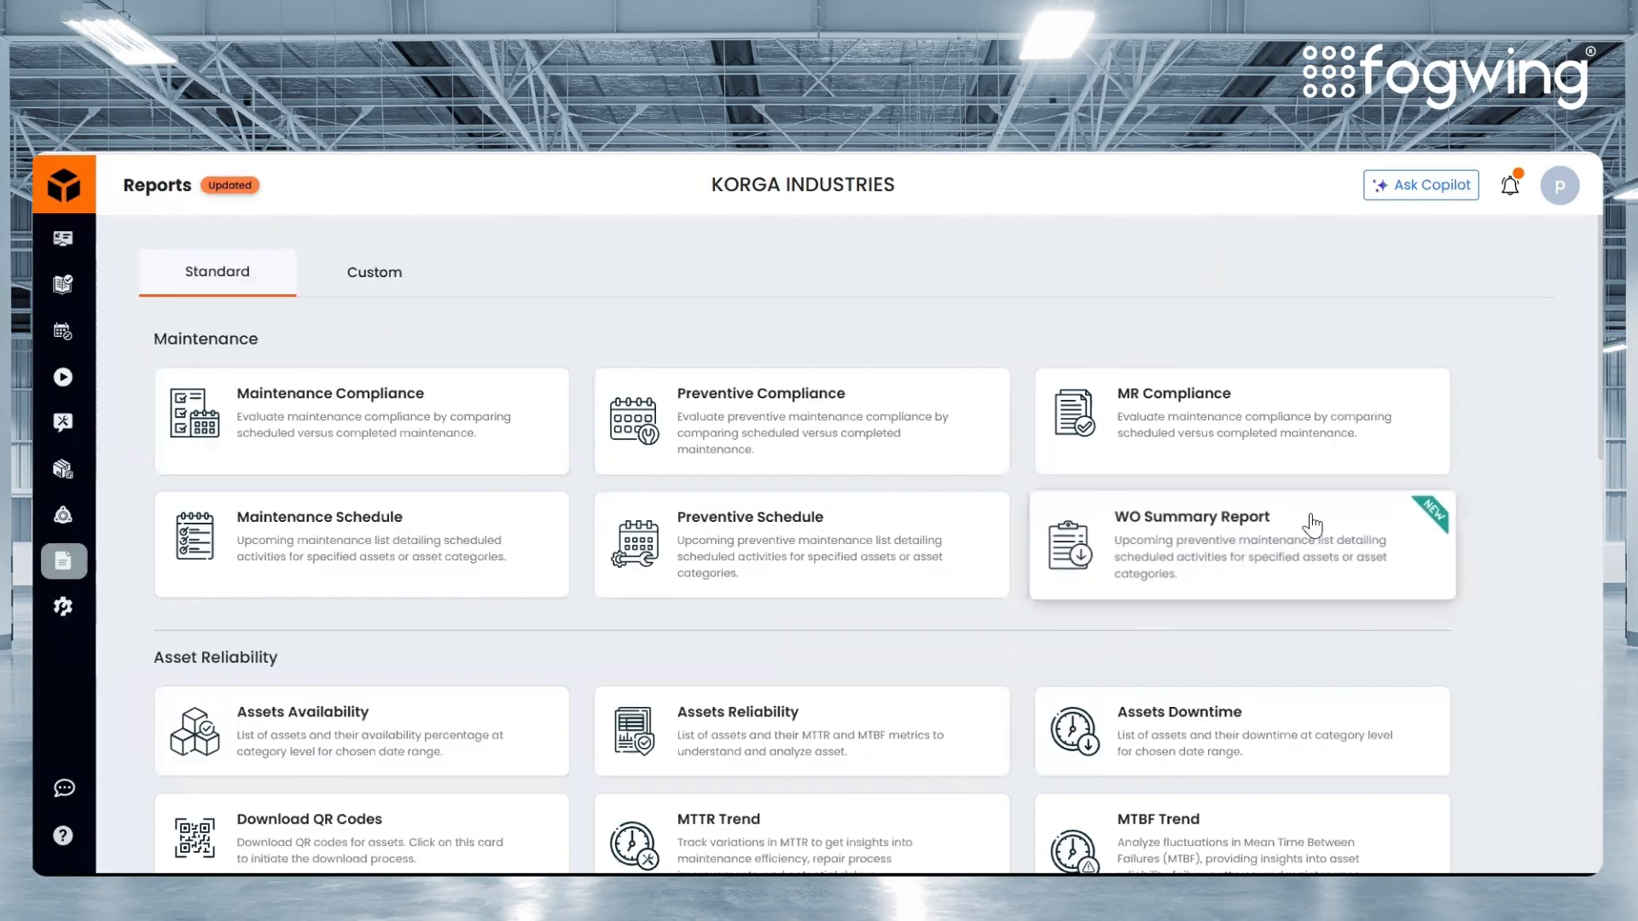
pyautogui.click(1238, 563)
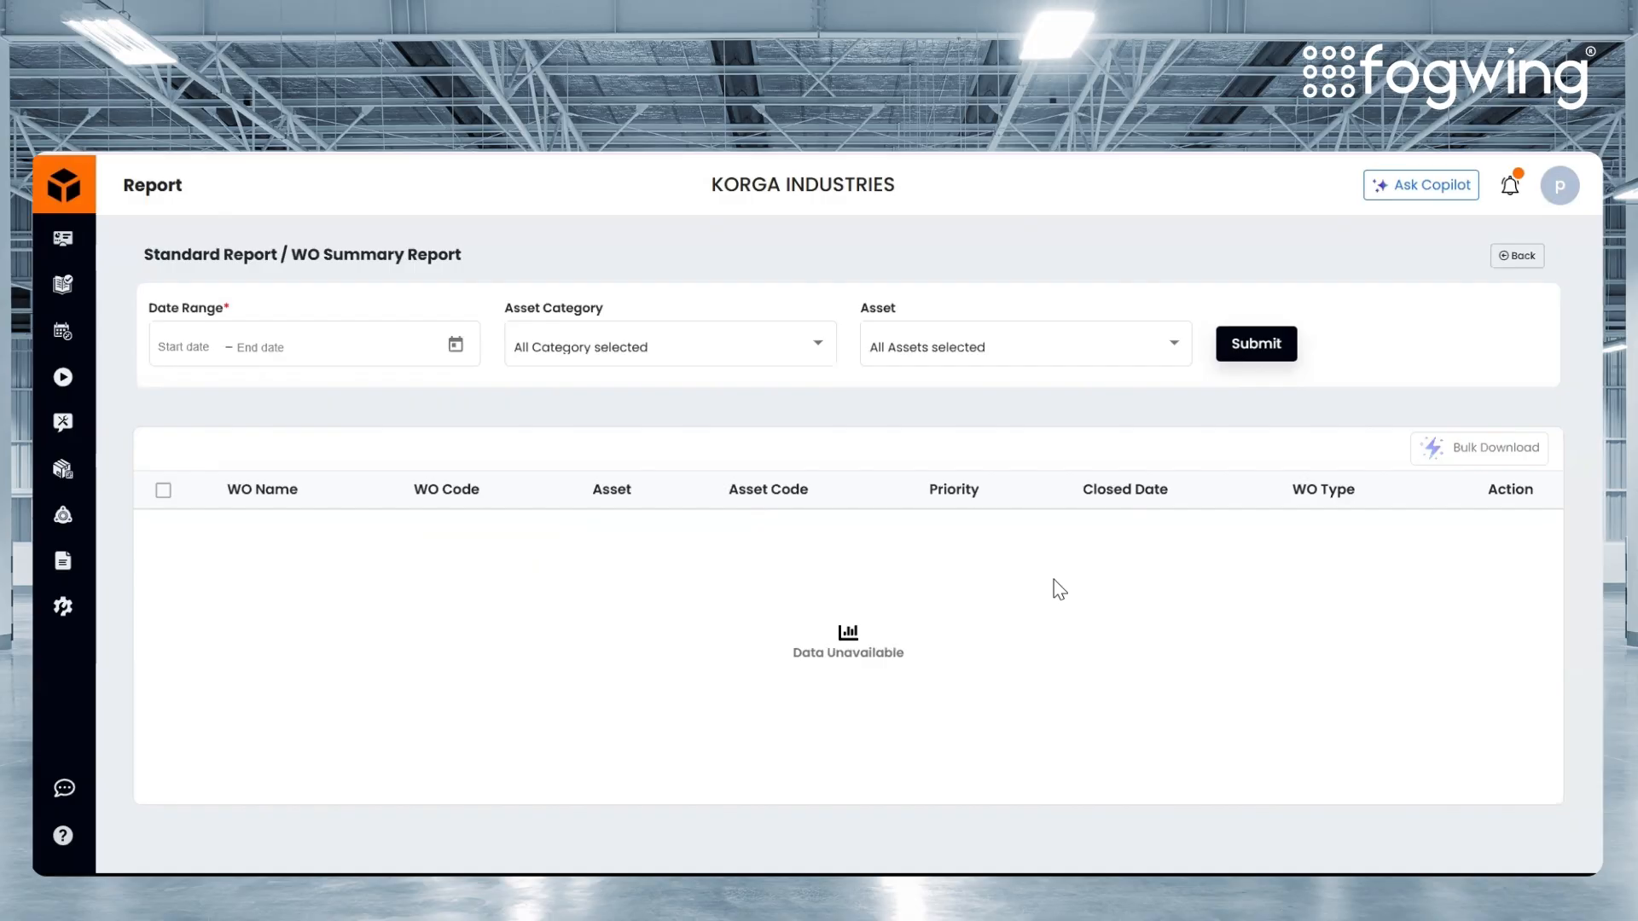
# - Set the report's date range to this month, generate the work order summary, and look through the listed work orders
pyautogui.click(456, 345)
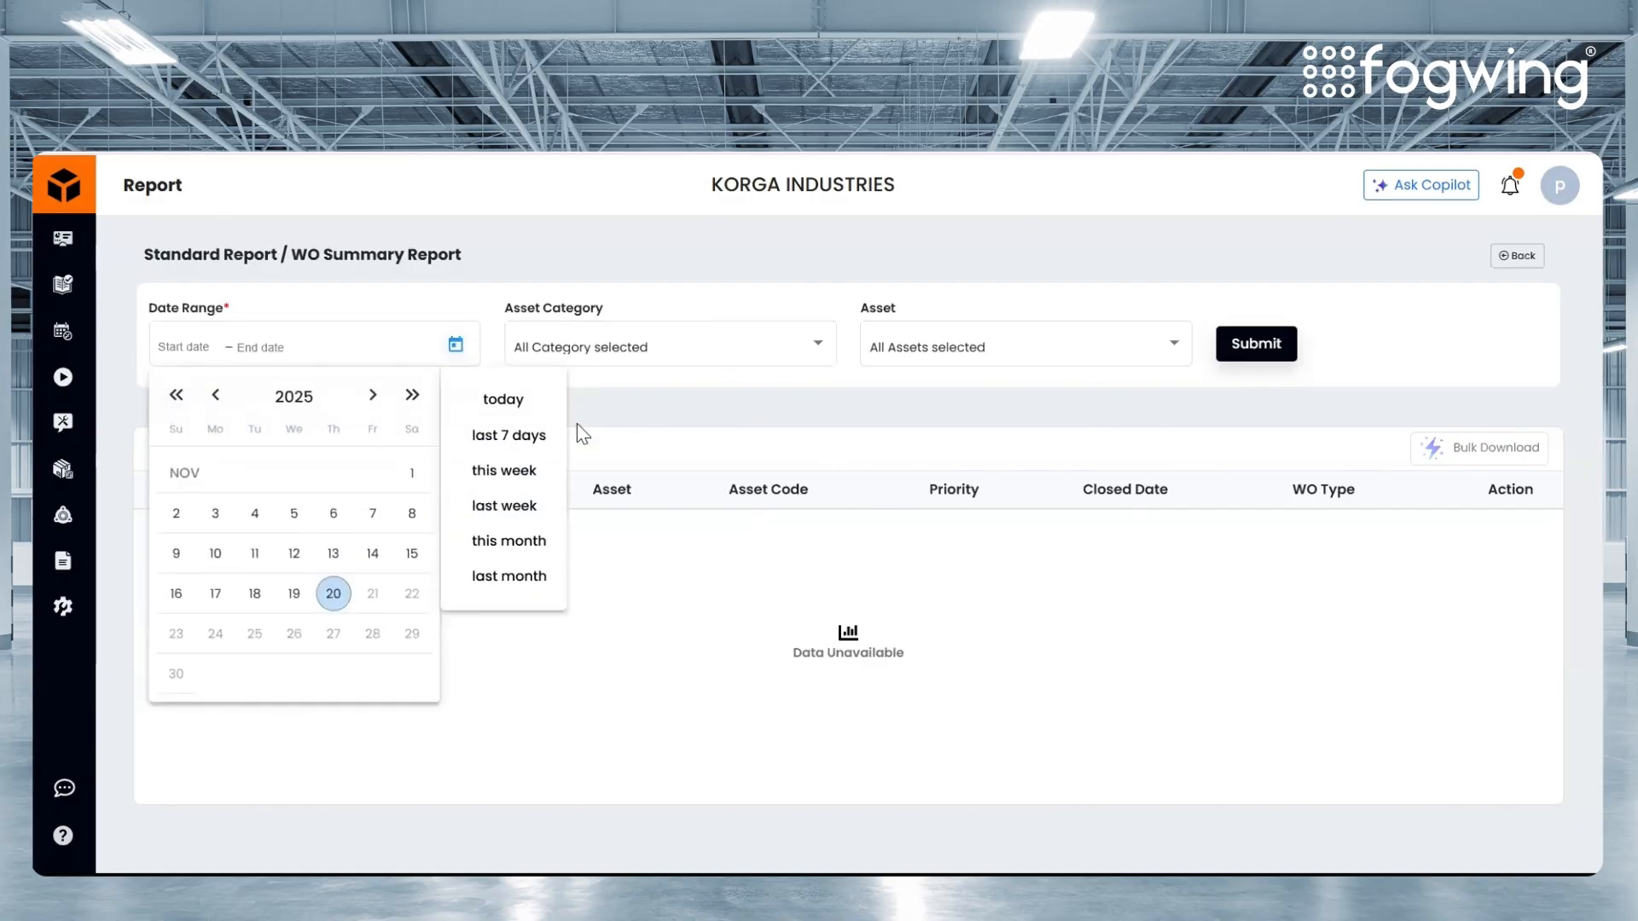
pyautogui.click(542, 547)
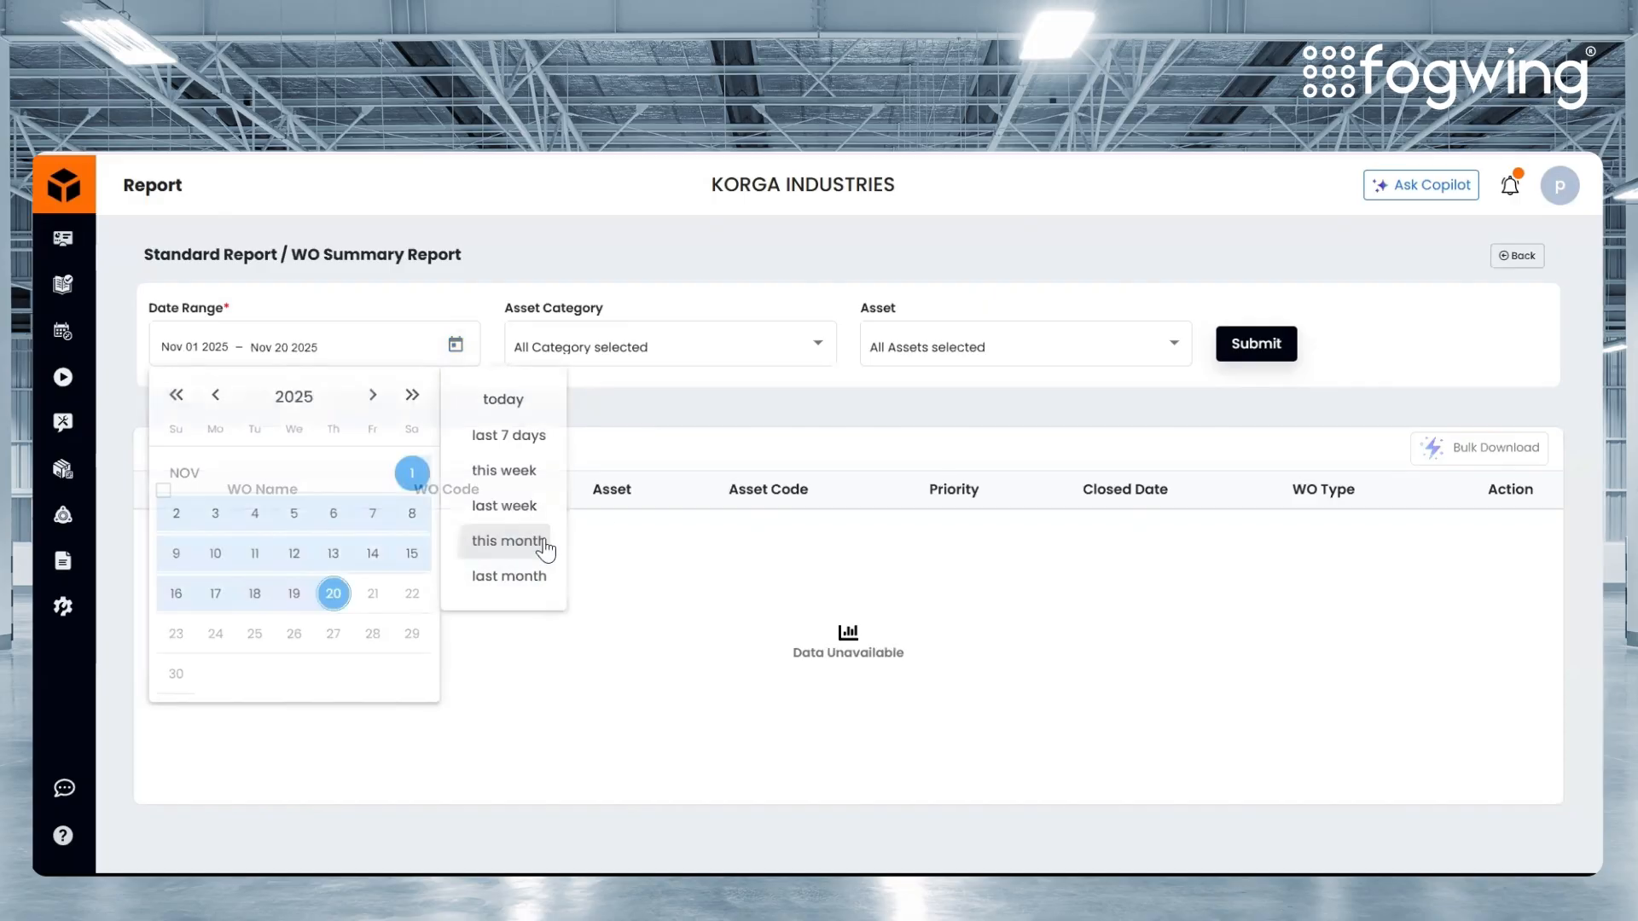
pyautogui.click(1236, 345)
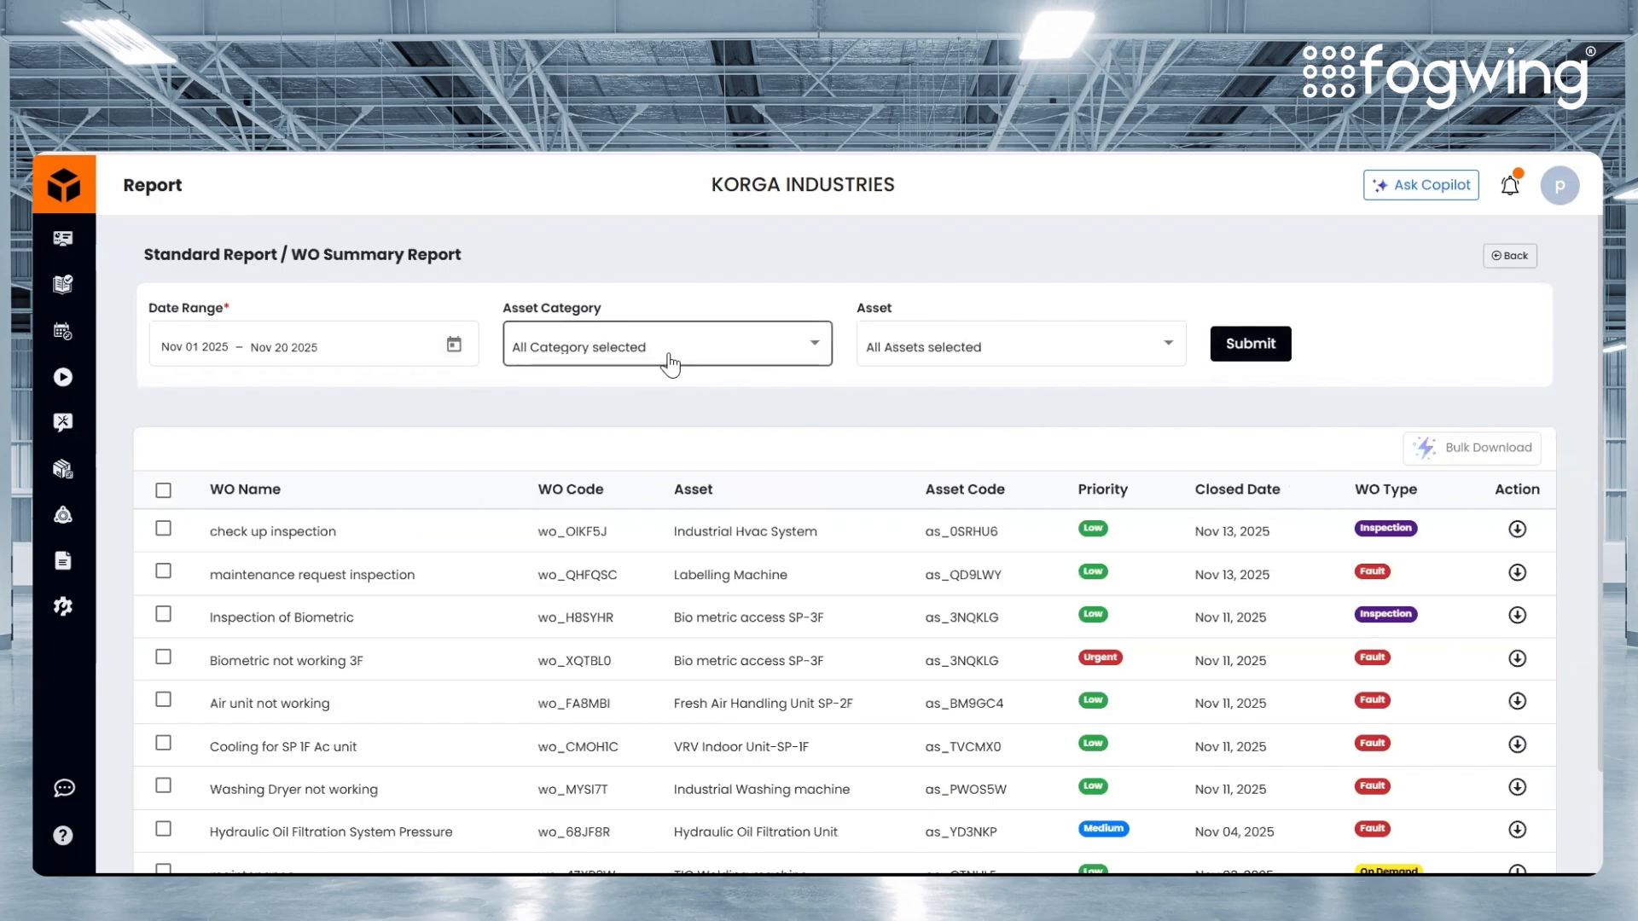
pyautogui.scroll(-2, 849, 576)
pyautogui.scroll(2, 853, 581)
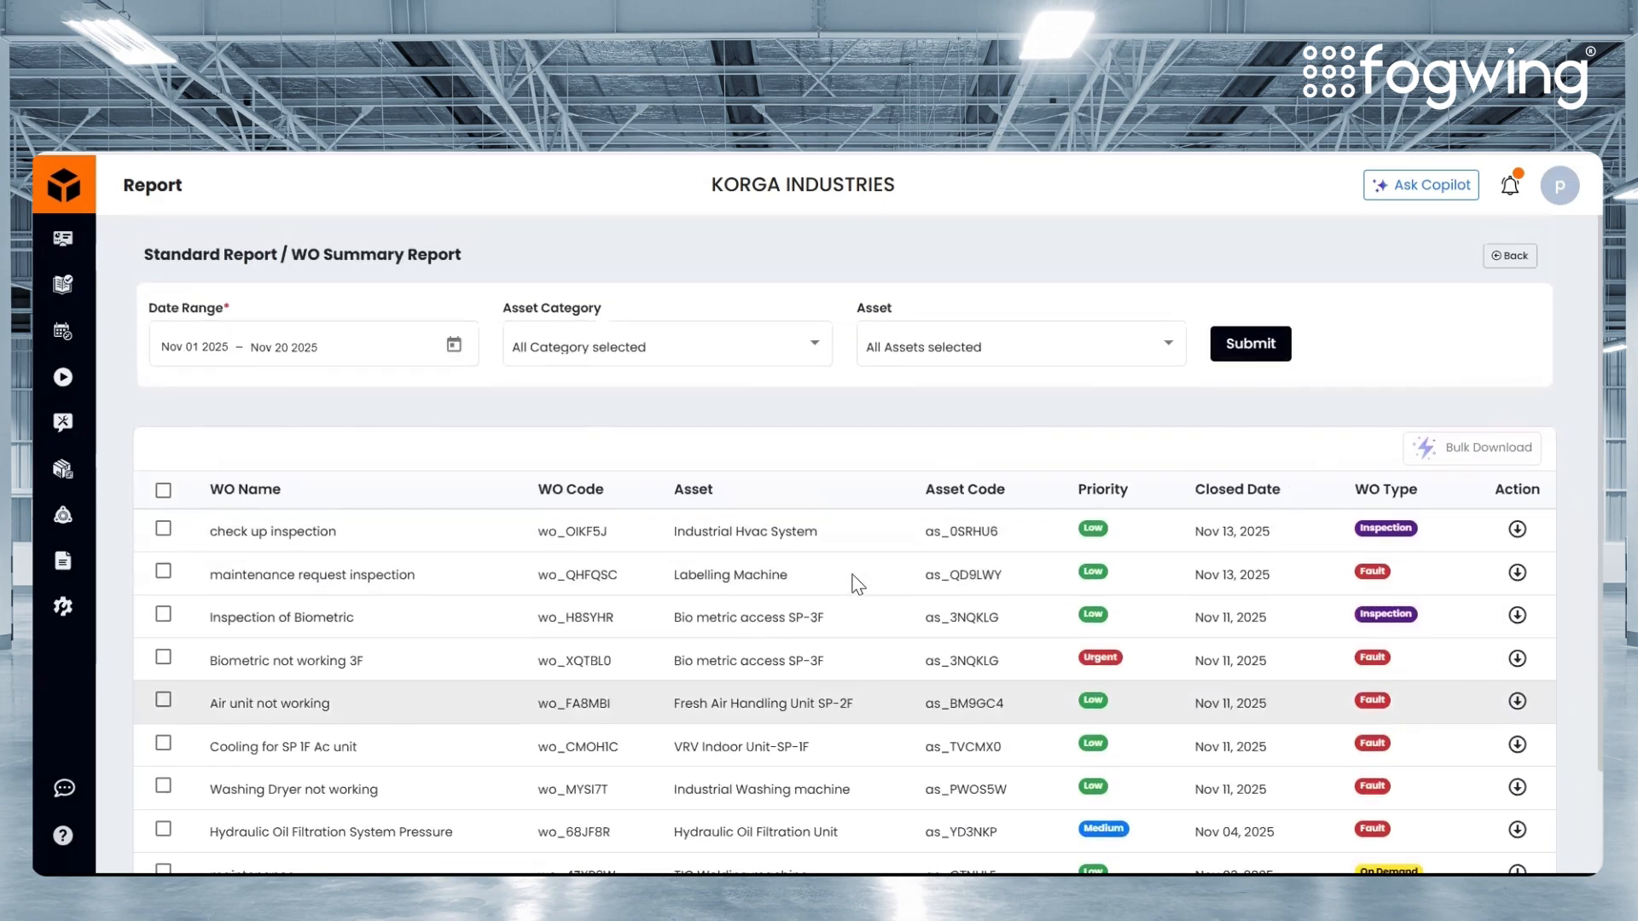
# - Deselect all asset categories in the report filter and look through the selectable assets, leaving them all selected
pyautogui.click(706, 343)
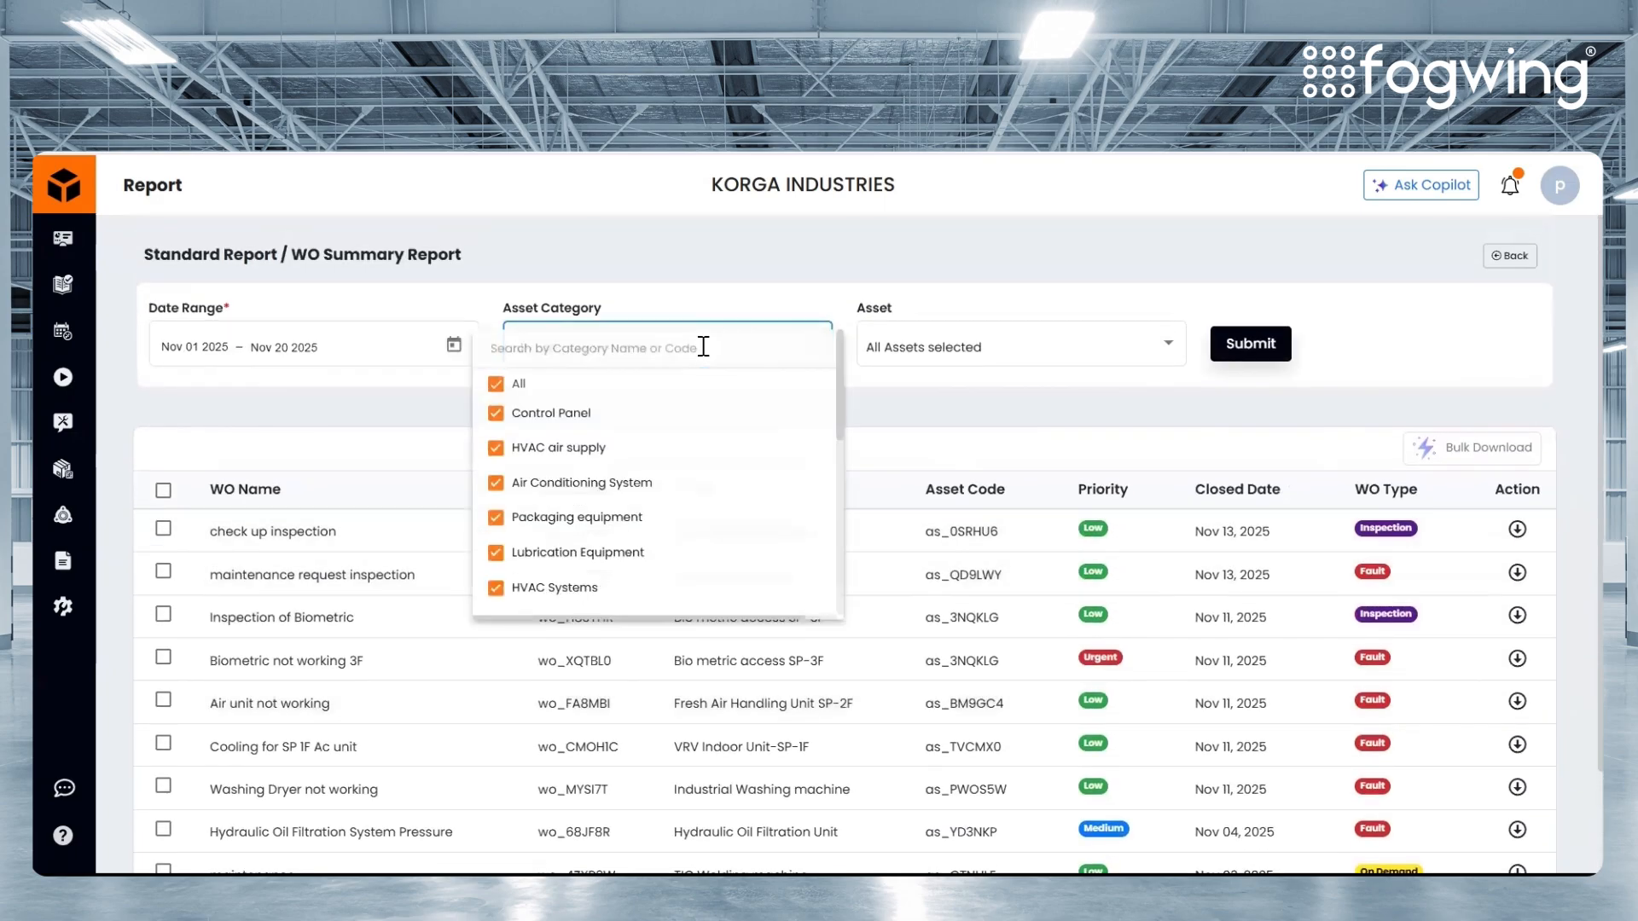
pyautogui.click(498, 385)
pyautogui.click(916, 358)
pyautogui.click(915, 358)
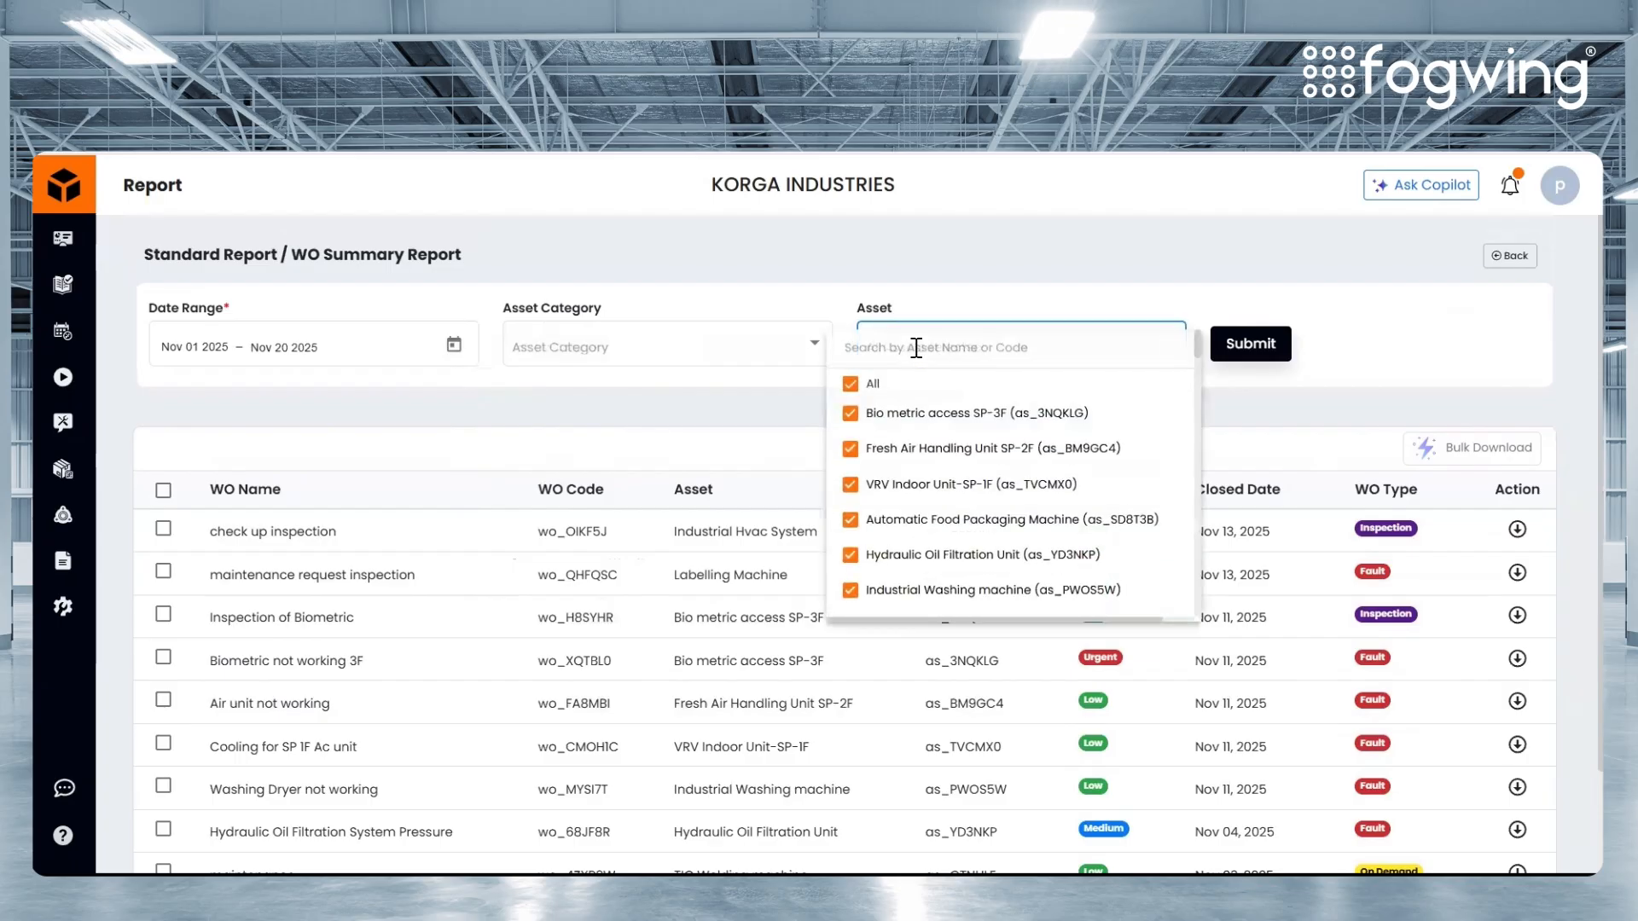
pyautogui.scroll(-5, 930, 584)
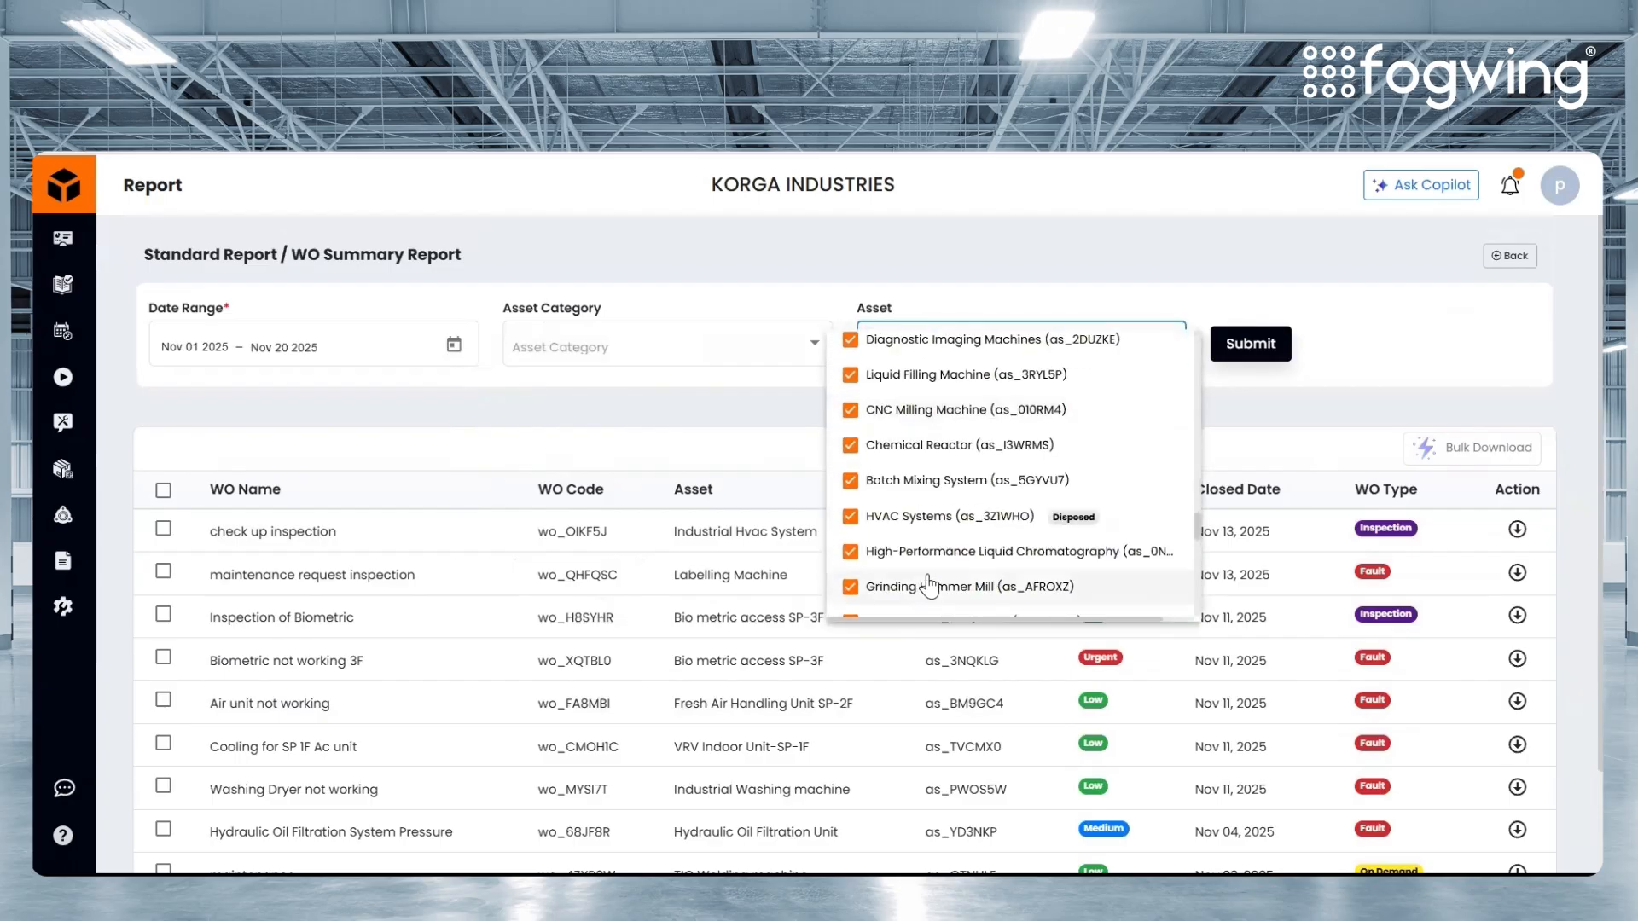
pyautogui.click(717, 424)
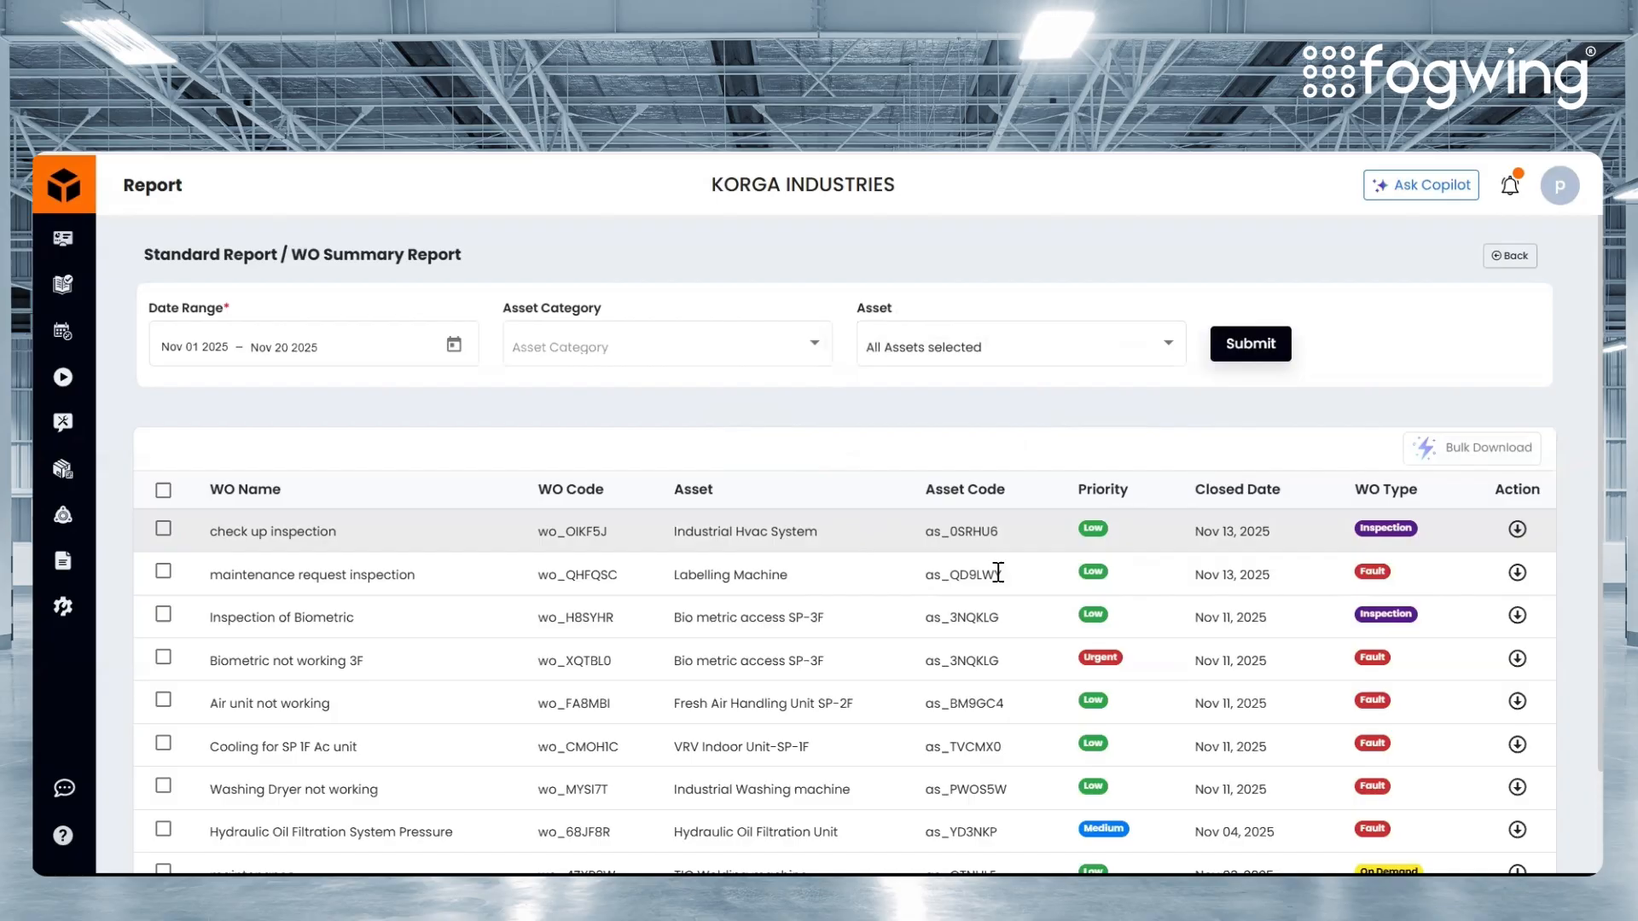
# - Select the first four work orders in the summary list, from check up inspection through Biometric not working 3F
pyautogui.scroll(-2, 1225, 655)
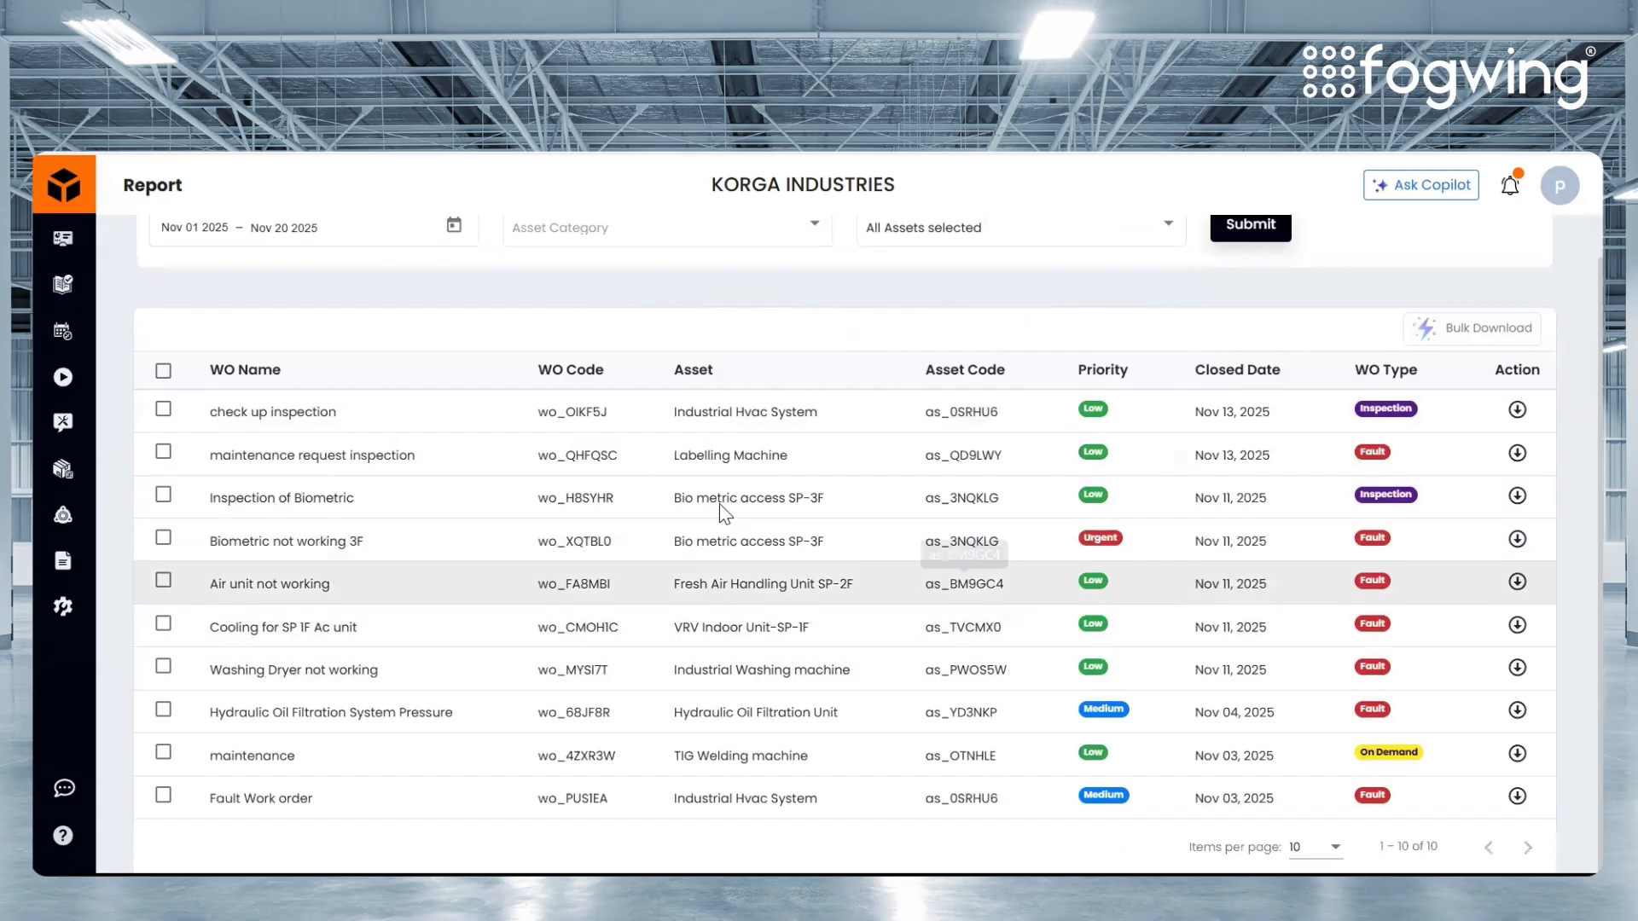
pyautogui.click(163, 410)
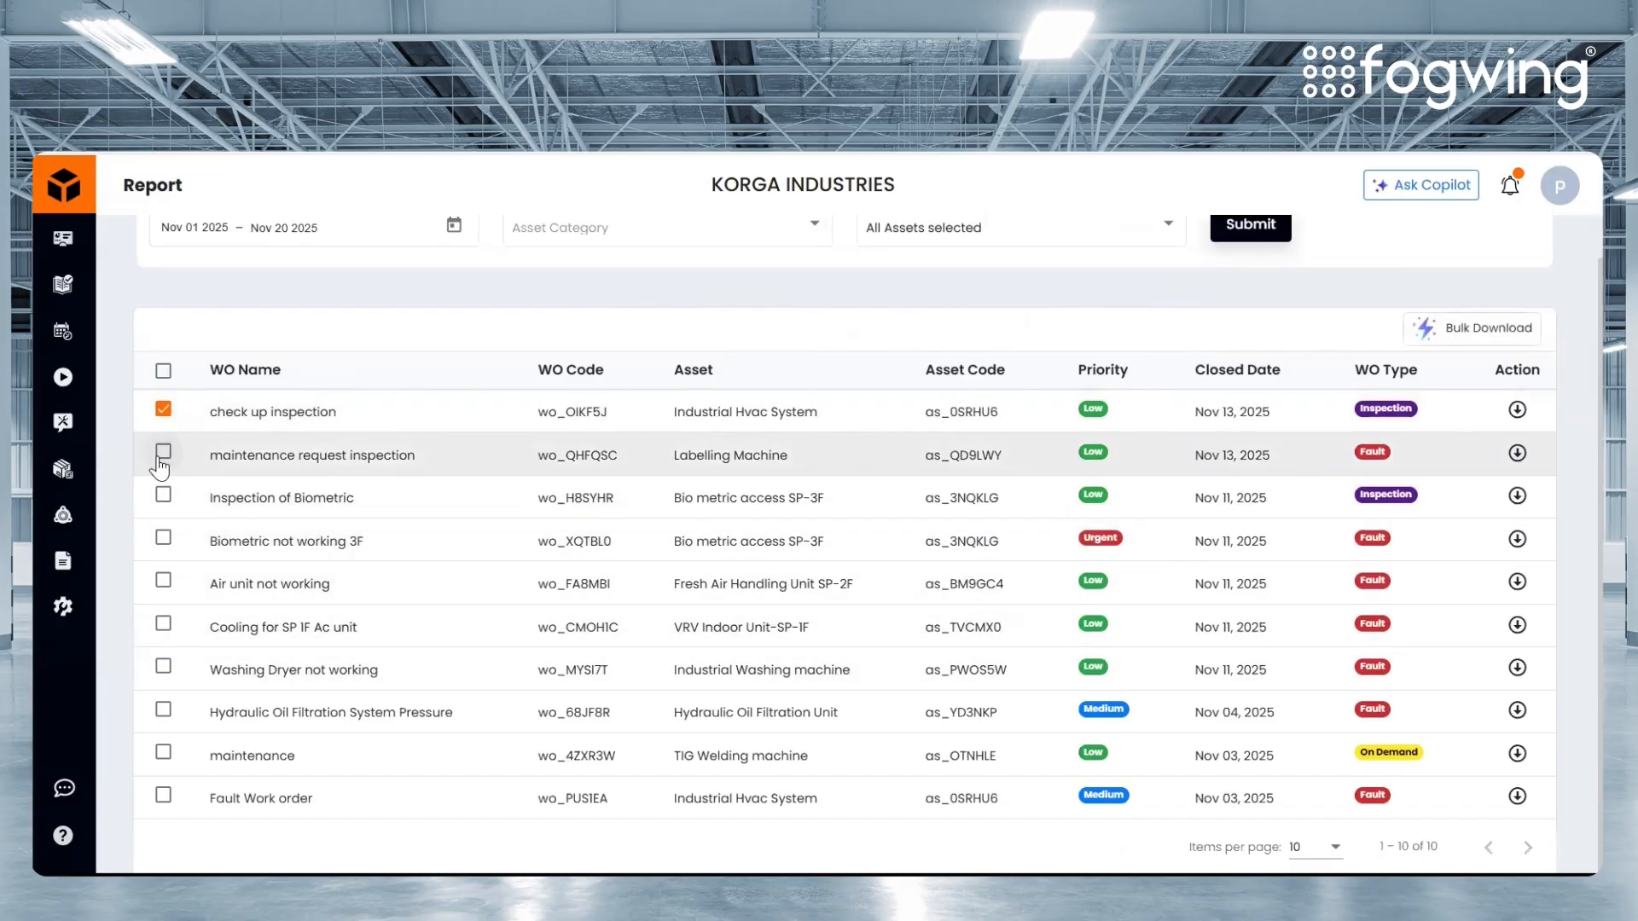
pyautogui.click(163, 452)
pyautogui.click(163, 495)
pyautogui.click(164, 539)
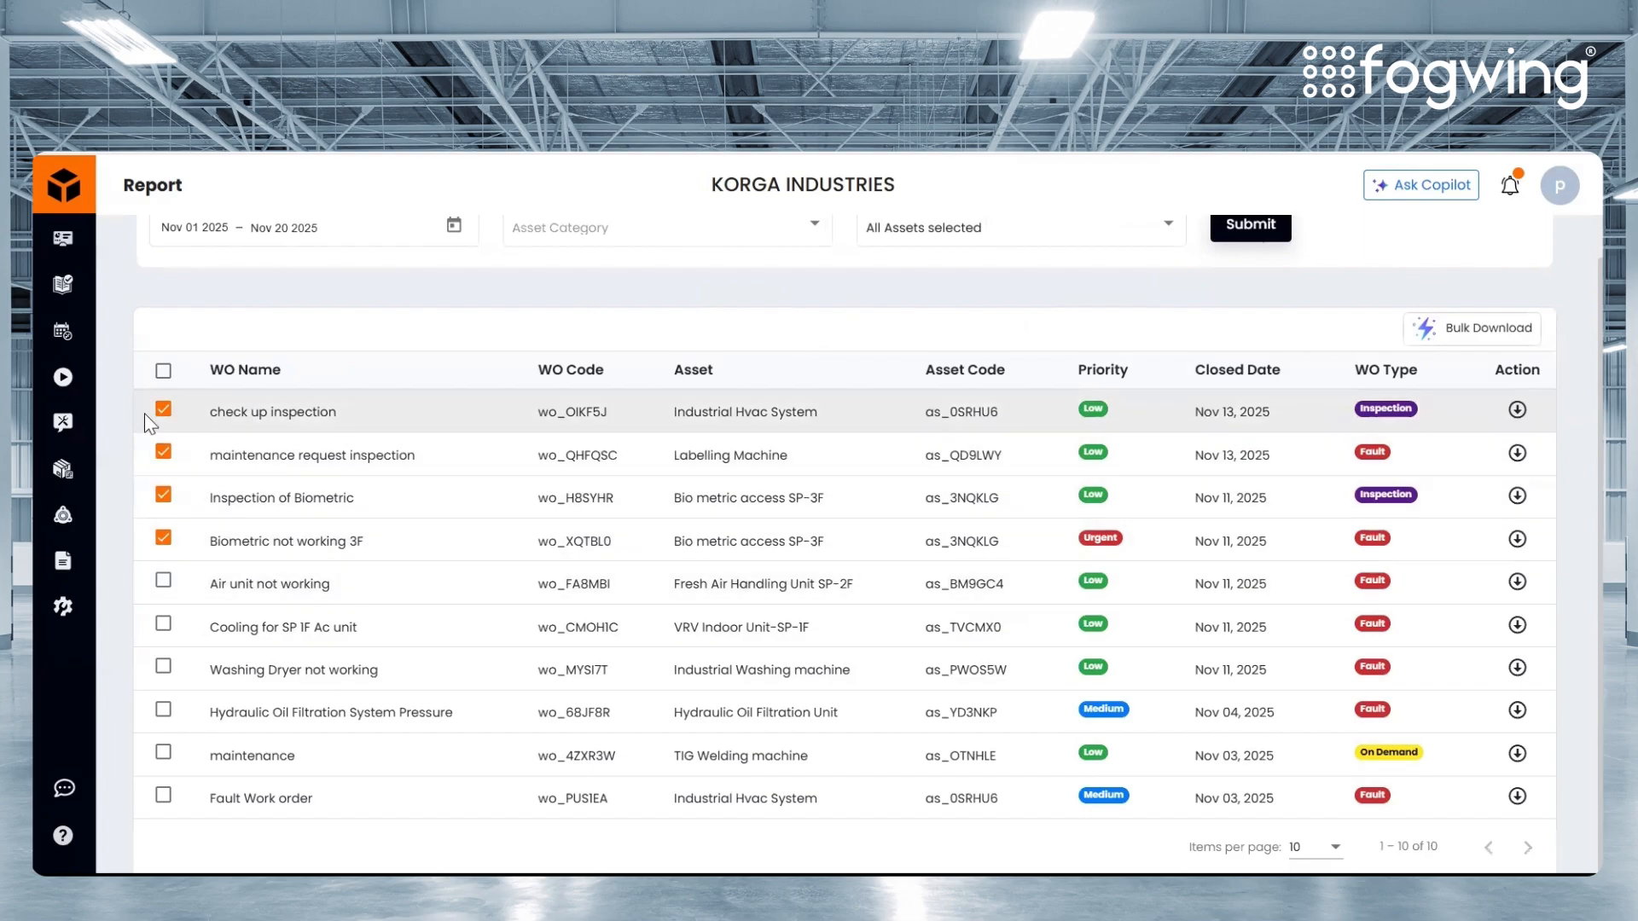
# - Select all work orders in the summary report and bulk download them
pyautogui.click(163, 371)
pyautogui.scroll(2, 1381, 448)
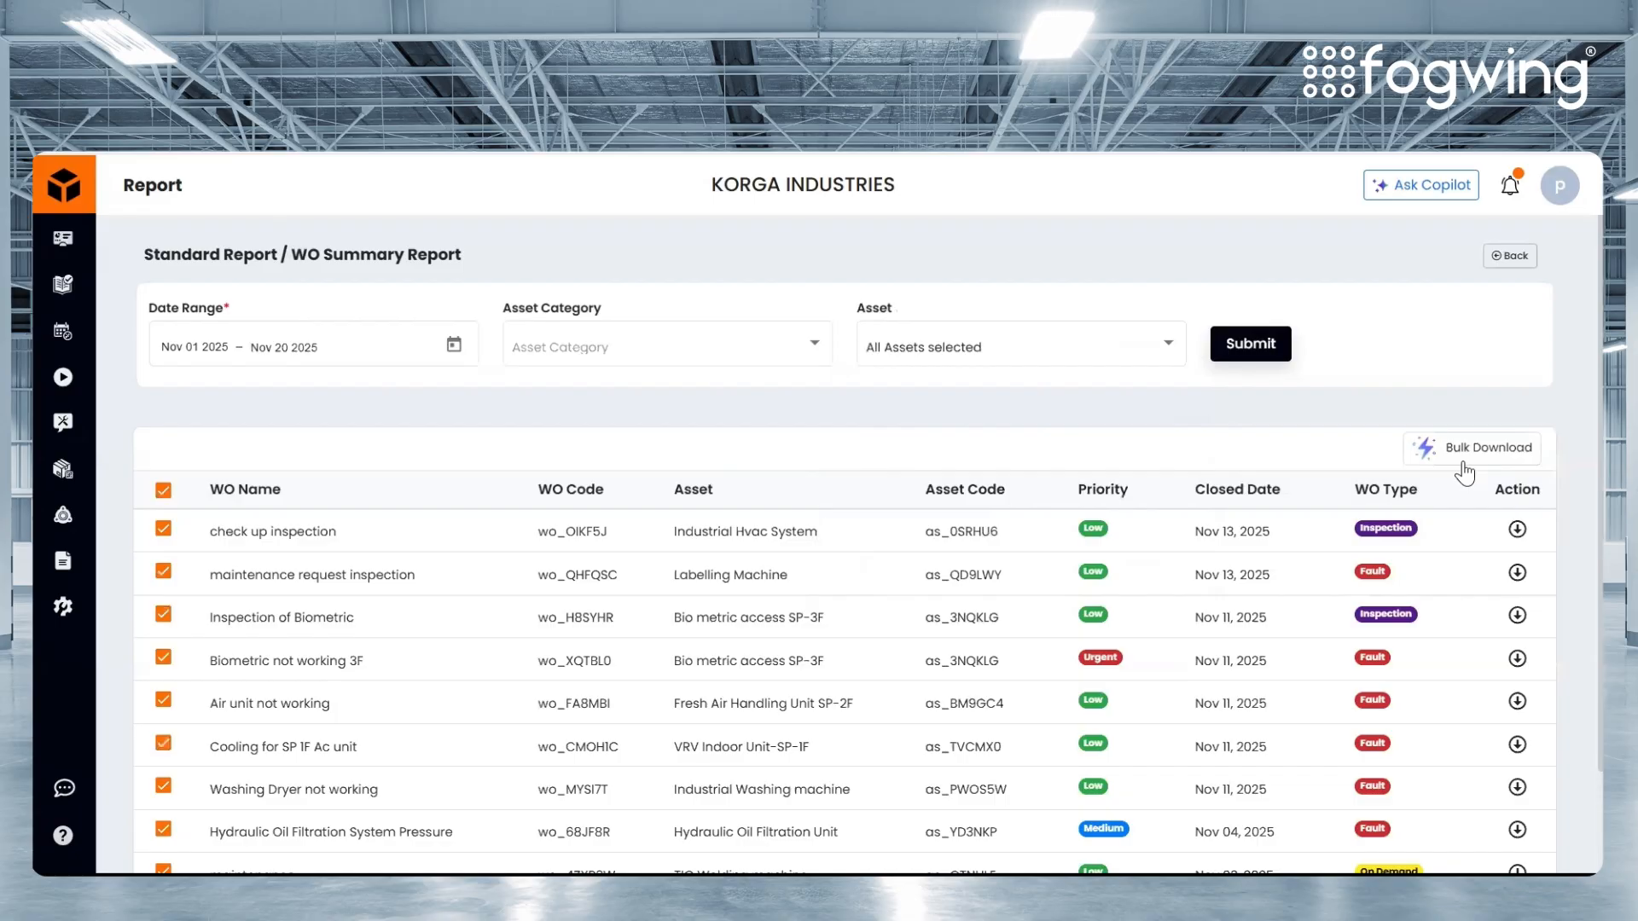
pyautogui.click(1464, 472)
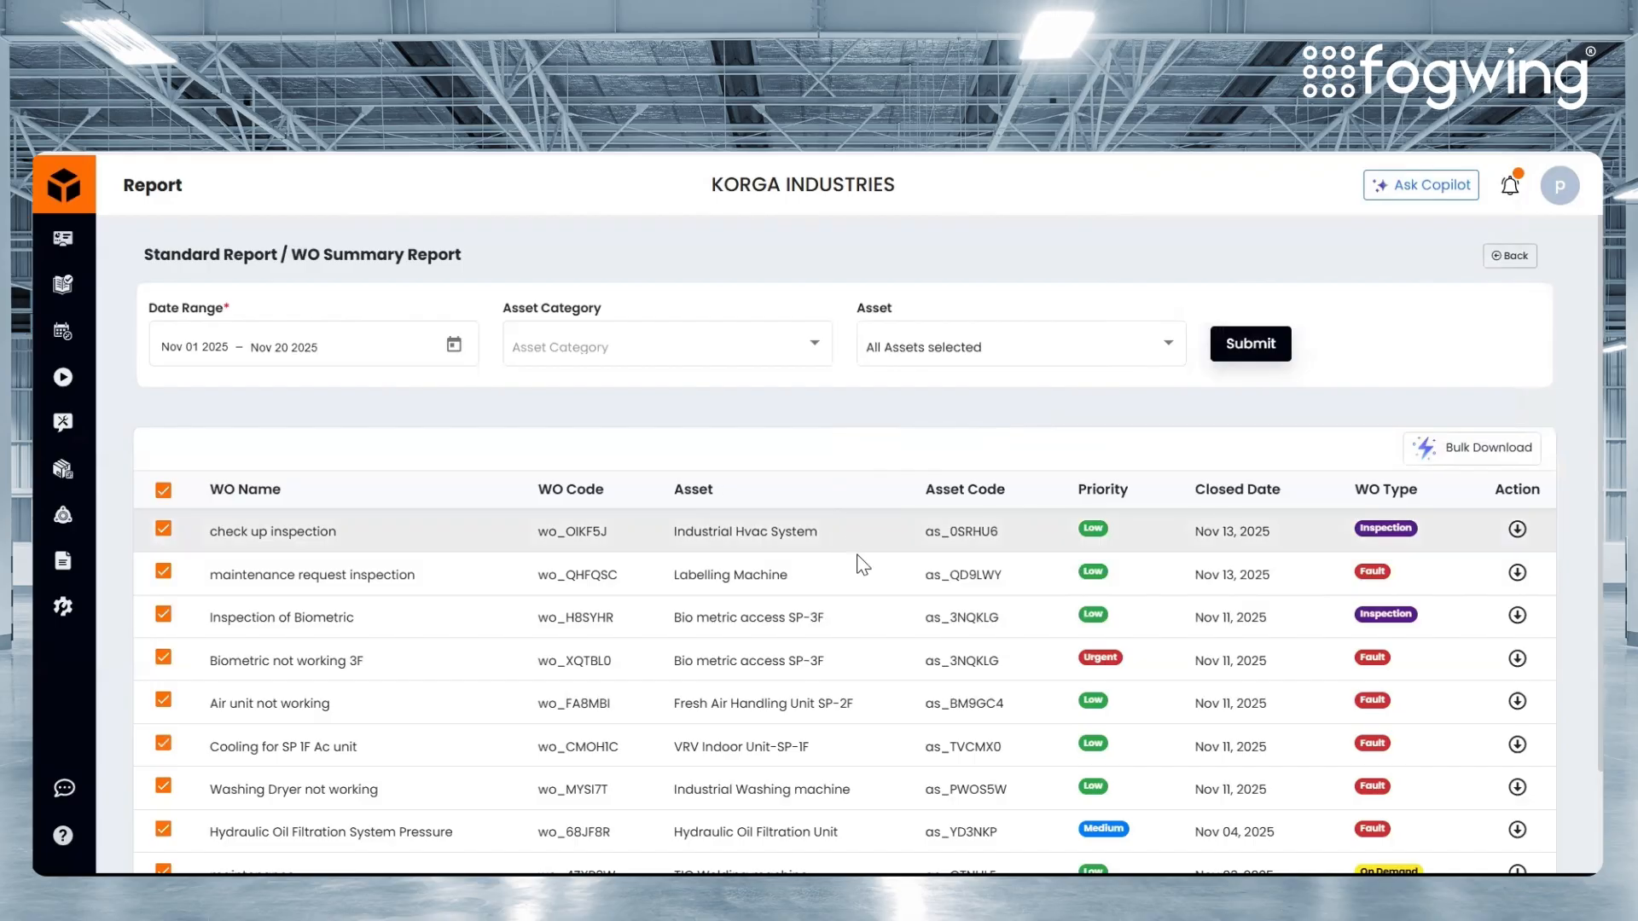
pyautogui.scroll(-2, 862, 563)
pyautogui.scroll(2, 869, 572)
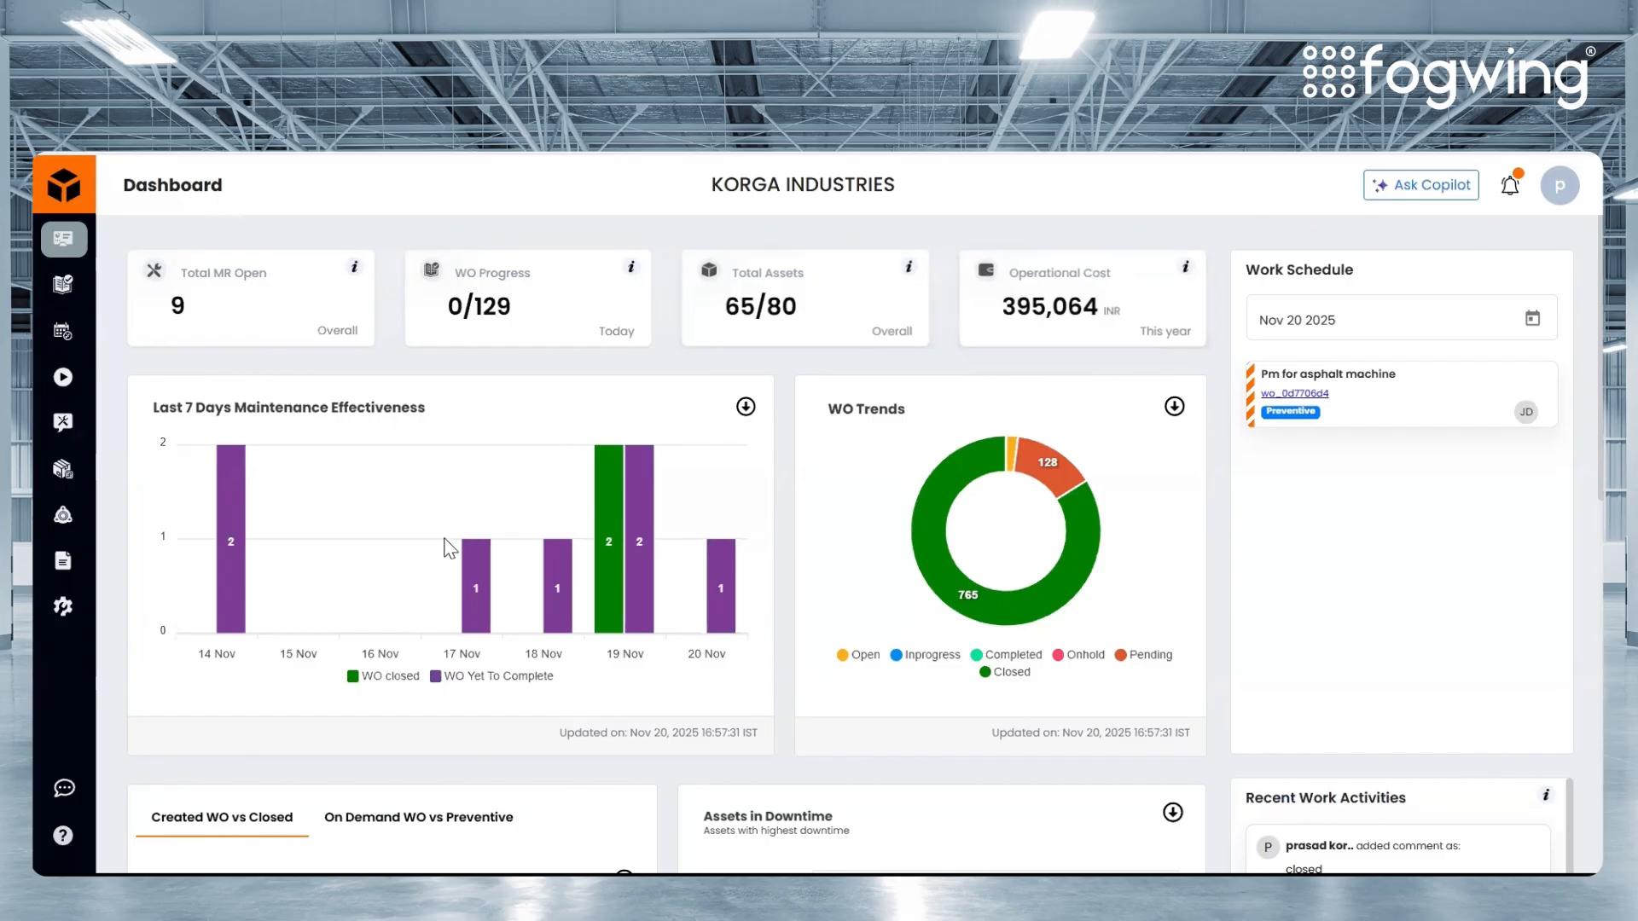
# - Open Application Integration from the Integration section of the settings
pyautogui.click(69, 607)
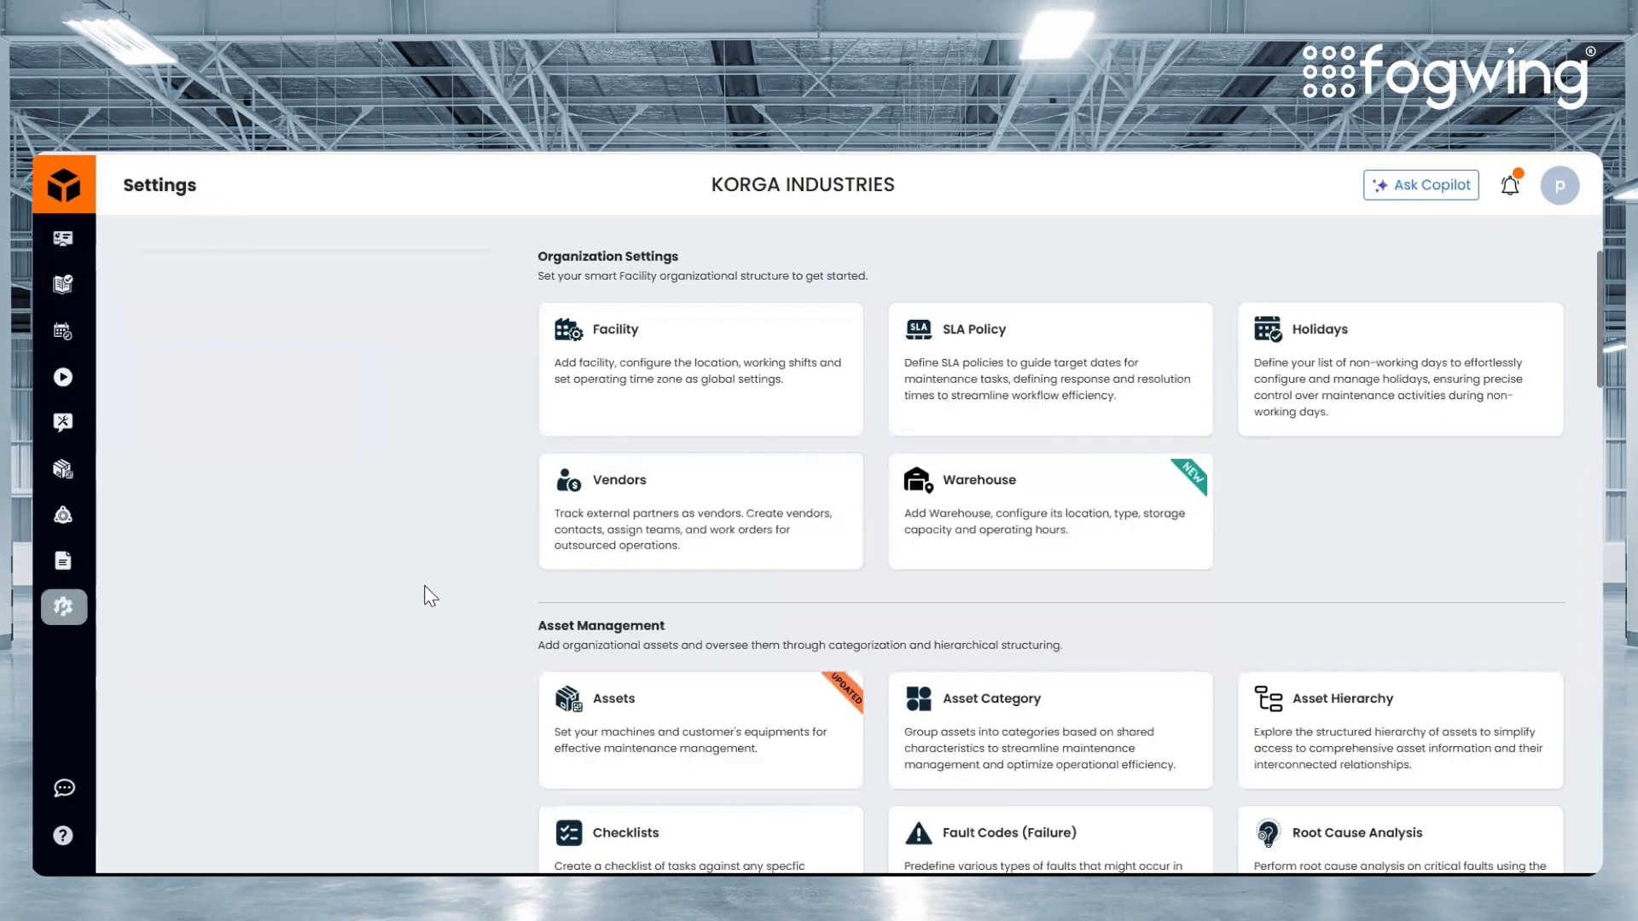
pyautogui.scroll(-3, 358, 691)
pyautogui.click(249, 709)
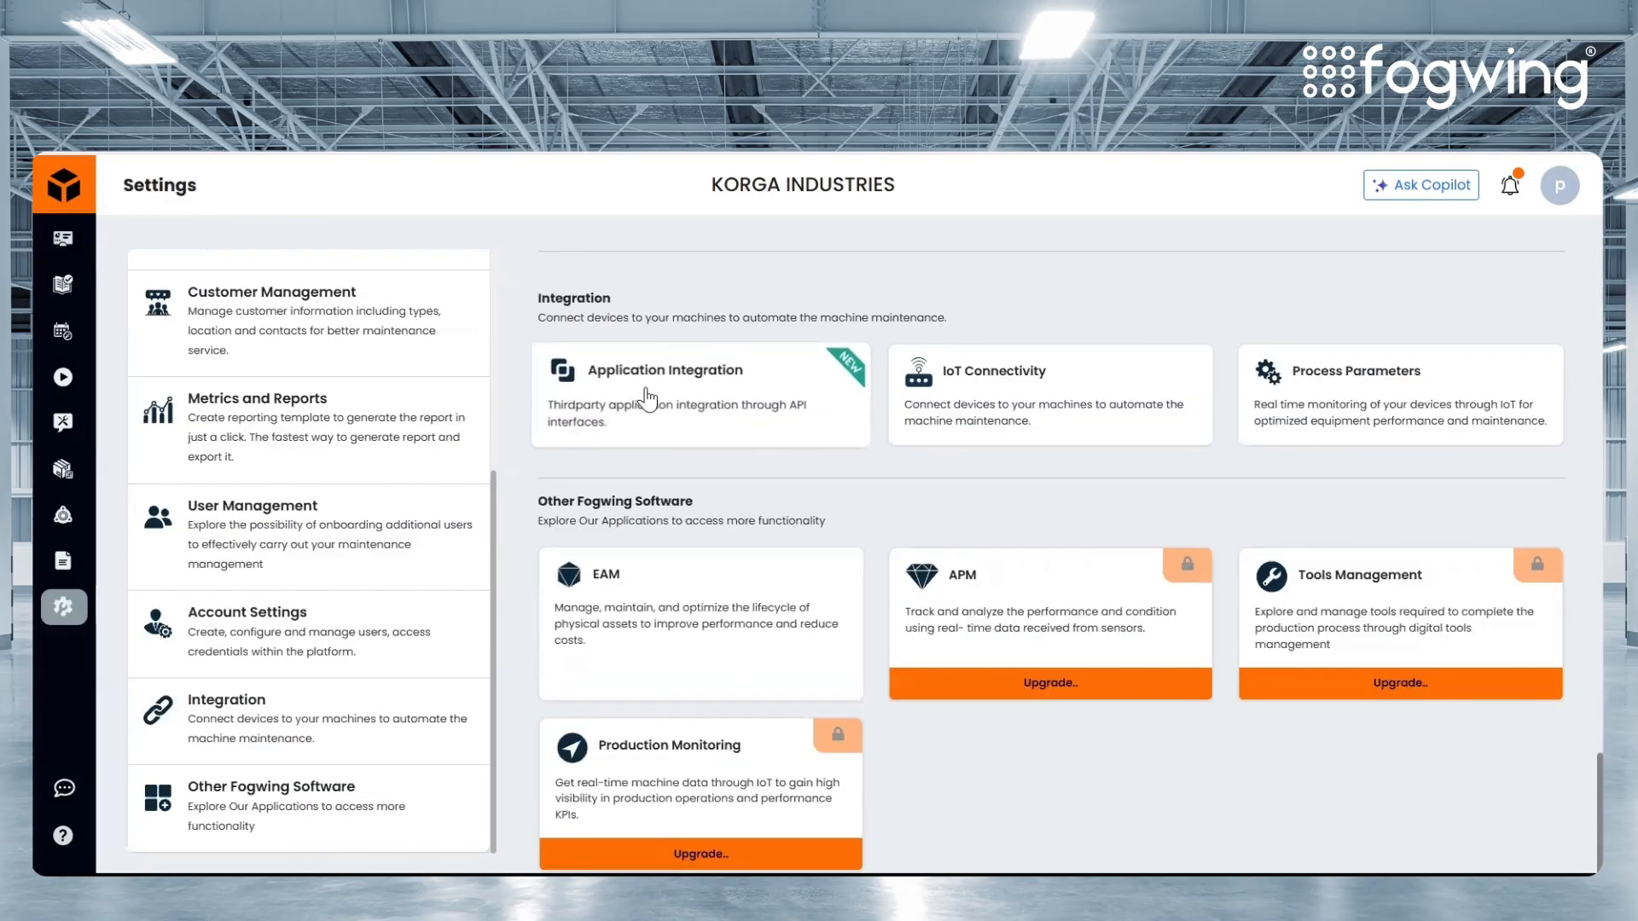
pyautogui.click(689, 415)
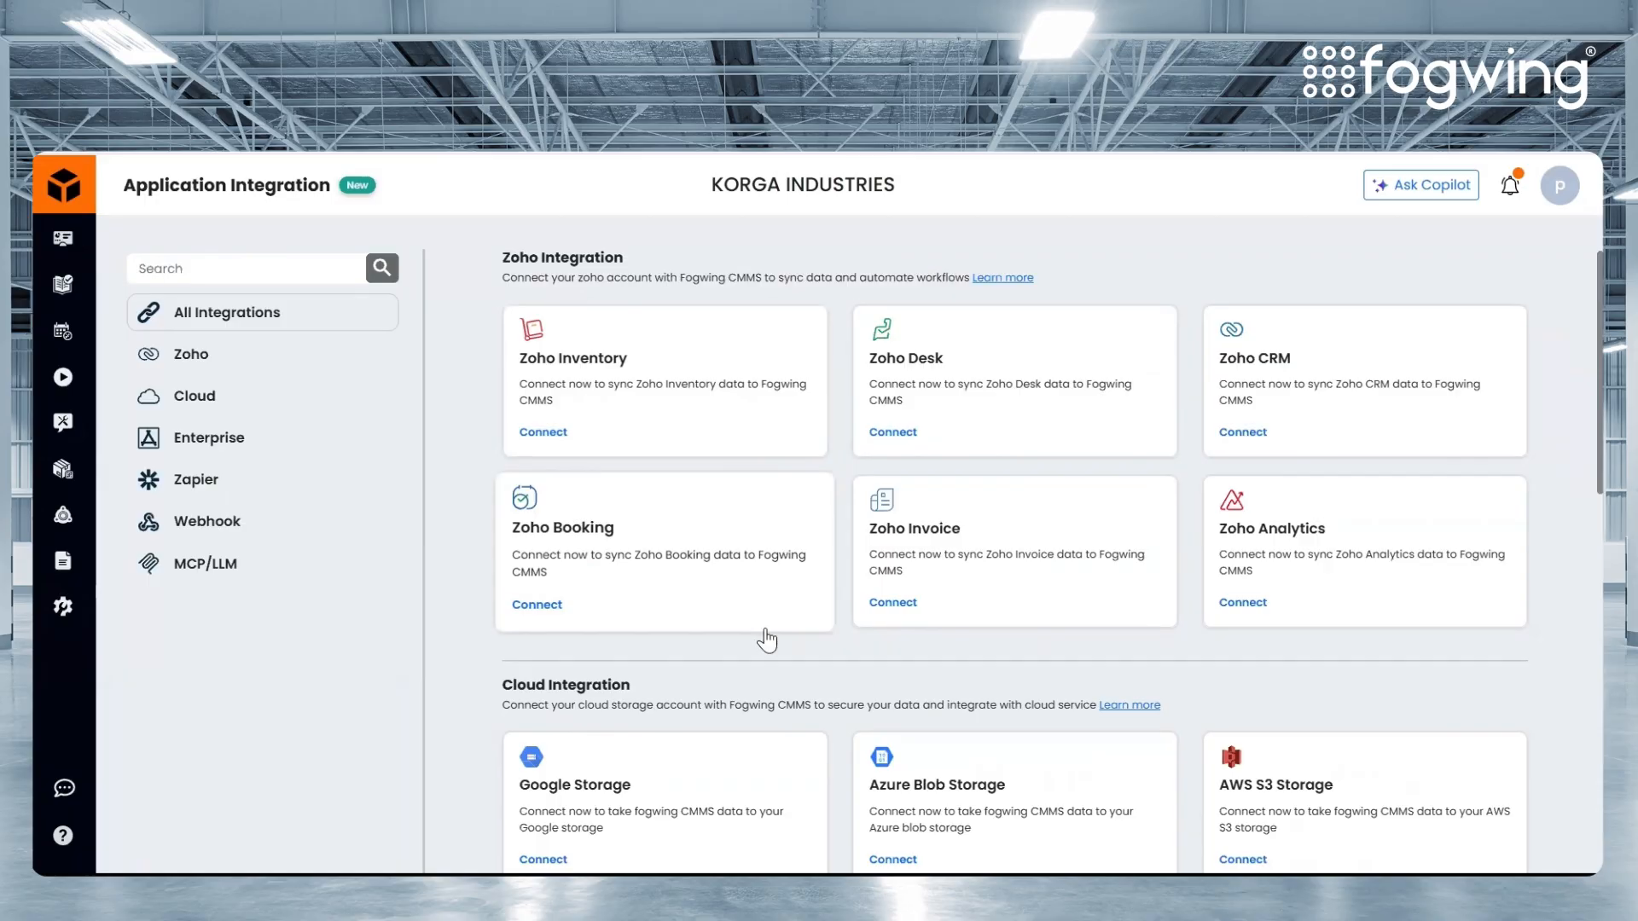
# - Look through the available Zoho, cloud, enterprise, Zapier and webhook integrations, and return to the dashboard
pyautogui.scroll(-4, 768, 640)
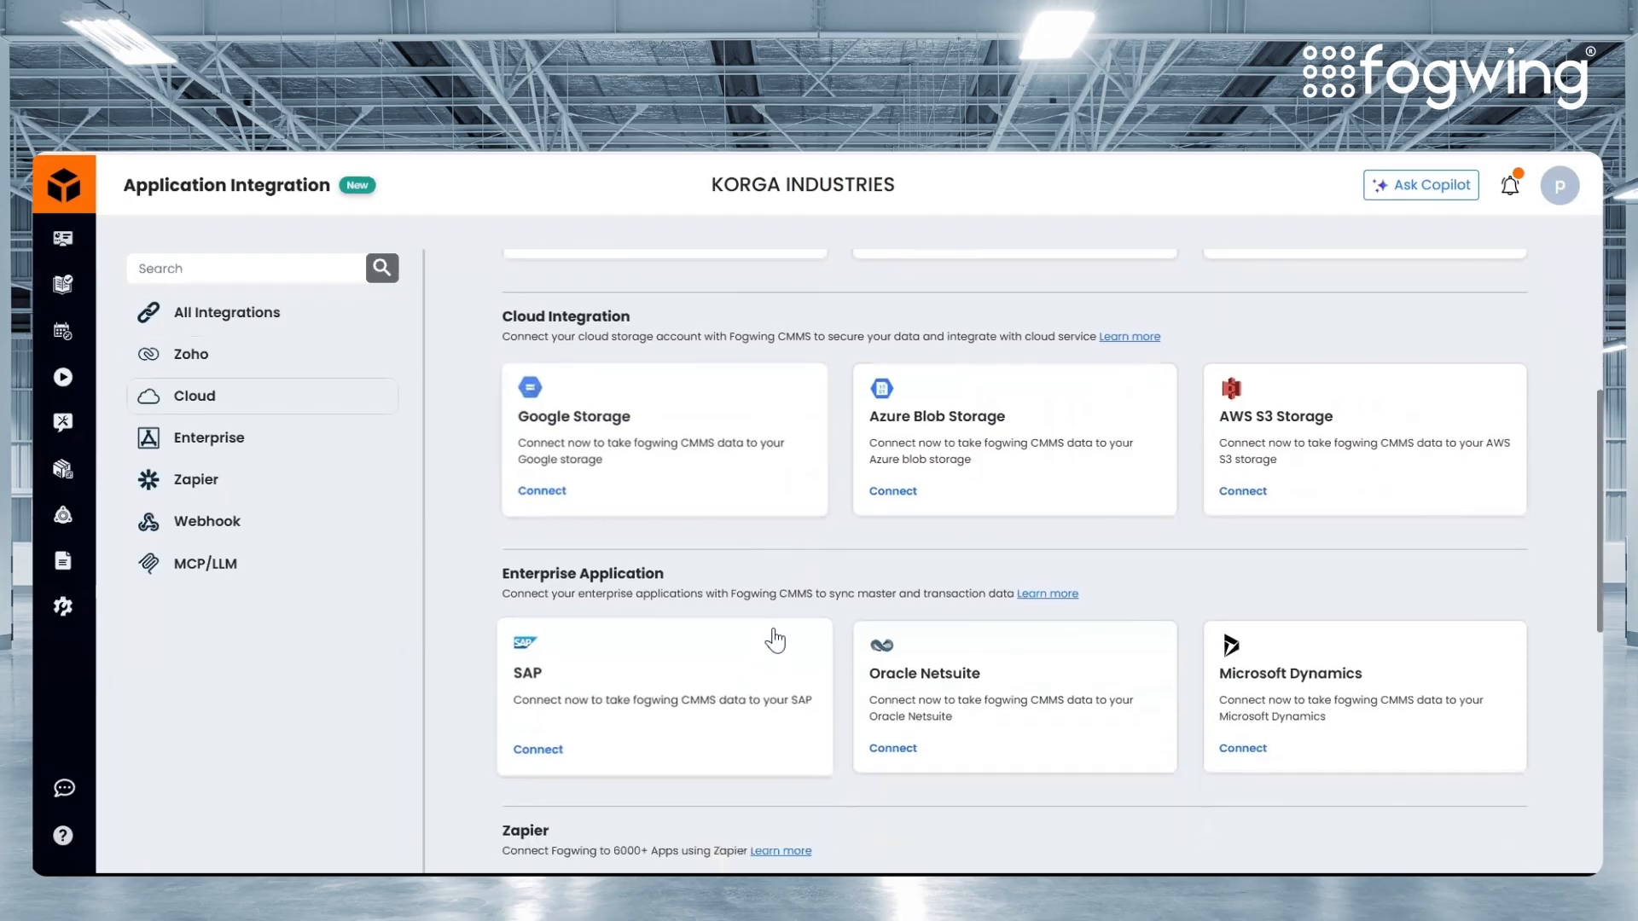
pyautogui.scroll(-1, 774, 639)
pyautogui.scroll(-2, 775, 640)
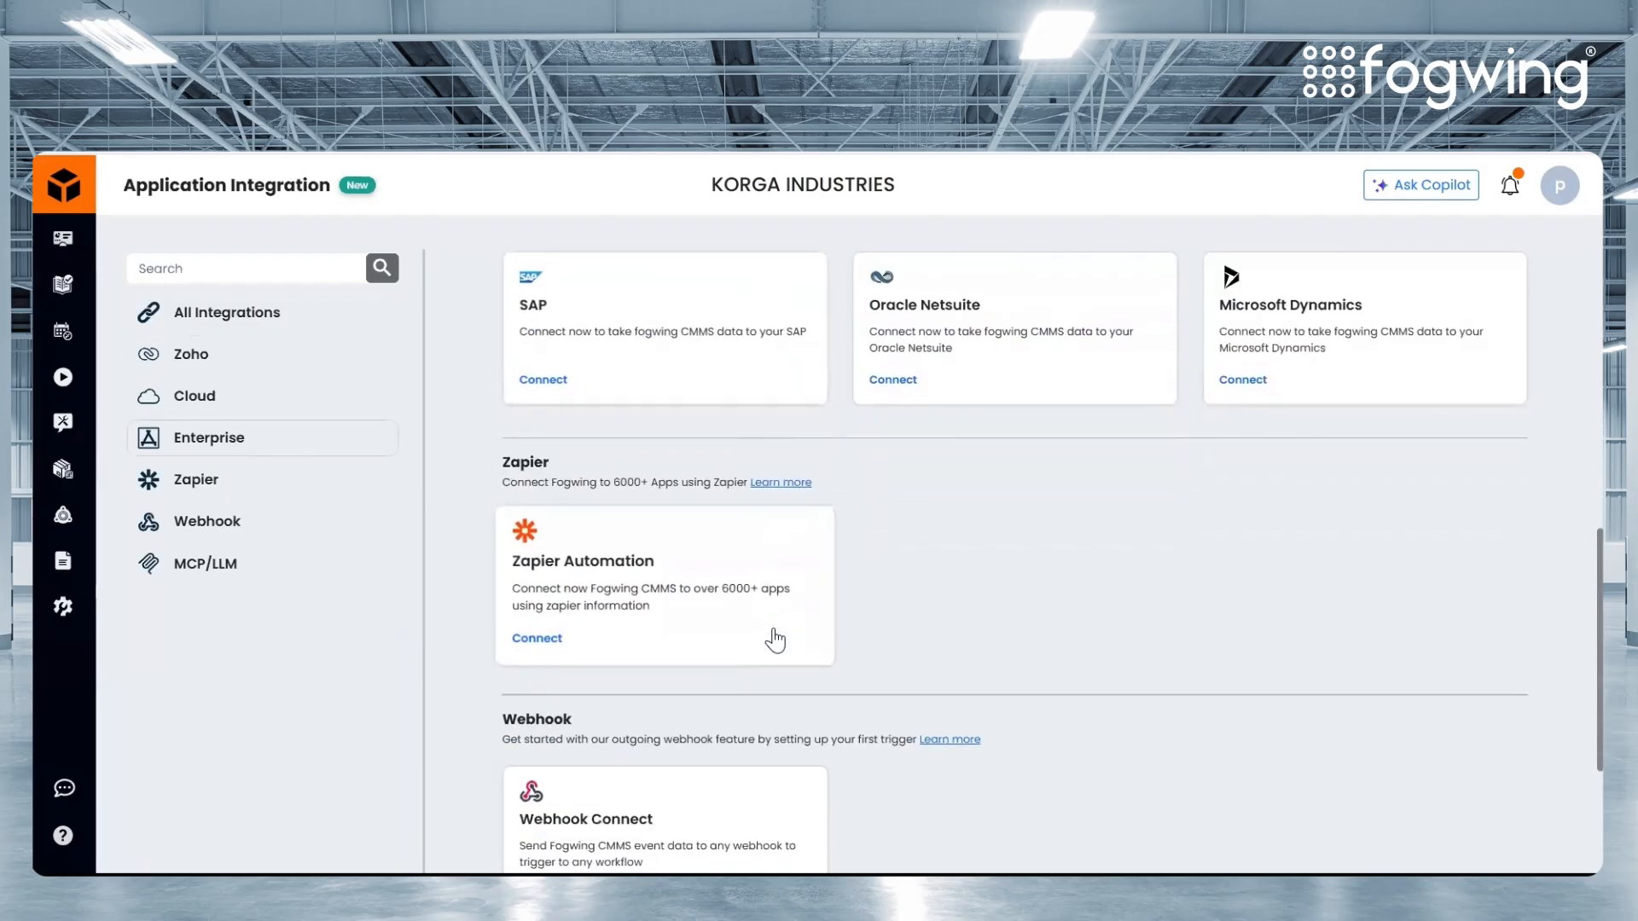
pyautogui.scroll(-1, 885, 629)
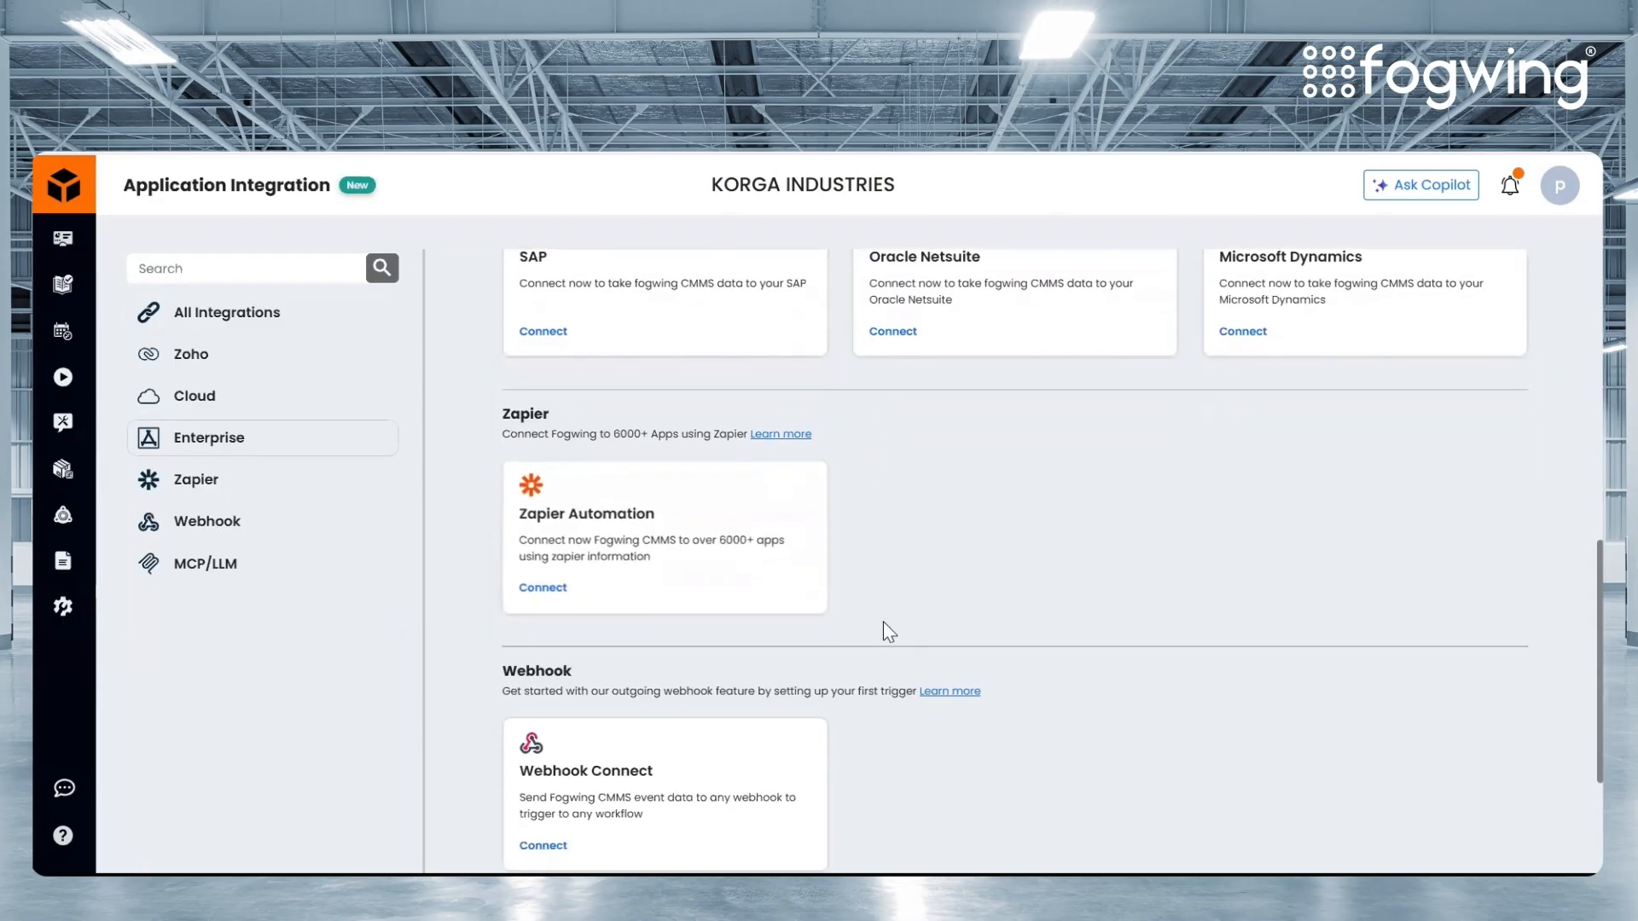
pyautogui.scroll(2, 899, 625)
pyautogui.scroll(5, 899, 624)
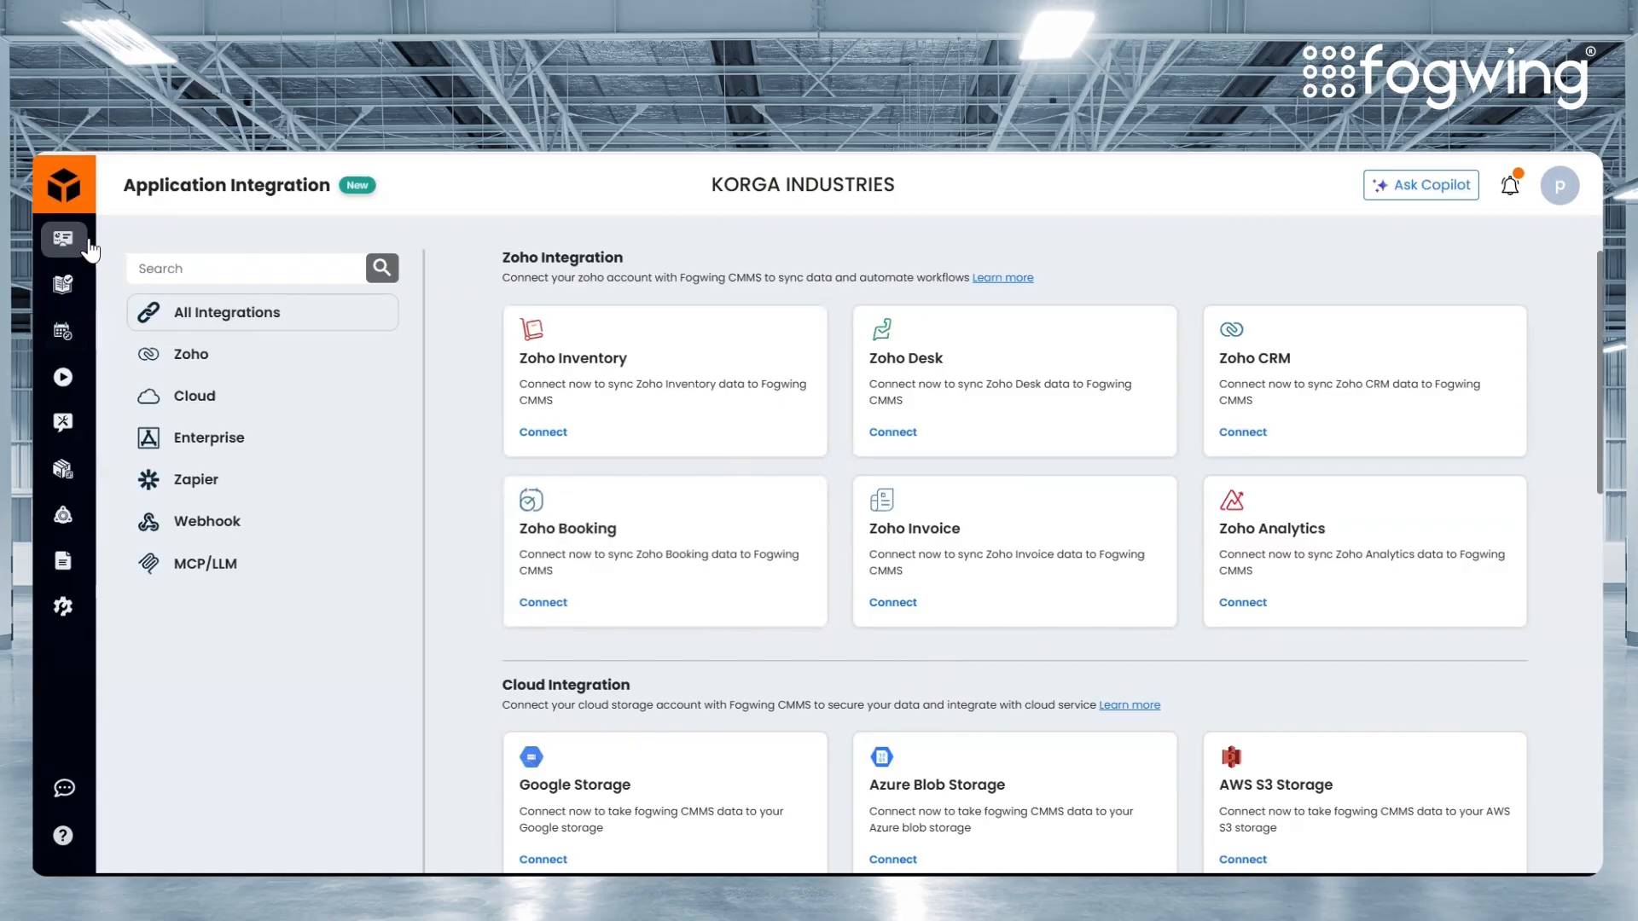
pyautogui.click(63, 238)
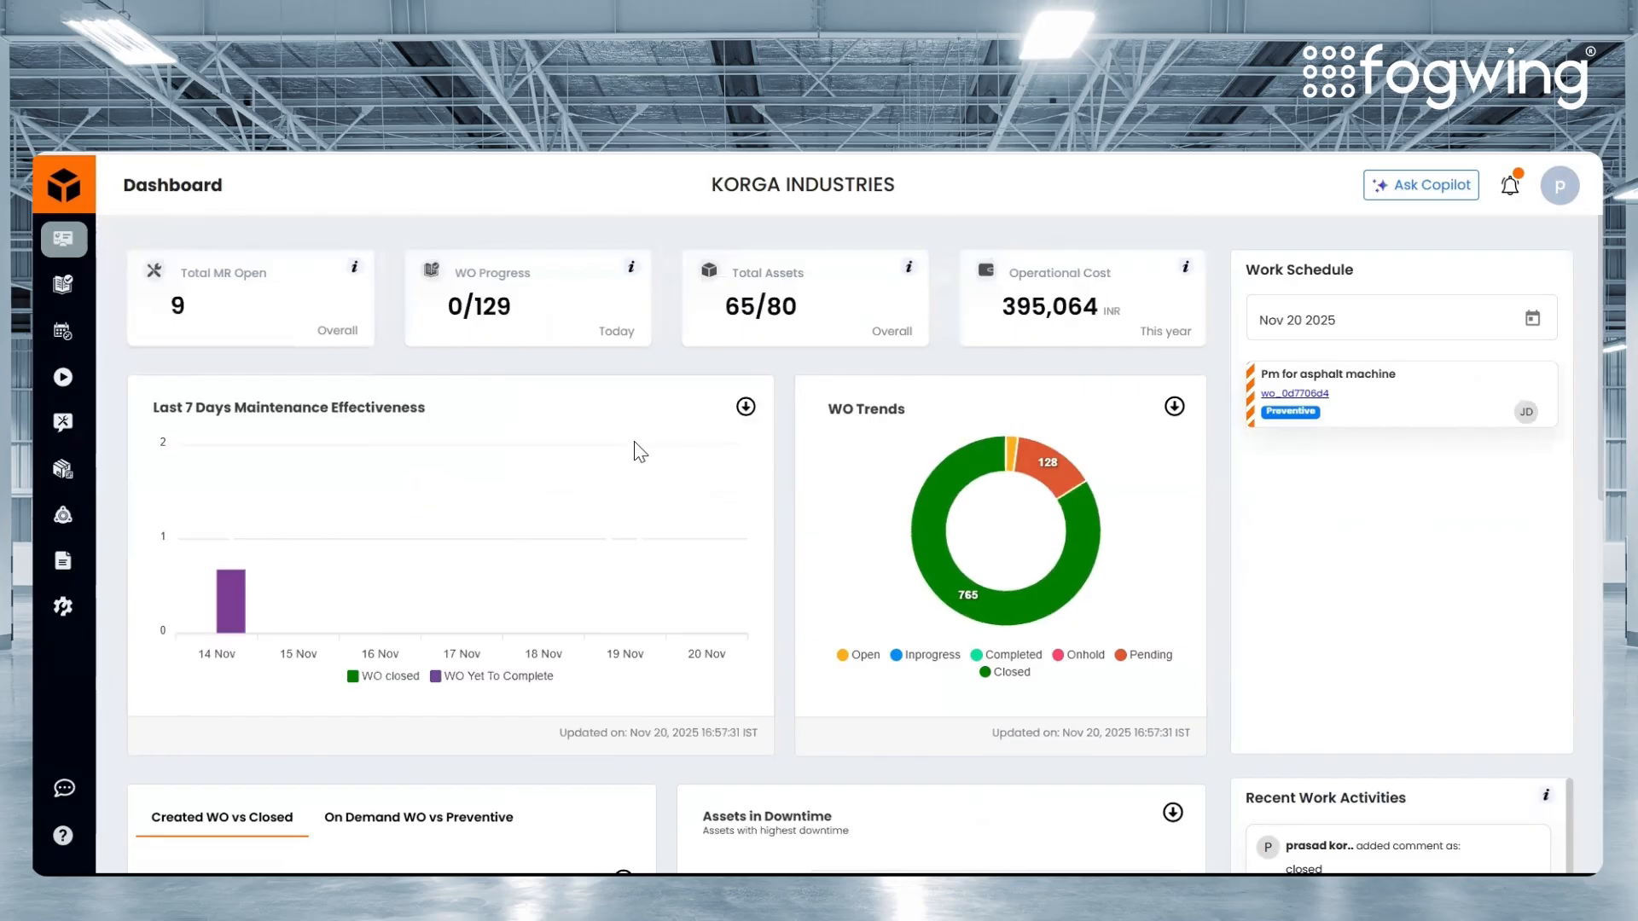